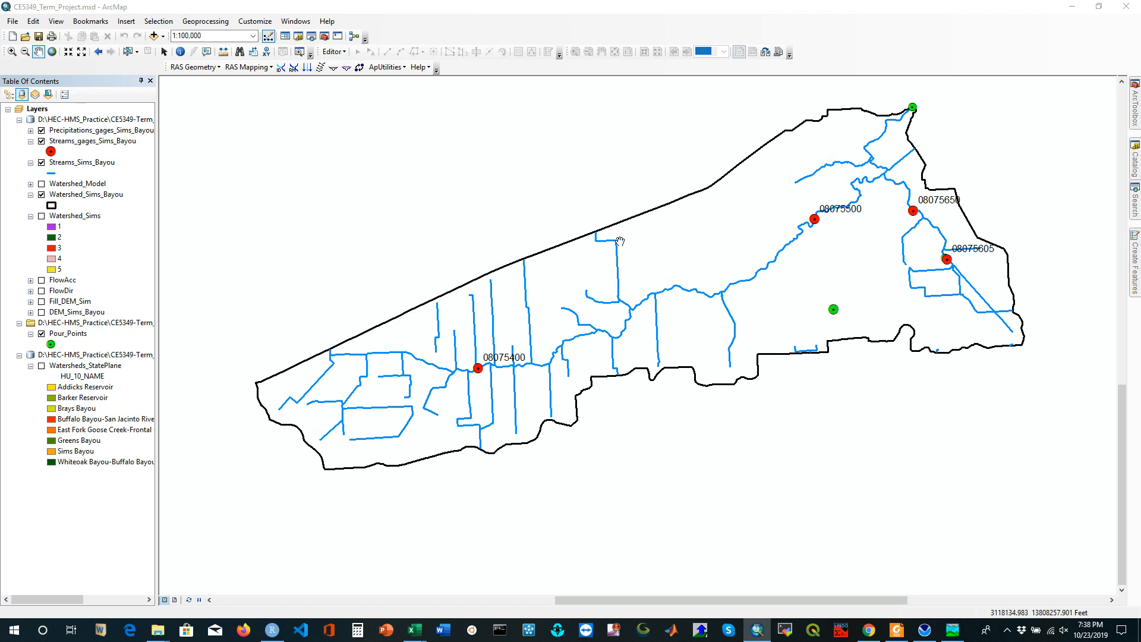
Switch from ArcMap to HEC-HMS 4.3 by launching it from the desktop, and start creating a new project.
{"action": "left_click", "coordinate": [1070, 10]}
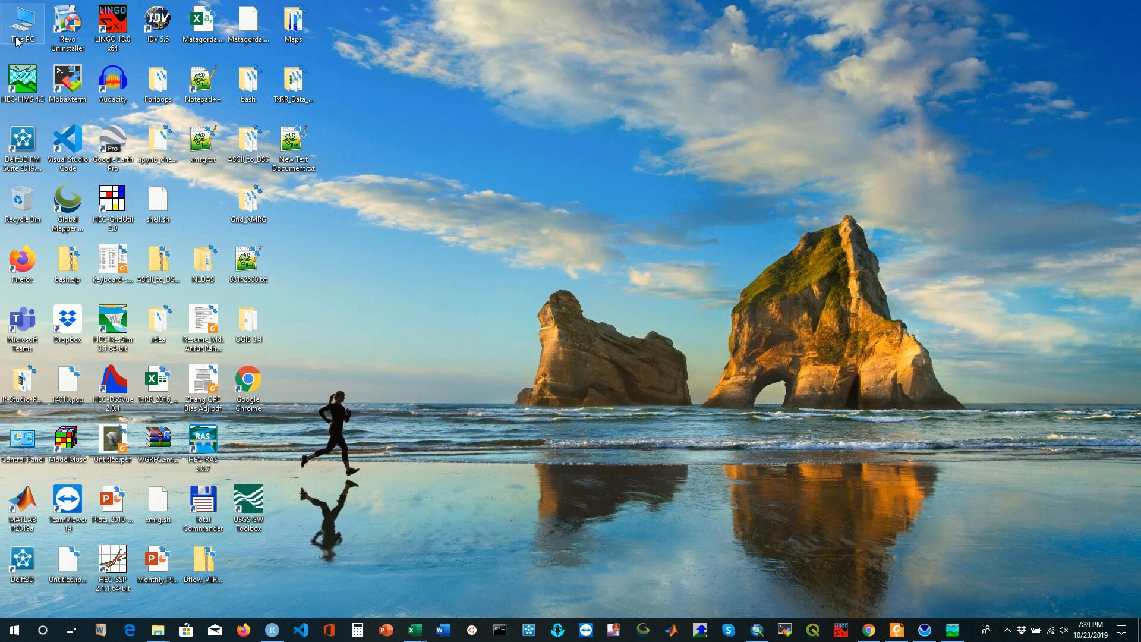
{"action": "double_click", "coordinate": [25, 83]}
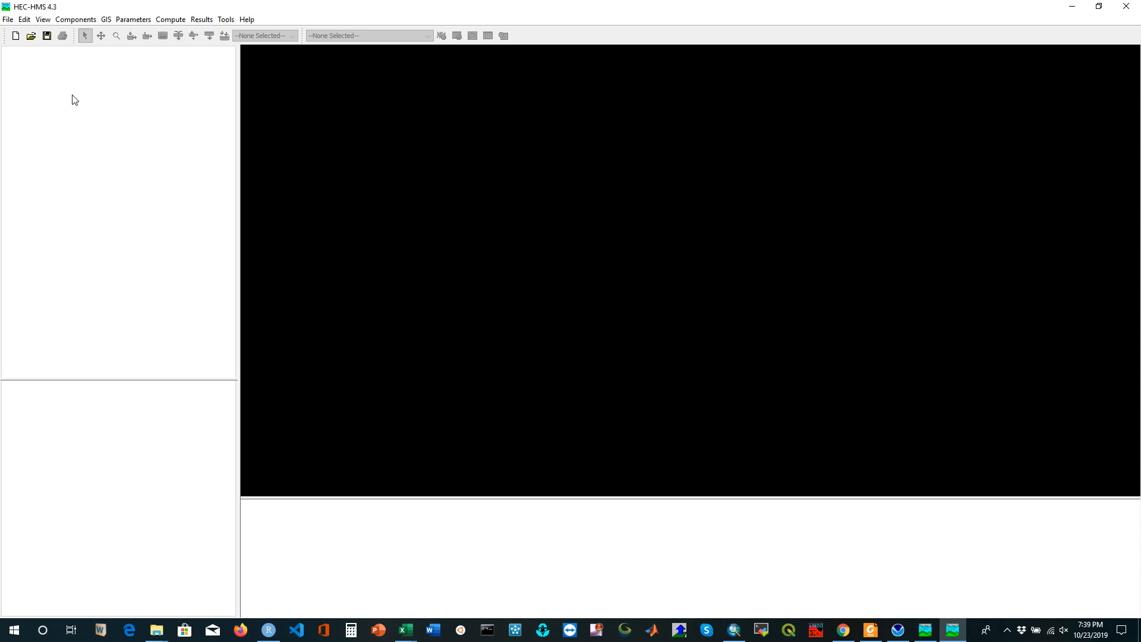
{"action": "left_click", "coordinate": [8, 23]}
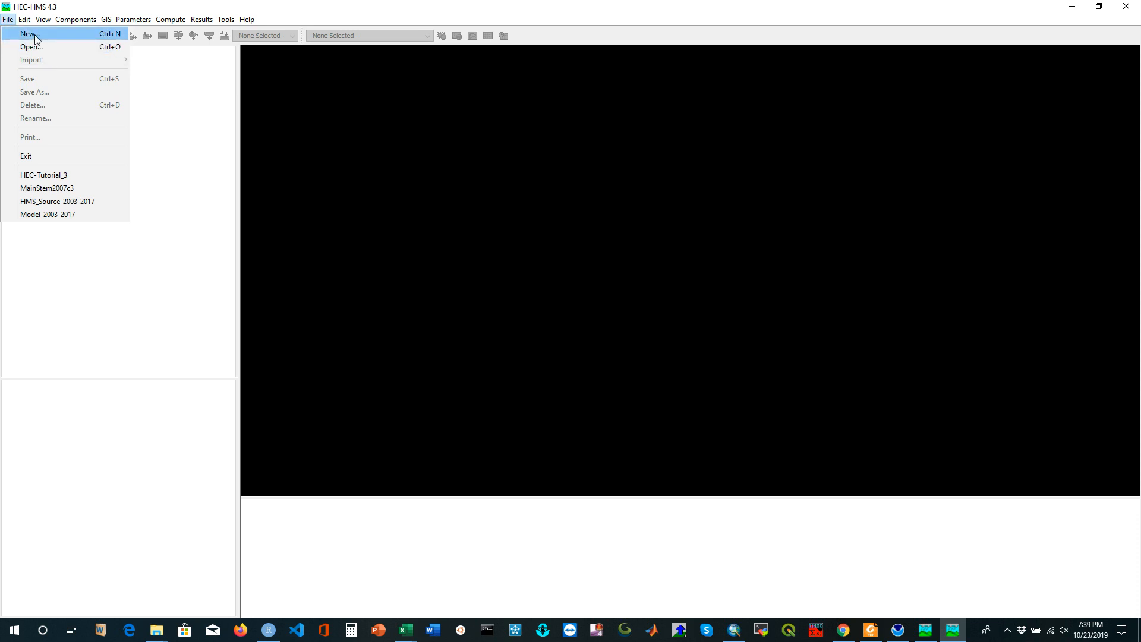
{"action": "left_click", "coordinate": [166, 97]}
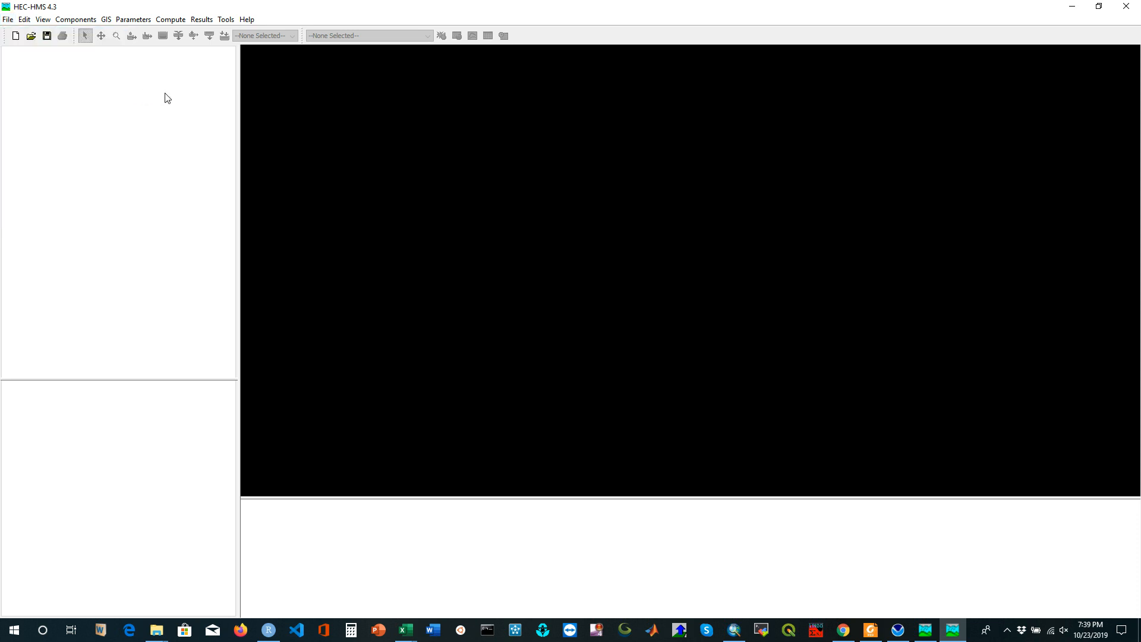
{"action": "left_click", "coordinate": [16, 37]}
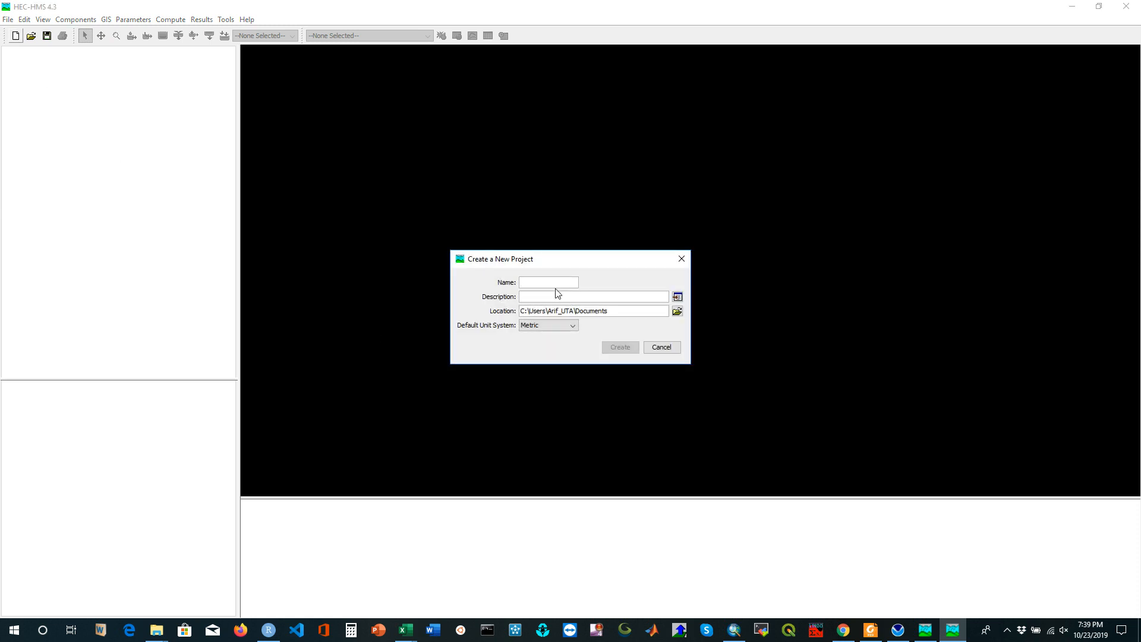
{"action": "left_click_drag", "start_coordinate": [568, 262], "coordinate": [492, 243]}
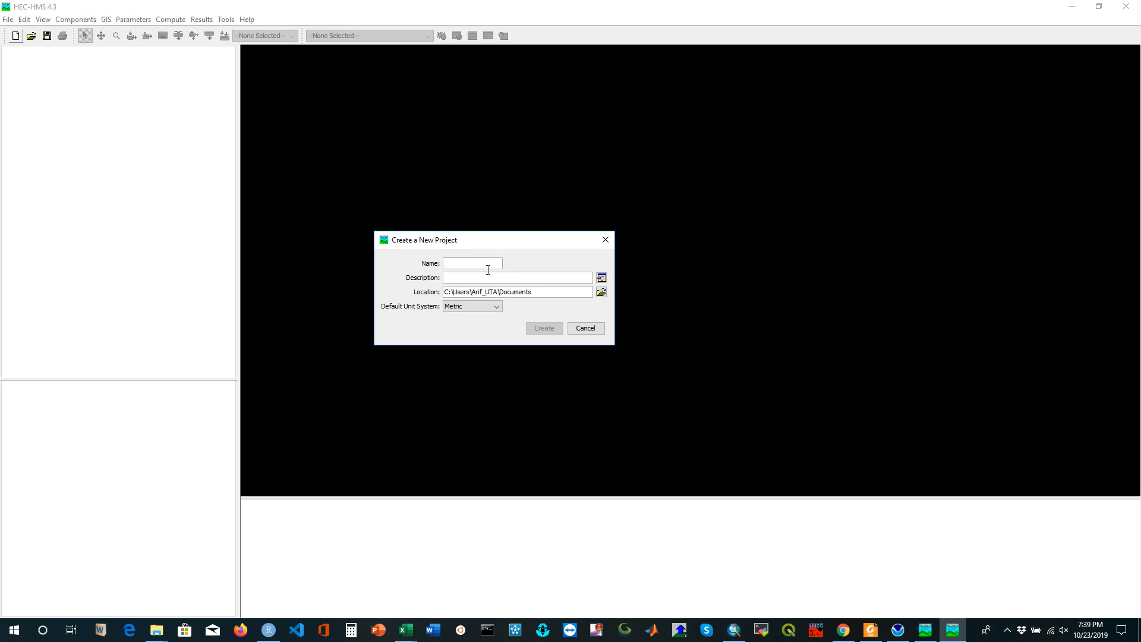
Set the new project's location to the folder D:\YouTube\HEC-HMS.
{"action": "left_click", "coordinate": [600, 293]}
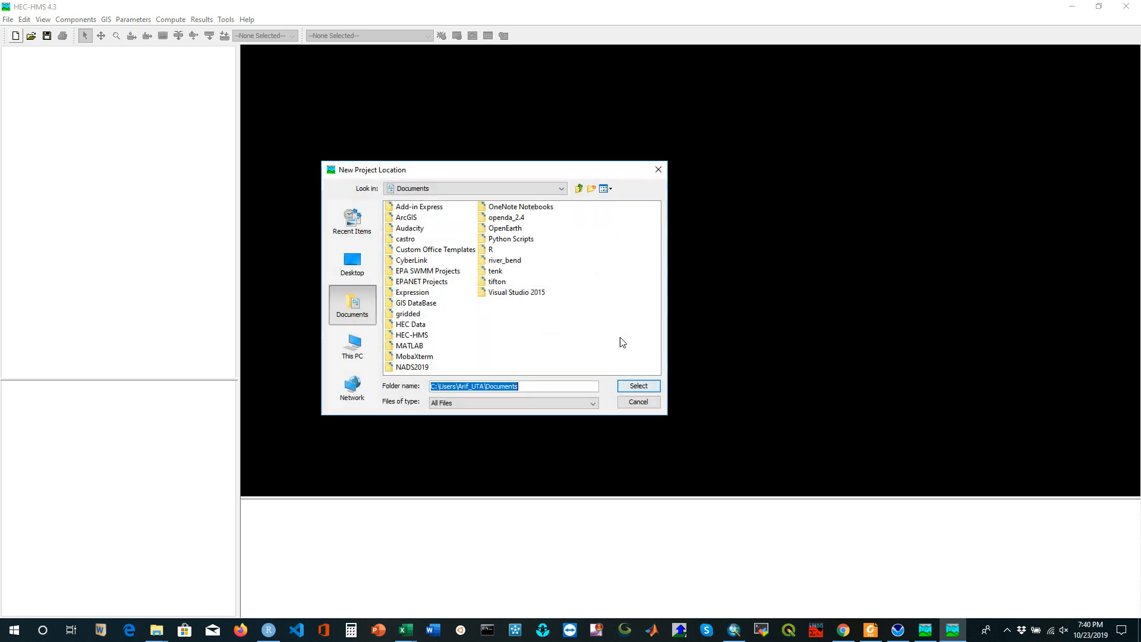
{"action": "left_click", "coordinate": [353, 350]}
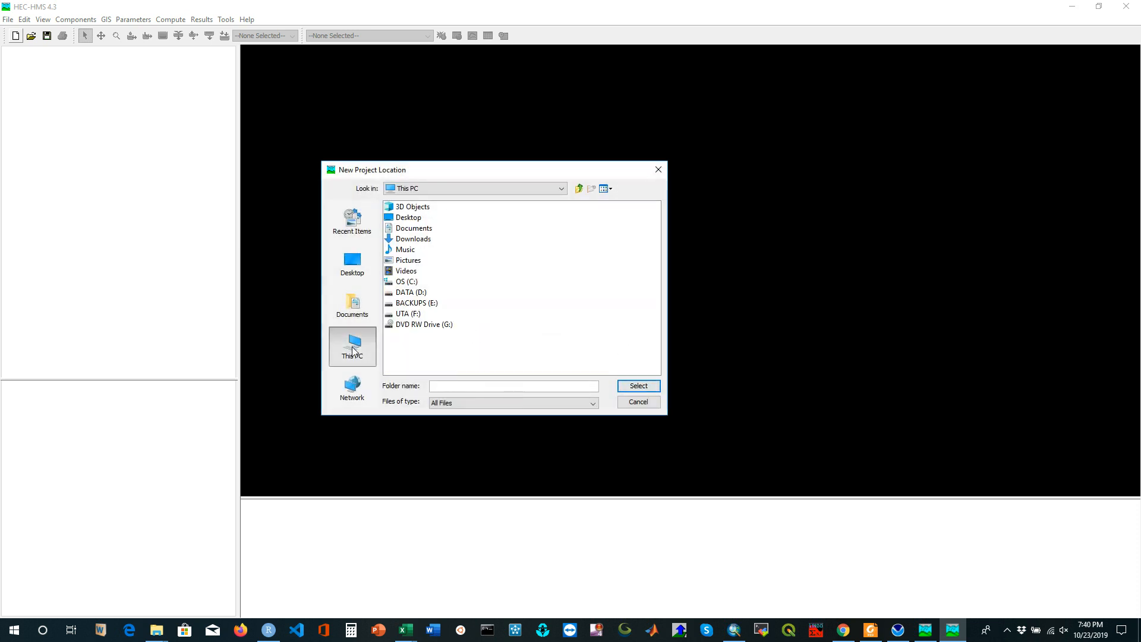
{"action": "double_click", "coordinate": [414, 293]}
{"action": "left_click", "coordinate": [484, 272]}
{"action": "double_click", "coordinate": [484, 272]}
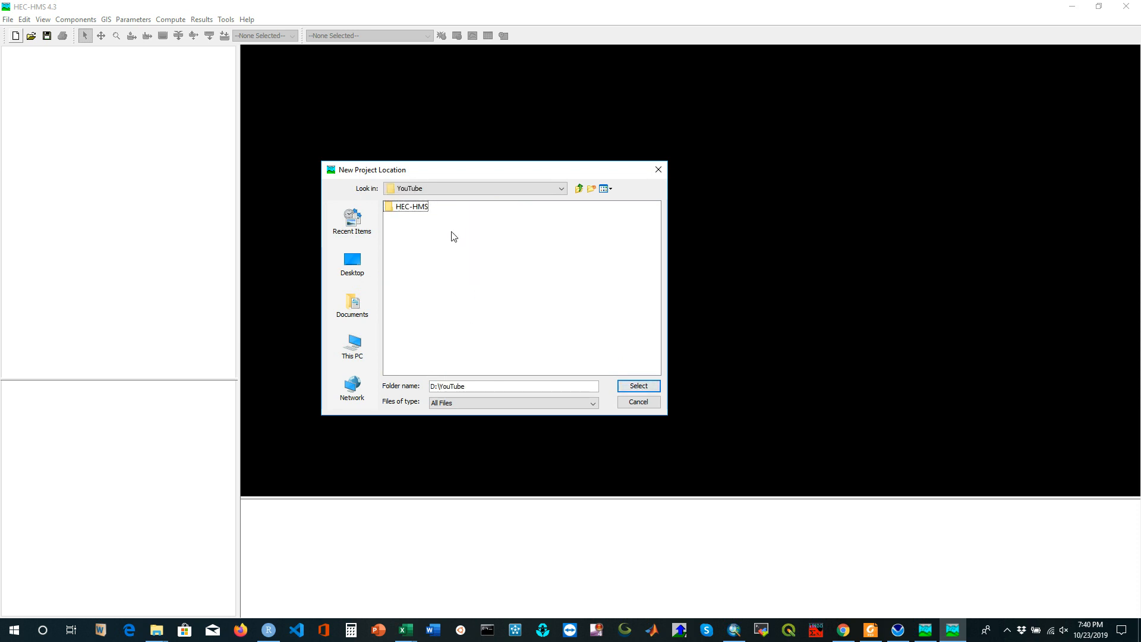
{"action": "left_click", "coordinate": [419, 210]}
{"action": "double_click", "coordinate": [418, 210]}
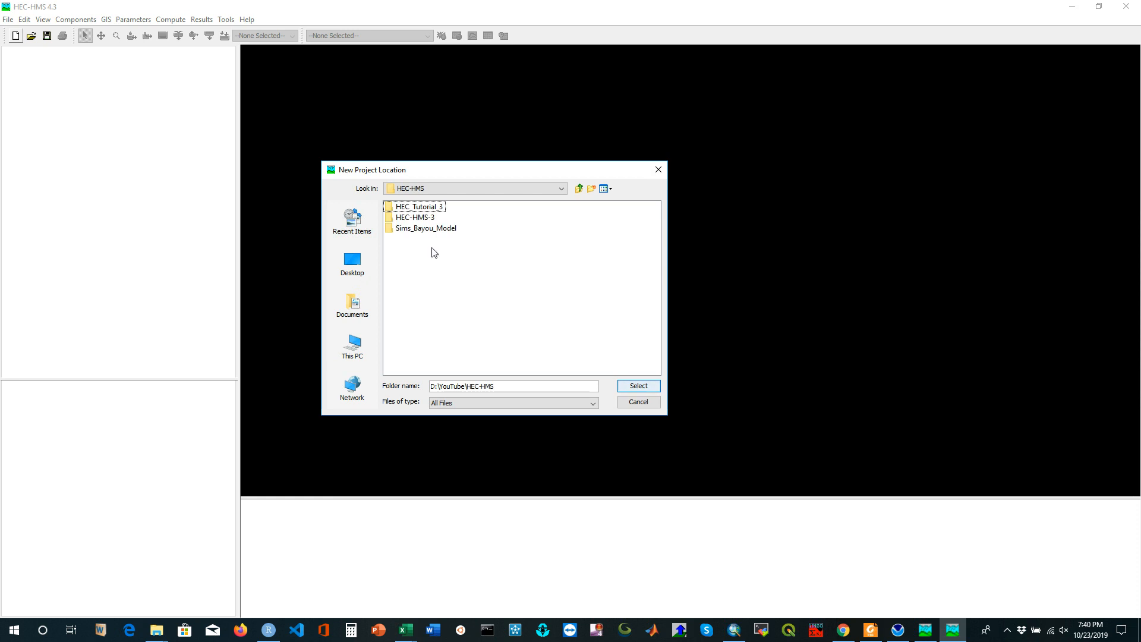
{"action": "left_click", "coordinate": [623, 387]}
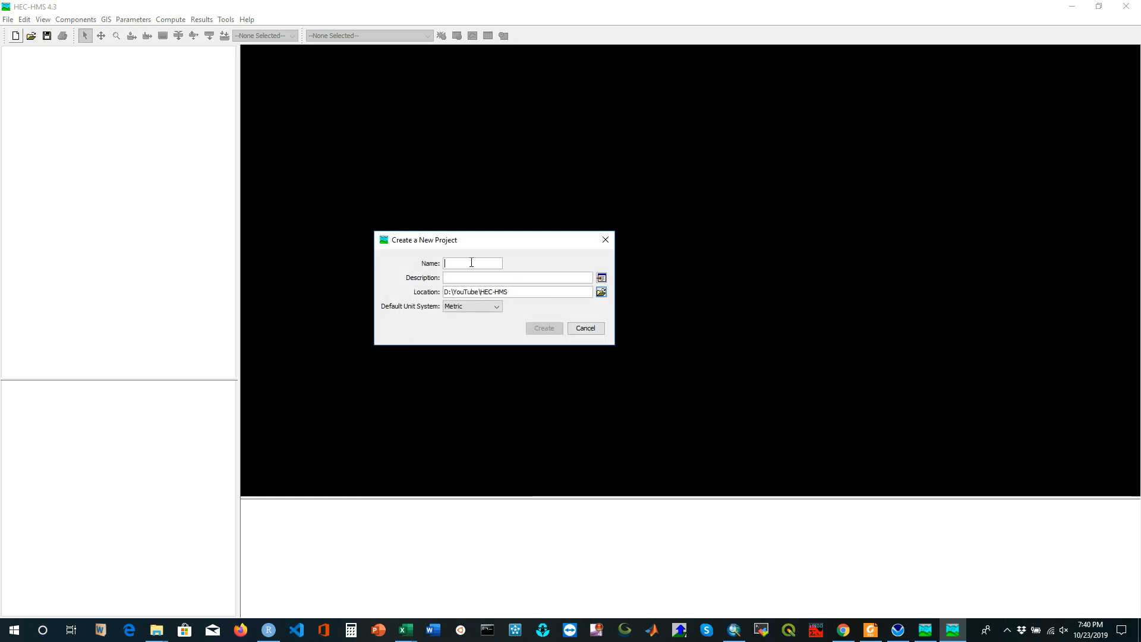
Name the project Tutorial-3, set its default unit system to U.S. Customary and create it.
{"action": "left_click", "coordinate": [471, 262]}
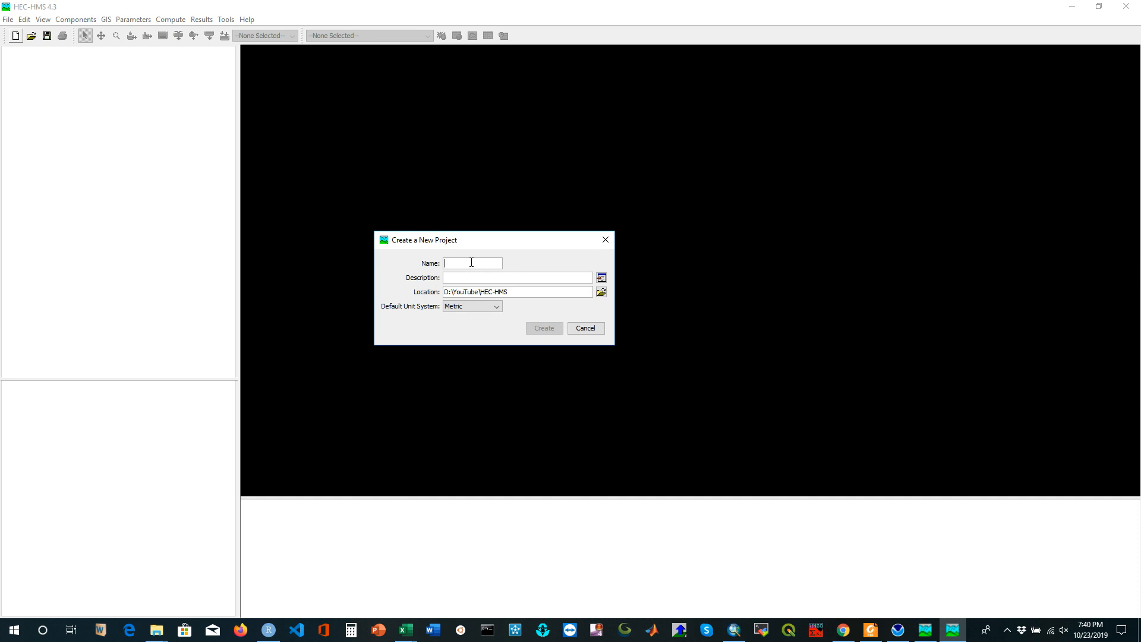
{"action": "type", "text": "Tutorial-3"}
{"action": "left_click", "coordinate": [486, 305]}
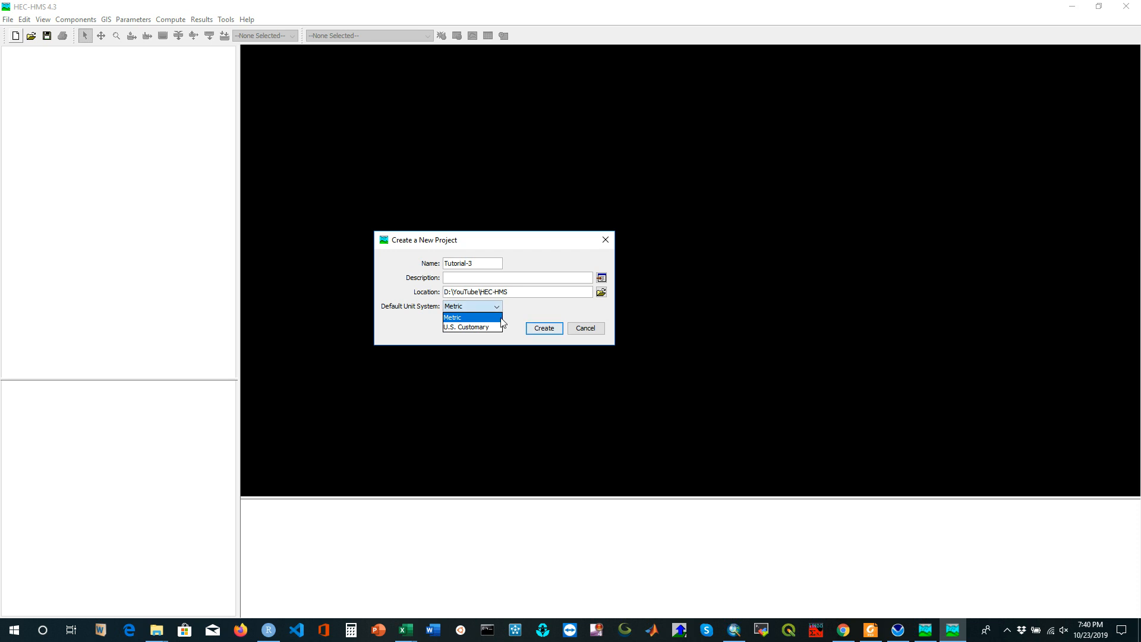
{"action": "left_click", "coordinate": [452, 327]}
{"action": "left_click", "coordinate": [541, 330]}
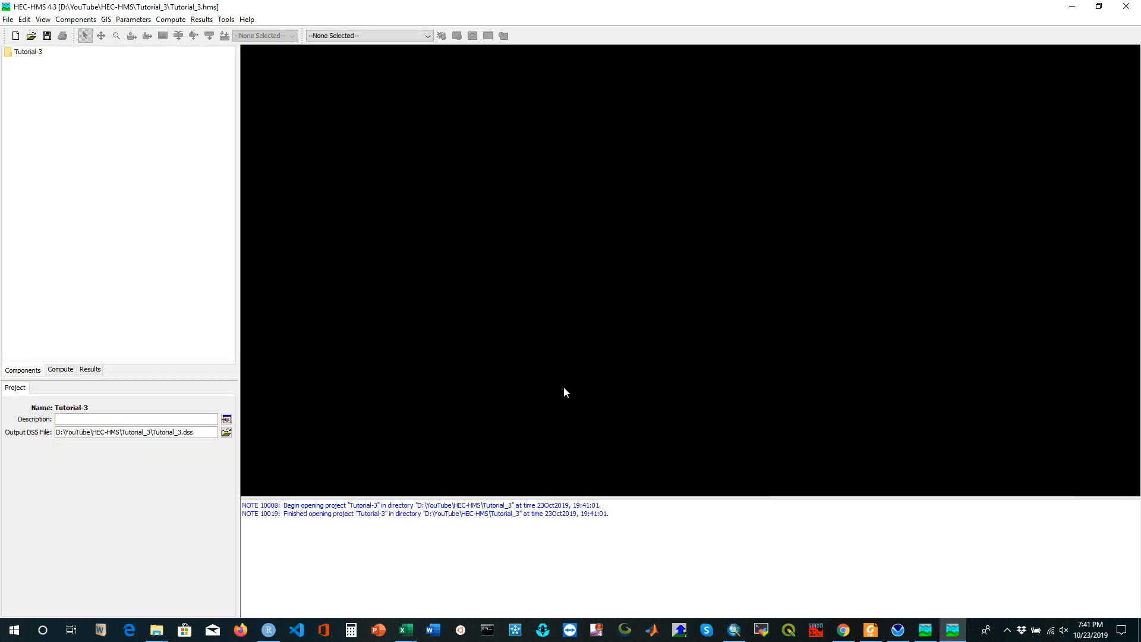
Create a new basin model in the Tutorial-3 project, keeping the default name.
{"action": "left_click", "coordinate": [25, 53]}
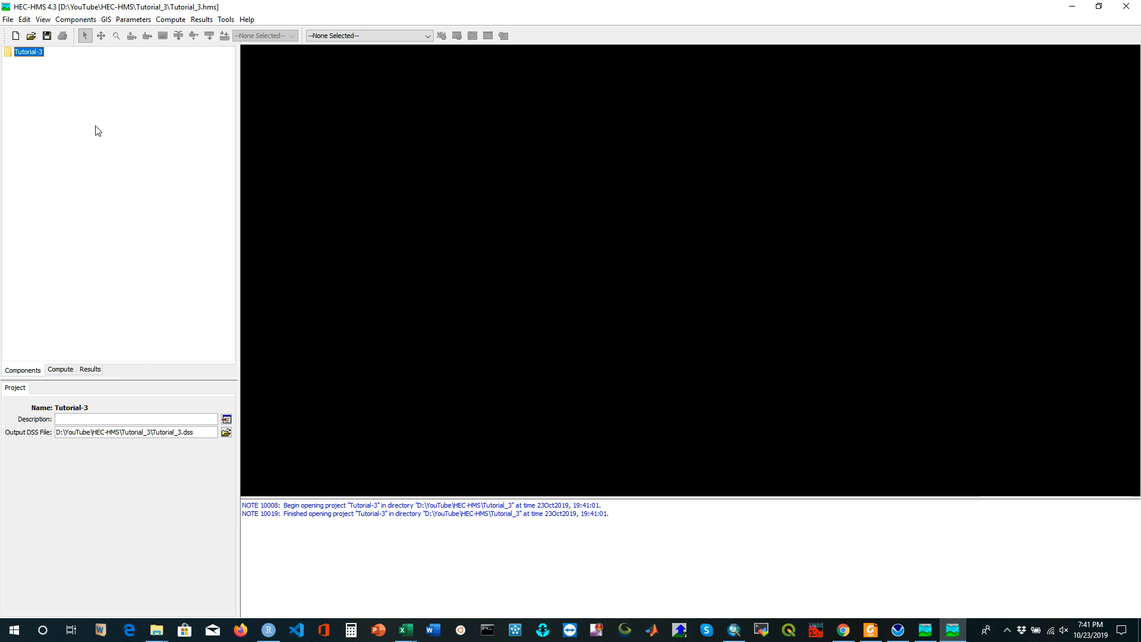
{"action": "left_click", "coordinate": [79, 22]}
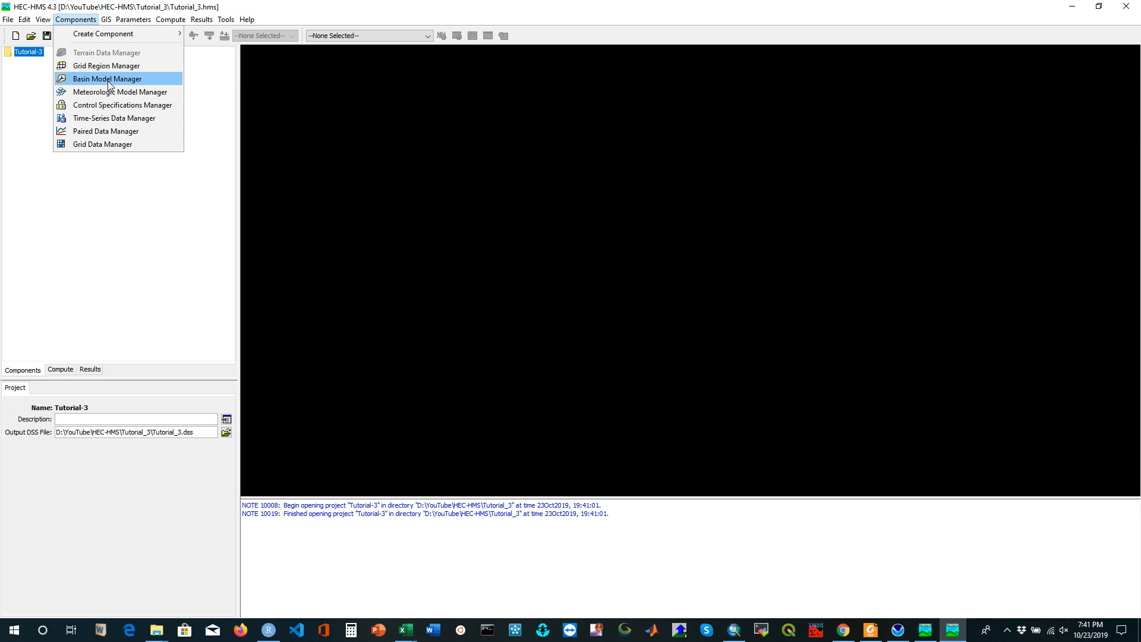
{"action": "left_click", "coordinate": [108, 82]}
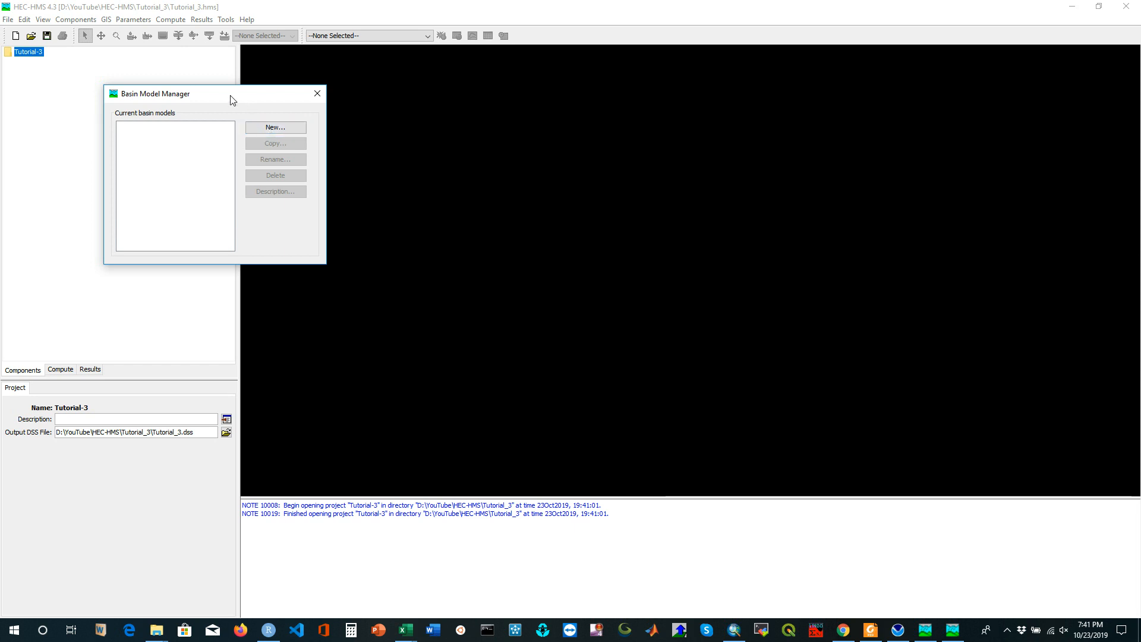
{"action": "left_click", "coordinate": [262, 131]}
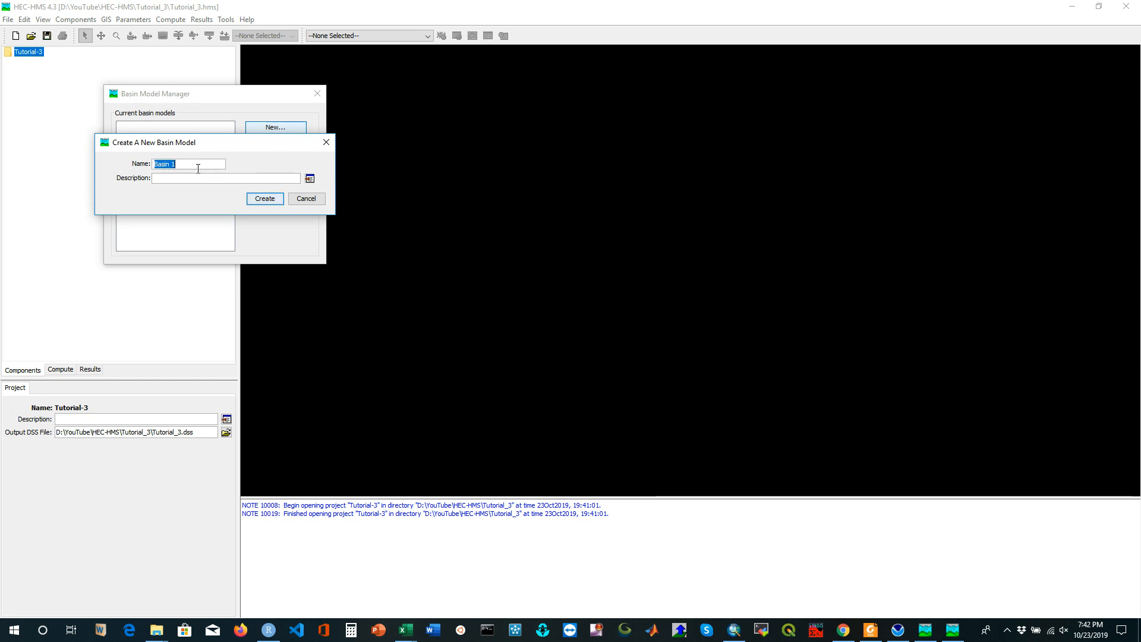
{"action": "left_click", "coordinate": [257, 202]}
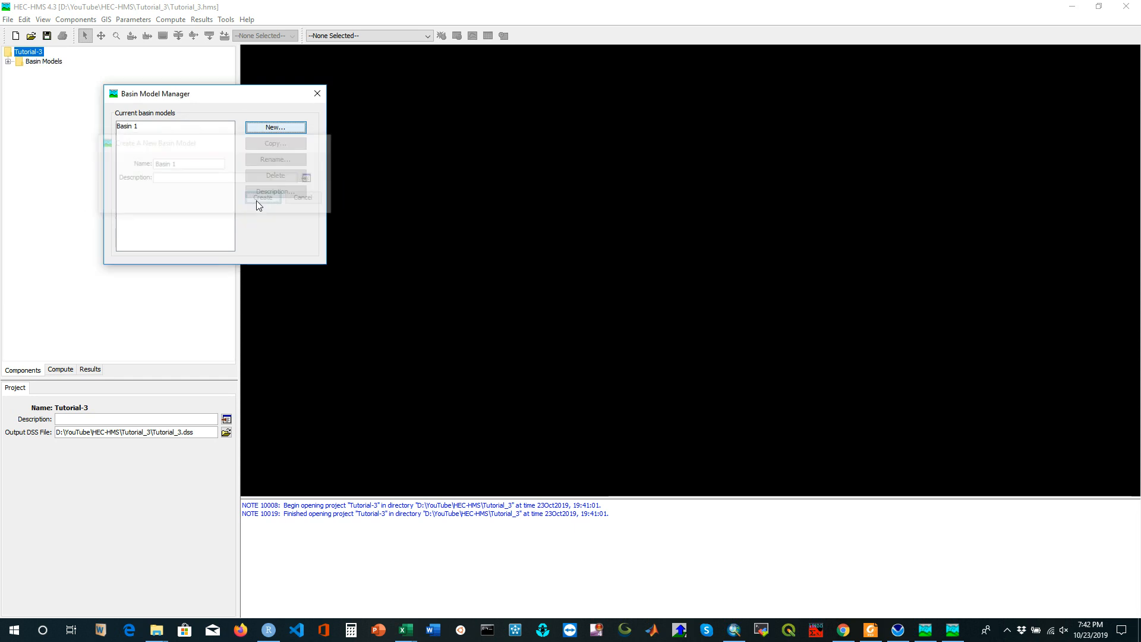
{"action": "left_click", "coordinate": [318, 94]}
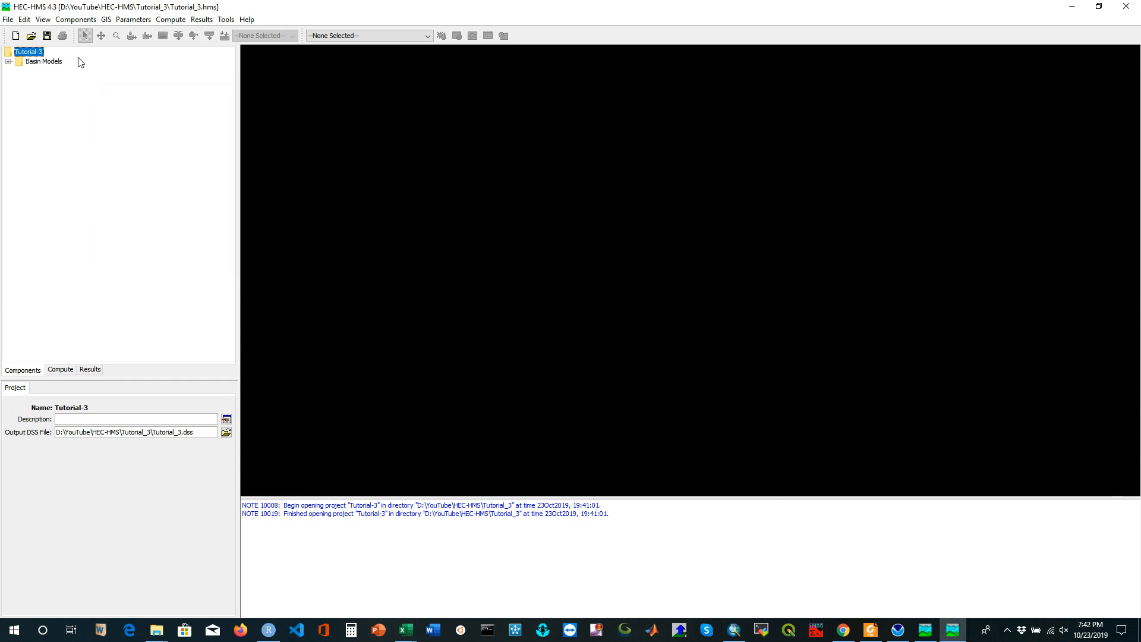
Open the Basin 1 model from the project tree and maximize its map window.
{"action": "left_click", "coordinate": [8, 61]}
{"action": "left_click", "coordinate": [44, 72]}
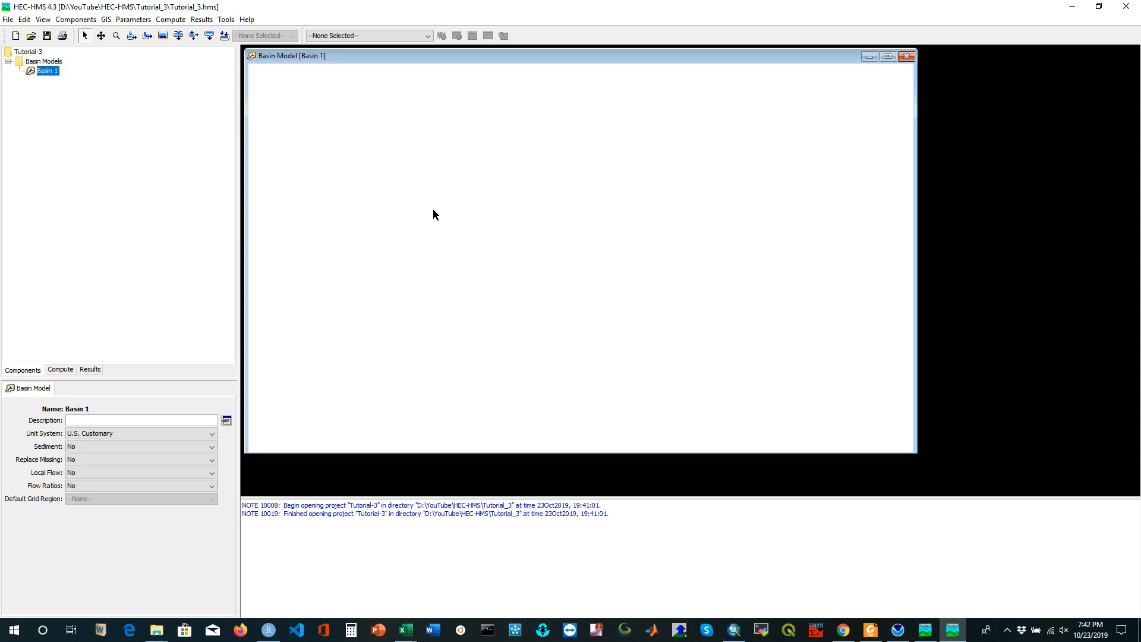
{"action": "left_click", "coordinate": [888, 56]}
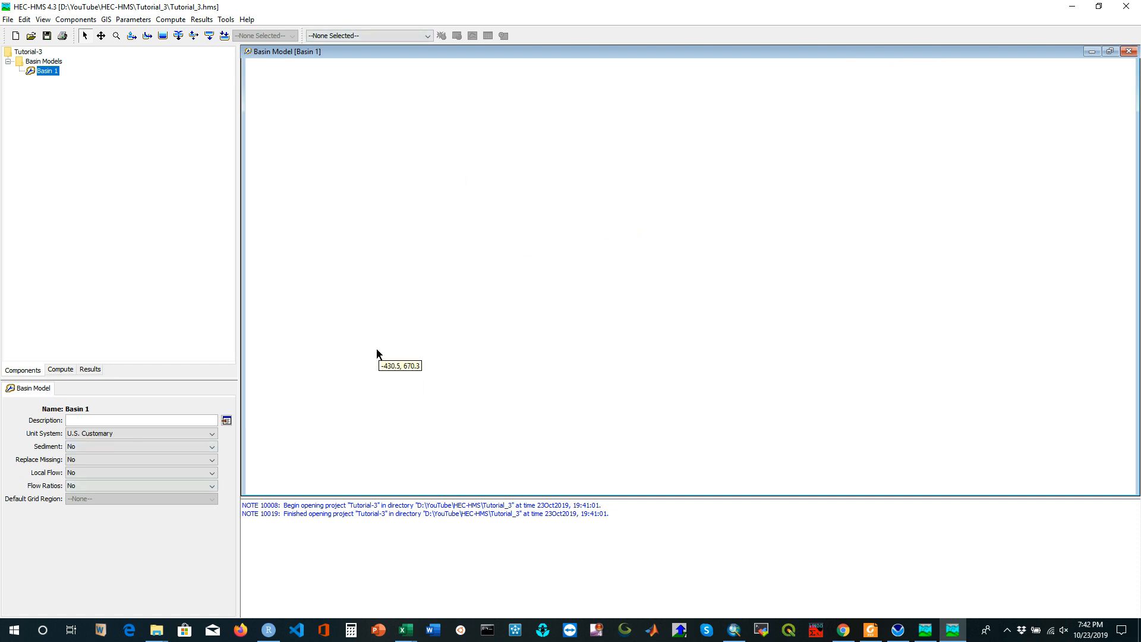
Switch to File Explorer and copy all the shapefile files from the maps folder inside HEC-HMS-3.
{"action": "left_click", "coordinate": [735, 634]}
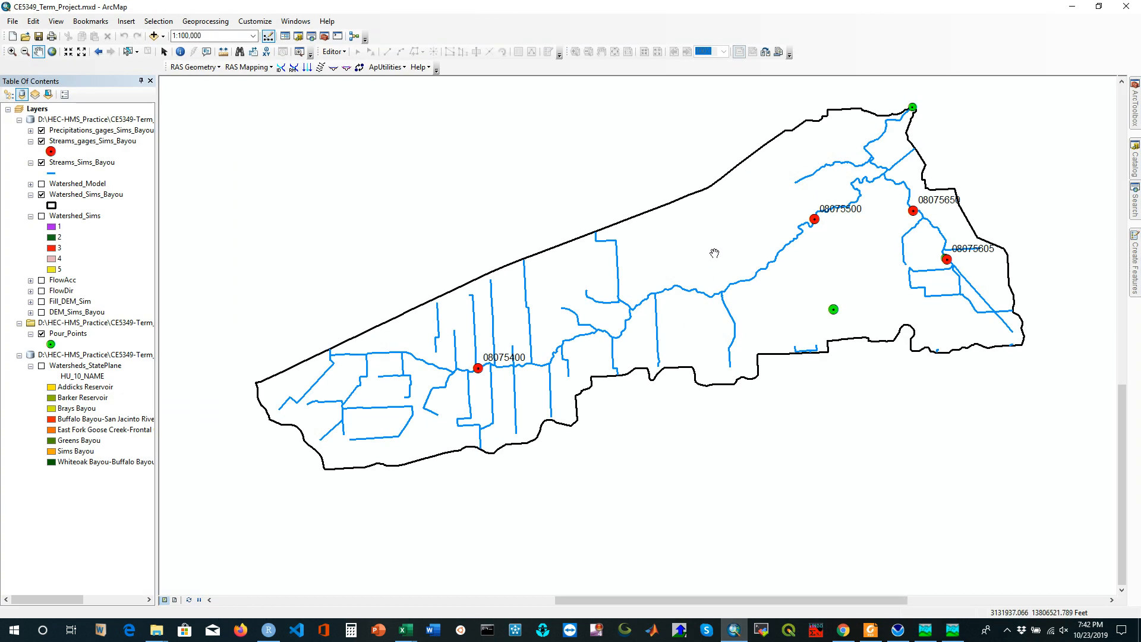
{"action": "left_click", "coordinate": [1073, 7]}
{"action": "mouse_move", "coordinate": [156, 629]}
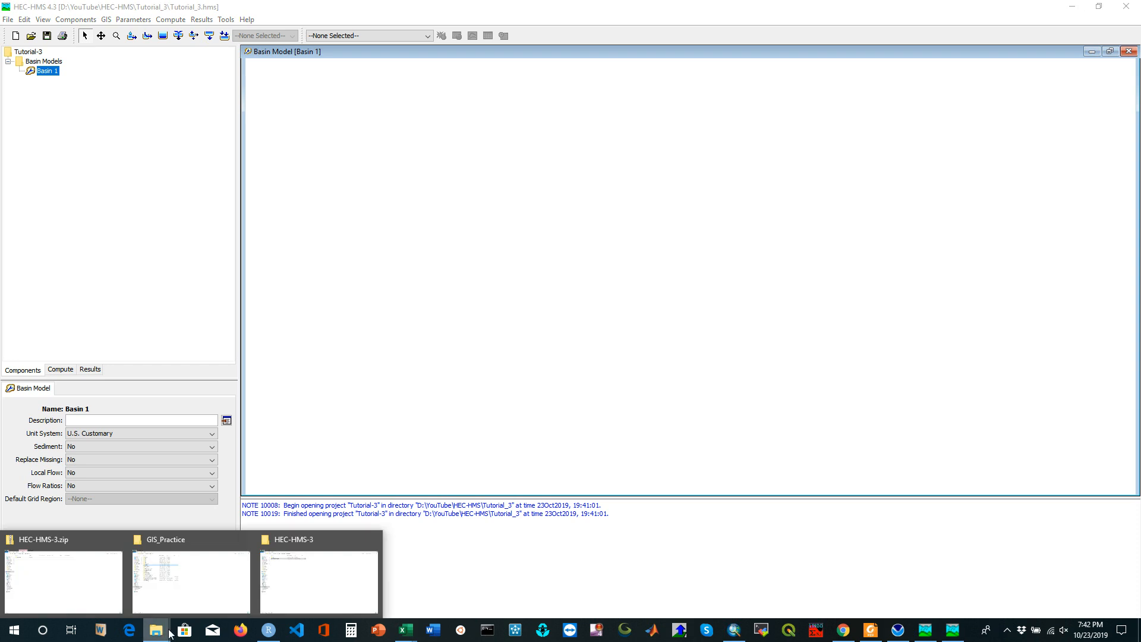
{"action": "left_click", "coordinate": [300, 573]}
{"action": "double_click", "coordinate": [126, 75]}
{"action": "left_click_drag", "start_coordinate": [188, 552], "coordinate": [196, 66]}
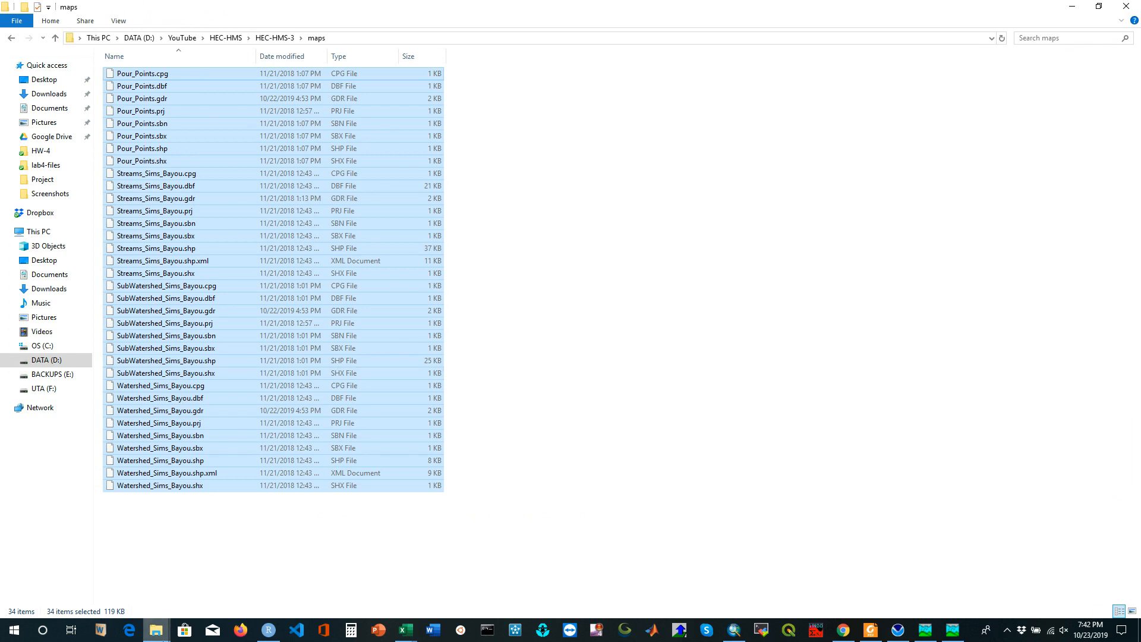
Paste the copied shapefile files into the new project's maps folder at D:\YouTube\HEC-HMS\Tutorial_3\maps.
{"action": "left_click", "coordinate": [157, 634]}
{"action": "left_click", "coordinate": [186, 593]}
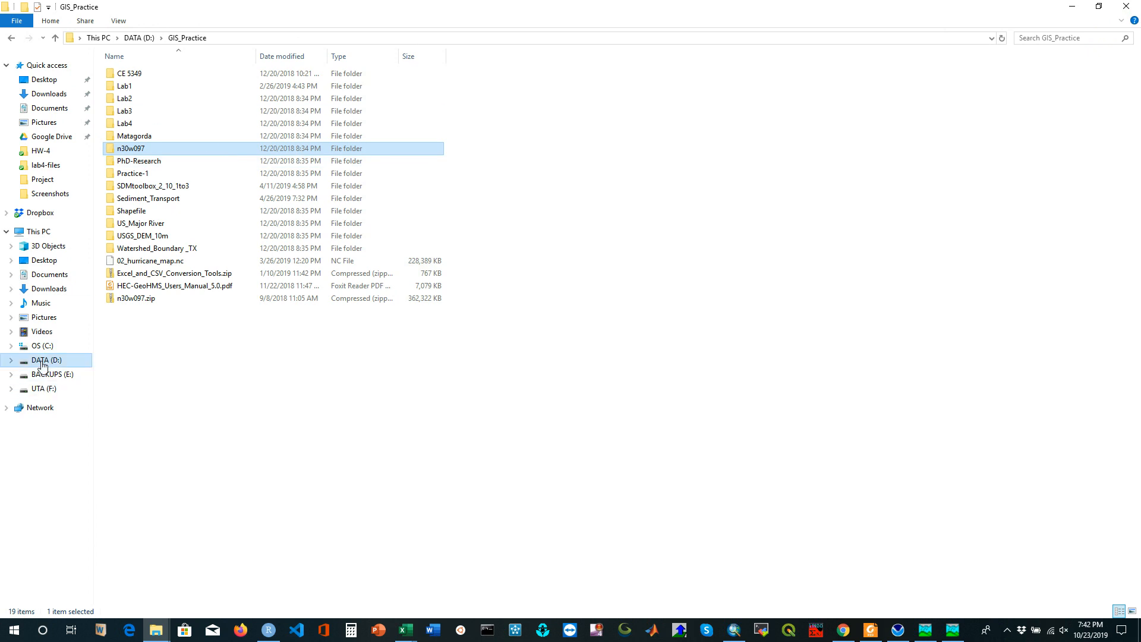
{"action": "left_click", "coordinate": [143, 42]}
{"action": "scroll", "coordinate": [993, 476], "scroll_direction": "down", "scroll_amount": 2}
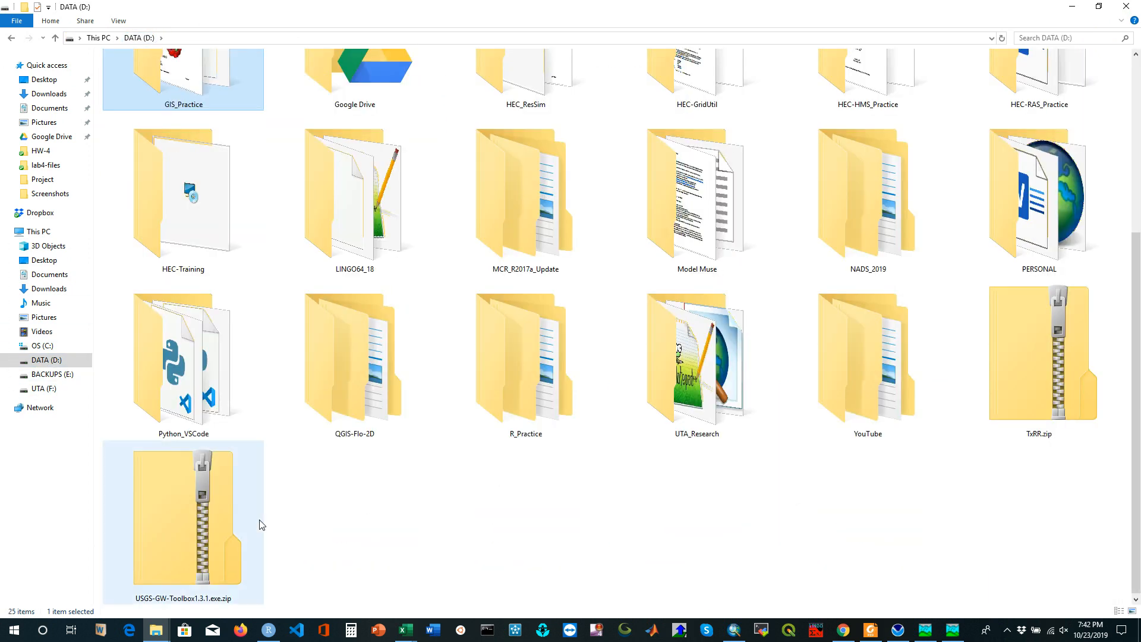
{"action": "left_click", "coordinate": [895, 377]}
{"action": "double_click", "coordinate": [895, 377]}
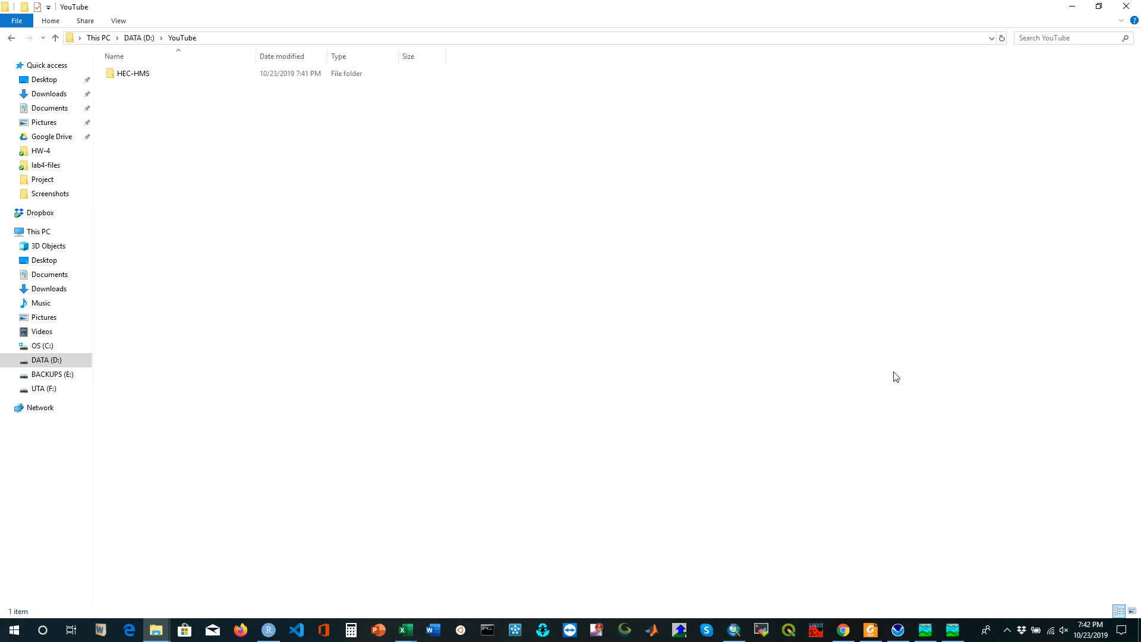
{"action": "double_click", "coordinate": [142, 73]}
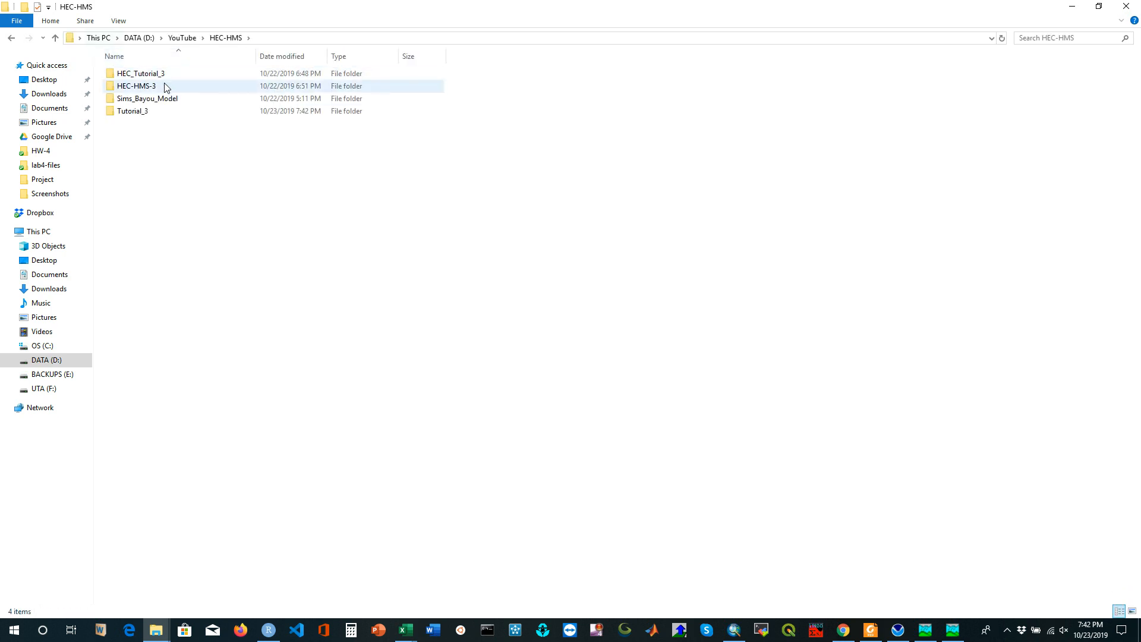
{"action": "double_click", "coordinate": [139, 114]}
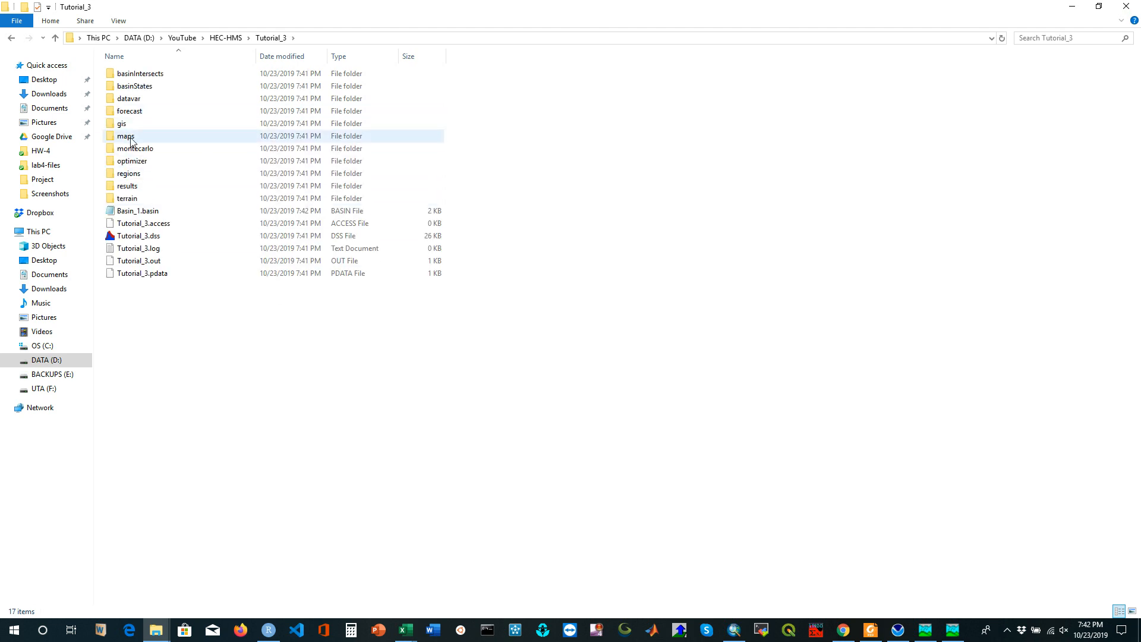
{"action": "double_click", "coordinate": [130, 139]}
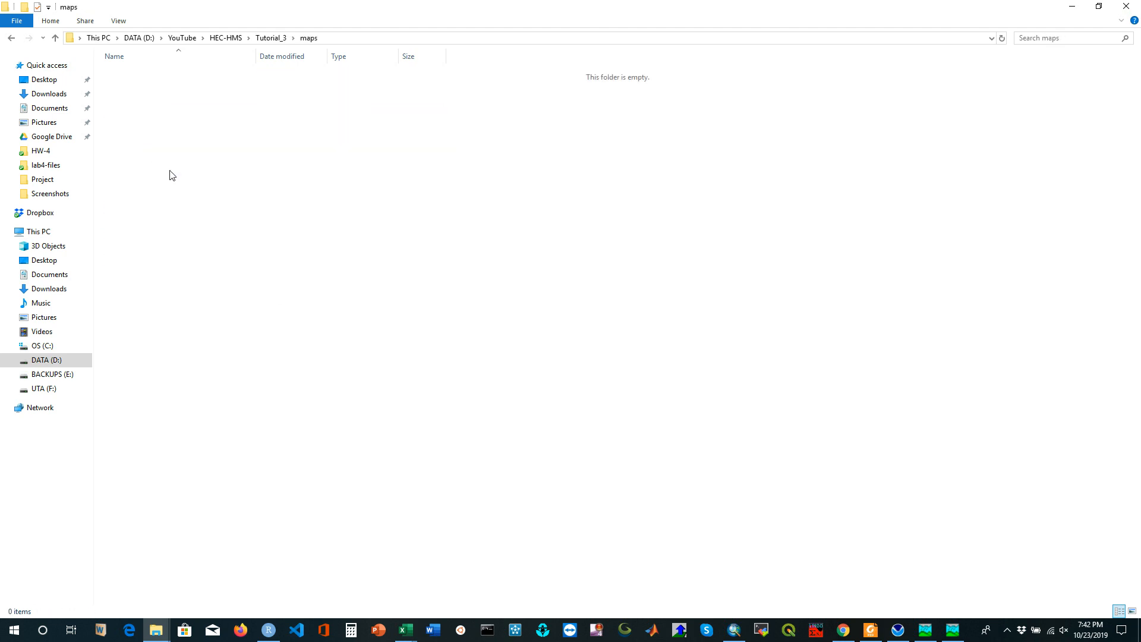
{"action": "key", "text": "ctrl+v"}
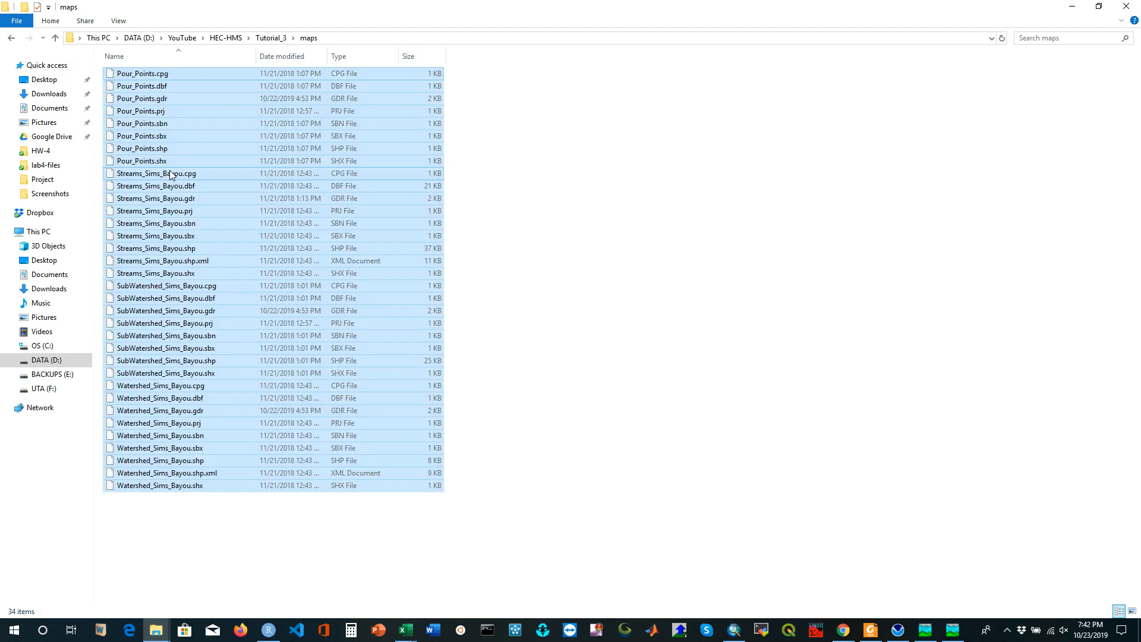
{"action": "left_click", "coordinate": [569, 270]}
{"action": "left_click", "coordinate": [1074, 12]}
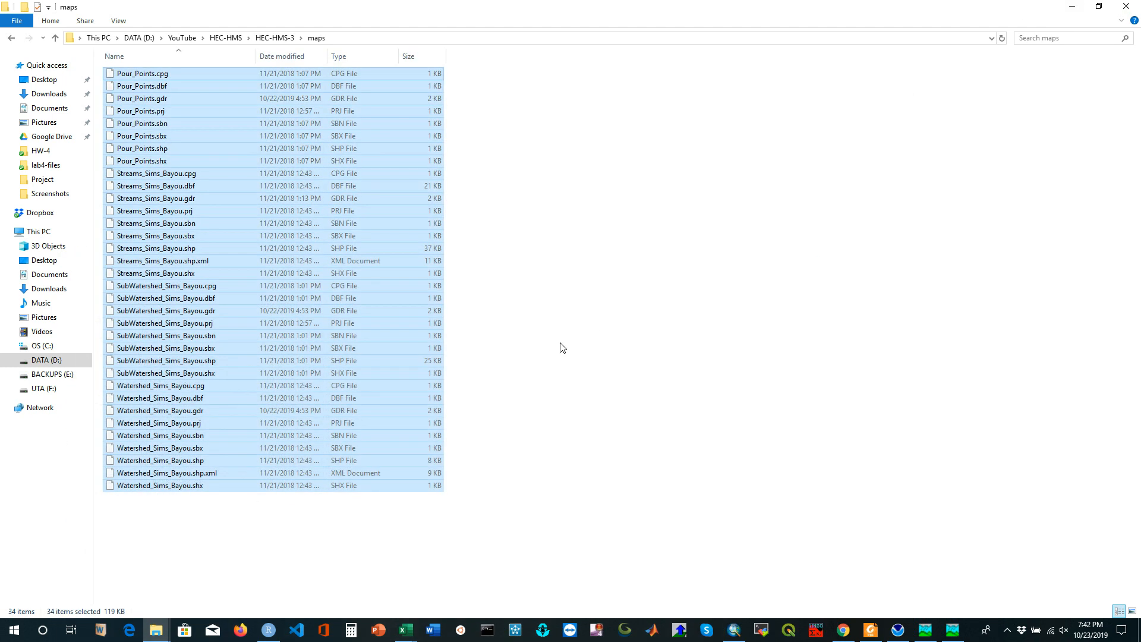
Switch back to HEC-HMS and open the map layers manager for Basin 1.
{"action": "left_click", "coordinate": [958, 635]}
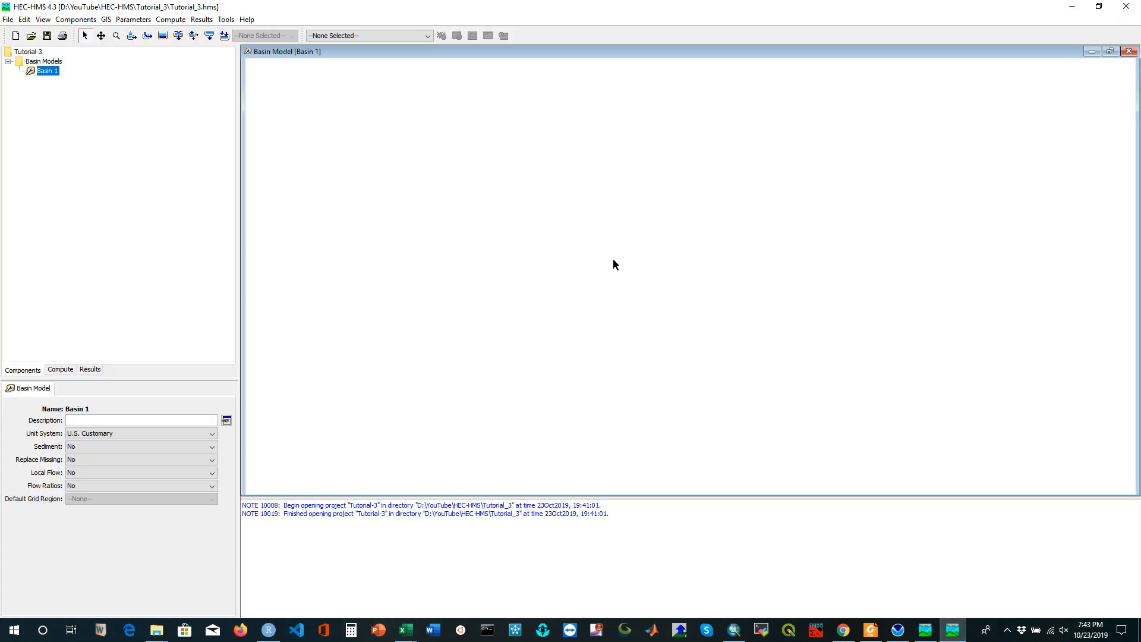
{"action": "left_click", "coordinate": [44, 21]}
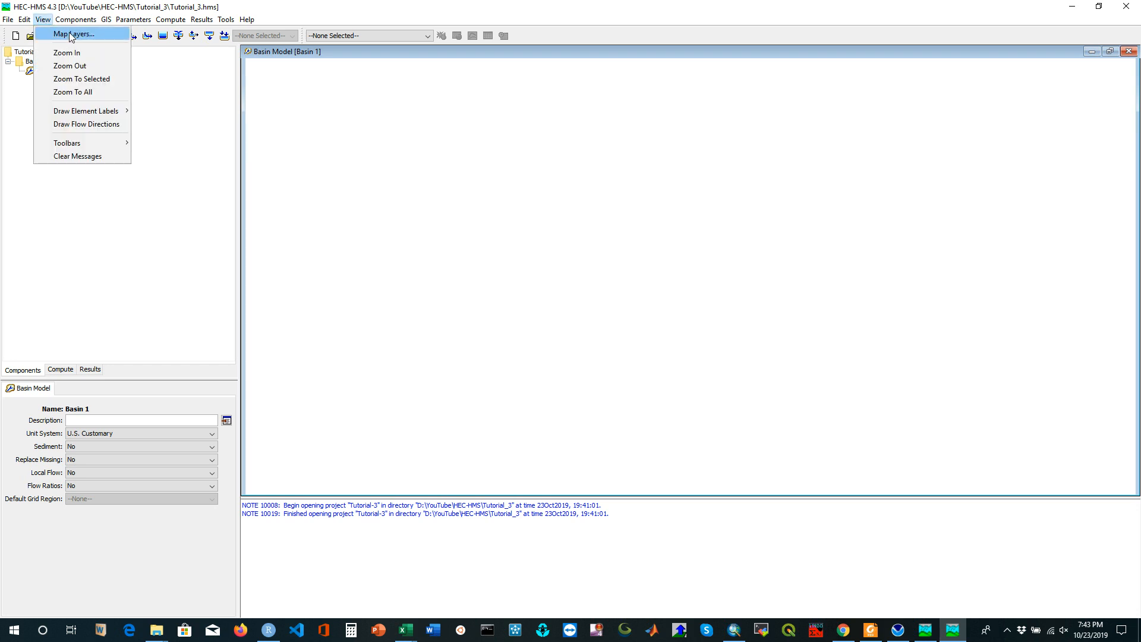
{"action": "left_click", "coordinate": [71, 35]}
{"action": "left_click_drag", "start_coordinate": [187, 100], "coordinate": [274, 128]}
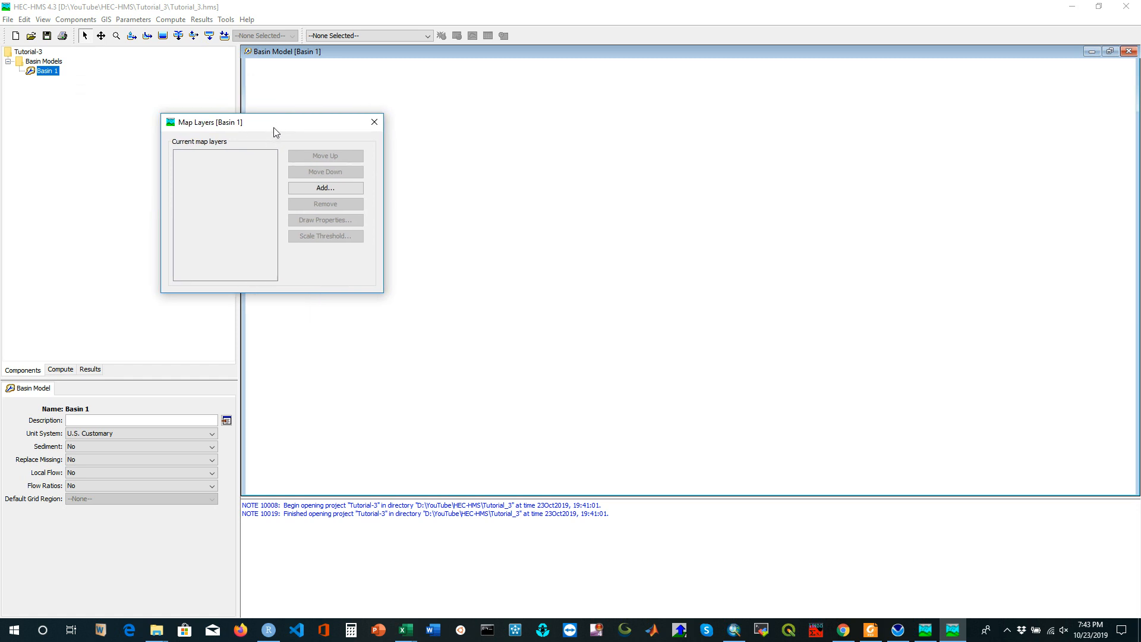
Add Watershed_Sims_Bayou.shp from the Tutorial_3 project's maps folder as a background map layer.
{"action": "left_click", "coordinate": [325, 188]}
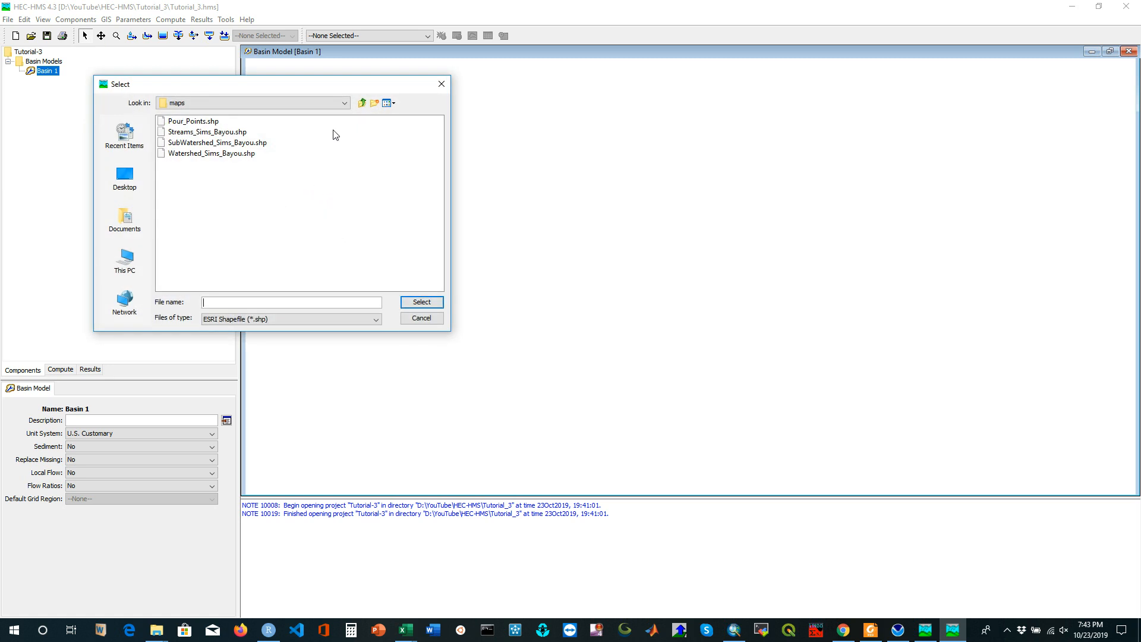
{"action": "left_click", "coordinate": [344, 104]}
{"action": "scroll", "coordinate": [249, 145], "scroll_direction": "up", "scroll_amount": 5}
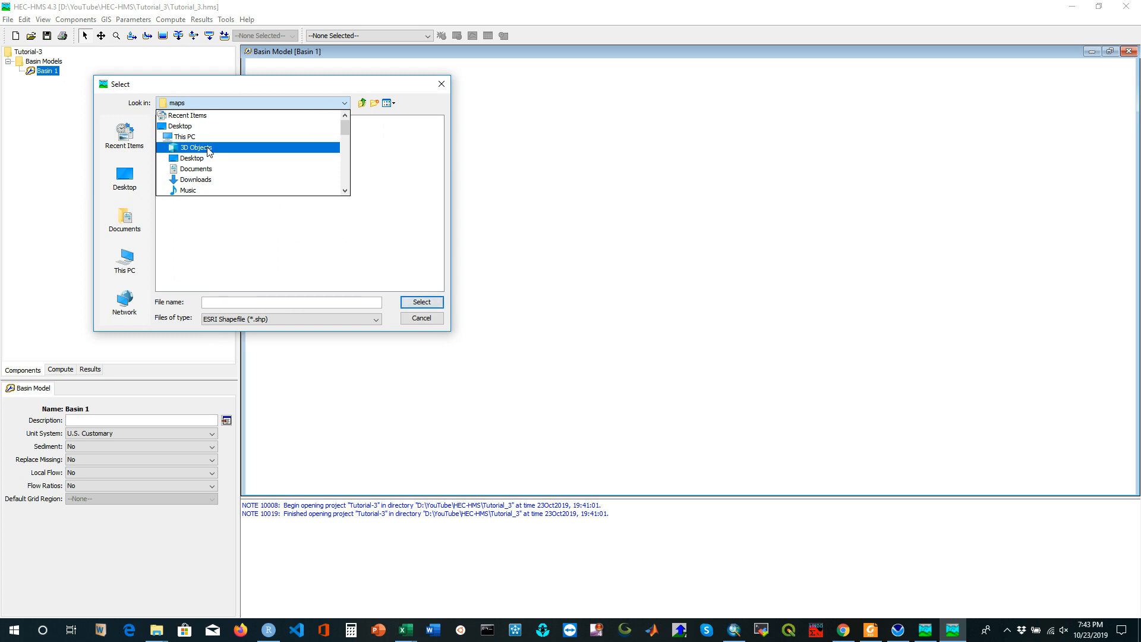
{"action": "scroll", "coordinate": [209, 150], "scroll_direction": "down", "scroll_amount": 2}
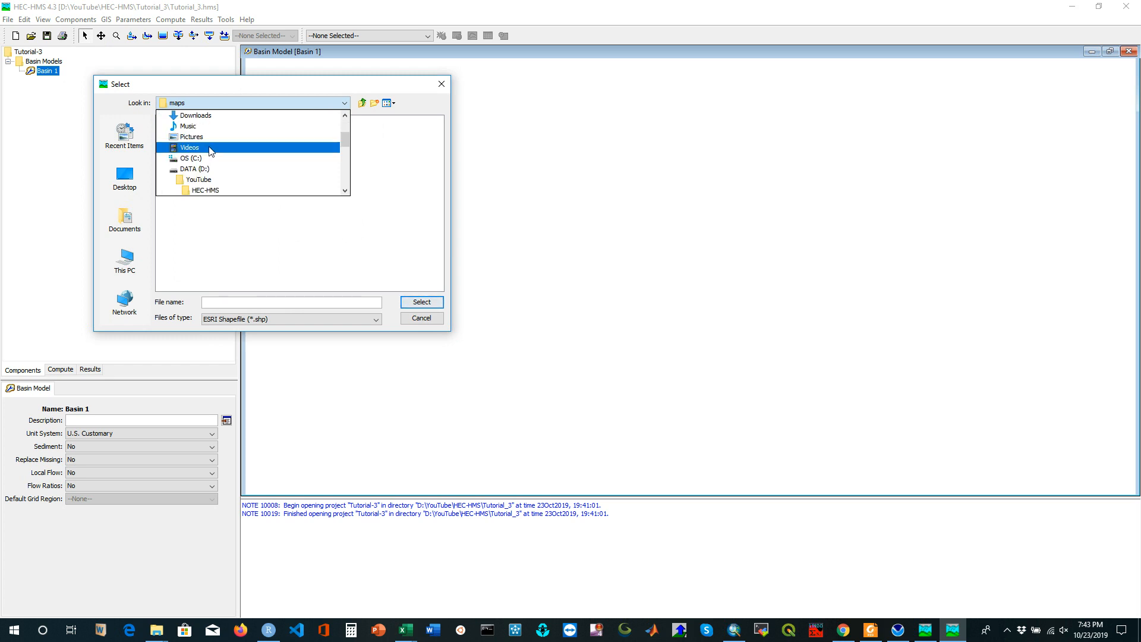
{"action": "left_click", "coordinate": [204, 190]}
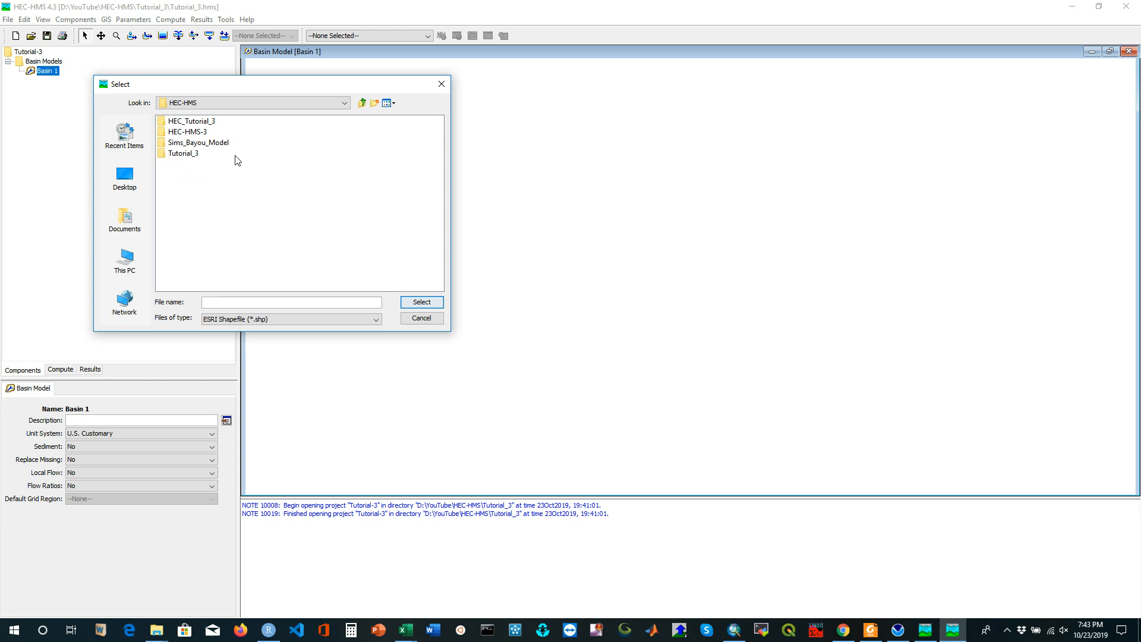
{"action": "double_click", "coordinate": [186, 154]}
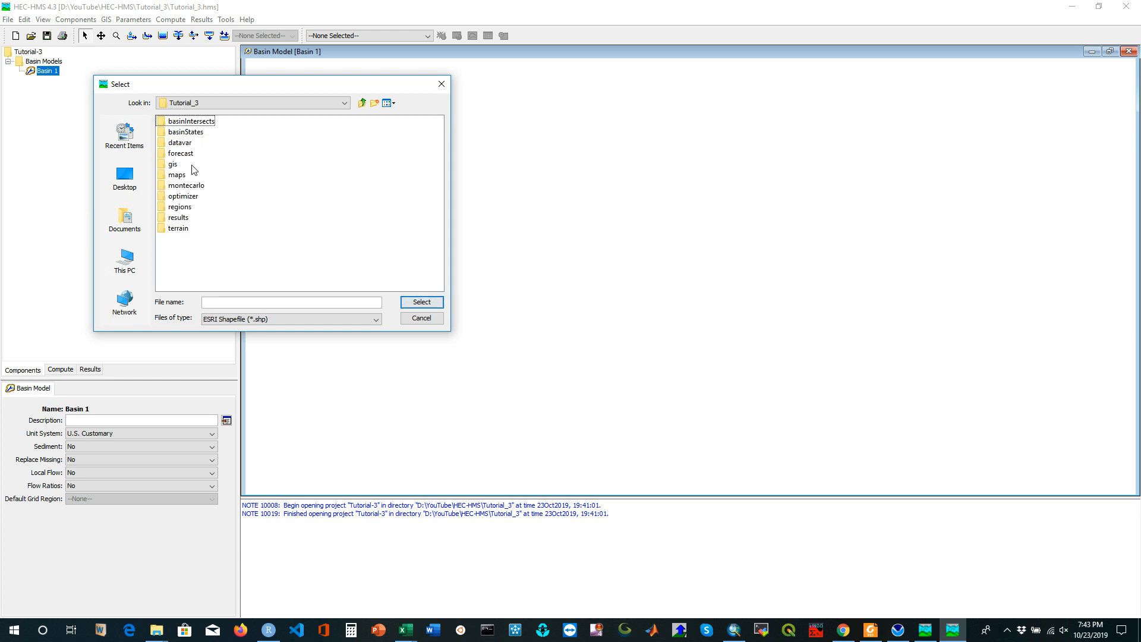
{"action": "double_click", "coordinate": [177, 174]}
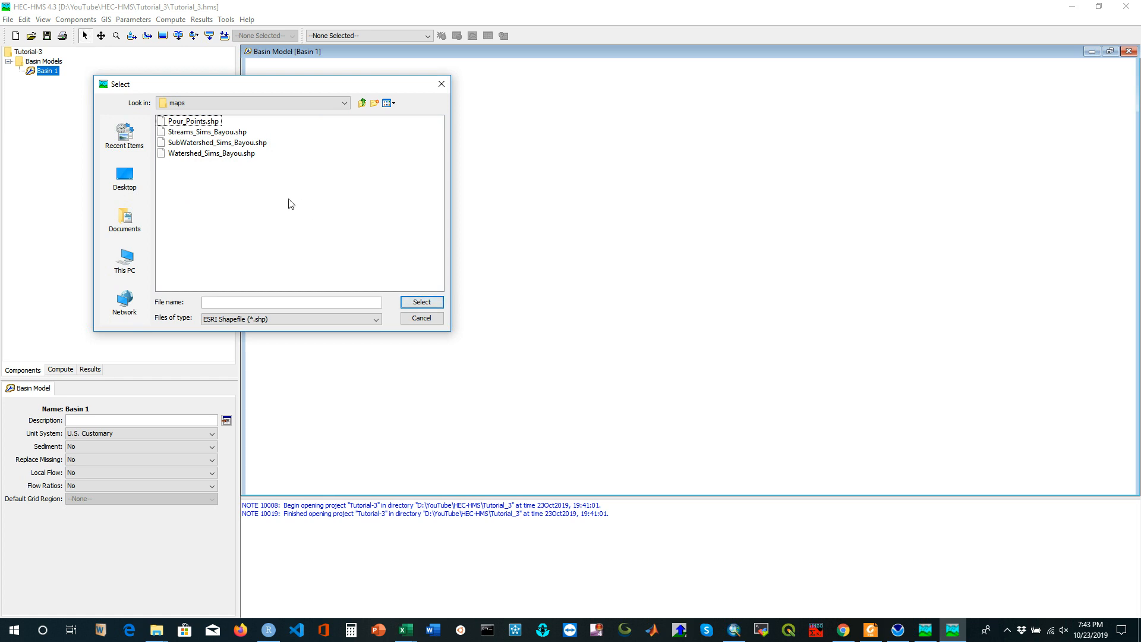
{"action": "left_click", "coordinate": [185, 155]}
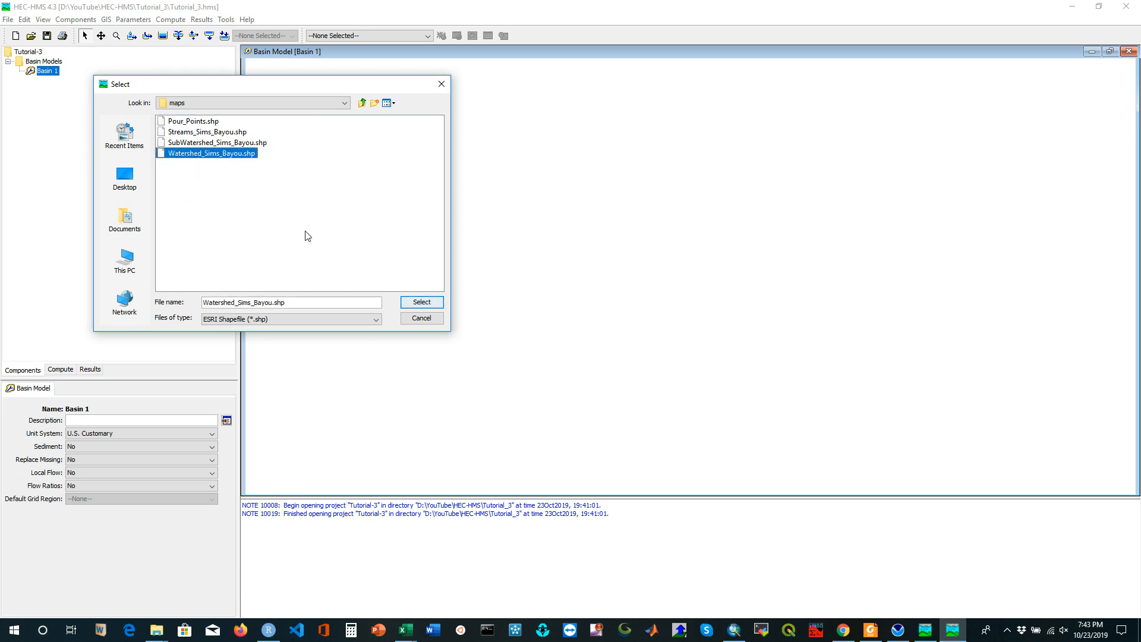
{"action": "left_click", "coordinate": [422, 303]}
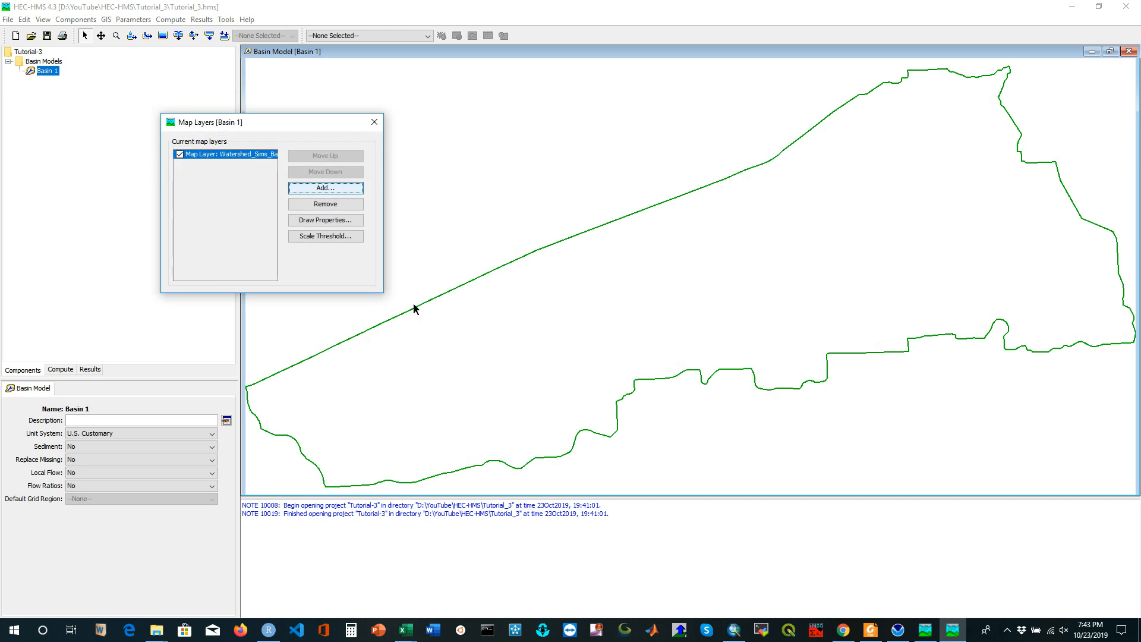
Add SubWatershed_Sims_Bayou.shp and Streams_Sims_Bayou.shp as further map layers of Basin 1.
{"action": "left_click", "coordinate": [325, 188]}
{"action": "left_click", "coordinate": [198, 143]}
{"action": "left_click", "coordinate": [421, 302]}
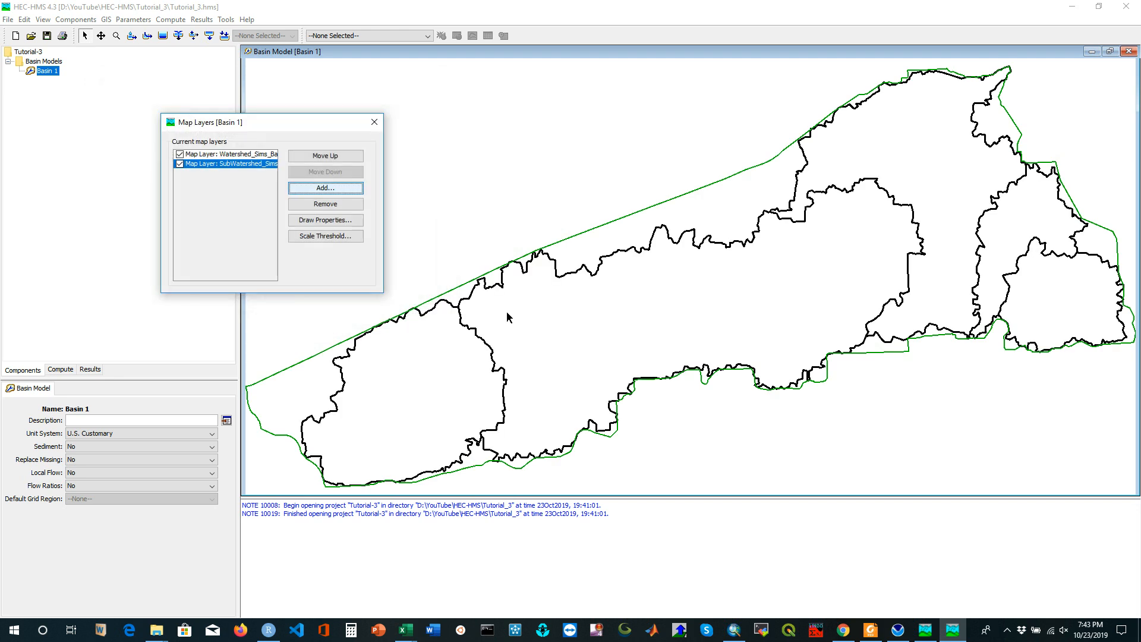
{"action": "left_click", "coordinate": [325, 188]}
{"action": "left_click", "coordinate": [202, 132]}
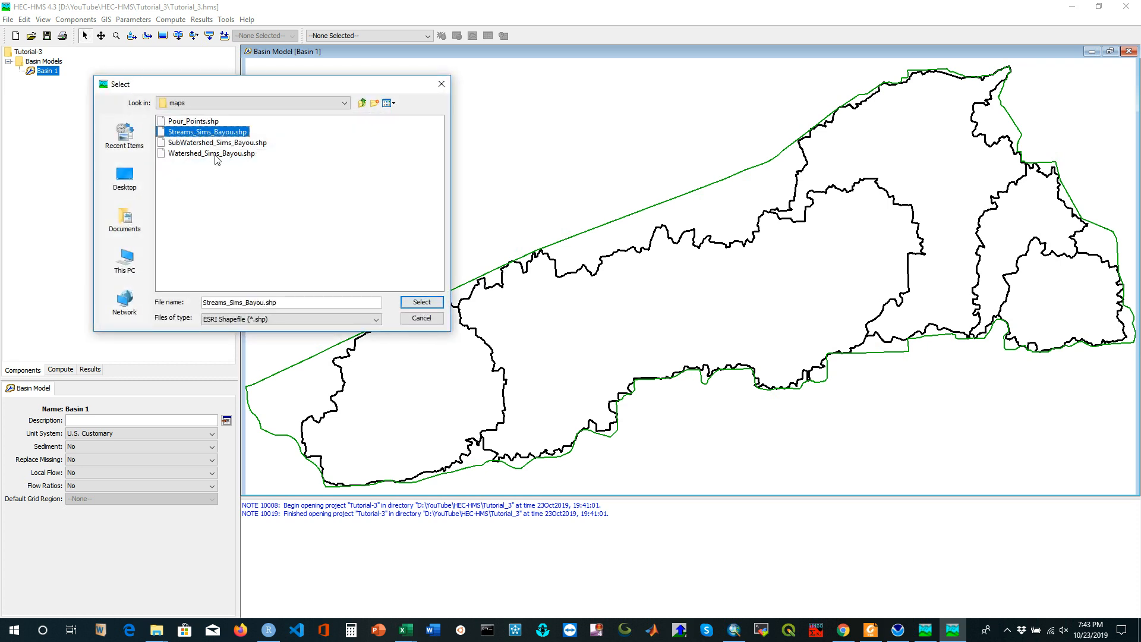
{"action": "left_click", "coordinate": [408, 305]}
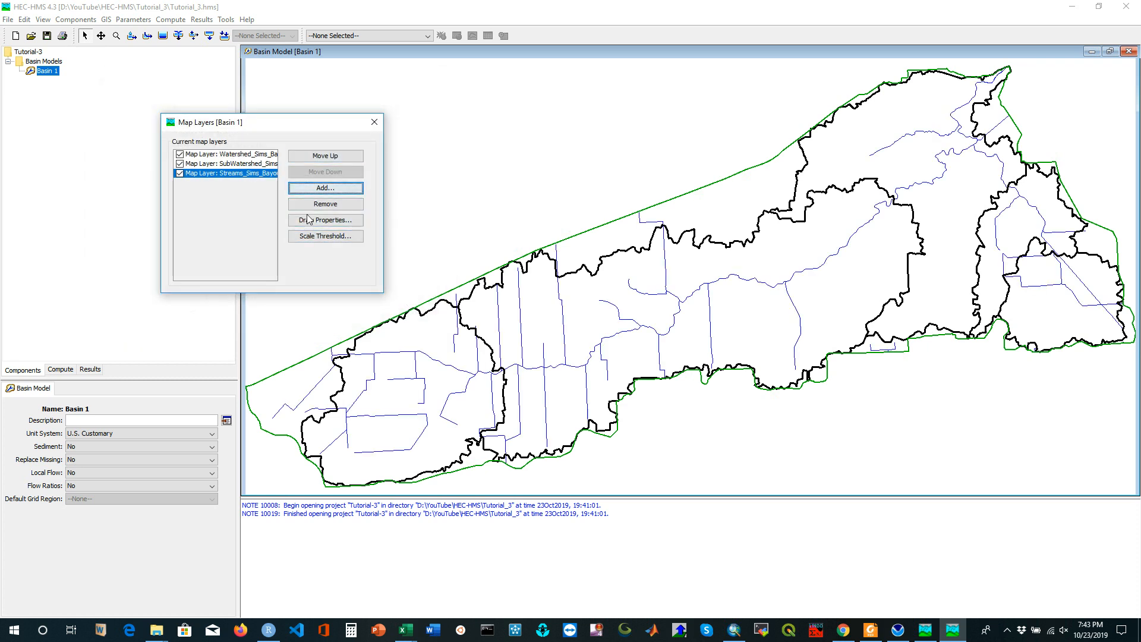
Add Pour_Points.shp as a map layer and close the map layers manager.
{"action": "left_click", "coordinate": [325, 188]}
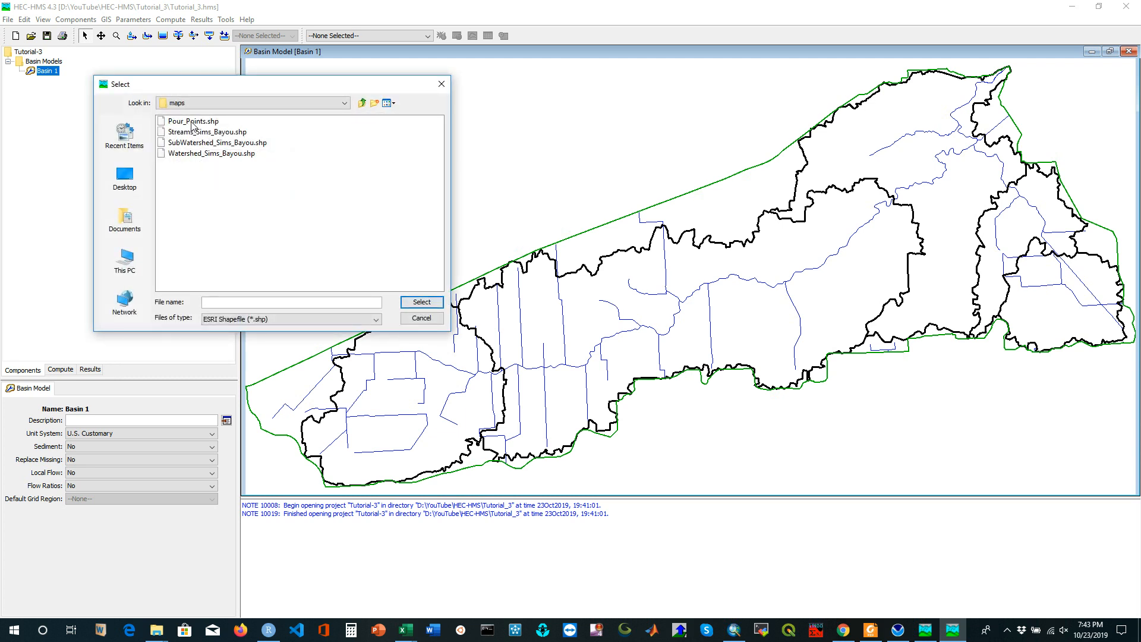
{"action": "left_click", "coordinate": [194, 121]}
{"action": "left_click", "coordinate": [411, 304]}
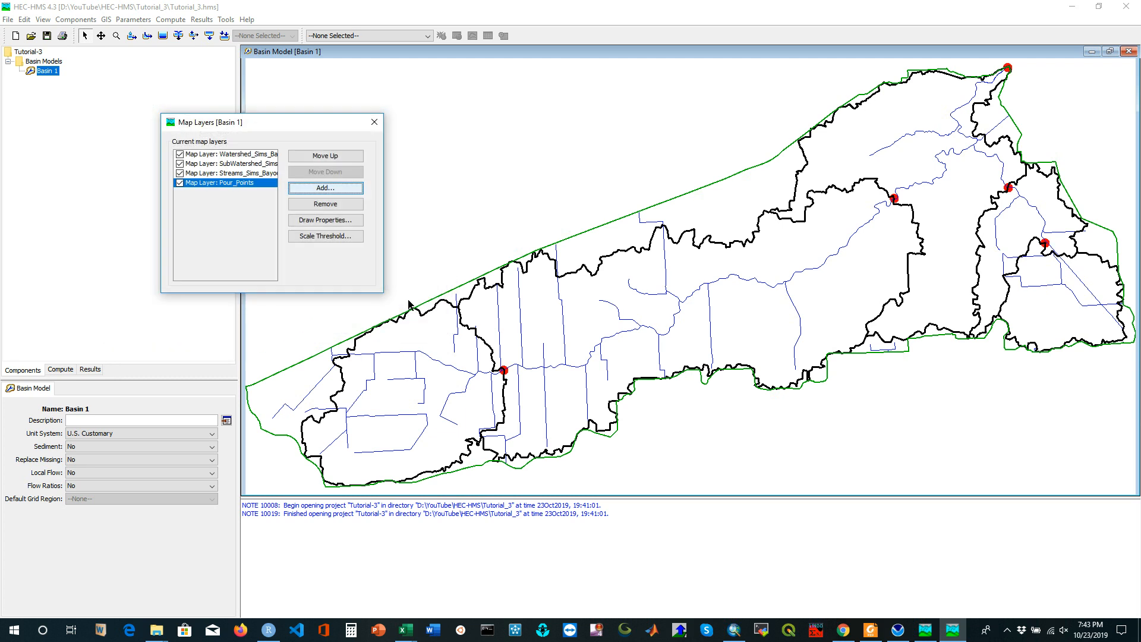
{"action": "left_click", "coordinate": [374, 123]}
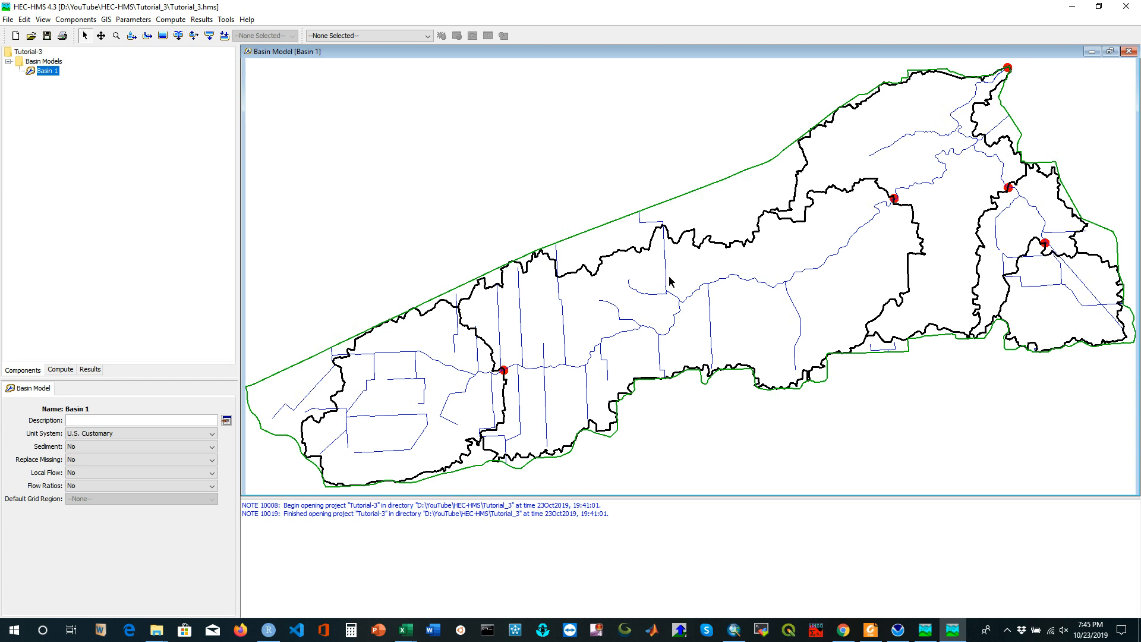
Place one subbasin element in the westernmost subwatershed and one in the large central subwatershed, keeping the default names.
{"action": "left_click", "coordinate": [131, 36]}
{"action": "left_click", "coordinate": [393, 400]}
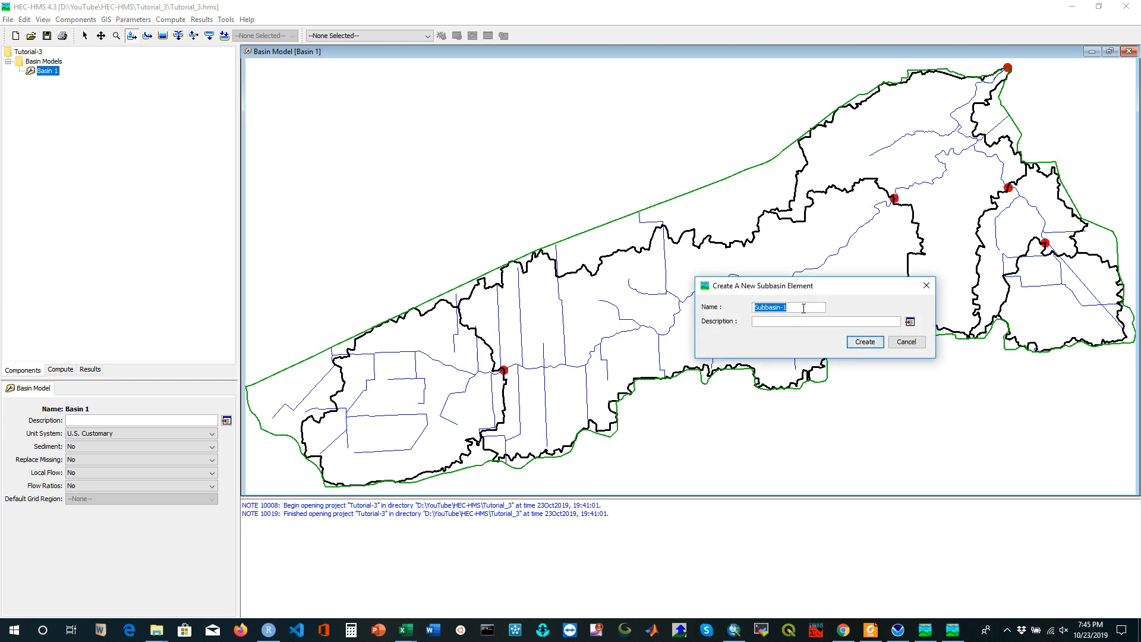
{"action": "left_click", "coordinate": [865, 341]}
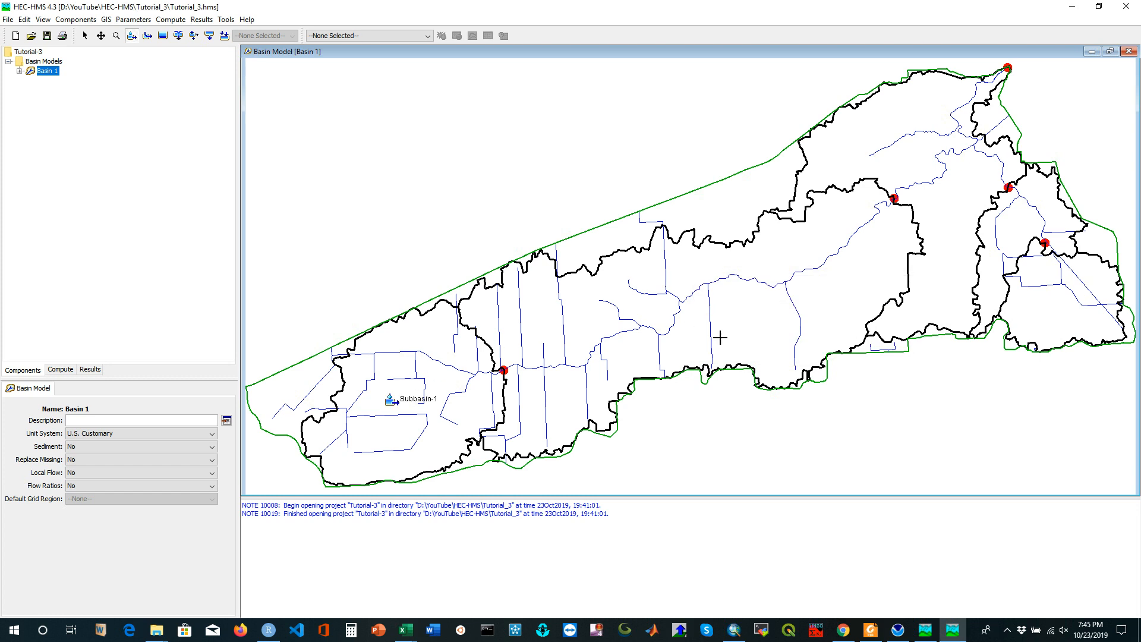
{"action": "left_click", "coordinate": [724, 303]}
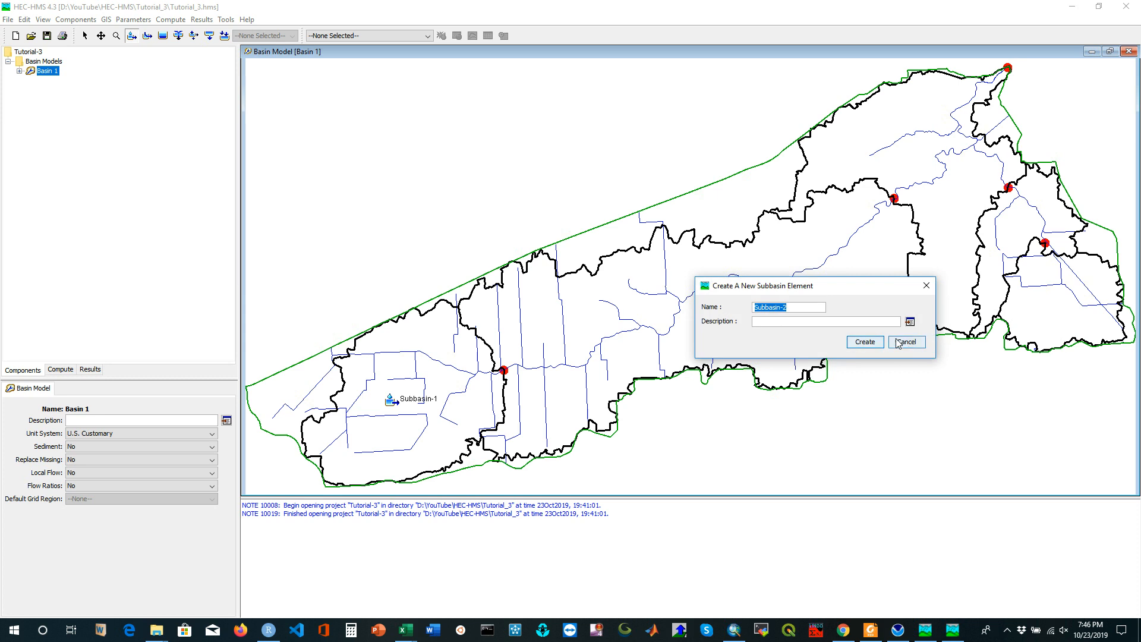
{"action": "left_click", "coordinate": [866, 343]}
Place subbasin elements with default names in the southeastern, the small eastern and the northern subwatersheds, in that order.
{"action": "left_click", "coordinate": [1057, 310]}
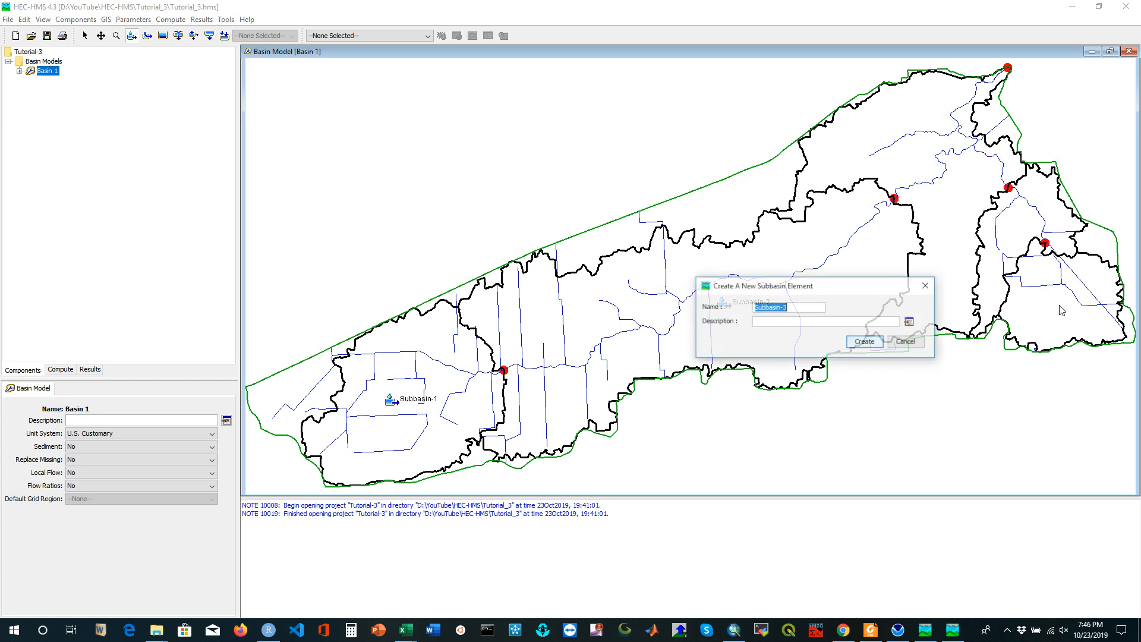
{"action": "left_click", "coordinate": [851, 340]}
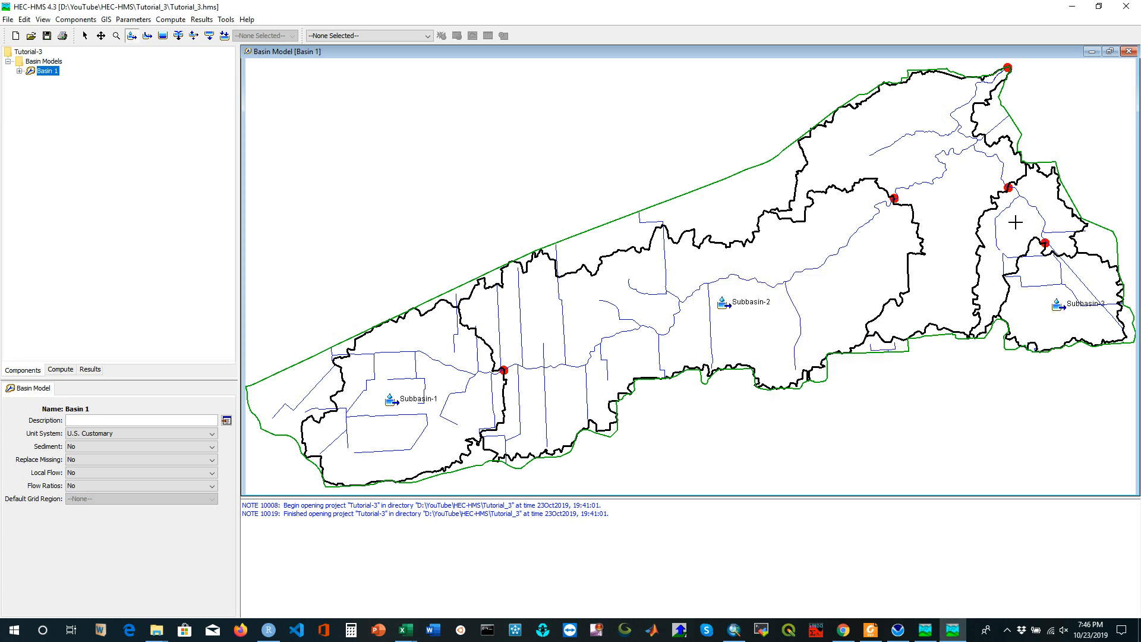
{"action": "left_click", "coordinate": [1018, 227]}
{"action": "left_click", "coordinate": [864, 341]}
{"action": "left_click", "coordinate": [873, 134]}
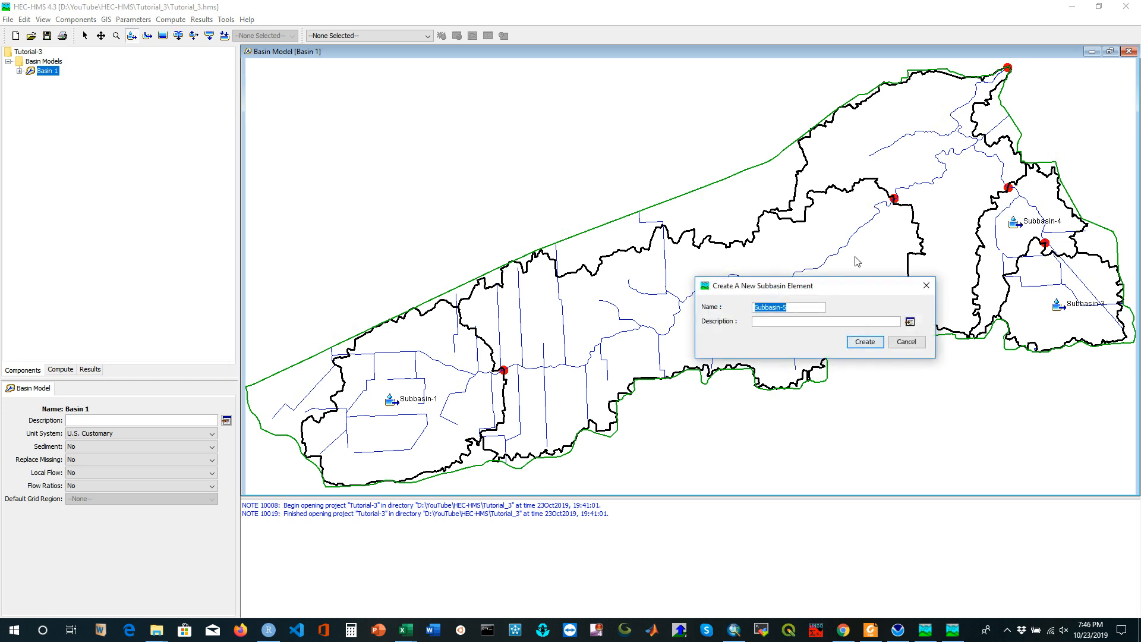
{"action": "left_click", "coordinate": [865, 342]}
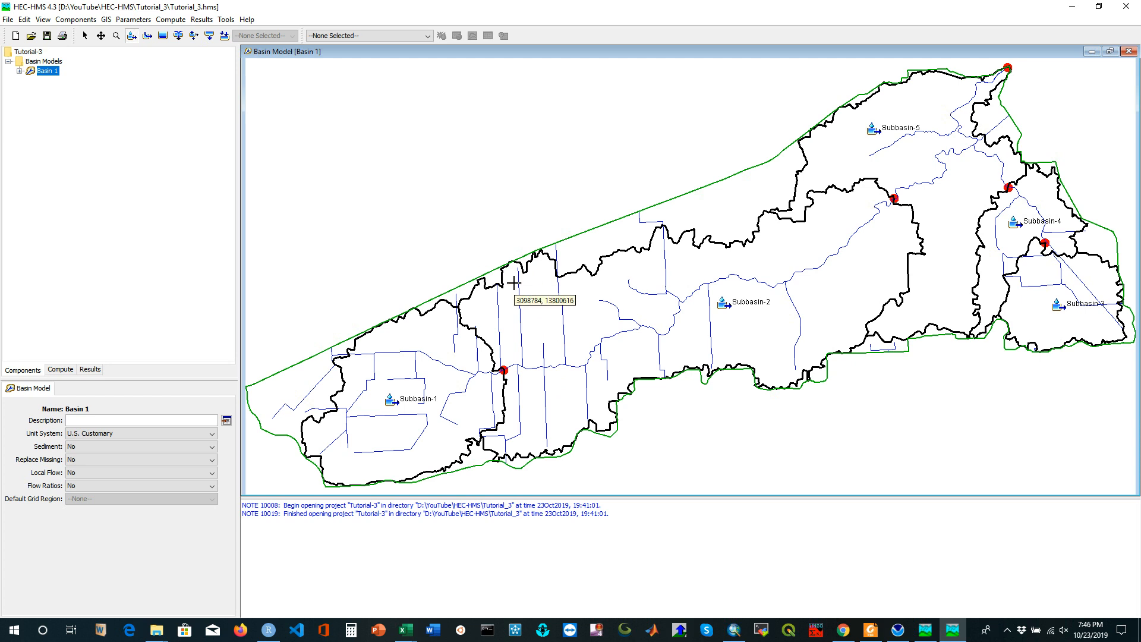
Create default-named reaches from the westernmost to the central pour point and from the southeastern pour point to the one northwest of it.
{"action": "left_click", "coordinate": [148, 37]}
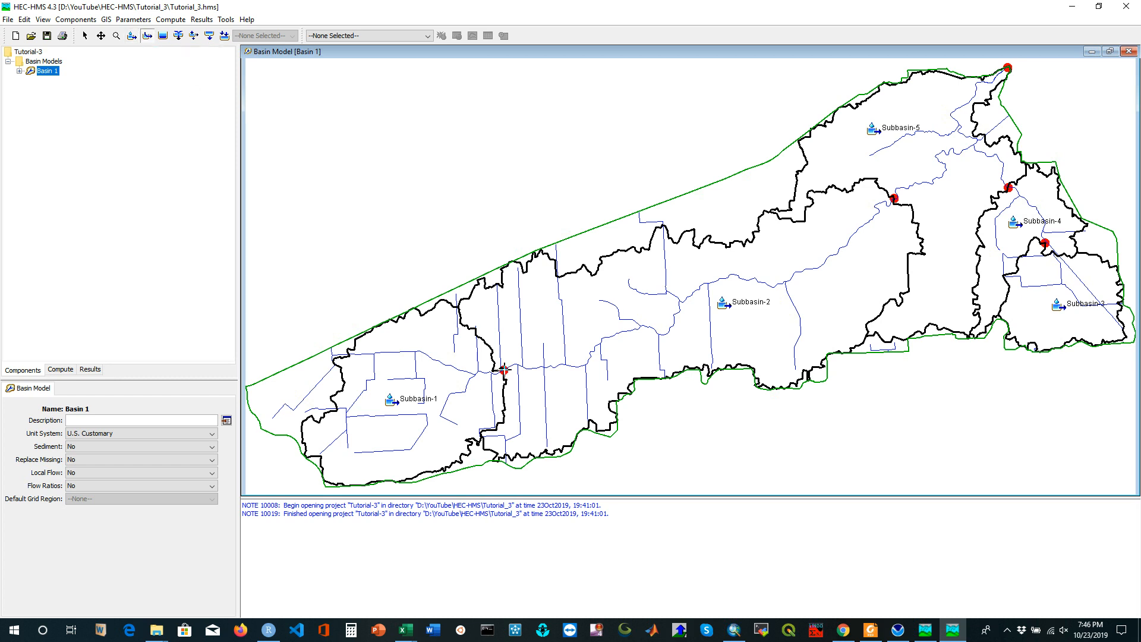
{"action": "left_click", "coordinate": [504, 369]}
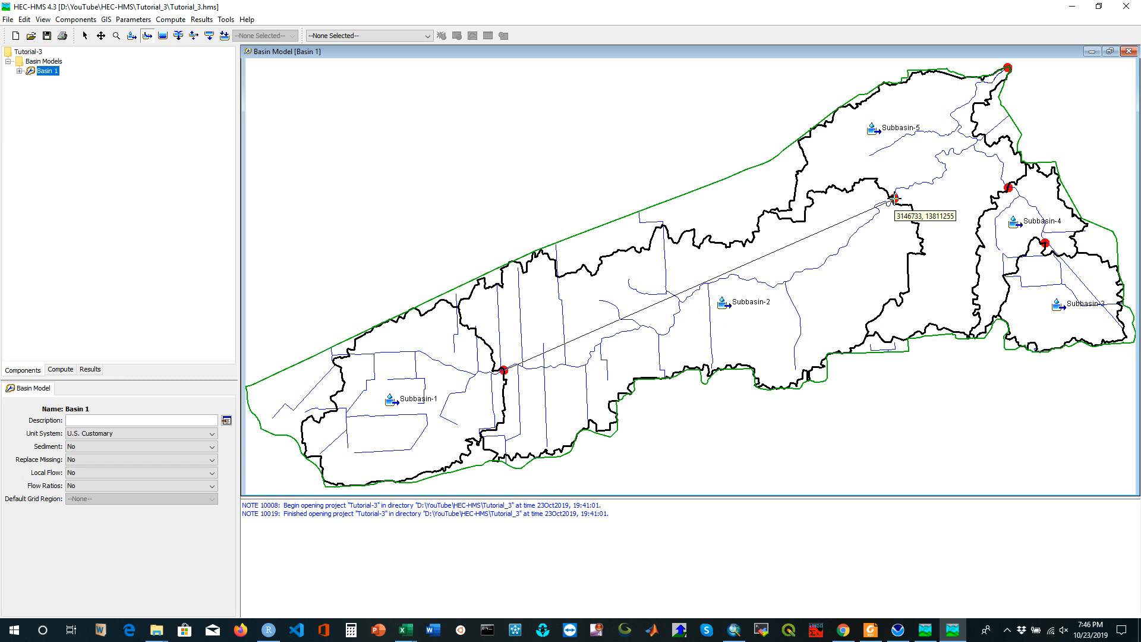
{"action": "left_click", "coordinate": [894, 198]}
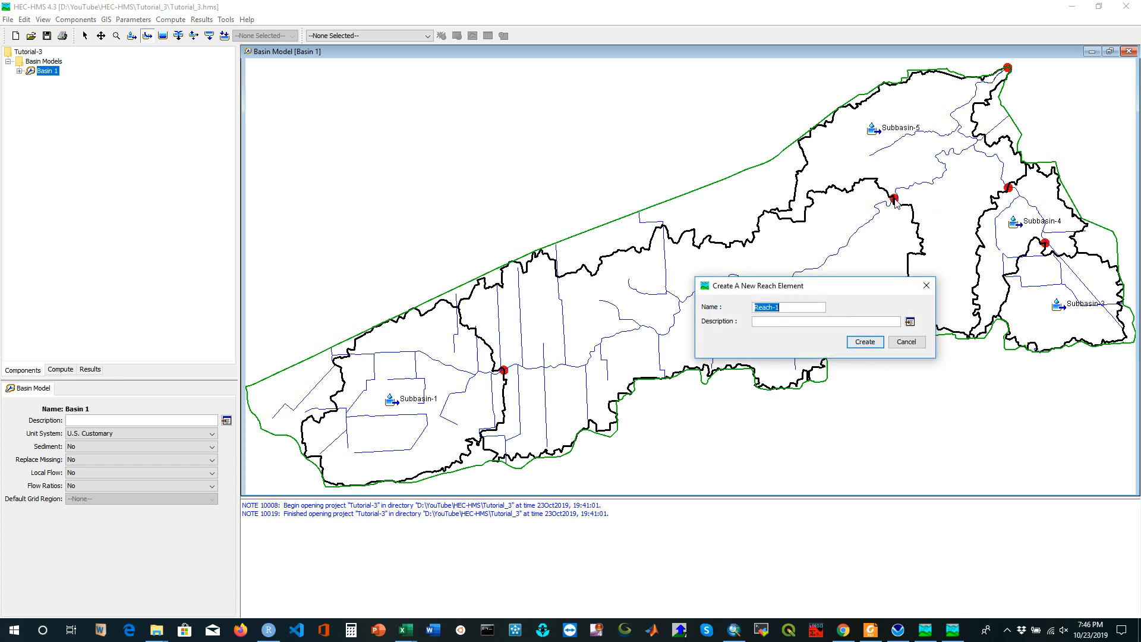
{"action": "left_click", "coordinate": [865, 342]}
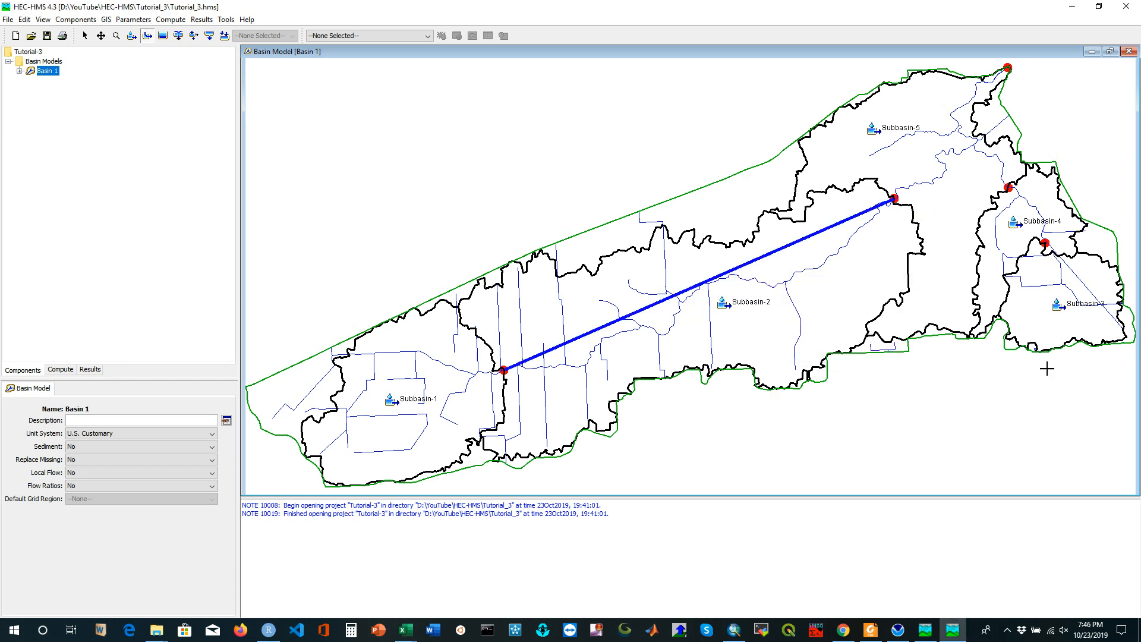
{"action": "left_click", "coordinate": [1044, 243]}
{"action": "left_click", "coordinate": [1008, 188]}
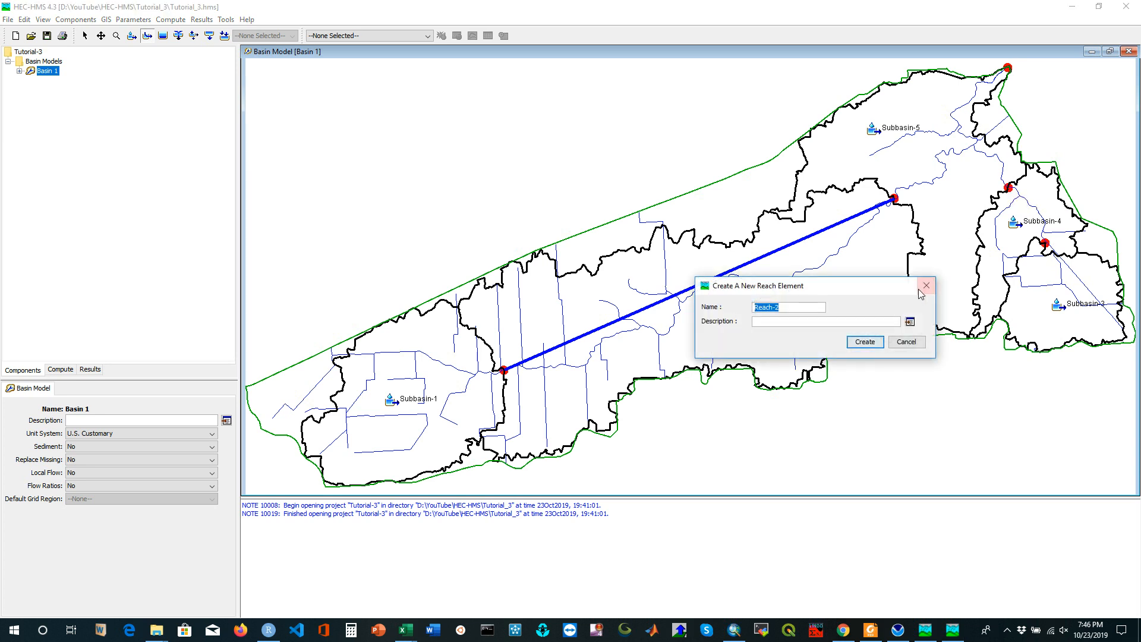
{"action": "left_click", "coordinate": [865, 343]}
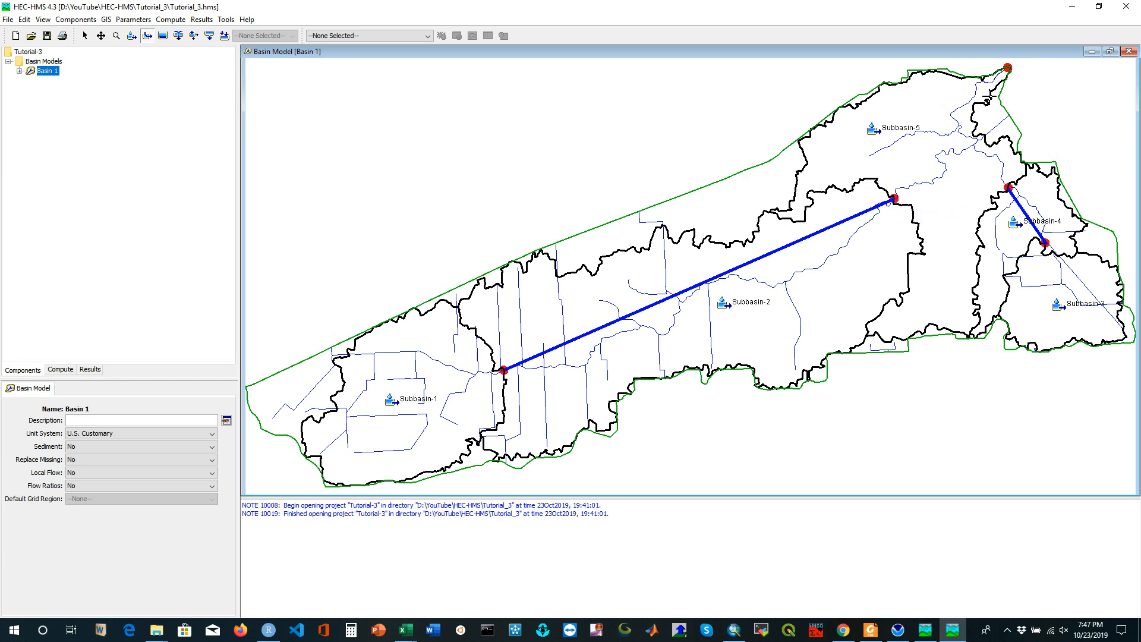
Create default-named reaches to the northernmost outlet point, one from the central pour point and one from the eastern pour point.
{"action": "left_click", "coordinate": [1008, 67]}
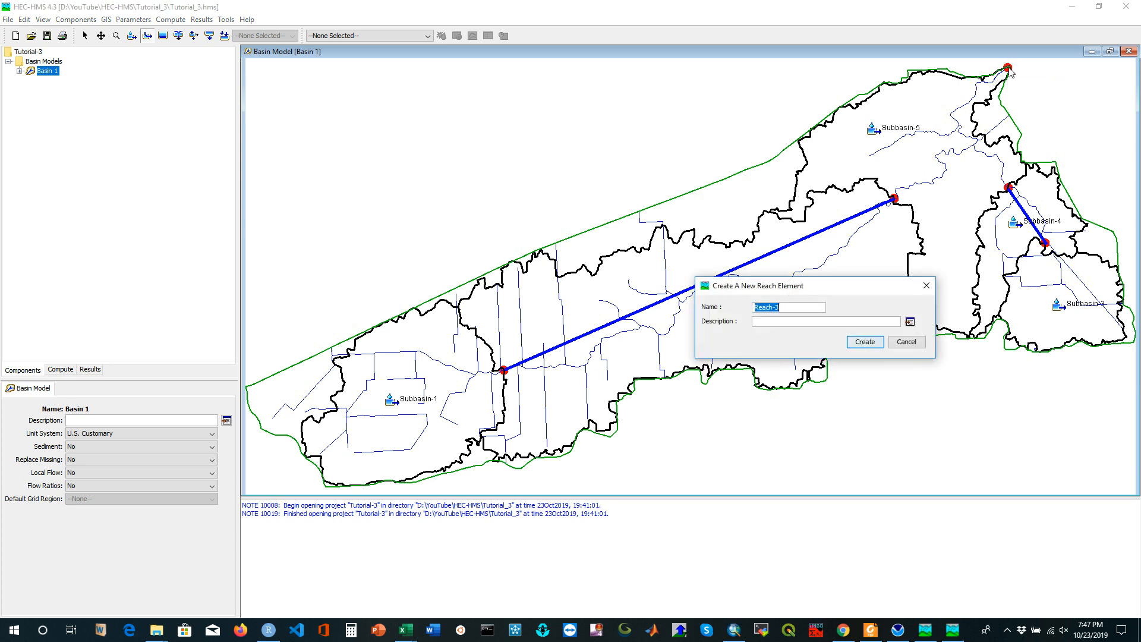
{"action": "left_click", "coordinate": [864, 342]}
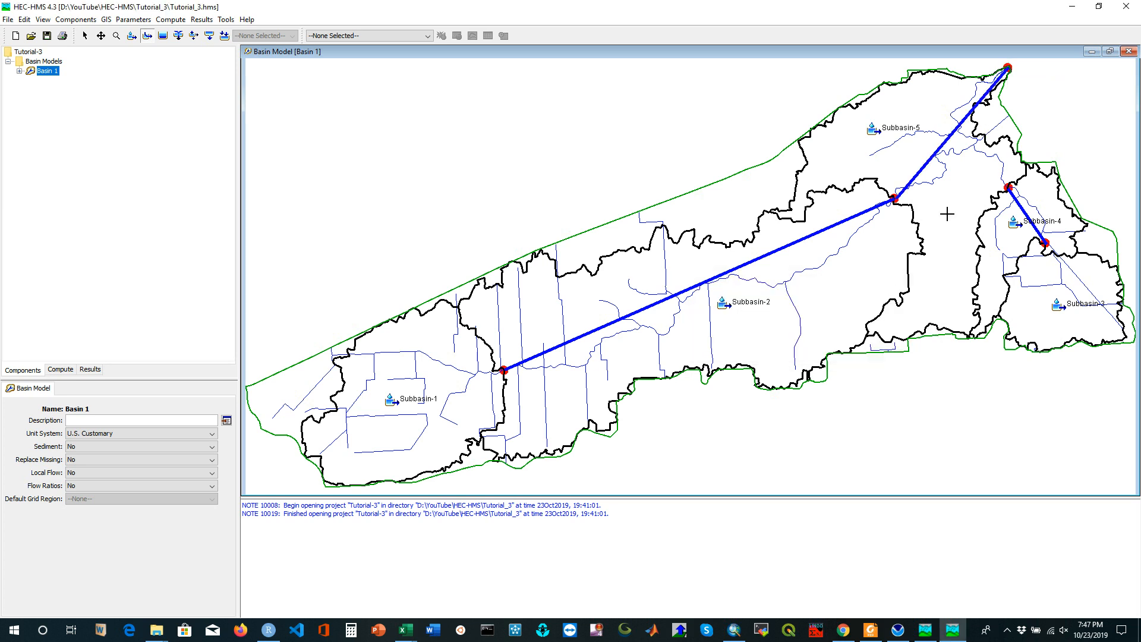
{"action": "left_click", "coordinate": [1008, 187]}
{"action": "left_click", "coordinate": [1008, 67]}
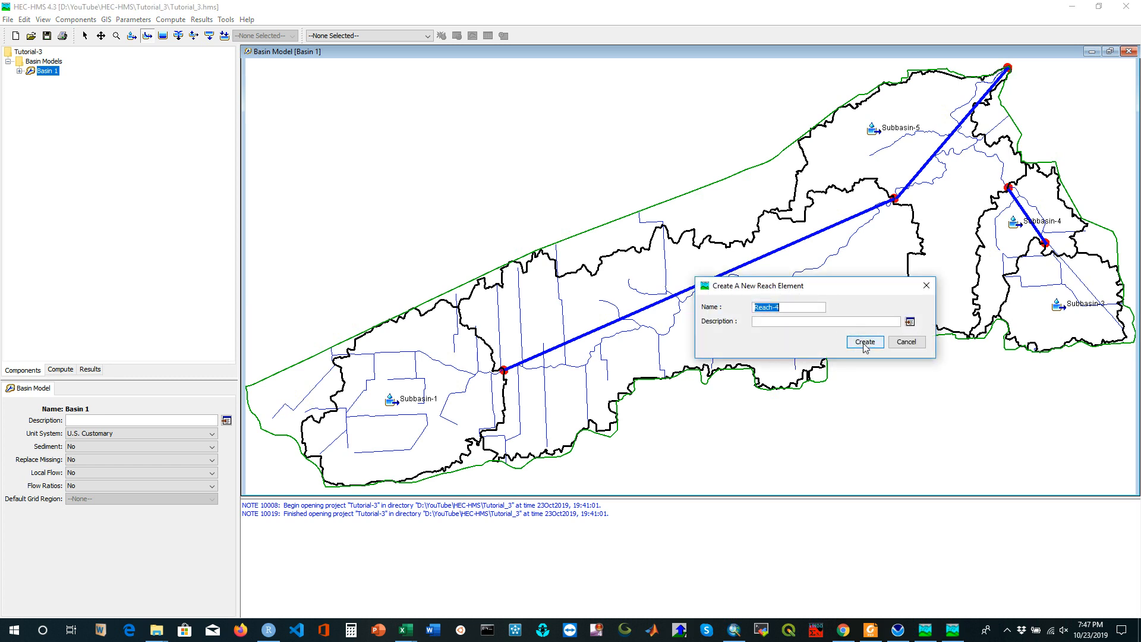
{"action": "left_click", "coordinate": [865, 342]}
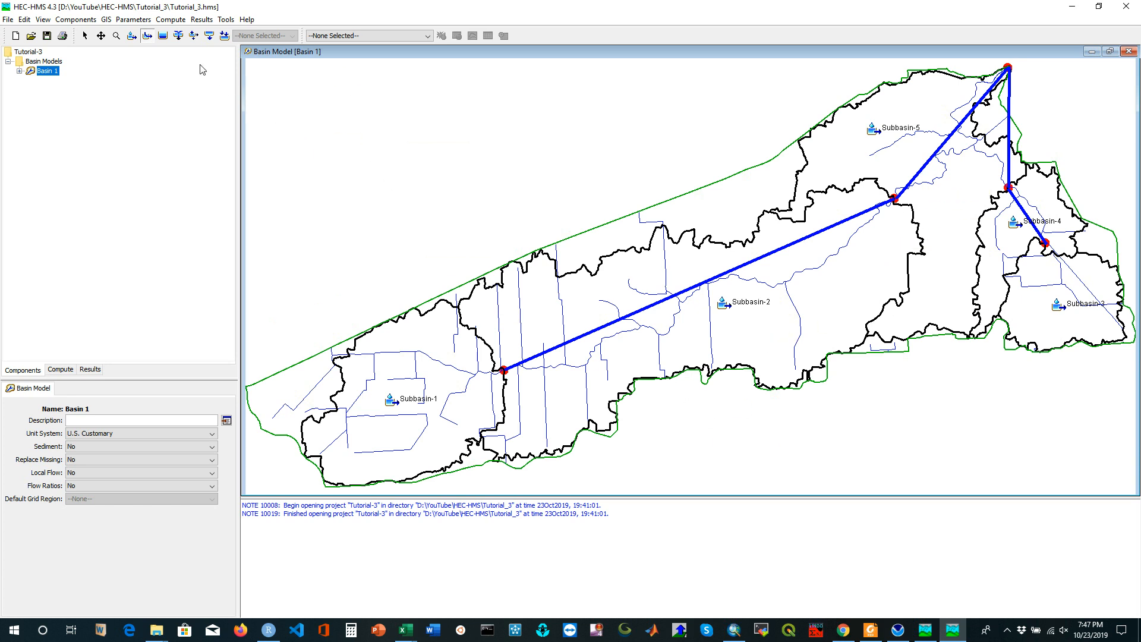
Create default-named junctions at the westernmost pour point and at the central pour point, in that order.
{"action": "left_click", "coordinate": [177, 36]}
{"action": "left_click", "coordinate": [503, 369]}
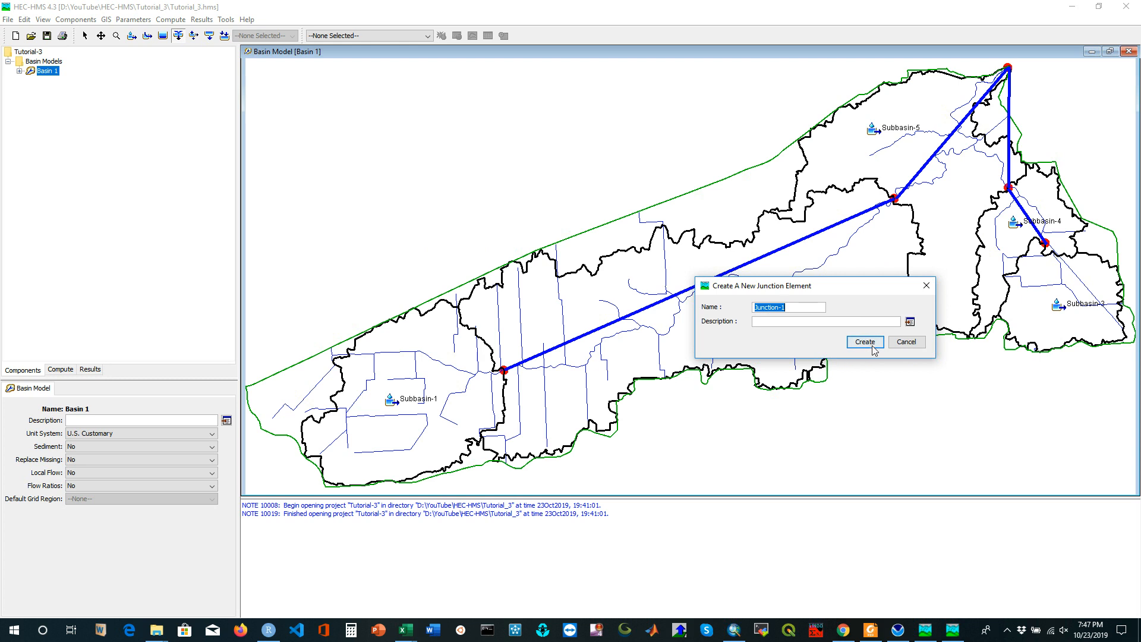
{"action": "left_click", "coordinate": [871, 348]}
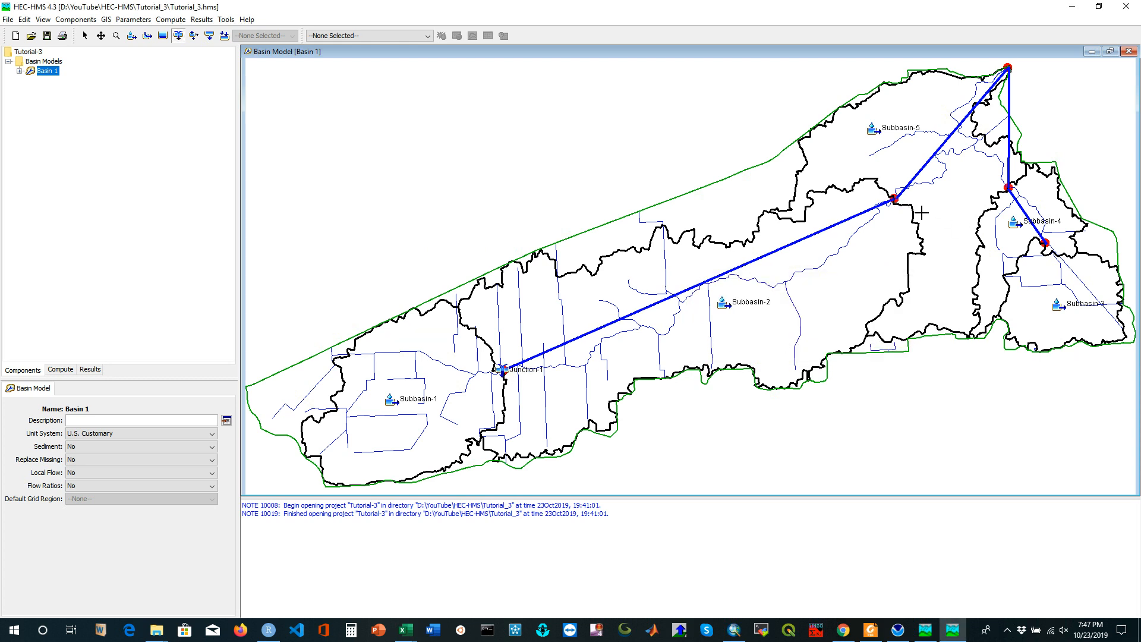
{"action": "left_click", "coordinate": [893, 198]}
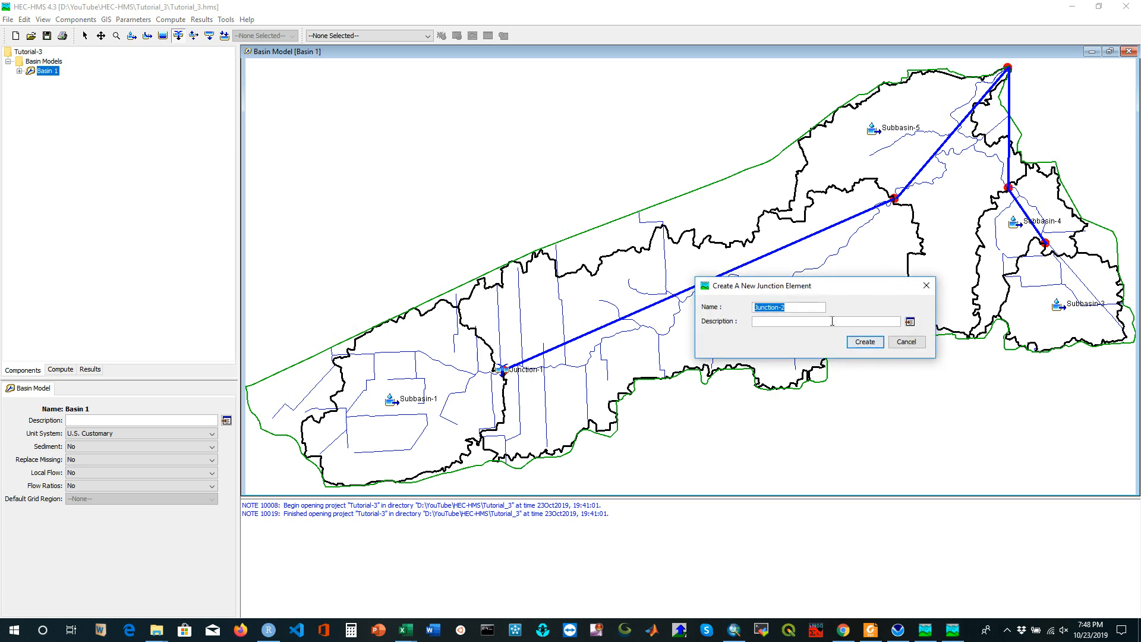
{"action": "left_click", "coordinate": [858, 342]}
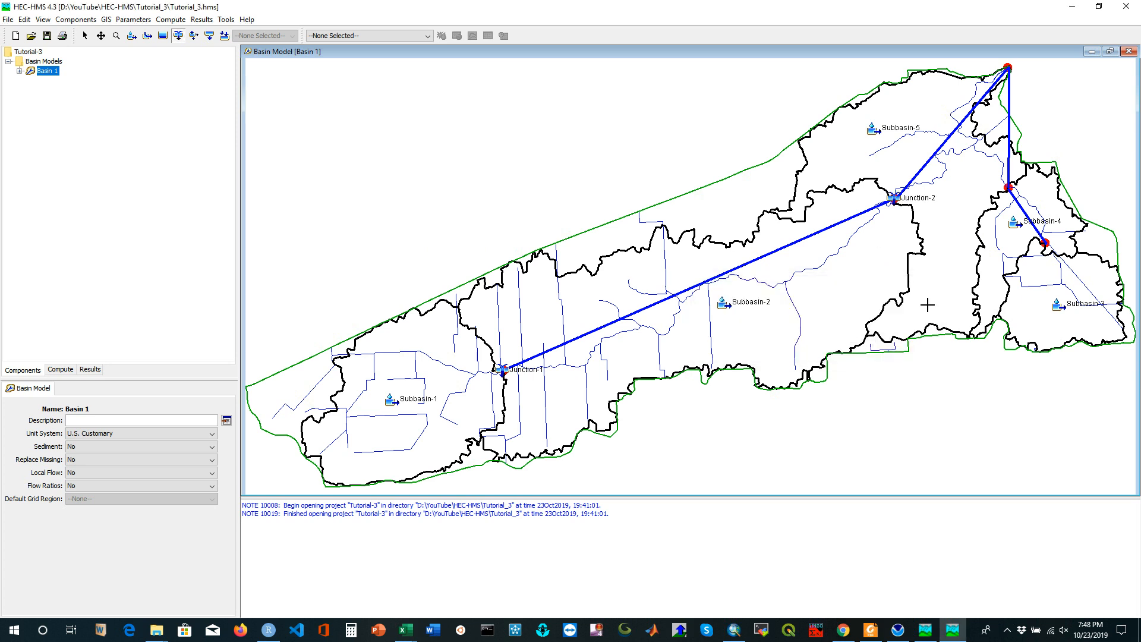
Create default-named junctions at the southeastern pour point, the eastern pour point and the northernmost outlet point, in that order.
{"action": "left_click", "coordinate": [1045, 242]}
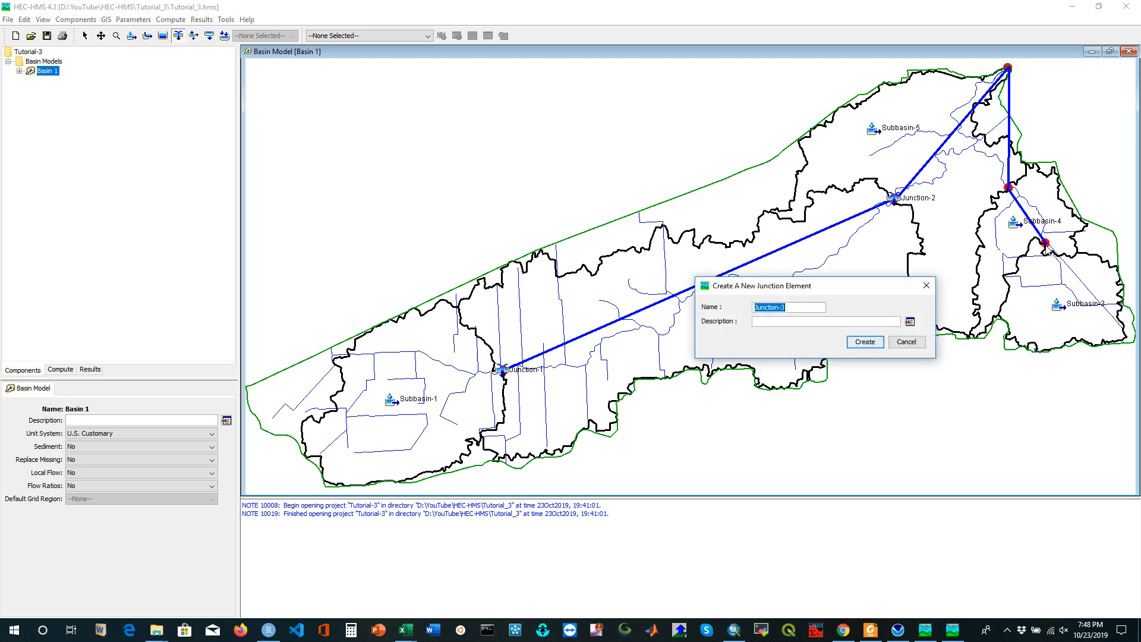
{"action": "left_click", "coordinate": [865, 342]}
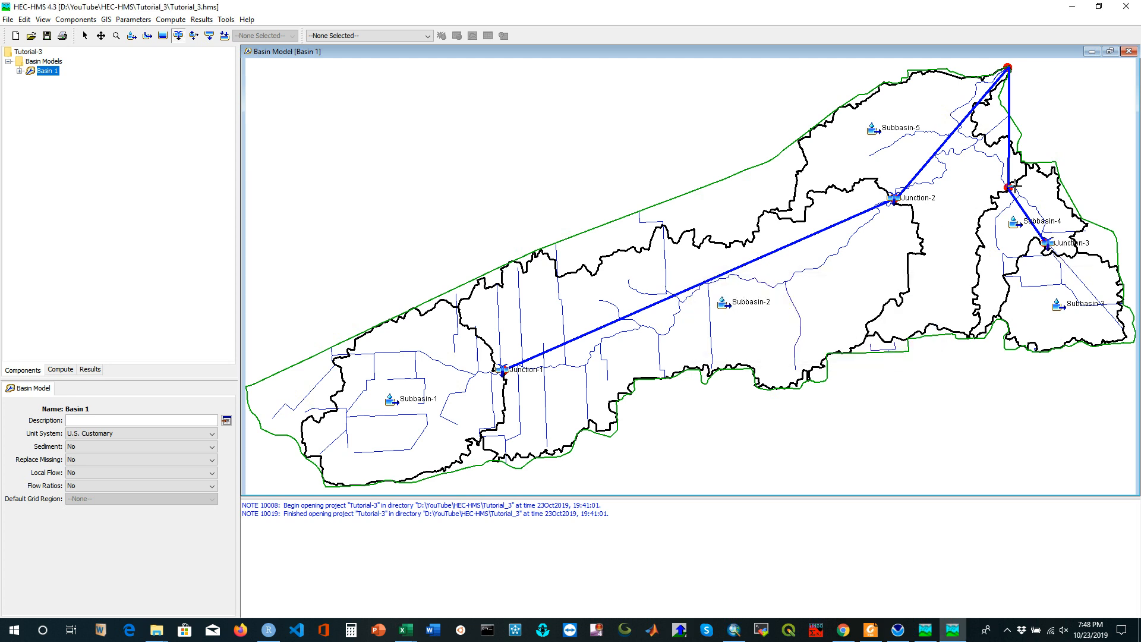
{"action": "left_click", "coordinate": [1007, 187]}
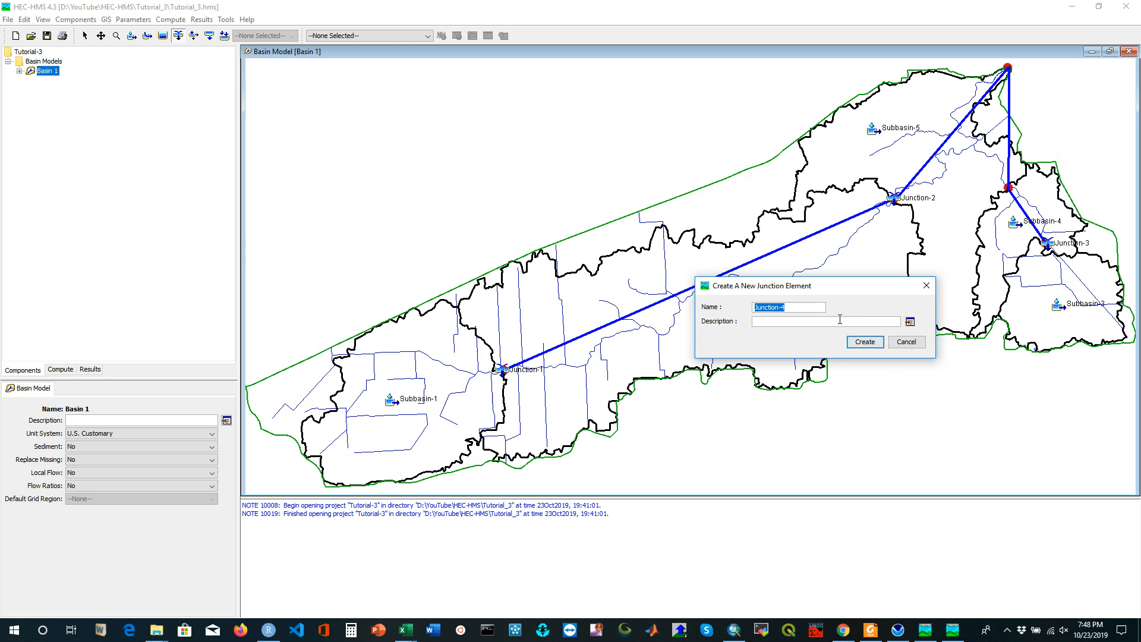
{"action": "left_click", "coordinate": [863, 340]}
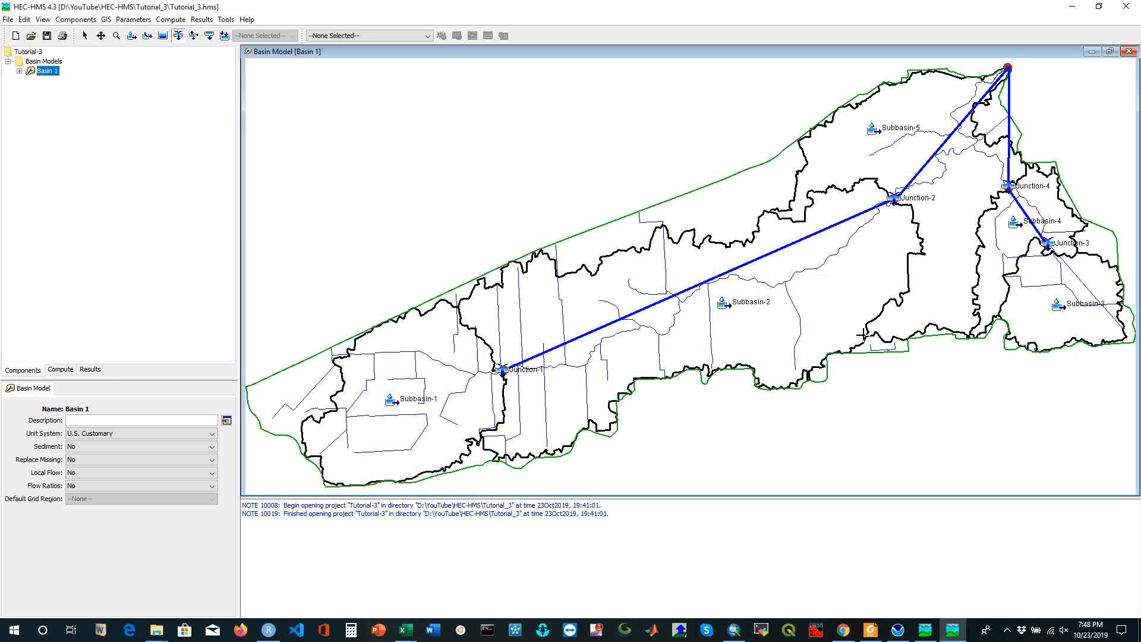
{"action": "left_click", "coordinate": [1008, 66]}
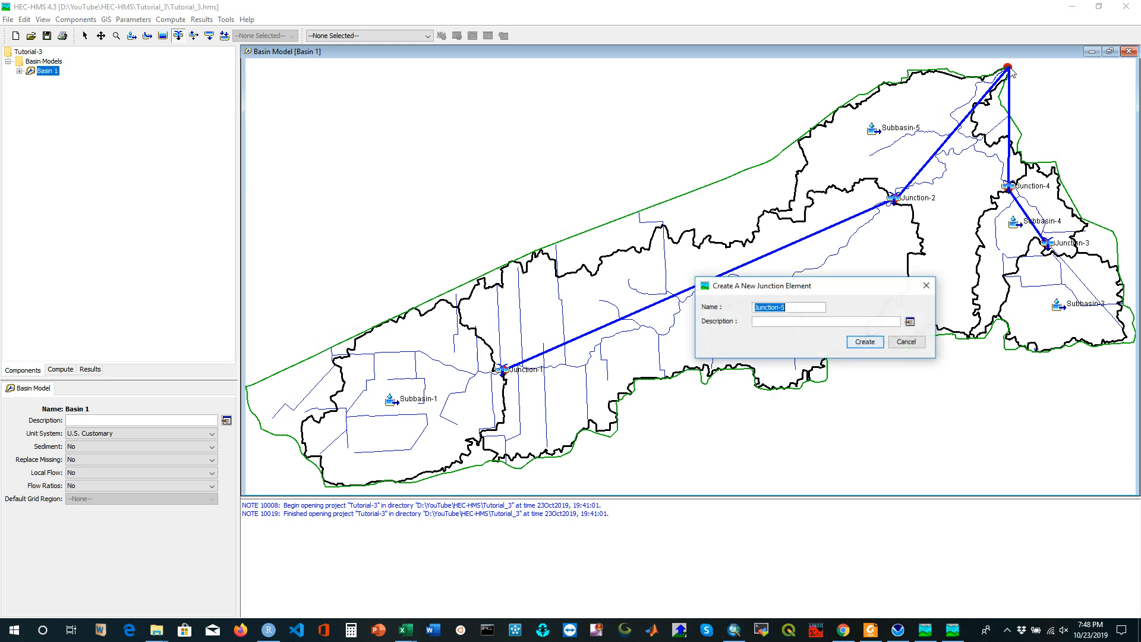
{"action": "left_click", "coordinate": [866, 343]}
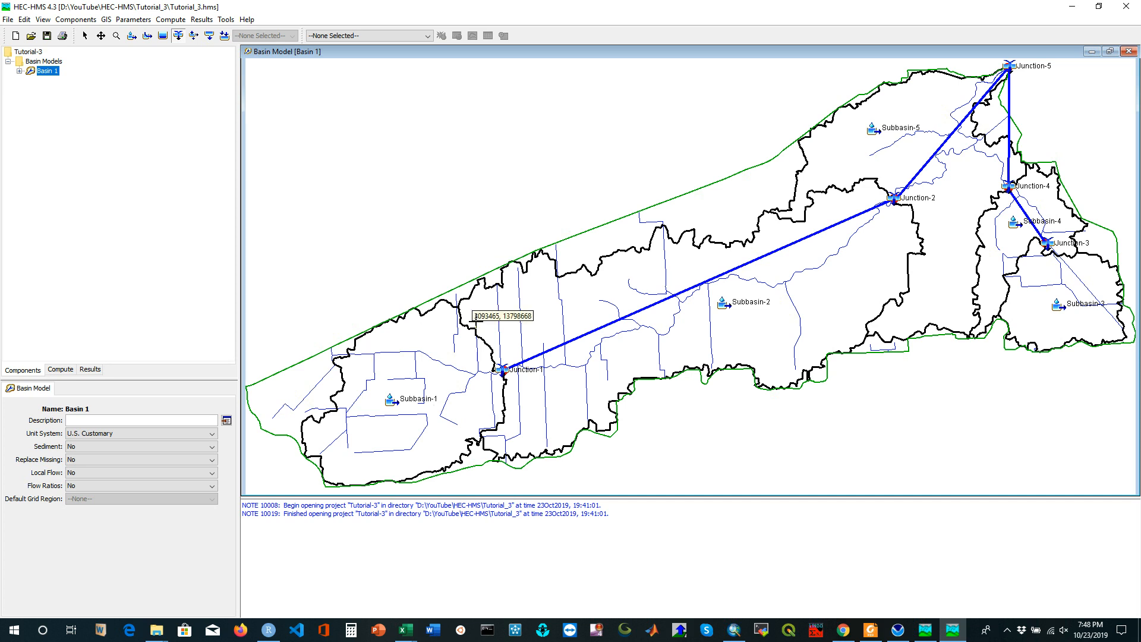
{"action": "scroll", "coordinate": [496, 387], "scroll_direction": "up", "scroll_amount": 3}
{"action": "scroll", "coordinate": [547, 366], "scroll_direction": "down", "scroll_amount": 5}
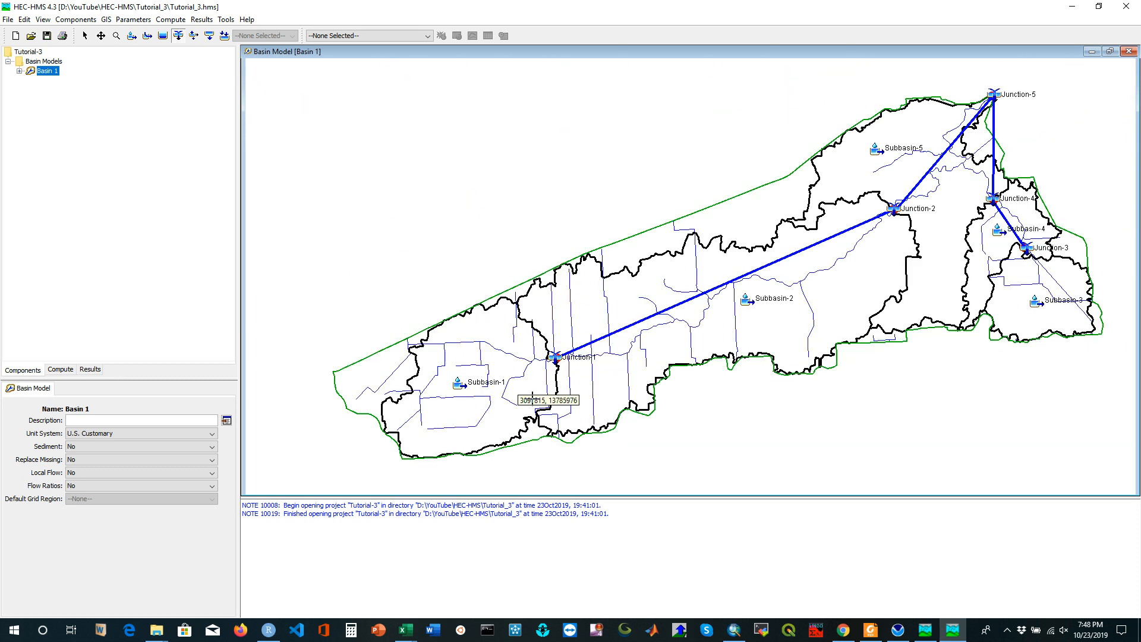
{"action": "scroll", "coordinate": [564, 416], "scroll_direction": "up", "scroll_amount": 1}
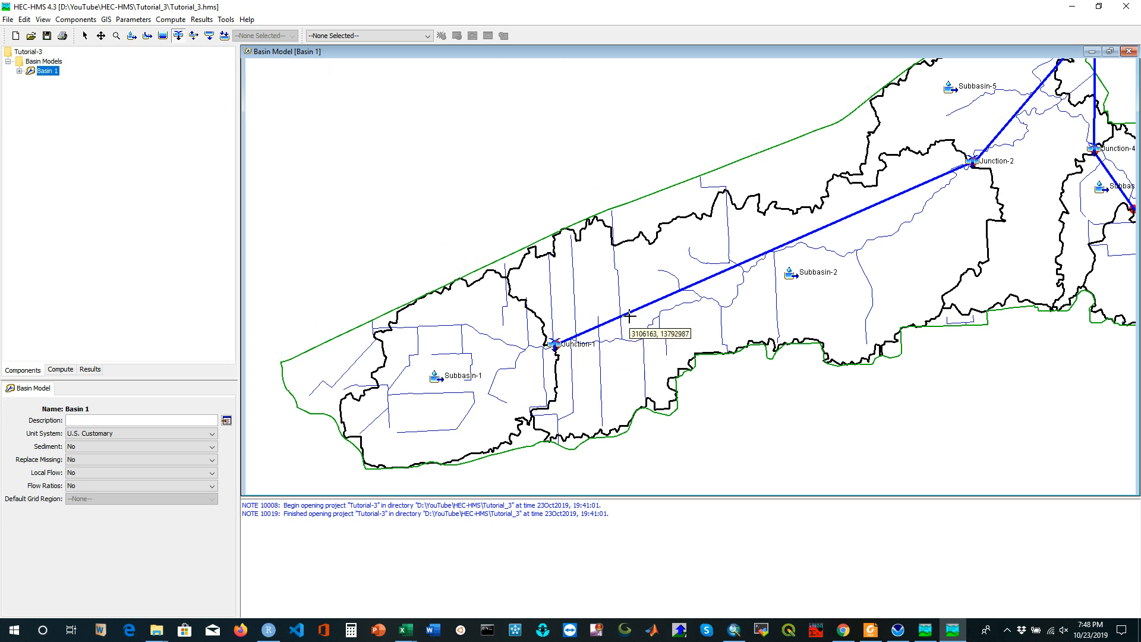
{"action": "scroll", "coordinate": [517, 389], "scroll_direction": "down", "scroll_amount": 4}
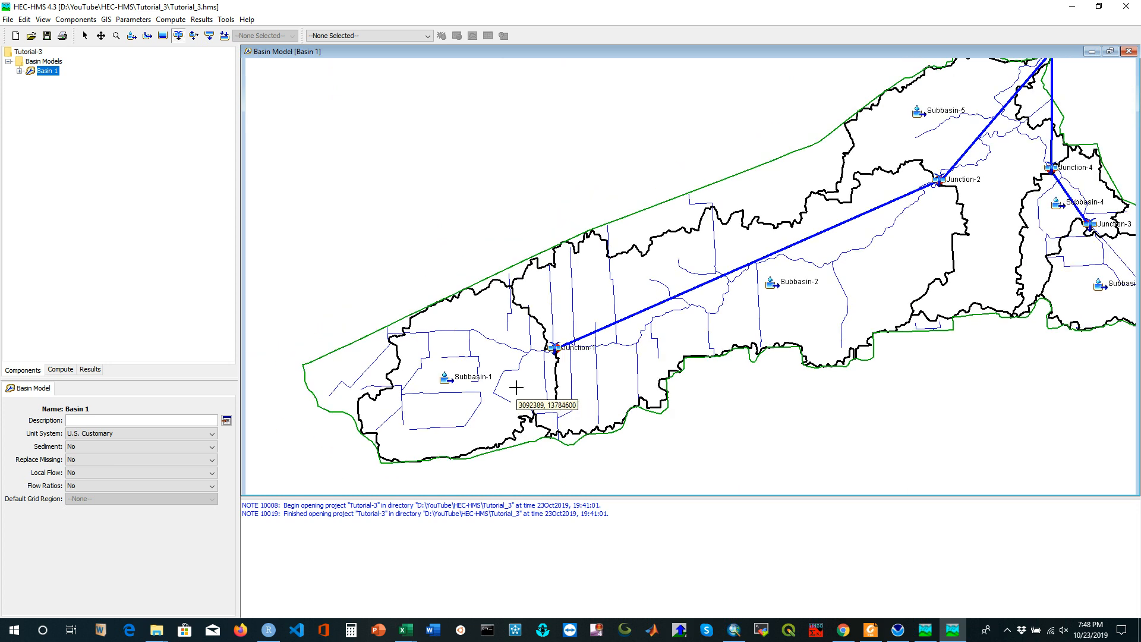
{"action": "scroll", "coordinate": [586, 373], "scroll_direction": "up", "scroll_amount": 1}
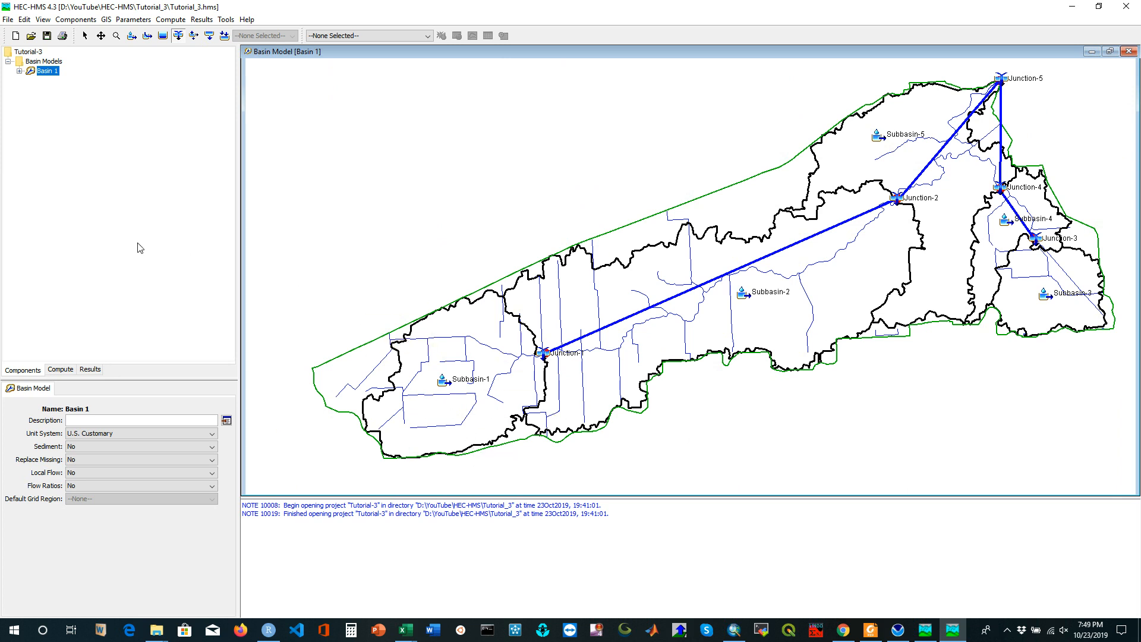
Expand Basin 1's element list and rename Junction-5 as Outlet.
{"action": "left_click", "coordinate": [19, 71]}
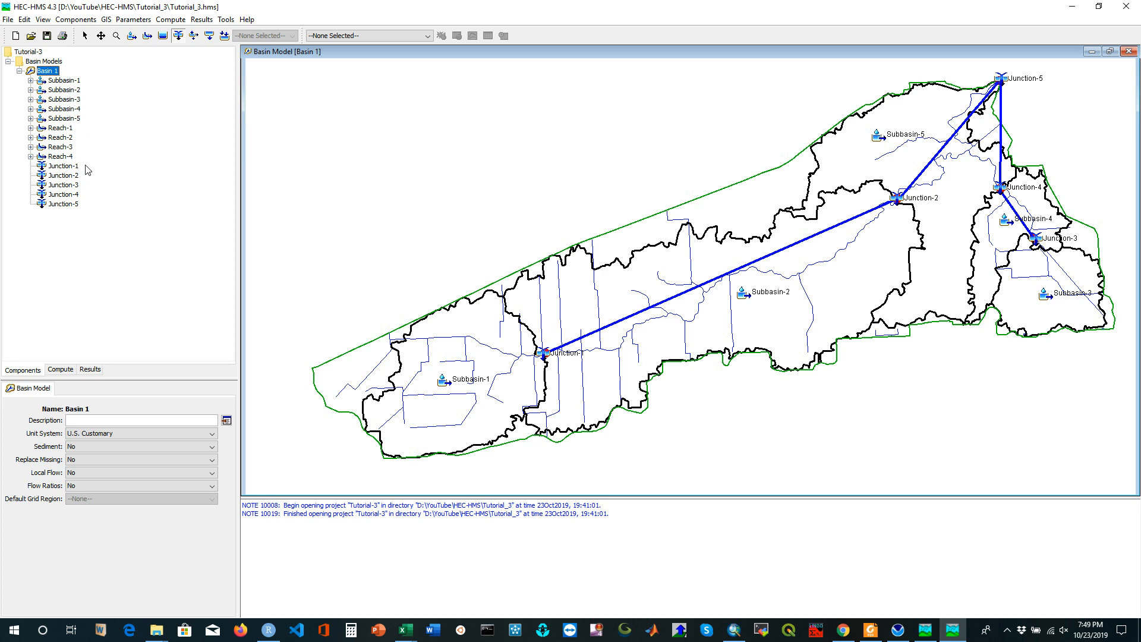
{"action": "right_click", "coordinate": [62, 204]}
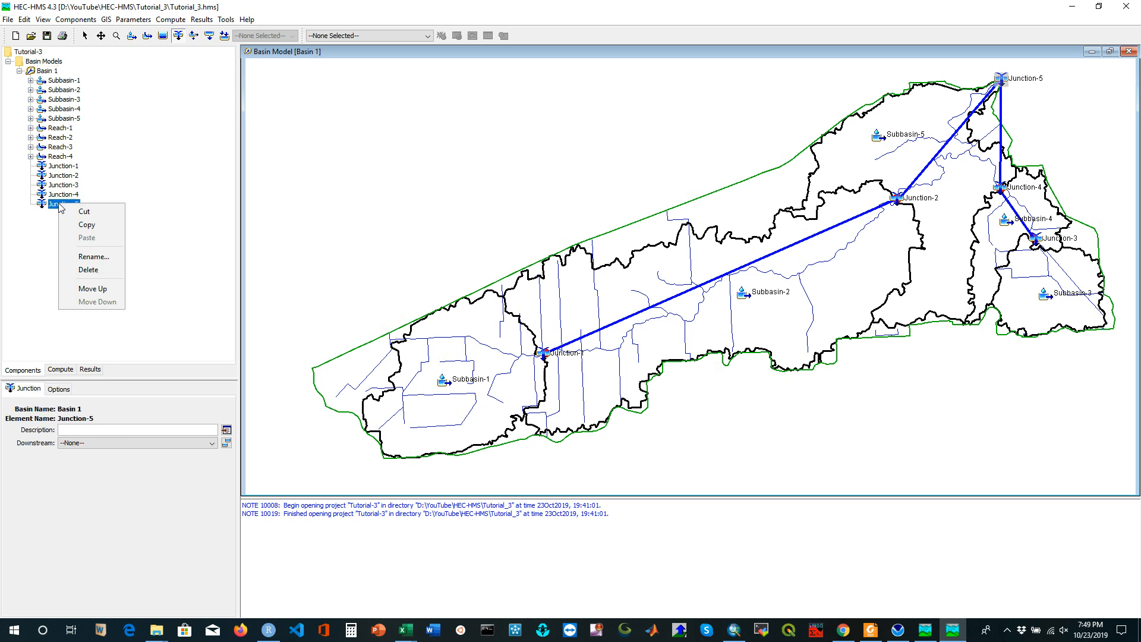
{"action": "left_click", "coordinate": [93, 257]}
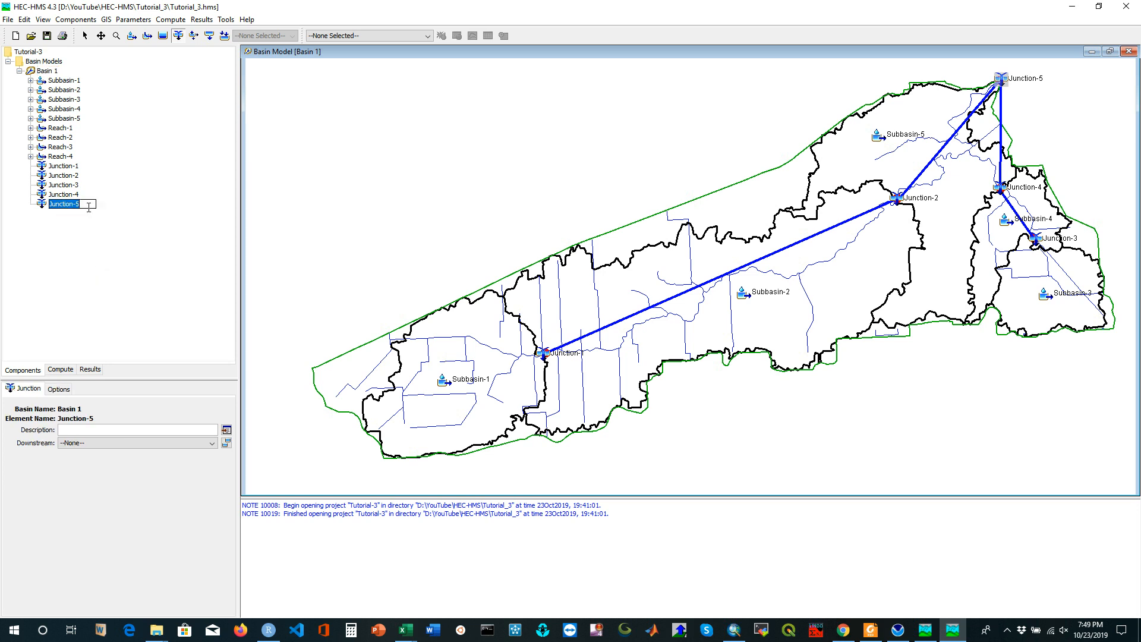
{"action": "key", "text": "BackSpace"}
{"action": "type", "text": "Outlet"}
{"action": "key", "text": "Return"}
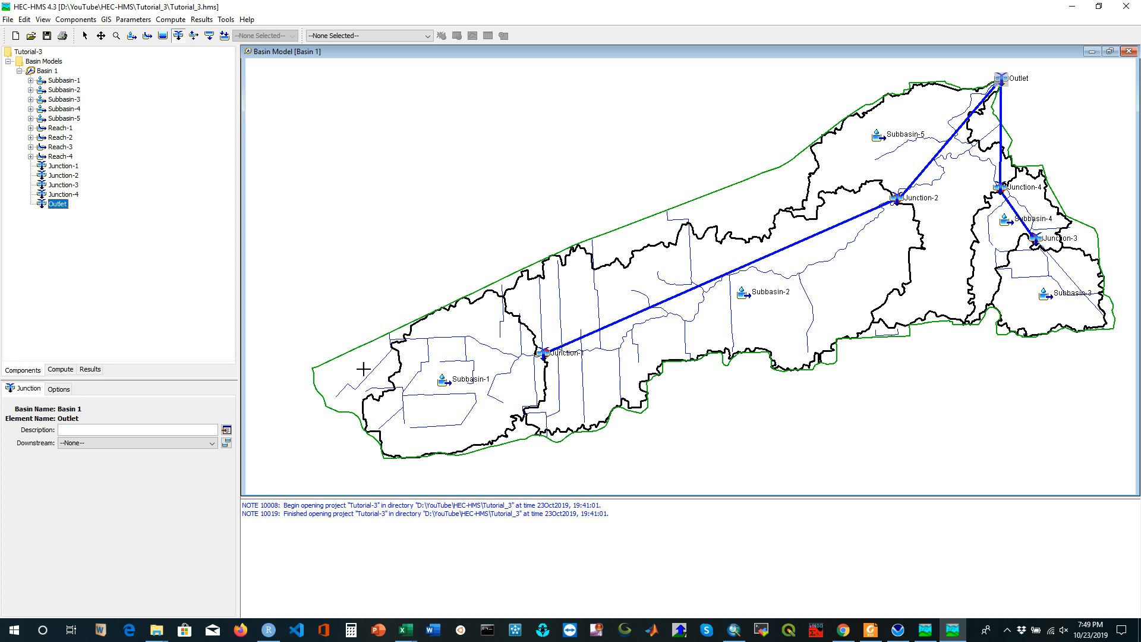
Select Subbasin-1 on the basin map and review its canopy and surface method options, leaving both at None.
{"action": "left_click", "coordinate": [85, 36]}
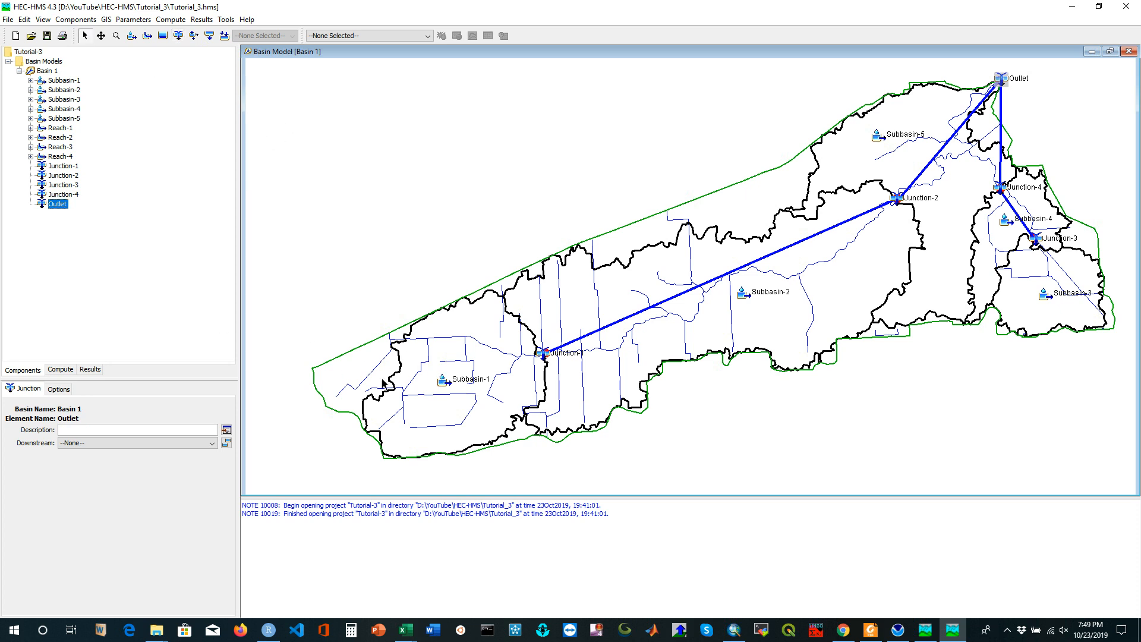
{"action": "left_click", "coordinate": [443, 383]}
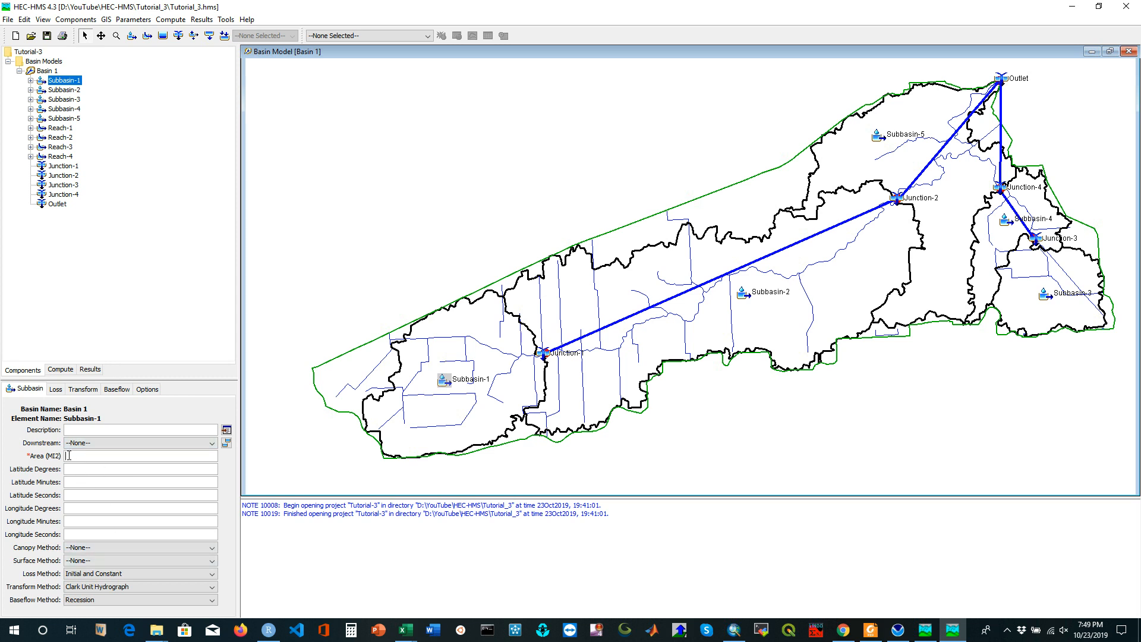
{"action": "left_click", "coordinate": [86, 550]}
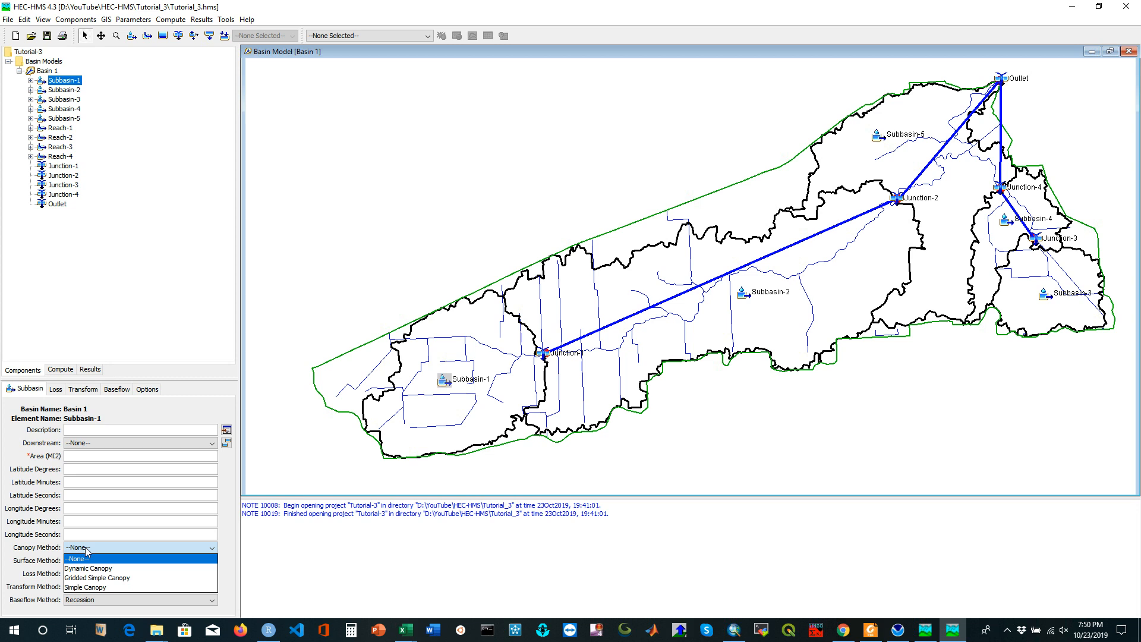
{"action": "left_click", "coordinate": [88, 551]}
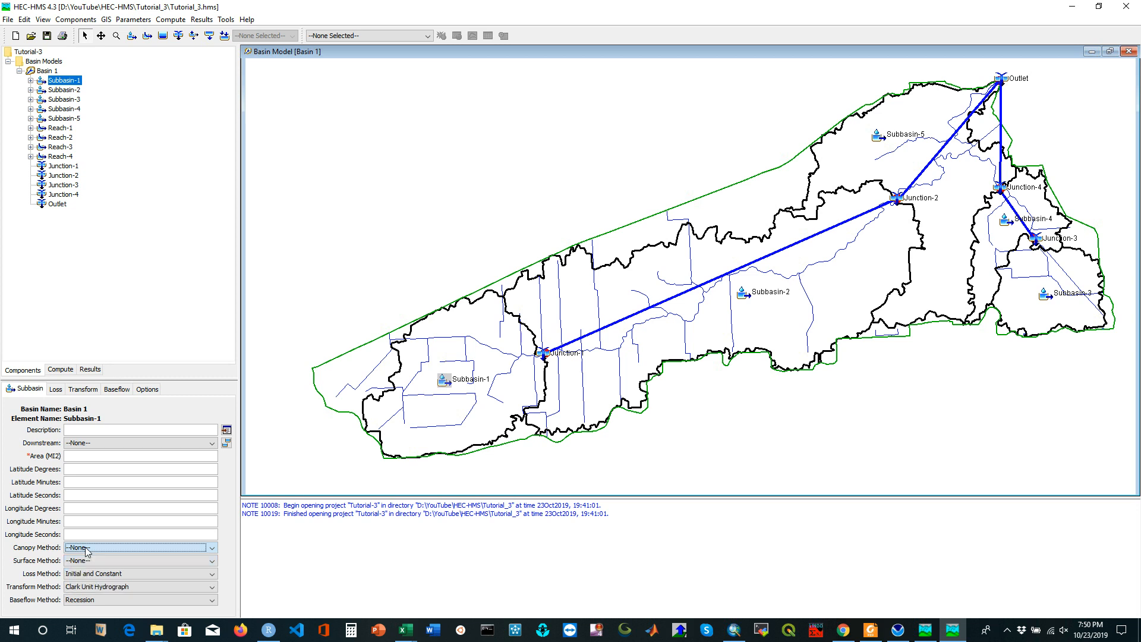
{"action": "left_click", "coordinate": [91, 562]}
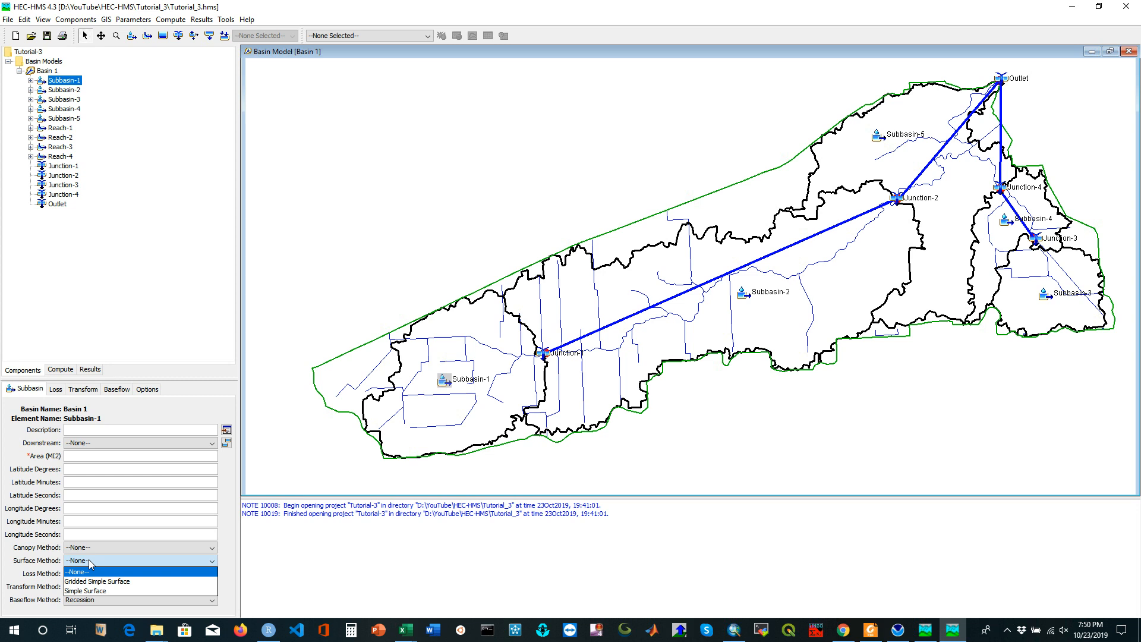
{"action": "left_click", "coordinate": [91, 564]}
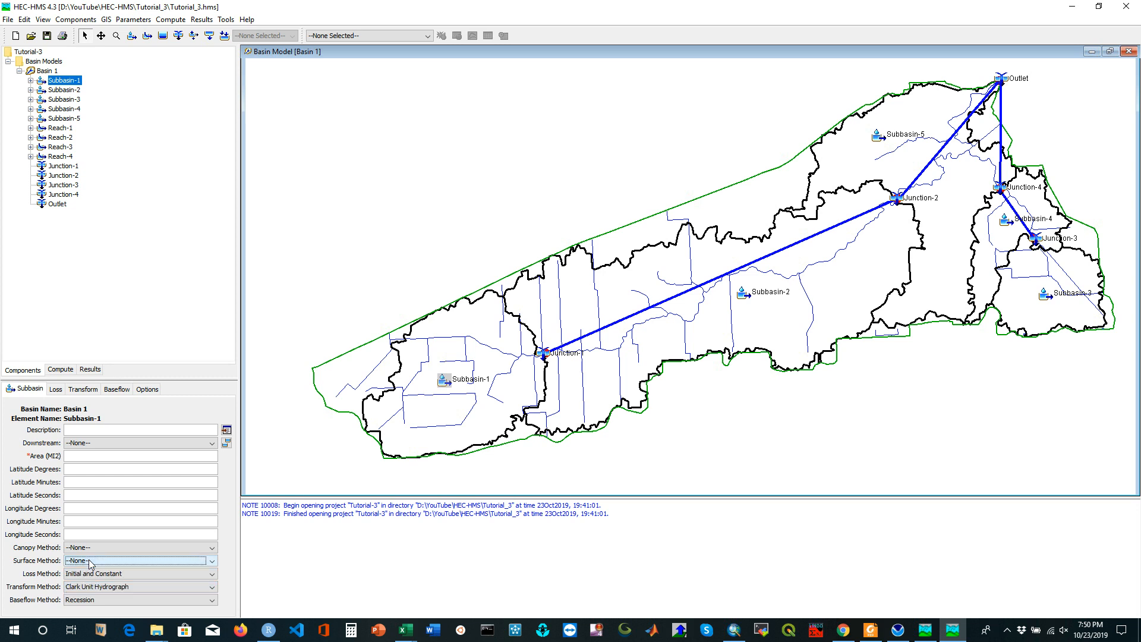
Change Subbasin-1's loss method to SCS Curve Number and its baseflow method to None, accepting both method changes.
{"action": "left_click", "coordinate": [132, 576]}
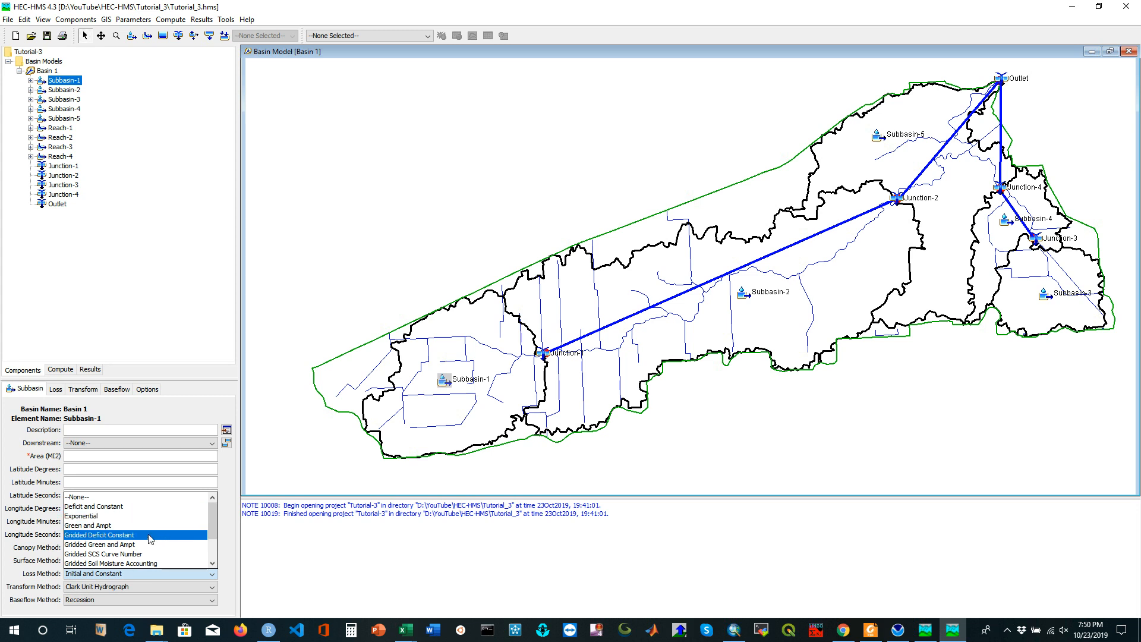
{"action": "scroll", "coordinate": [154, 534], "scroll_direction": "down", "scroll_amount": 1}
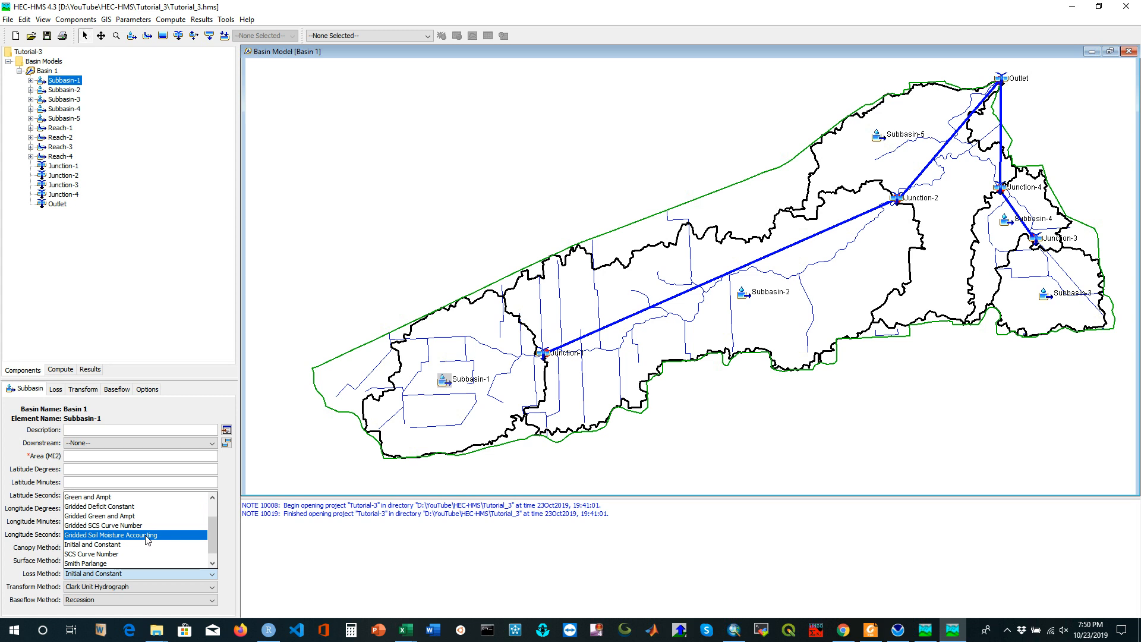
{"action": "scroll", "coordinate": [150, 544], "scroll_direction": "down", "scroll_amount": 1}
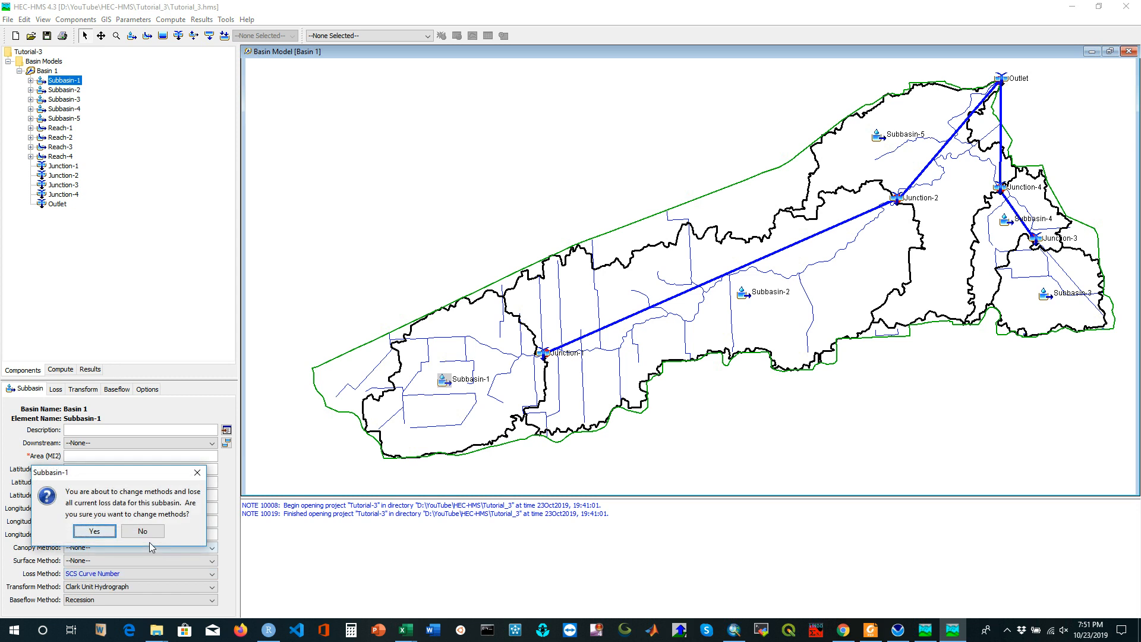
{"action": "left_click", "coordinate": [92, 530]}
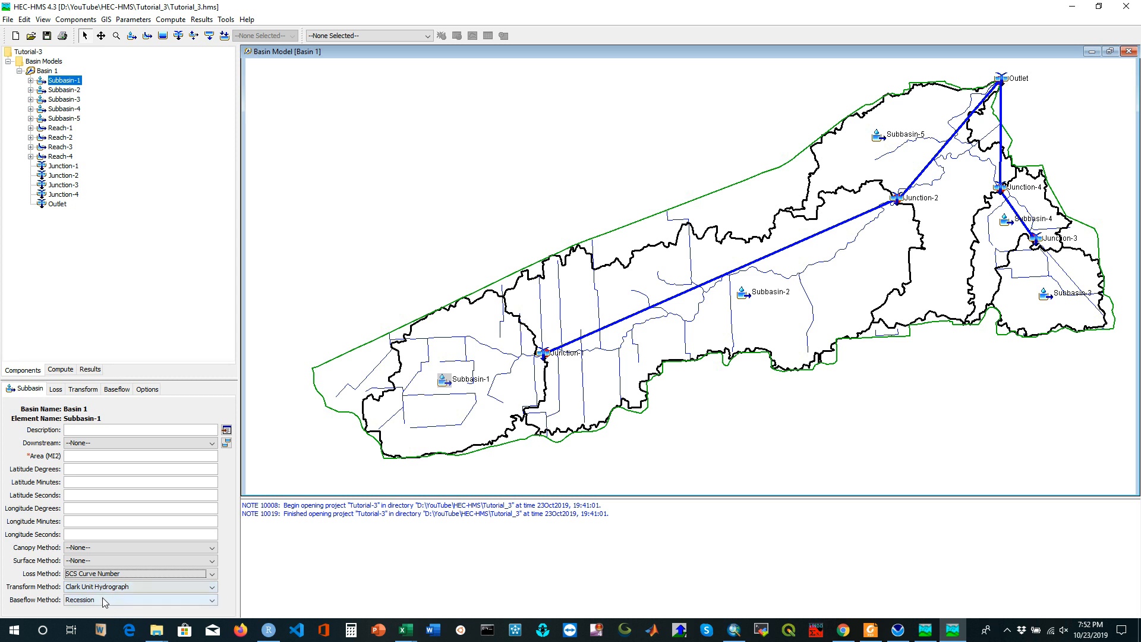
{"action": "left_click", "coordinate": [105, 601]}
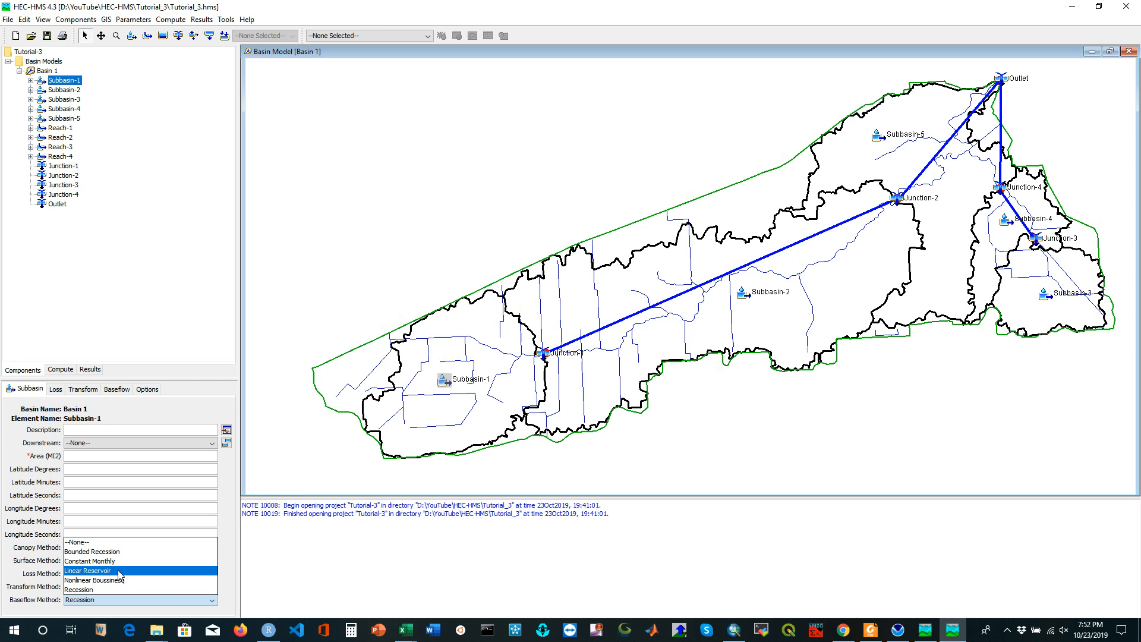
{"action": "left_click", "coordinate": [82, 543]}
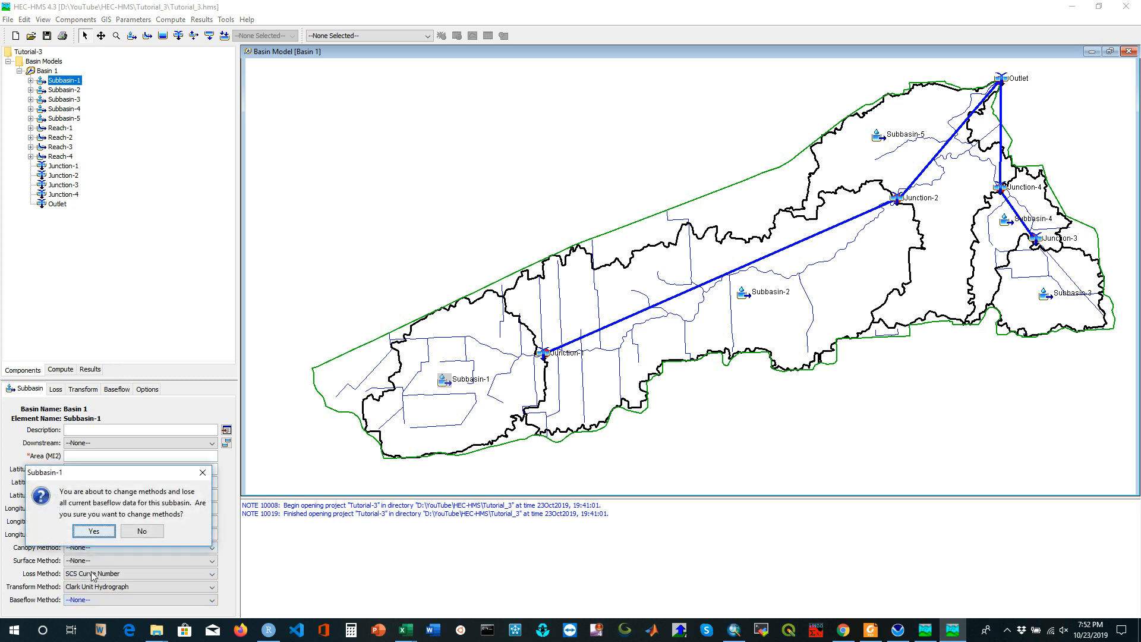
{"action": "left_click", "coordinate": [89, 532]}
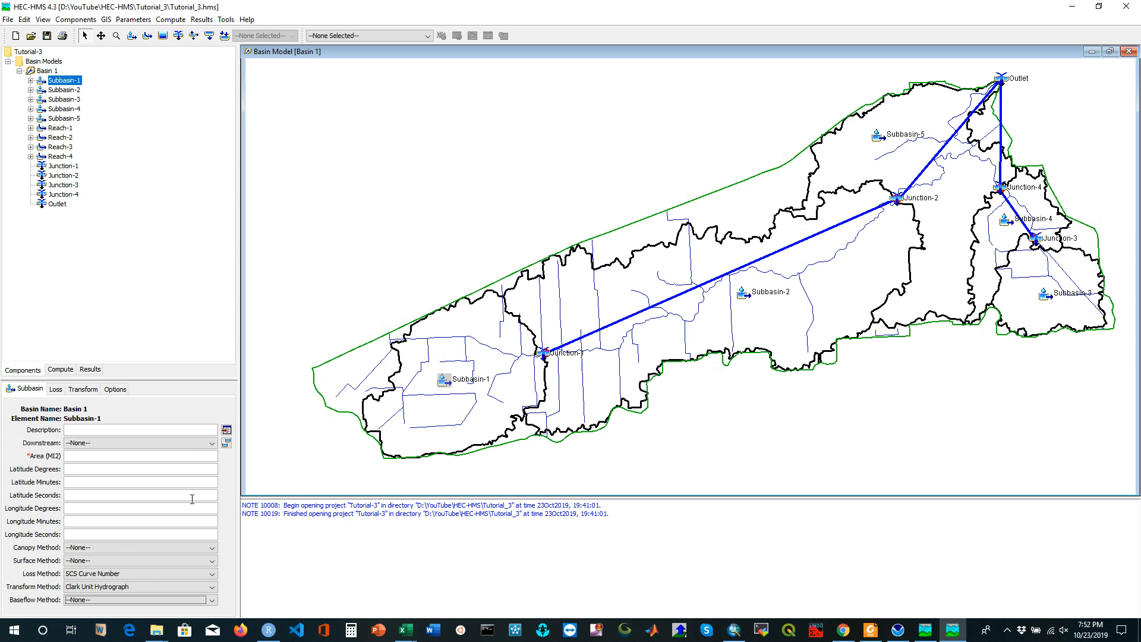
Connect Subbasin-1 downstream to Junction-1 and apply the change.
{"action": "left_click", "coordinate": [84, 456]}
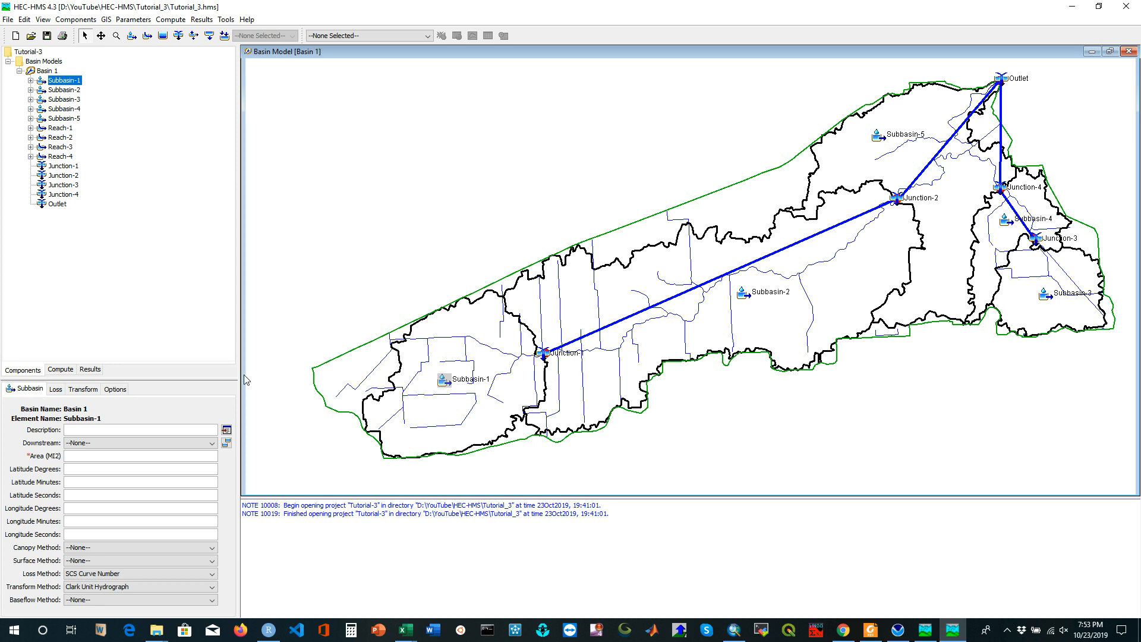
{"action": "left_click", "coordinate": [83, 445]}
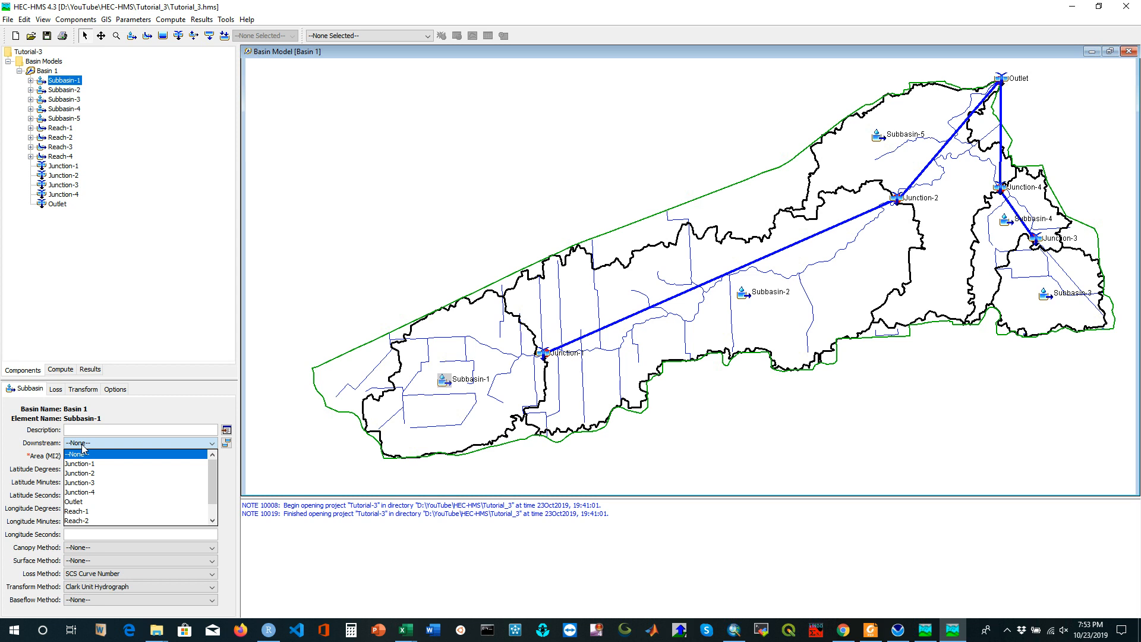
{"action": "left_click", "coordinate": [83, 463]}
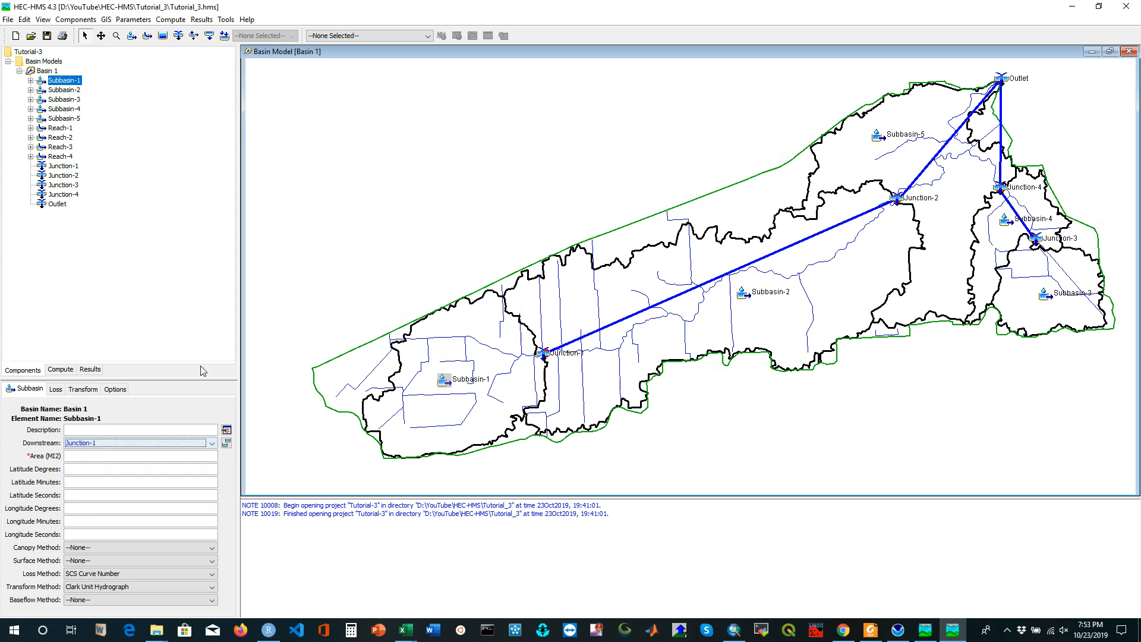
{"action": "left_click", "coordinate": [348, 280]}
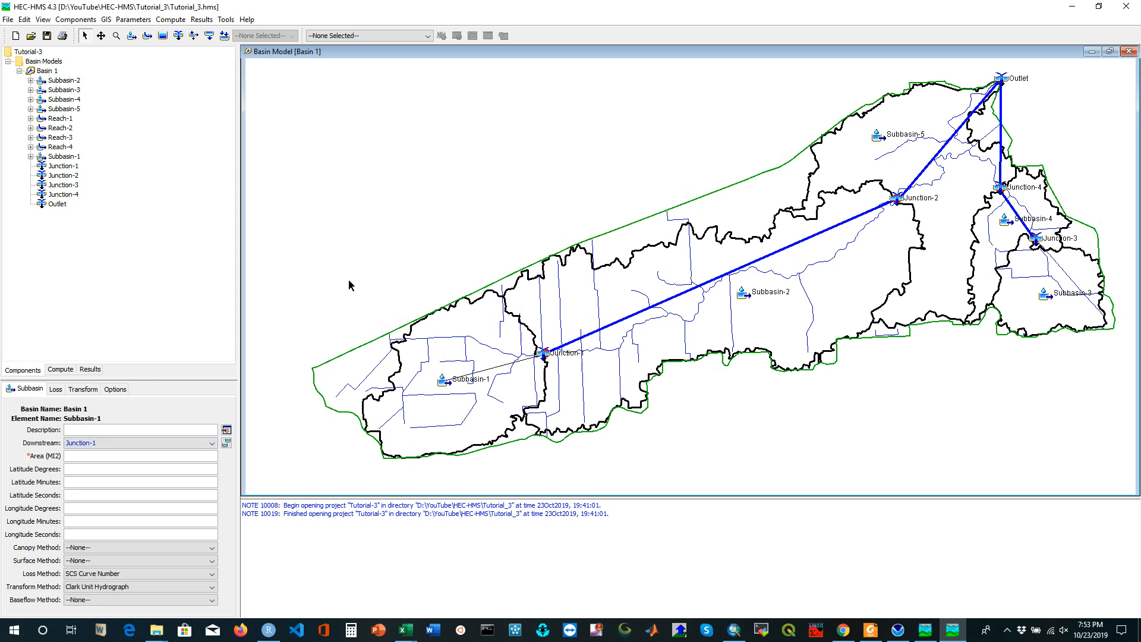
Connect Junction-1 downstream to Reach-1.
{"action": "left_click", "coordinate": [543, 354]}
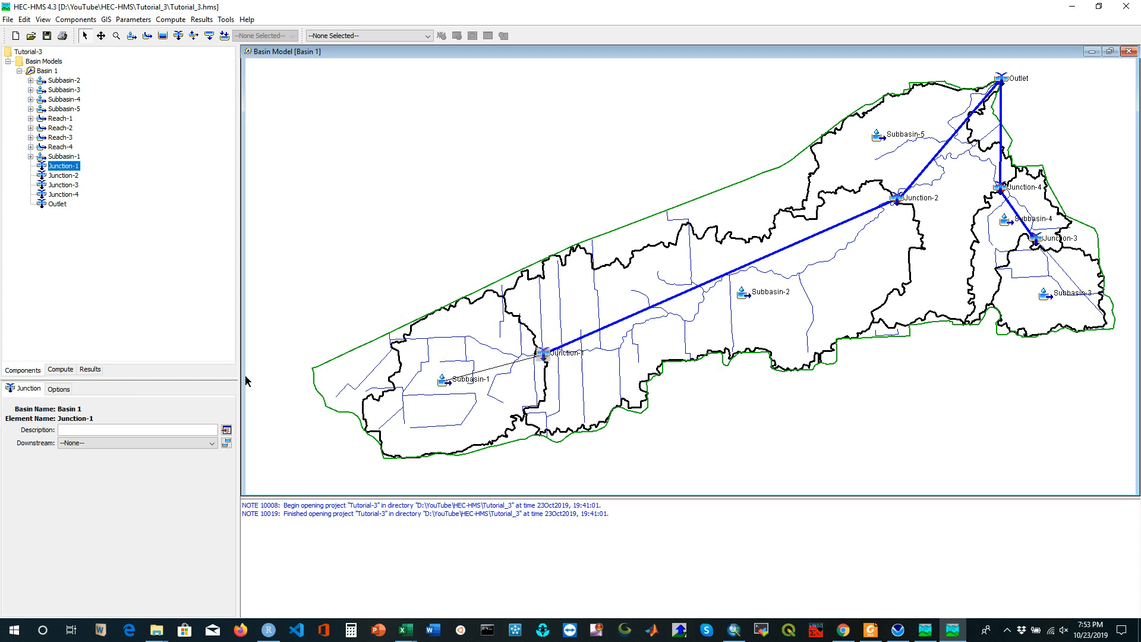
{"action": "left_click", "coordinate": [75, 448]}
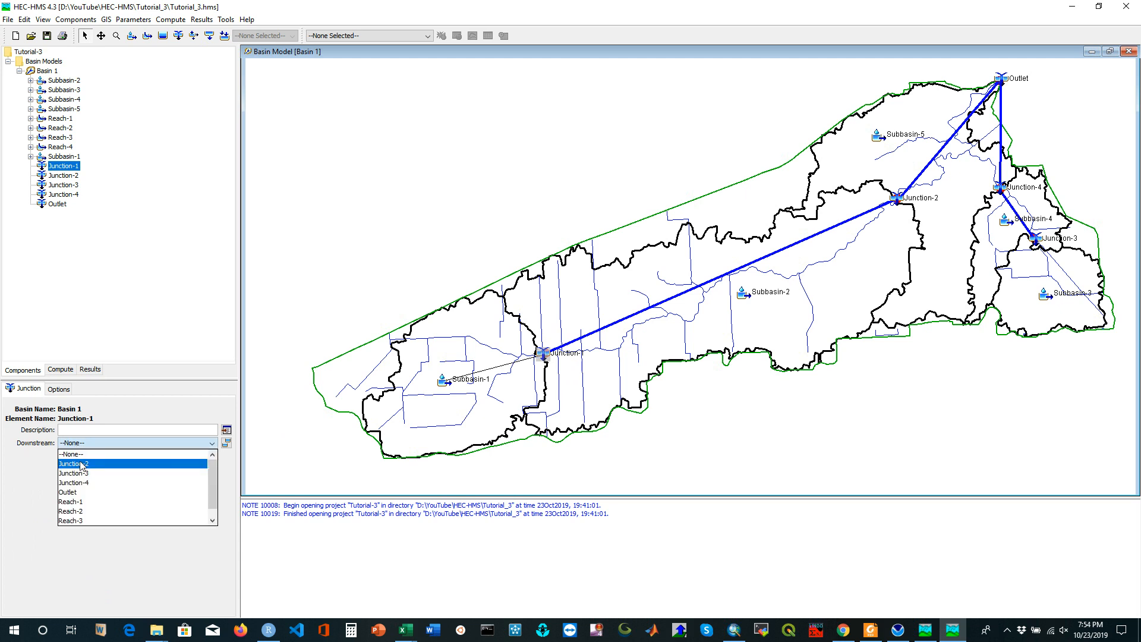
{"action": "left_click", "coordinate": [80, 502]}
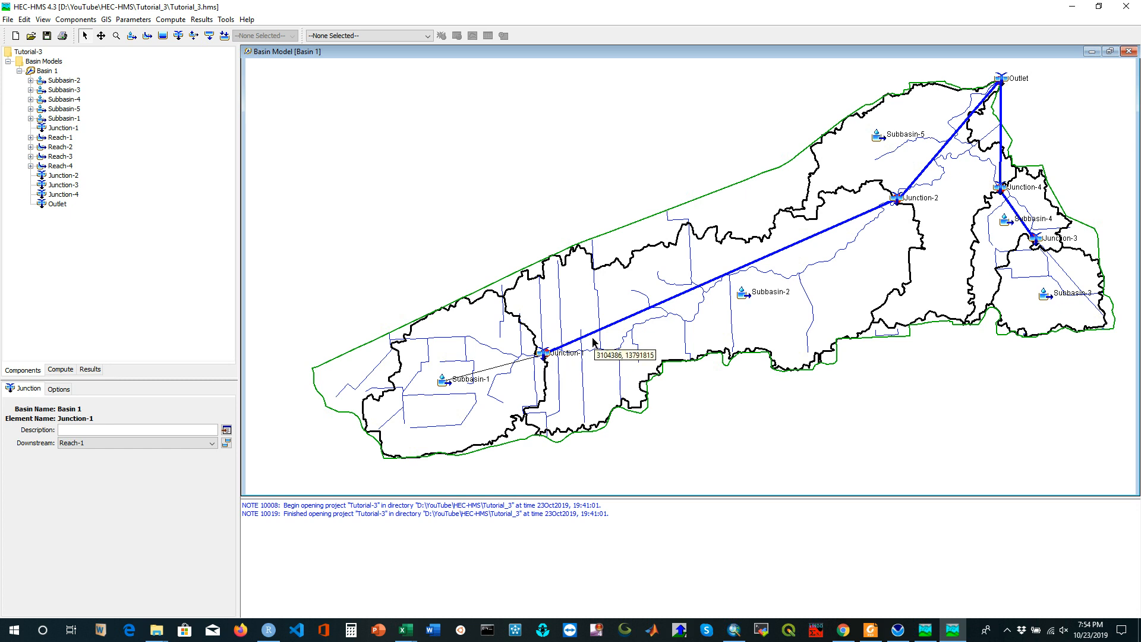
Select Reach-1 on the basin map and set its downstream element to Junction-2.
{"action": "scroll", "coordinate": [1099, 193], "scroll_direction": "up", "scroll_amount": 1}
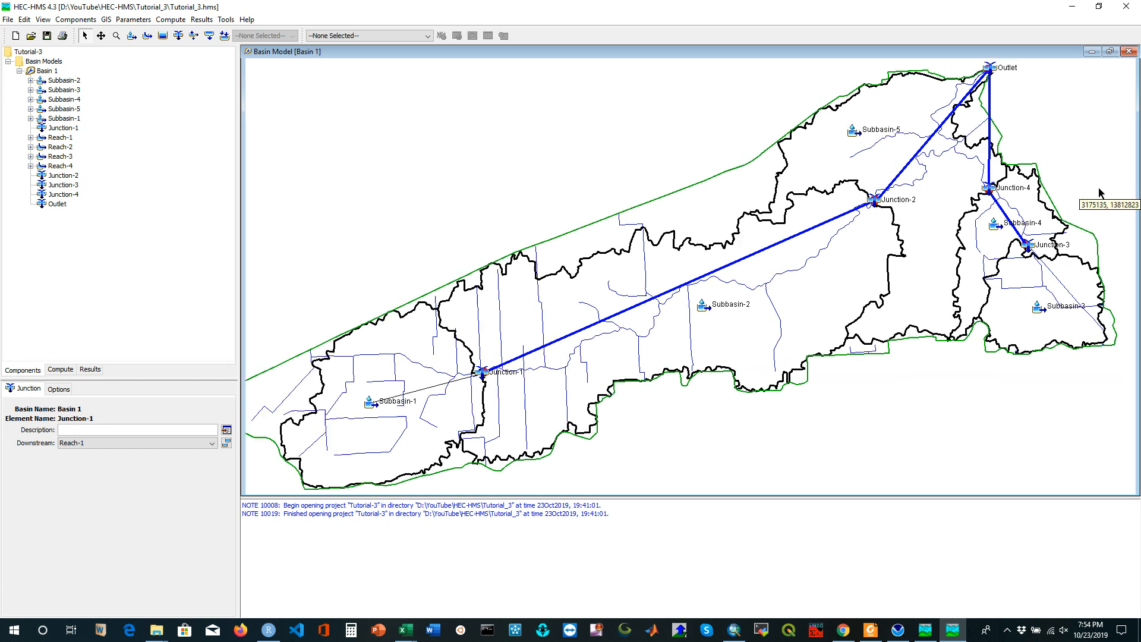
{"action": "scroll", "coordinate": [1098, 187], "scroll_direction": "up", "scroll_amount": 1}
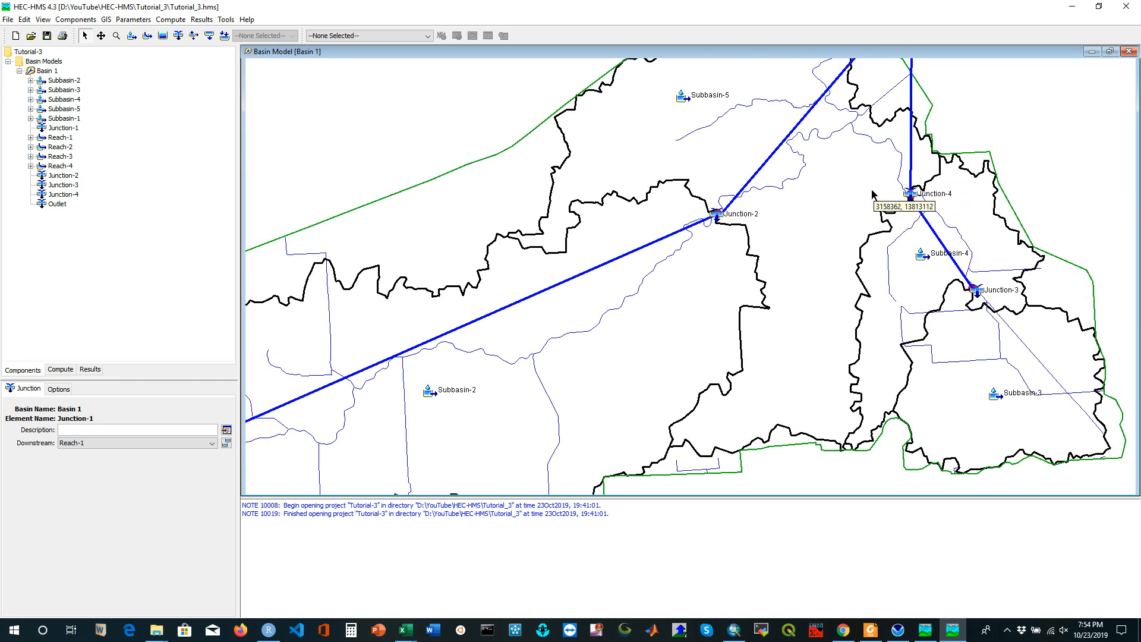
{"action": "left_click", "coordinate": [661, 240]}
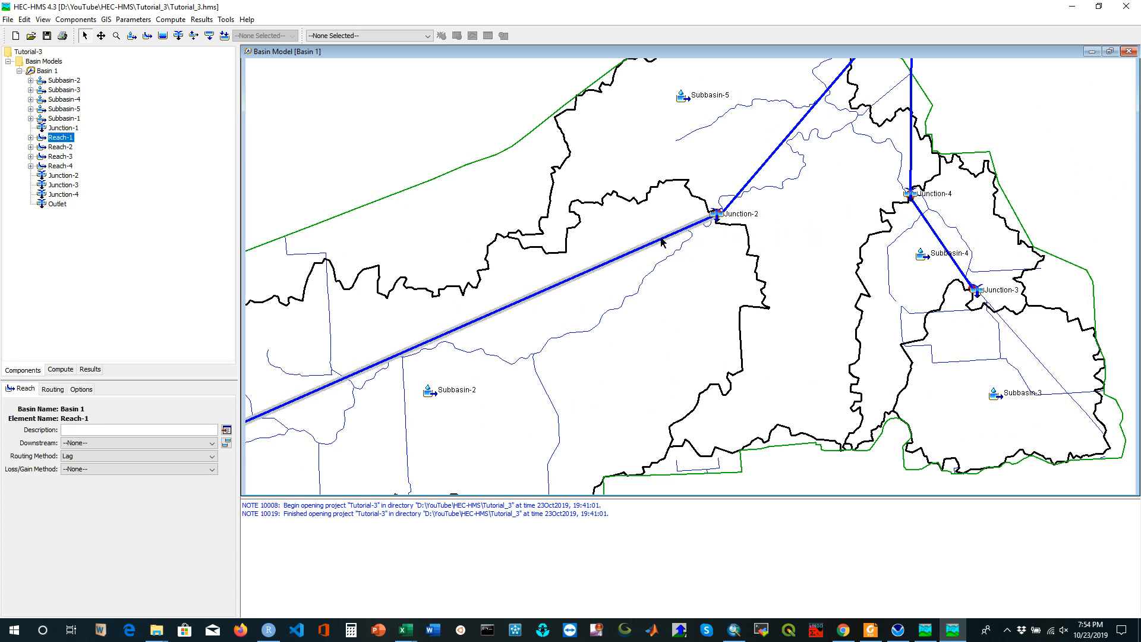
{"action": "left_click", "coordinate": [104, 442]}
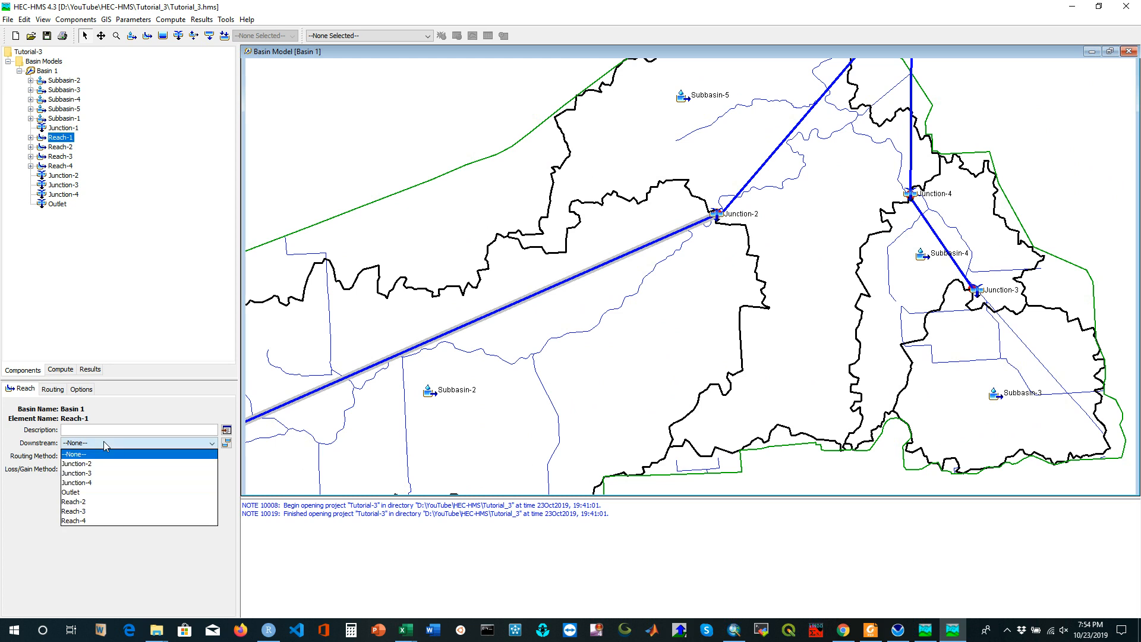
{"action": "left_click", "coordinate": [85, 469]}
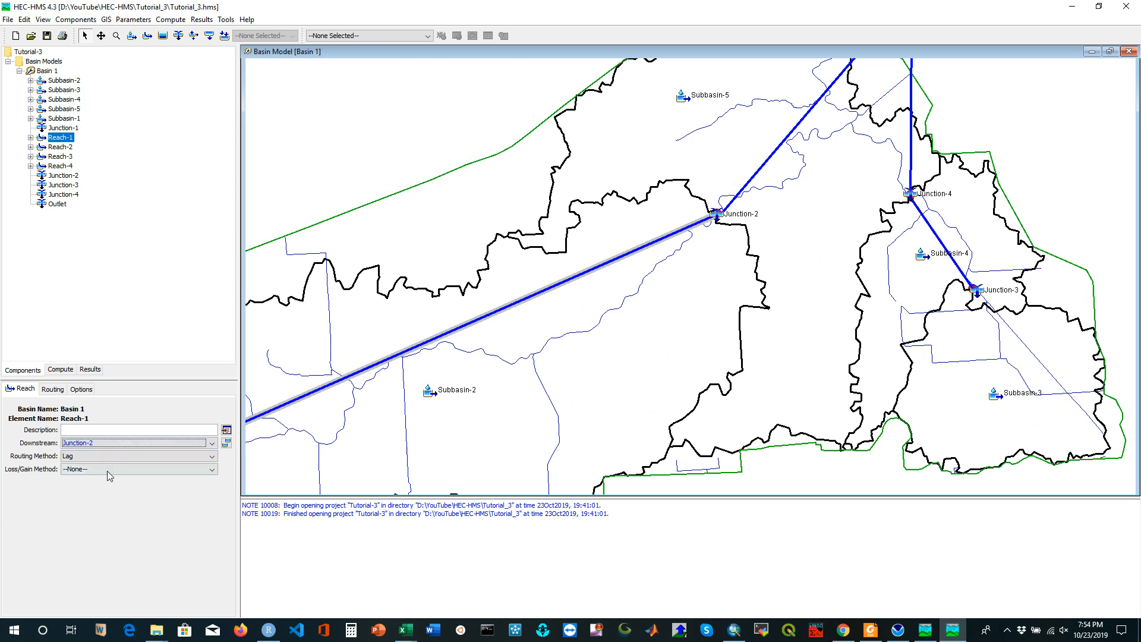
Set Junction-2's downstream element to Reach-3 and apply the change.
{"action": "left_click", "coordinate": [718, 215]}
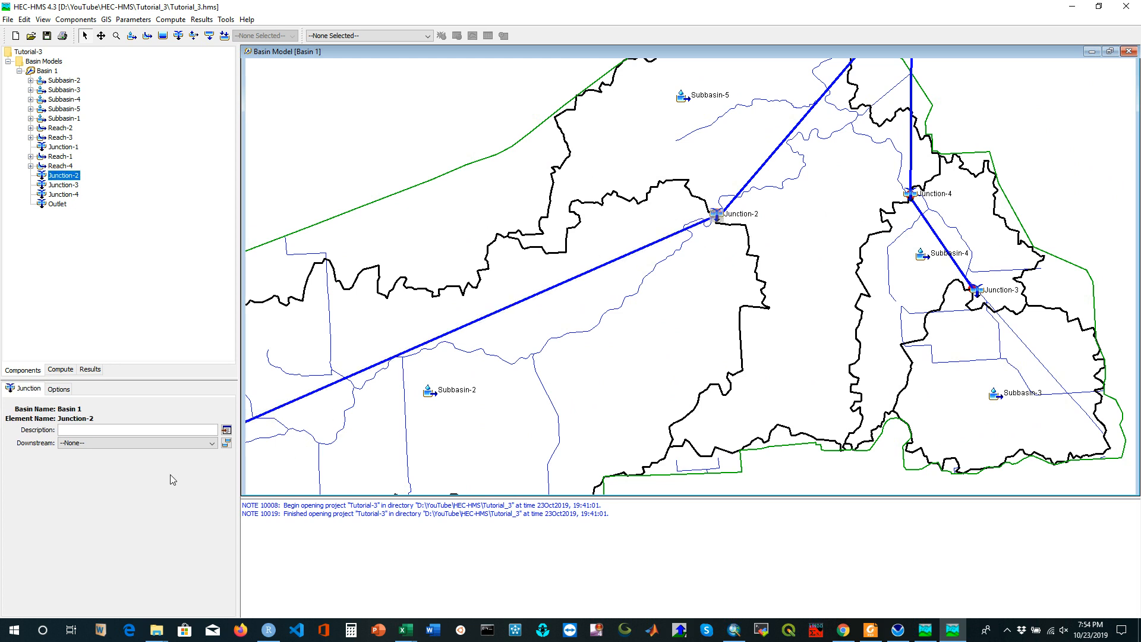
{"action": "left_click", "coordinate": [90, 444]}
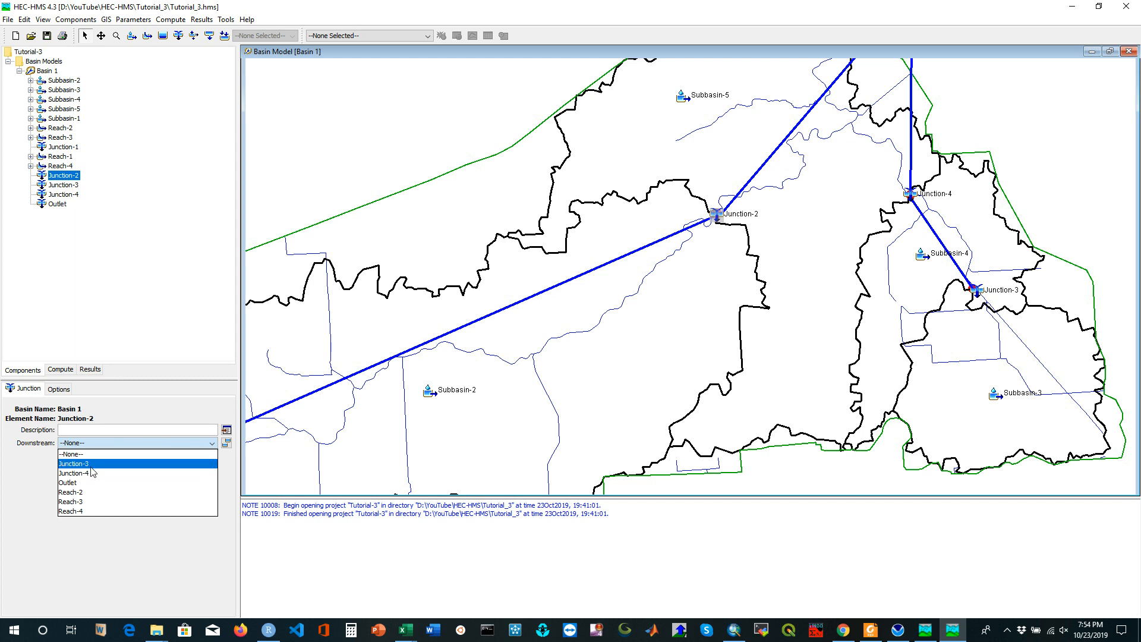
{"action": "left_click", "coordinate": [86, 502]}
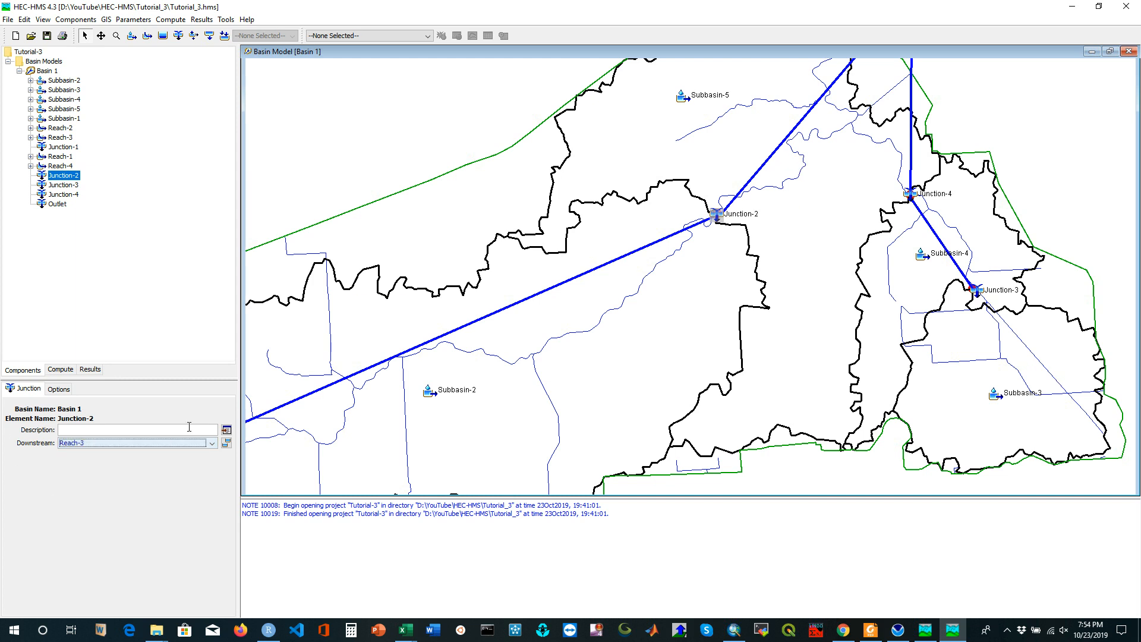
{"action": "left_click", "coordinate": [665, 311]}
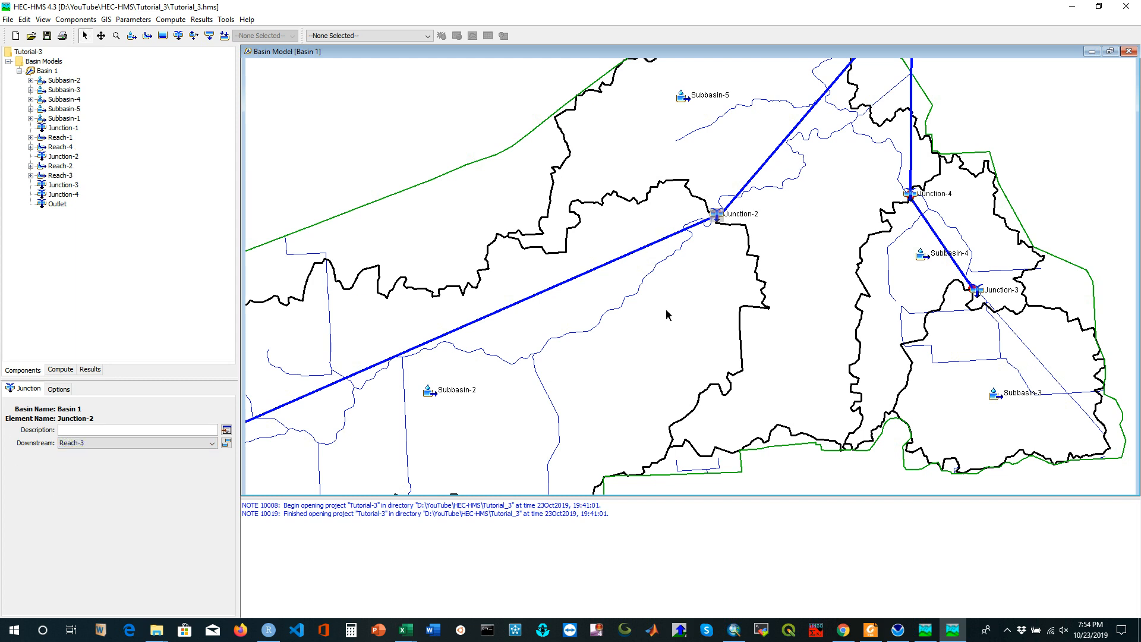
Reposition the Outlet at the northeastern tip of the basin boundary and connect Reach-3 downstream to it.
{"action": "scroll", "coordinate": [677, 334], "scroll_direction": "down", "scroll_amount": 1}
{"action": "scroll", "coordinate": [678, 333], "scroll_direction": "down", "scroll_amount": 1}
{"action": "scroll", "coordinate": [770, 232], "scroll_direction": "up", "scroll_amount": 2}
{"action": "scroll", "coordinate": [653, 289], "scroll_direction": "up", "scroll_amount": 1}
{"action": "left_click", "coordinate": [682, 272]}
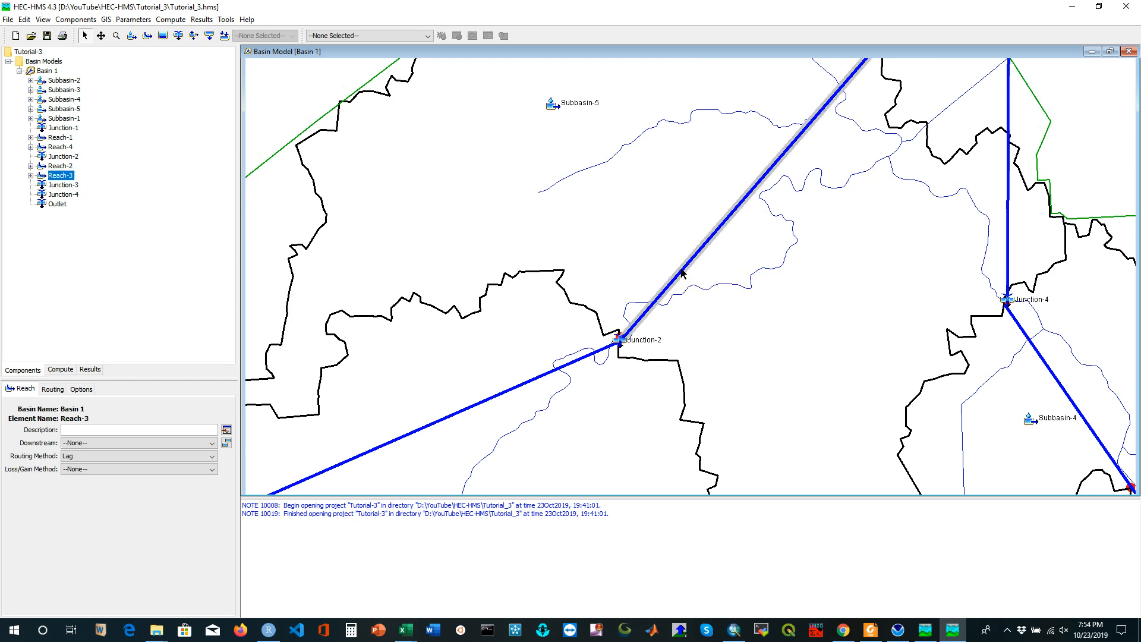
{"action": "scroll", "coordinate": [651, 379], "scroll_direction": "down", "scroll_amount": 1}
{"action": "scroll", "coordinate": [651, 379], "scroll_direction": "down", "scroll_amount": 1}
{"action": "scroll", "coordinate": [851, 123], "scroll_direction": "up", "scroll_amount": 1}
{"action": "scroll", "coordinate": [799, 156], "scroll_direction": "up", "scroll_amount": 1}
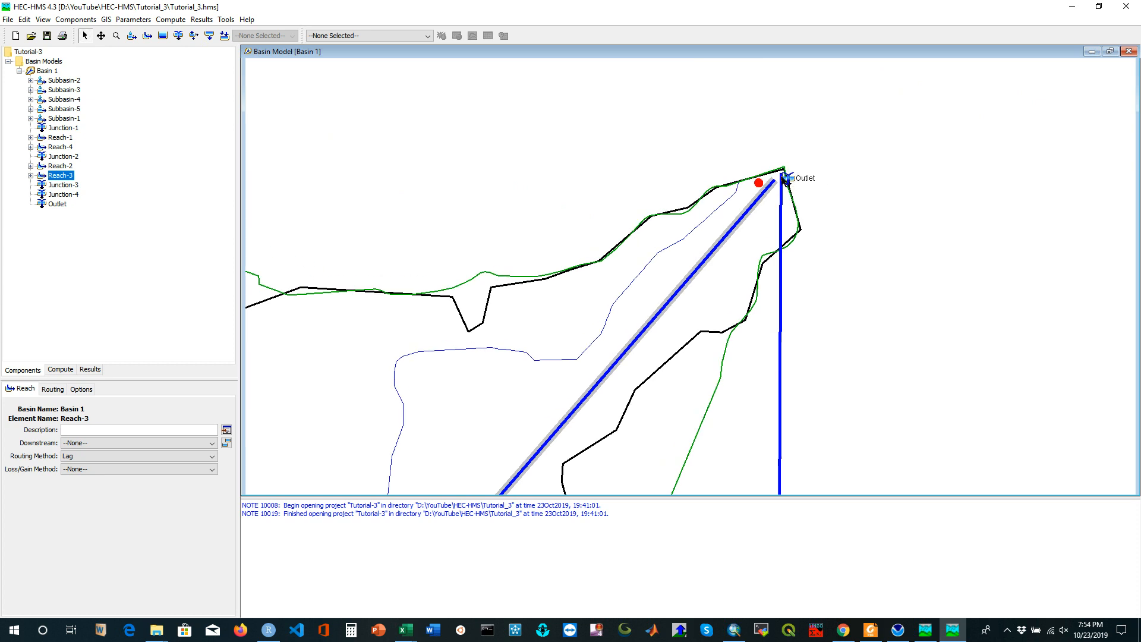
{"action": "left_click_drag", "start_coordinate": [787, 182], "coordinate": [705, 168]}
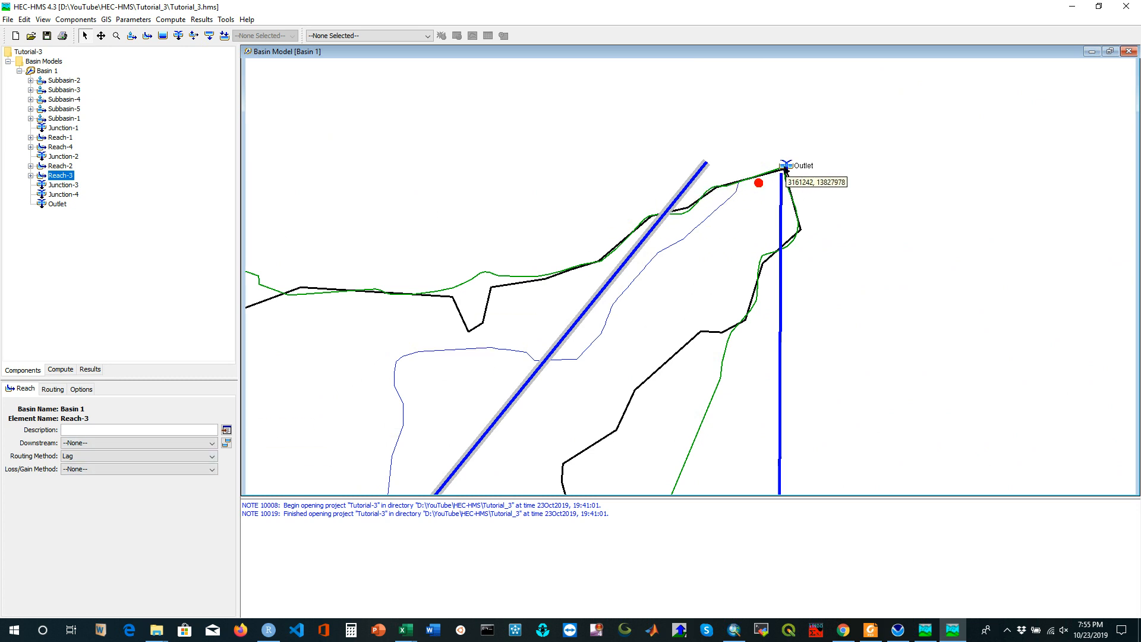
{"action": "left_click", "coordinate": [83, 444]}
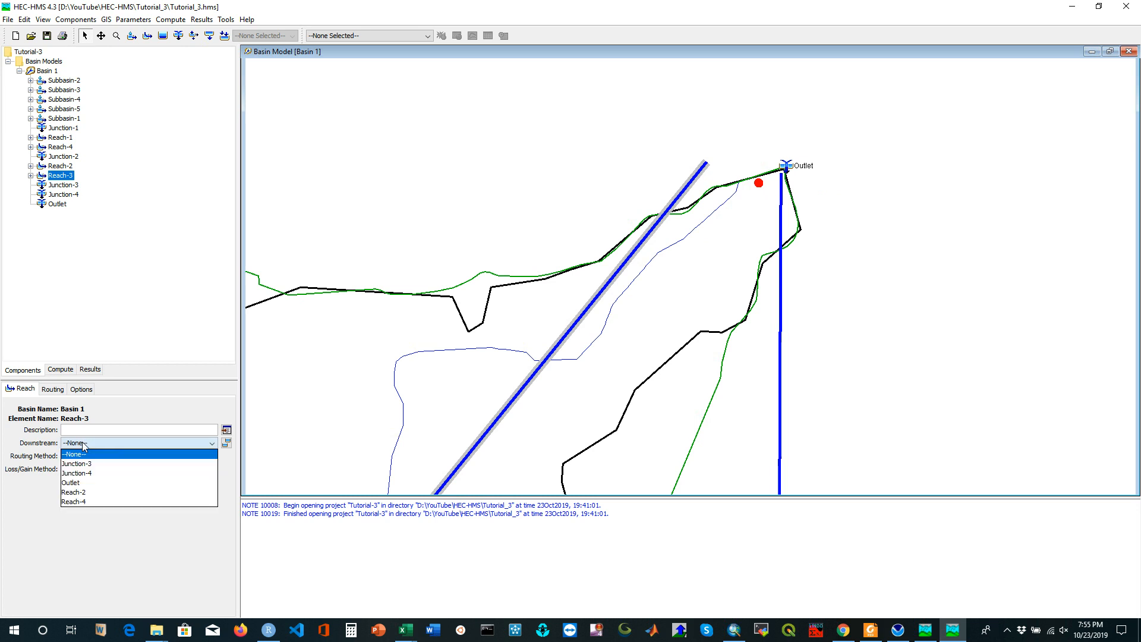
{"action": "left_click", "coordinate": [76, 483]}
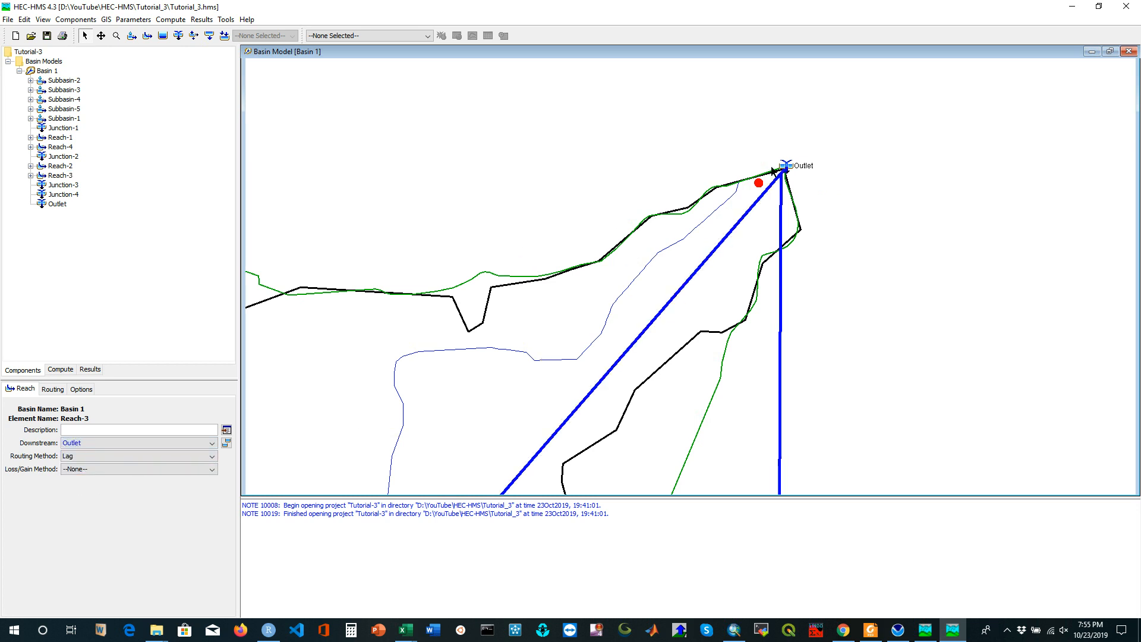
Select Subbasin-2 on the basin map, connect it downstream to Junction-2 and apply the change.
{"action": "scroll", "coordinate": [726, 157], "scroll_direction": "down", "scroll_amount": 3}
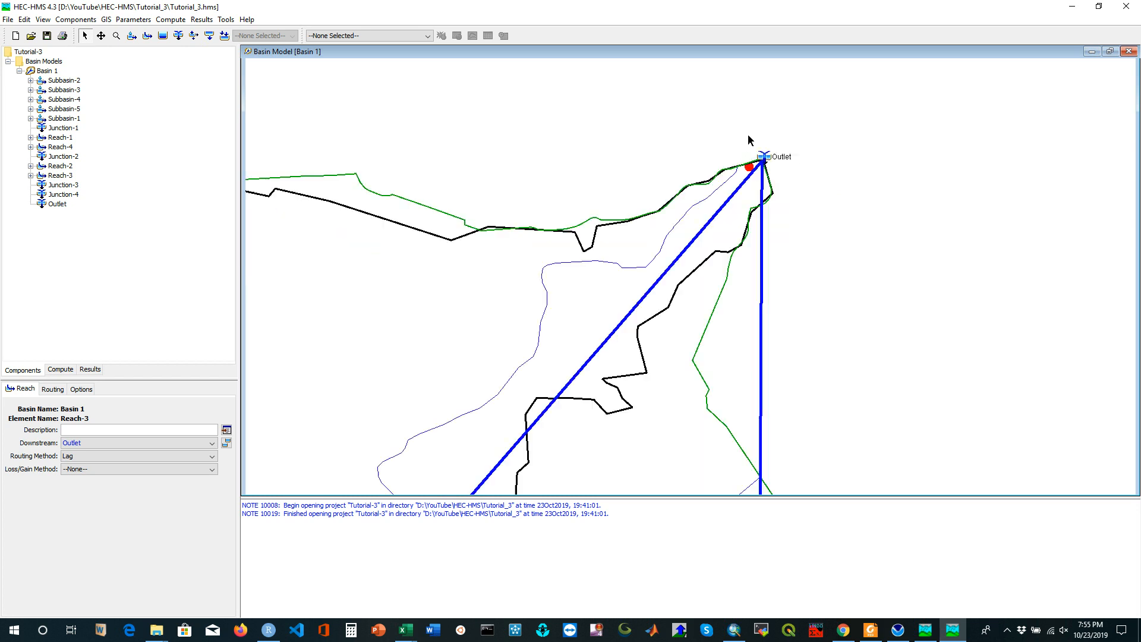
{"action": "scroll", "coordinate": [652, 191], "scroll_direction": "down", "scroll_amount": 4}
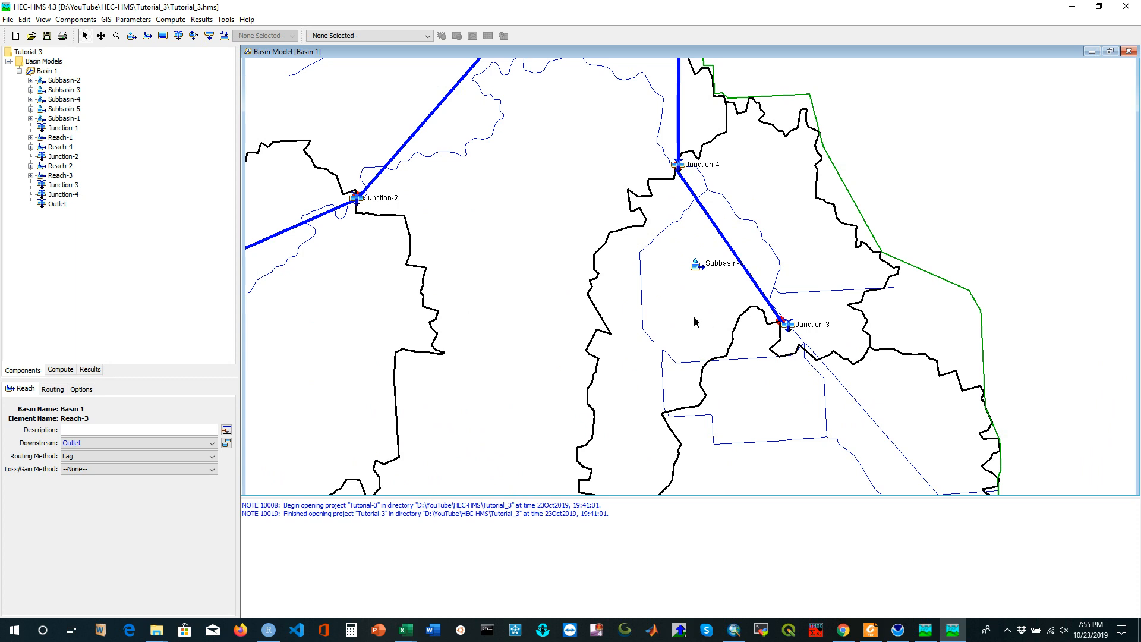
{"action": "scroll", "coordinate": [687, 321], "scroll_direction": "down", "scroll_amount": 2}
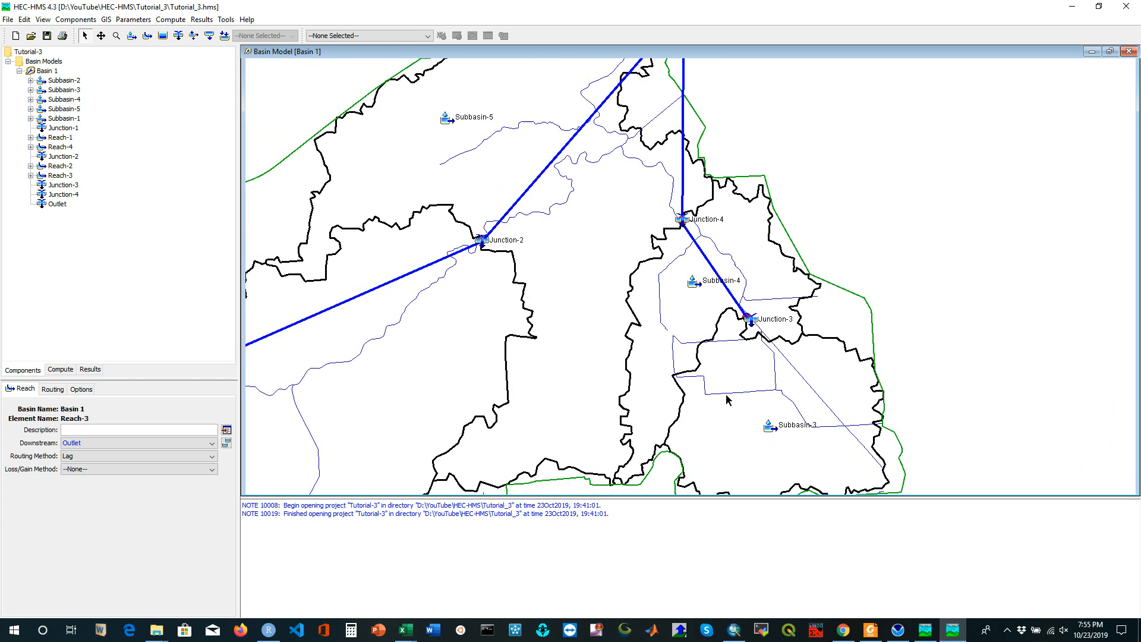
{"action": "scroll", "coordinate": [888, 292], "scroll_direction": "down", "scroll_amount": 1}
{"action": "scroll", "coordinate": [634, 293], "scroll_direction": "down", "scroll_amount": 1}
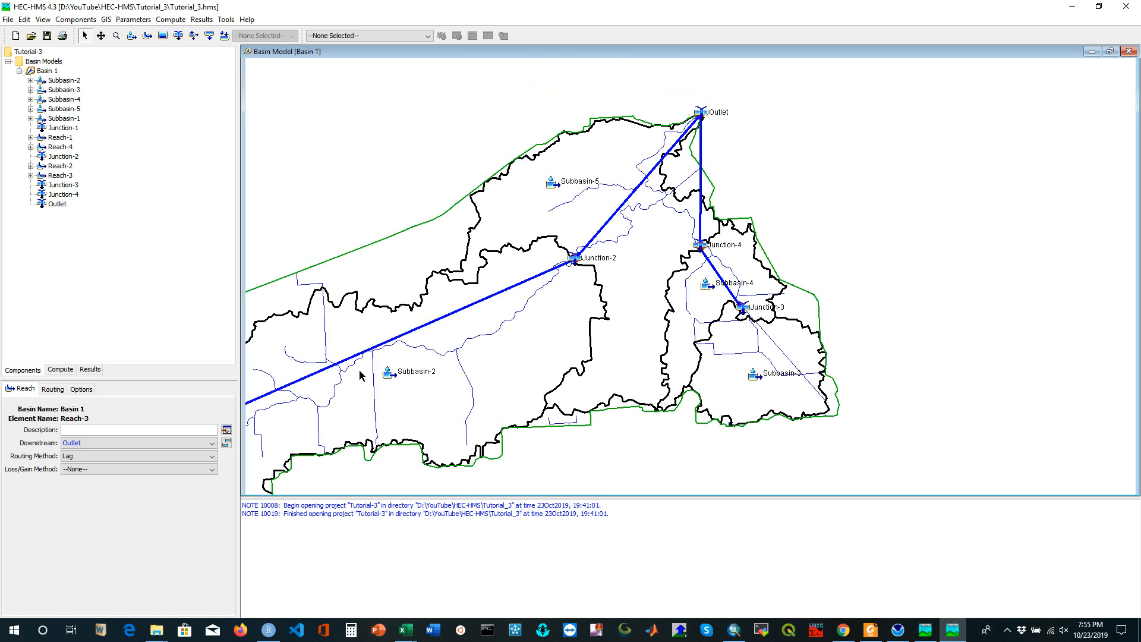
{"action": "left_click", "coordinate": [389, 375]}
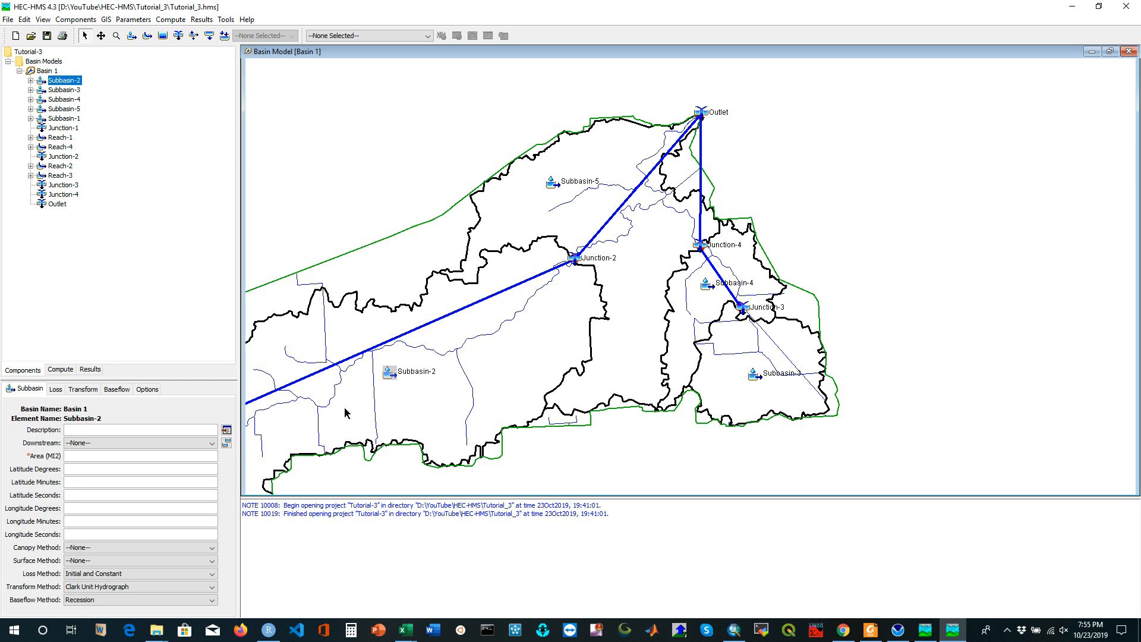
{"action": "left_click", "coordinate": [90, 444]}
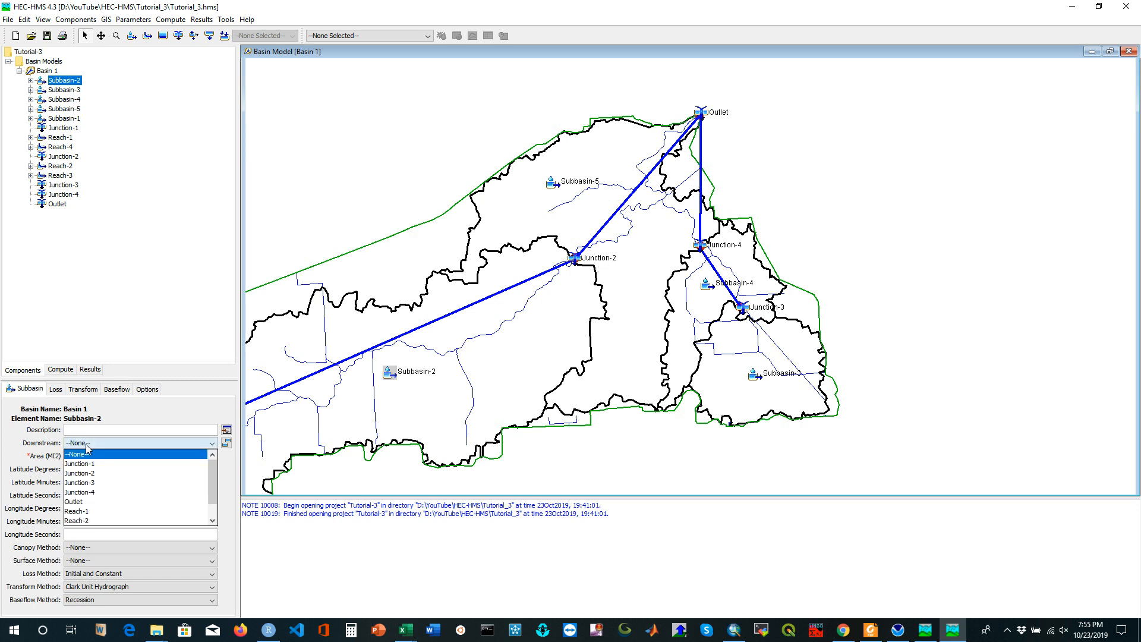
{"action": "left_click", "coordinate": [85, 473]}
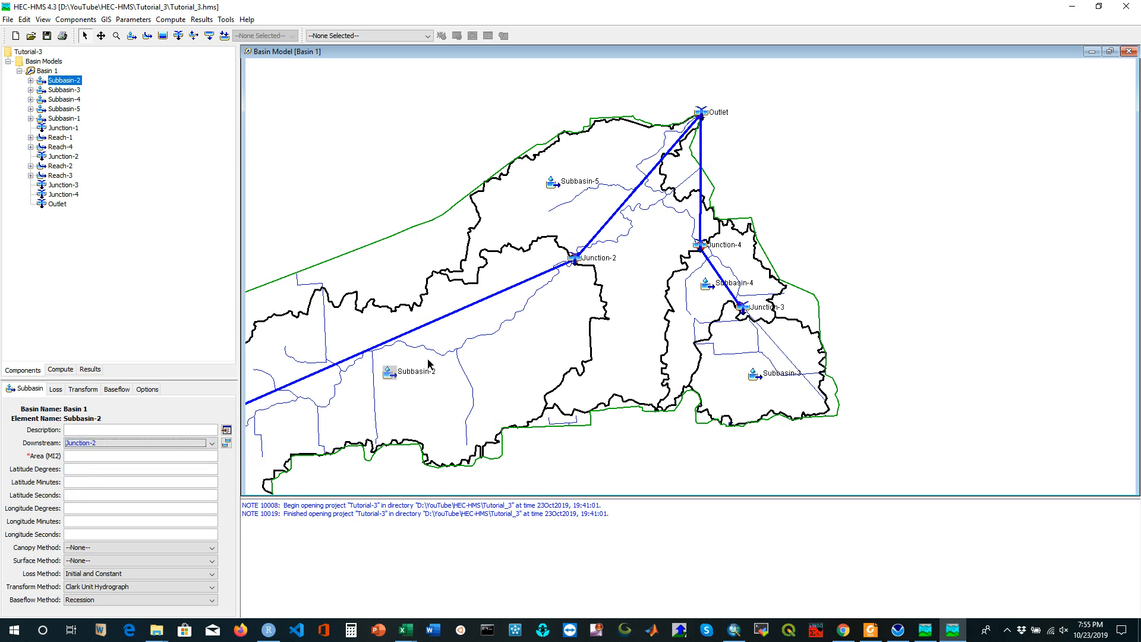
{"action": "left_click", "coordinate": [507, 354]}
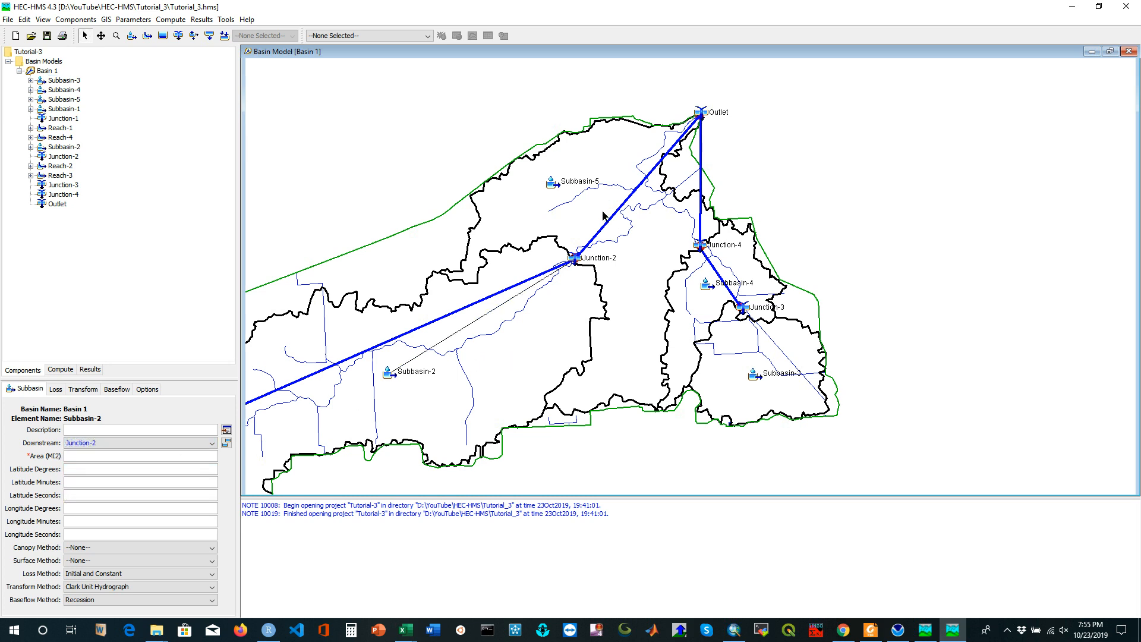
Connect Subbasin-3 downstream to Junction-3.
{"action": "left_click", "coordinate": [754, 374]}
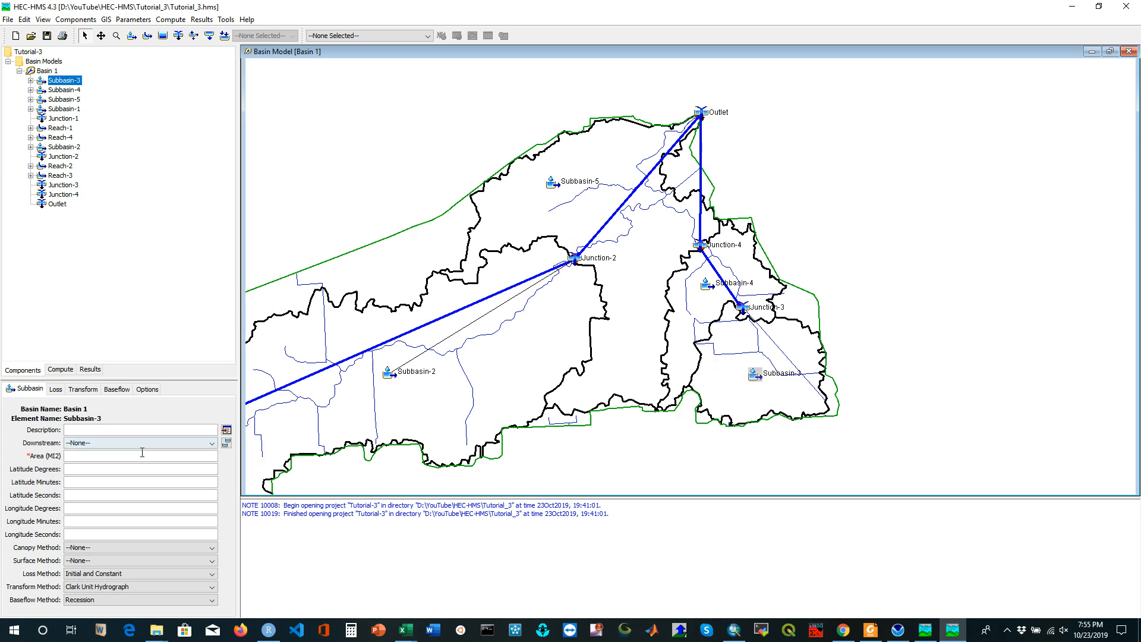
{"action": "left_click", "coordinate": [121, 444]}
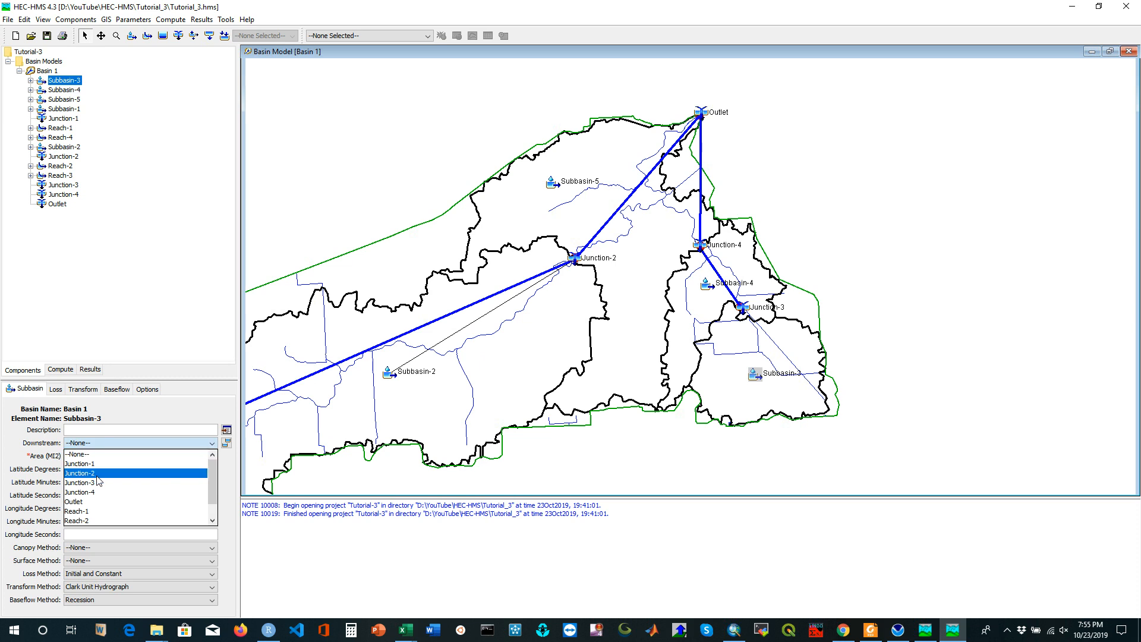
{"action": "left_click", "coordinate": [93, 484]}
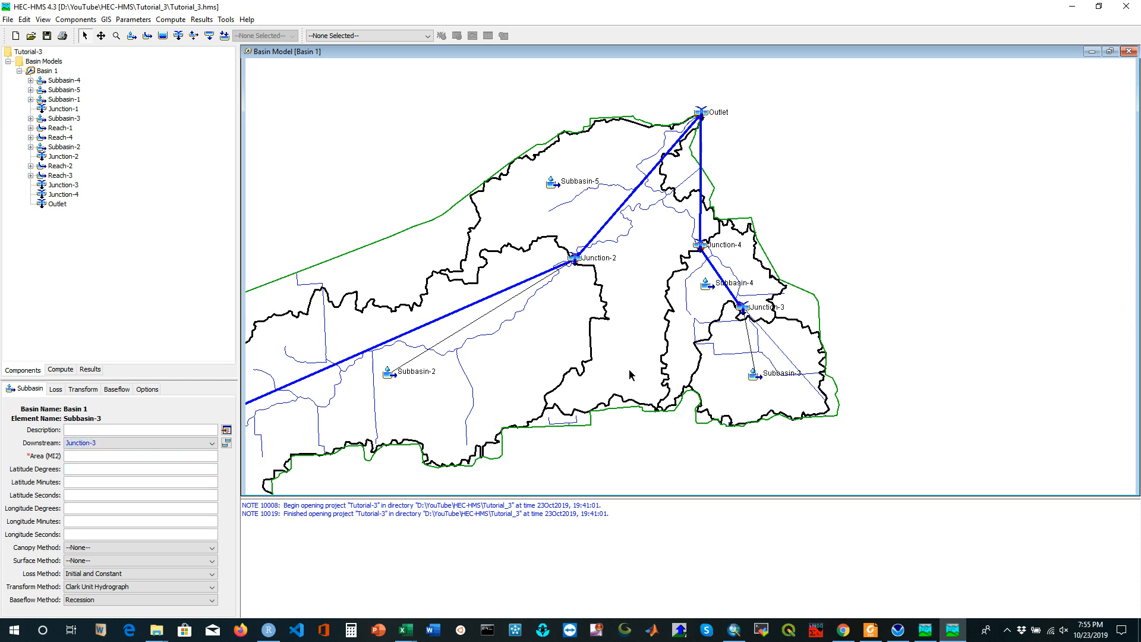
Connect Subbasin-4 downstream to Junction-4 and apply the change.
{"action": "left_click", "coordinate": [706, 288]}
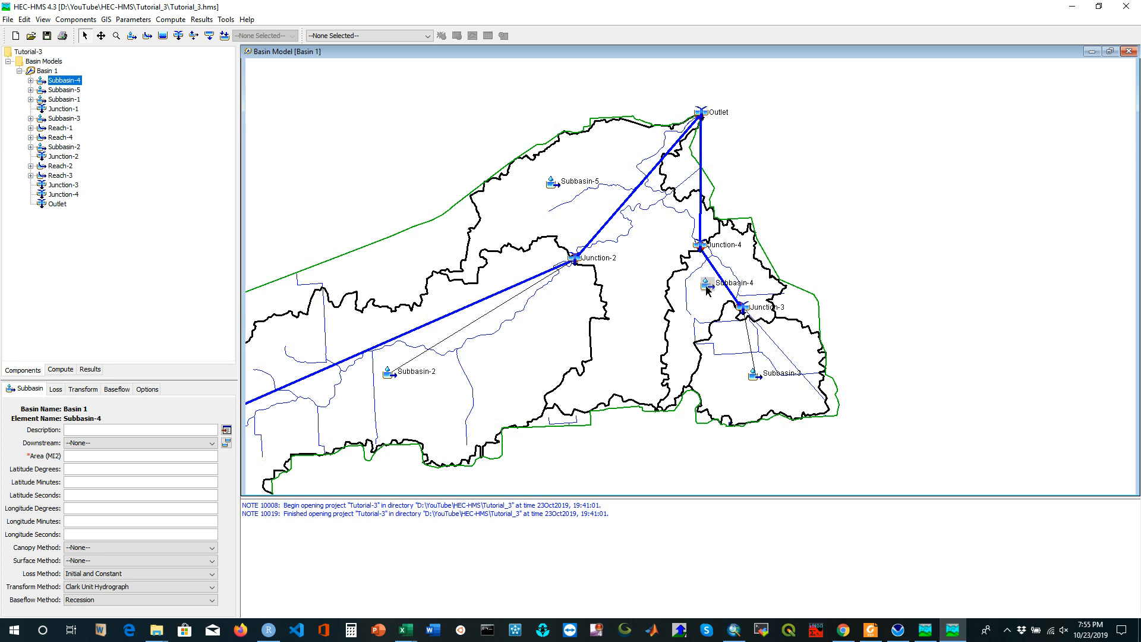
{"action": "left_click", "coordinate": [109, 443]}
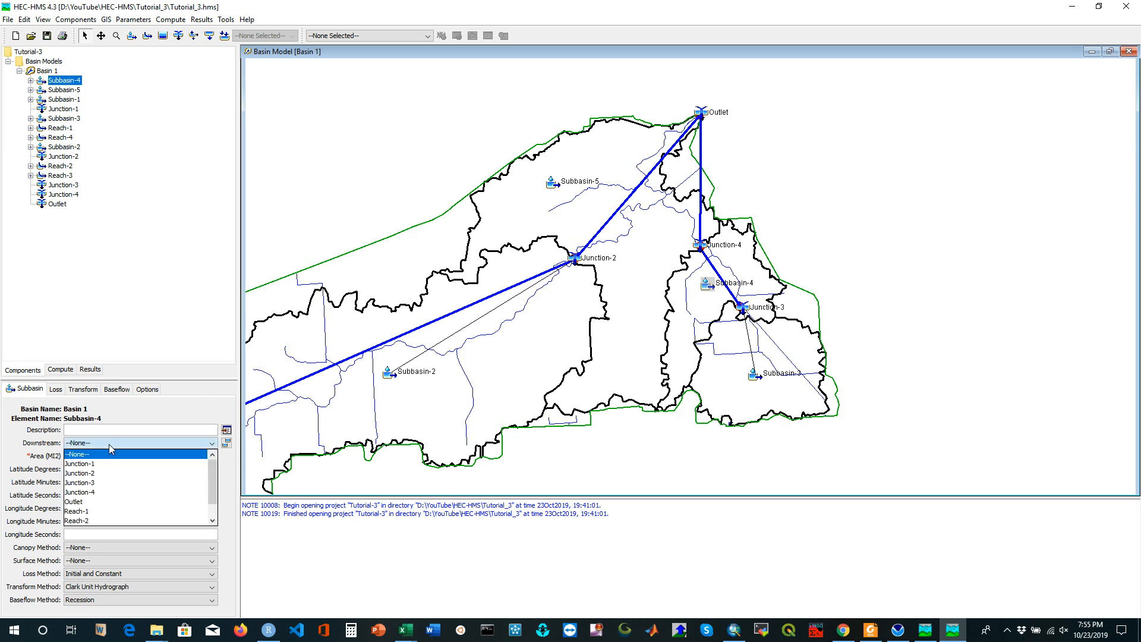
{"action": "left_click", "coordinate": [95, 492]}
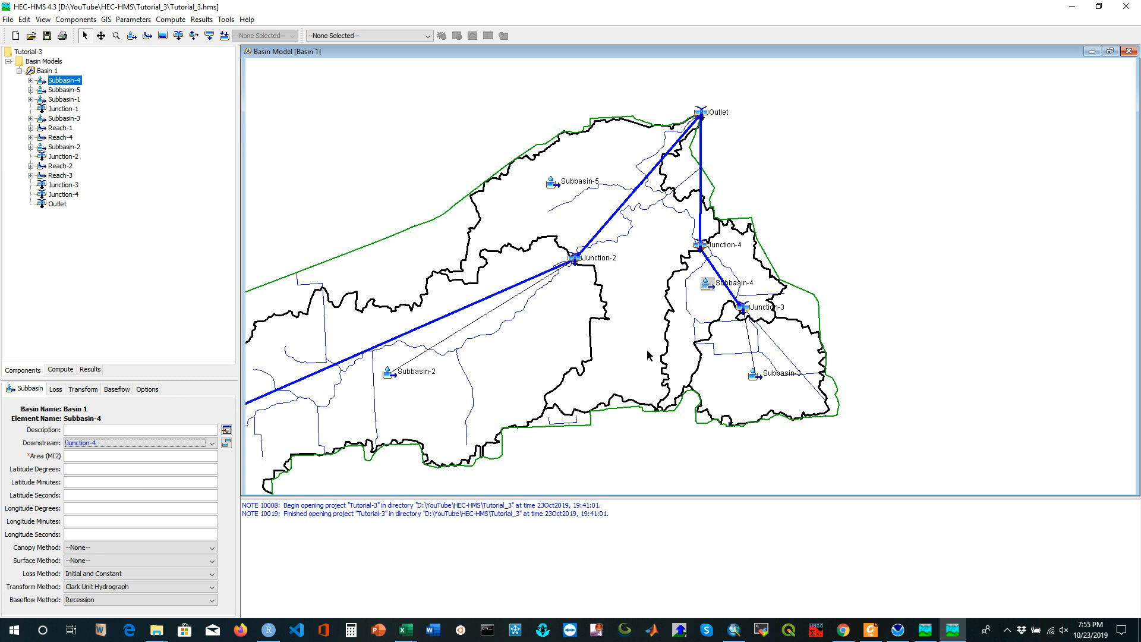
{"action": "left_click", "coordinate": [641, 330]}
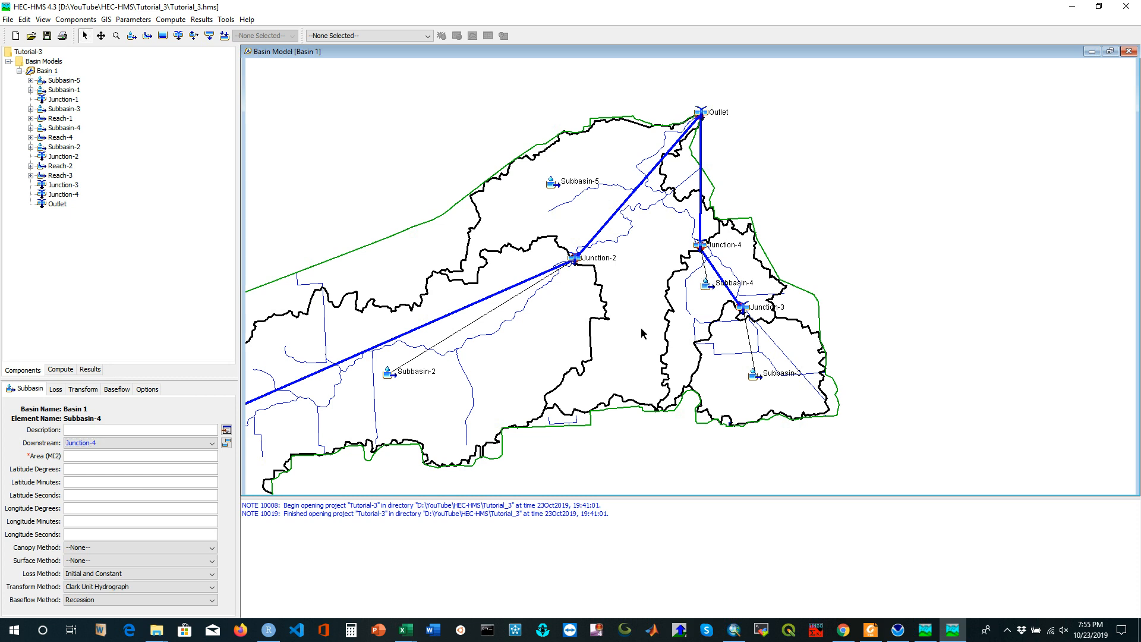
Set Subbasin-5's downstream element to the Outlet.
{"action": "left_click", "coordinate": [551, 184]}
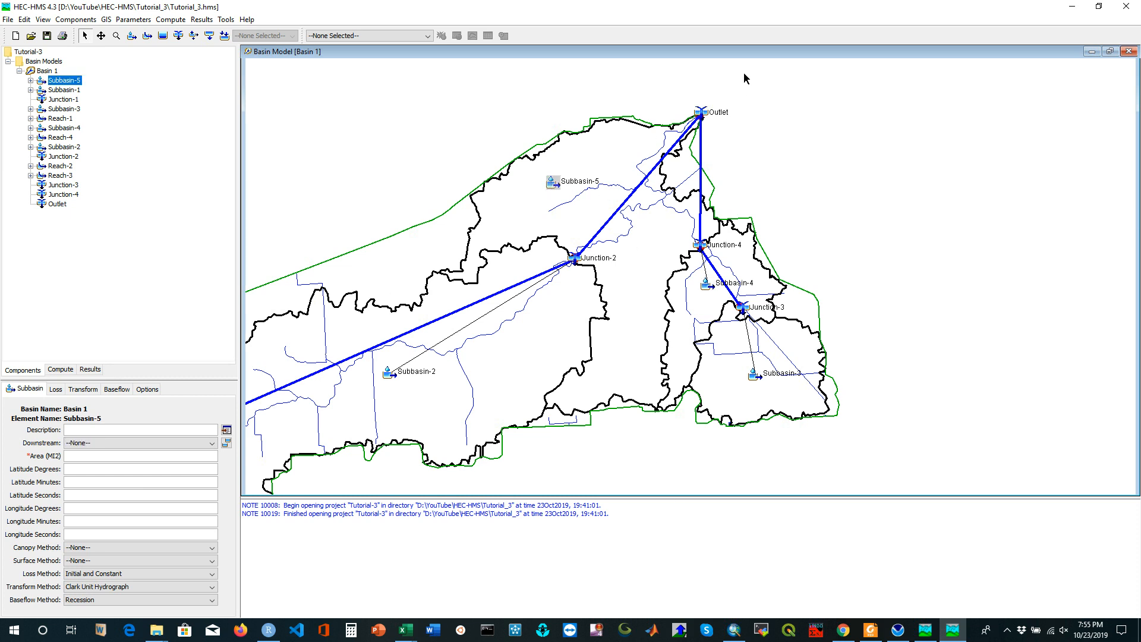
{"action": "left_click", "coordinate": [120, 445]}
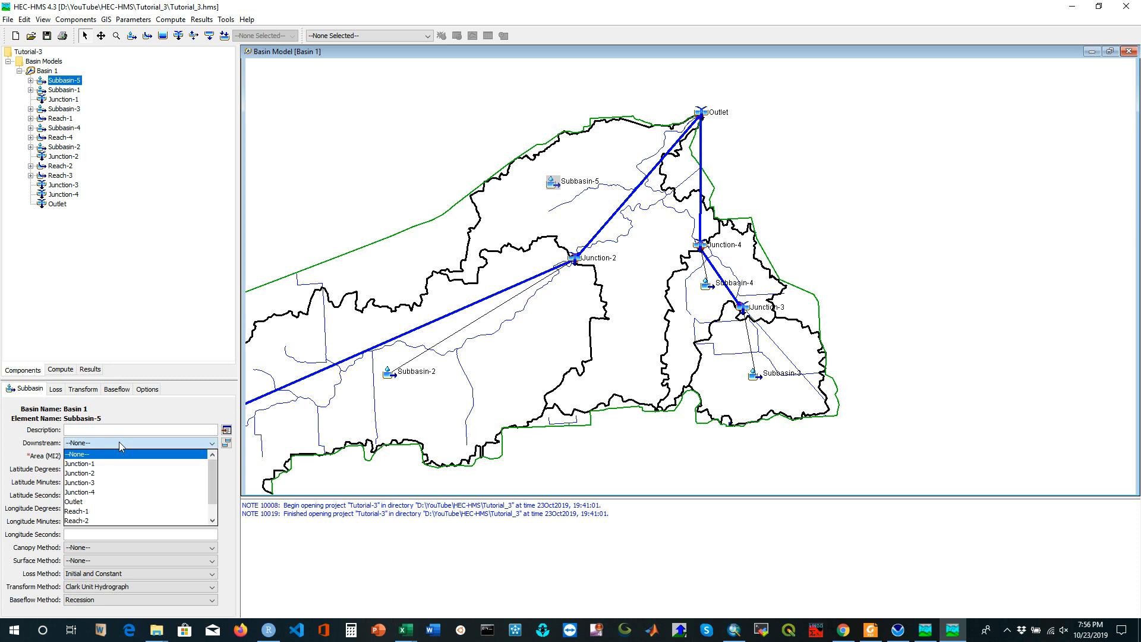
{"action": "left_click", "coordinate": [96, 501]}
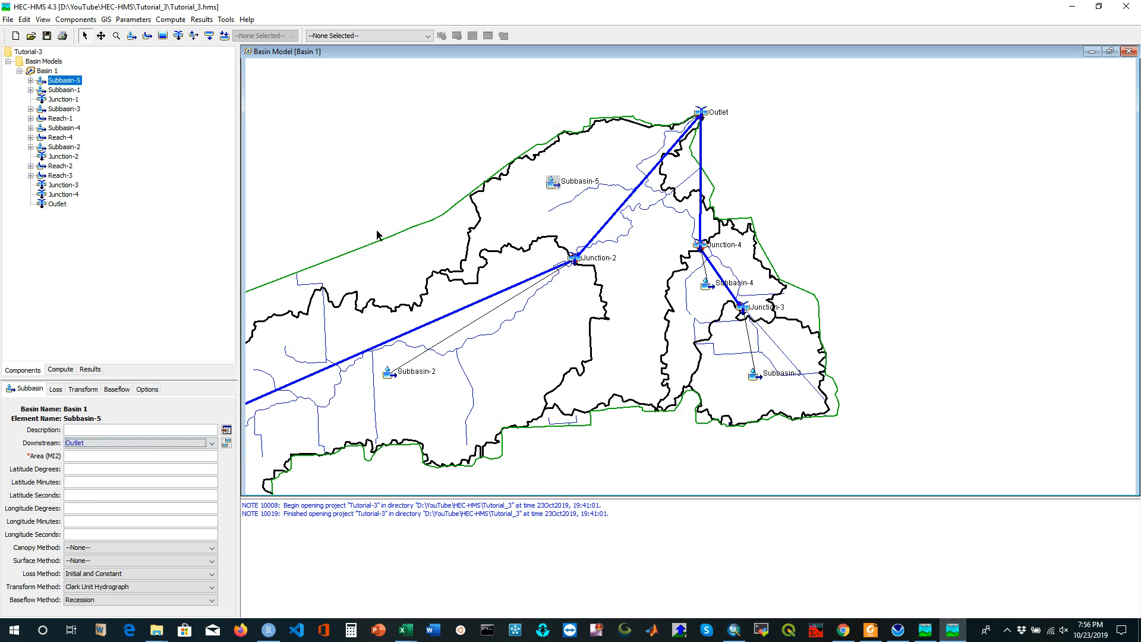
Apply Subbasin-5's connection to the Outlet and connect Junction-3 downstream to Reach-2.
{"action": "left_click", "coordinate": [419, 178]}
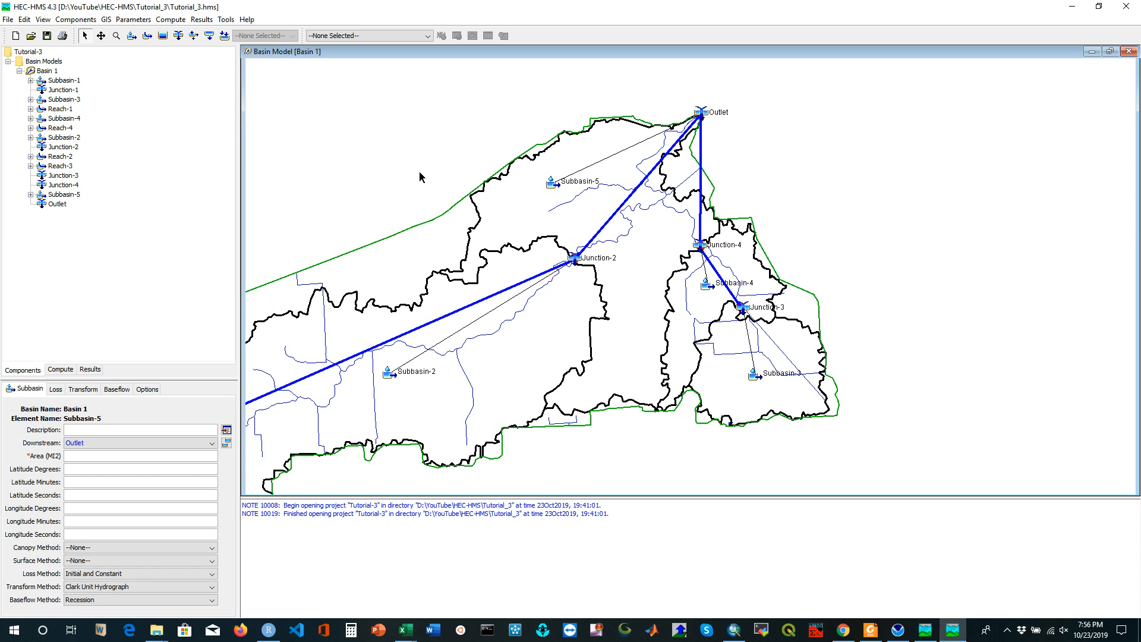
{"action": "left_click", "coordinate": [743, 312]}
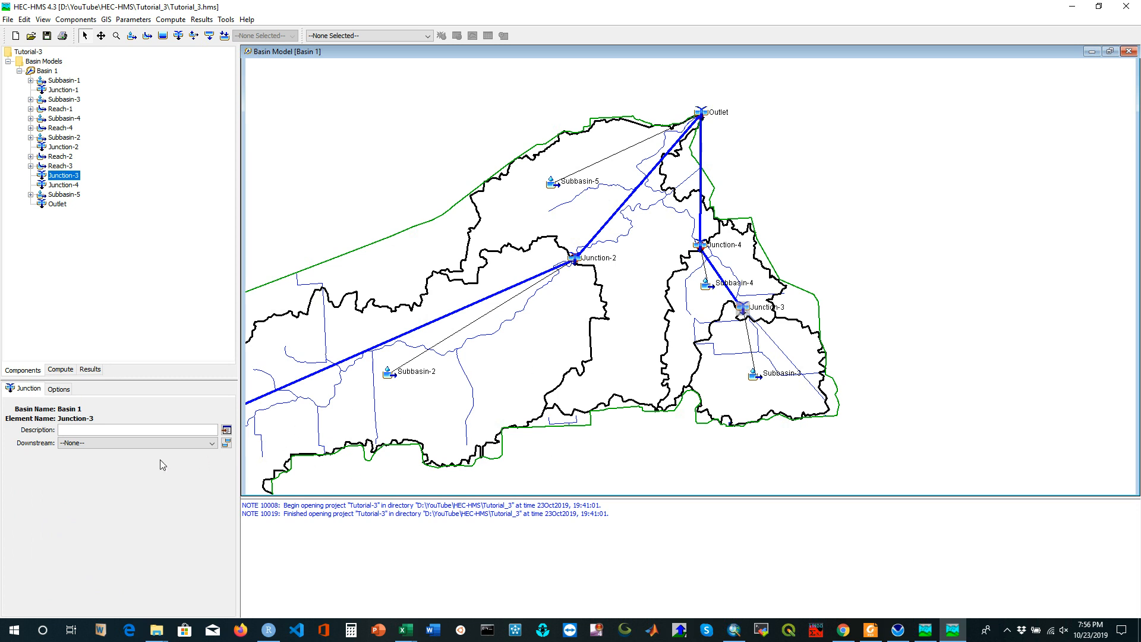
{"action": "left_click", "coordinate": [109, 444]}
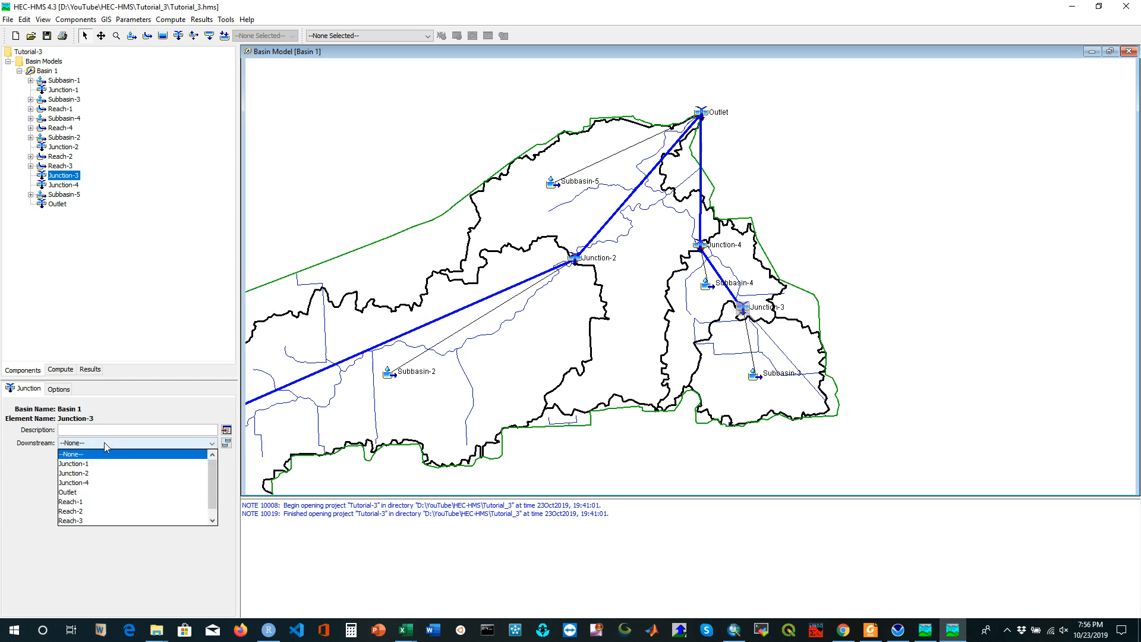
{"action": "left_click", "coordinate": [87, 511]}
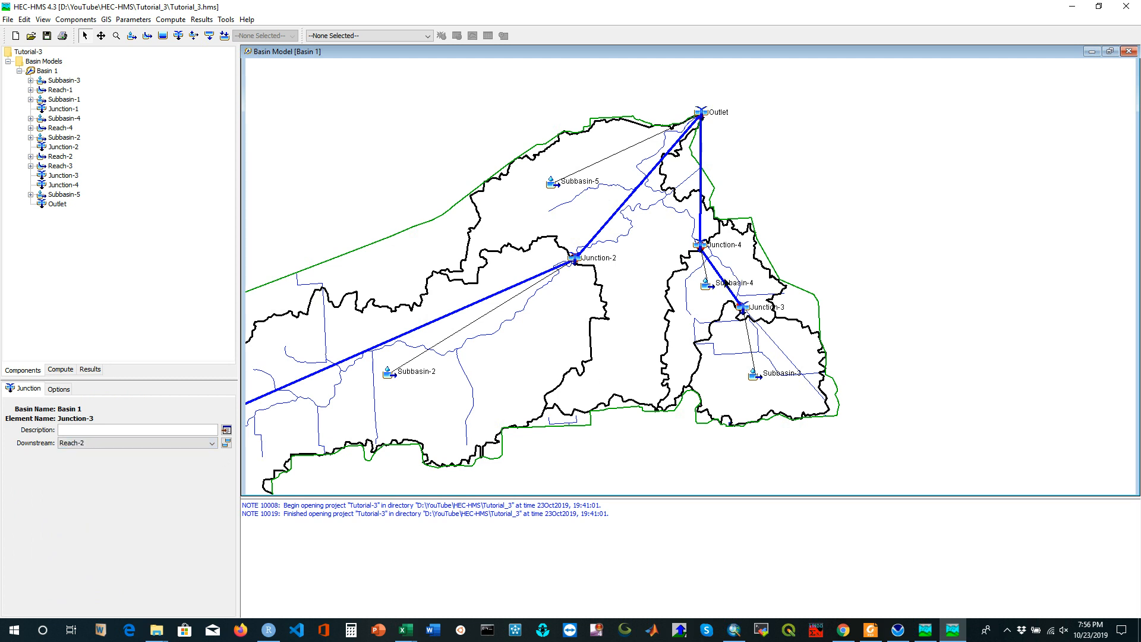
Connect Reach-2, between Junction-3 and Junction-4, downstream to Junction-4 and apply the change.
{"action": "left_click", "coordinate": [722, 280]}
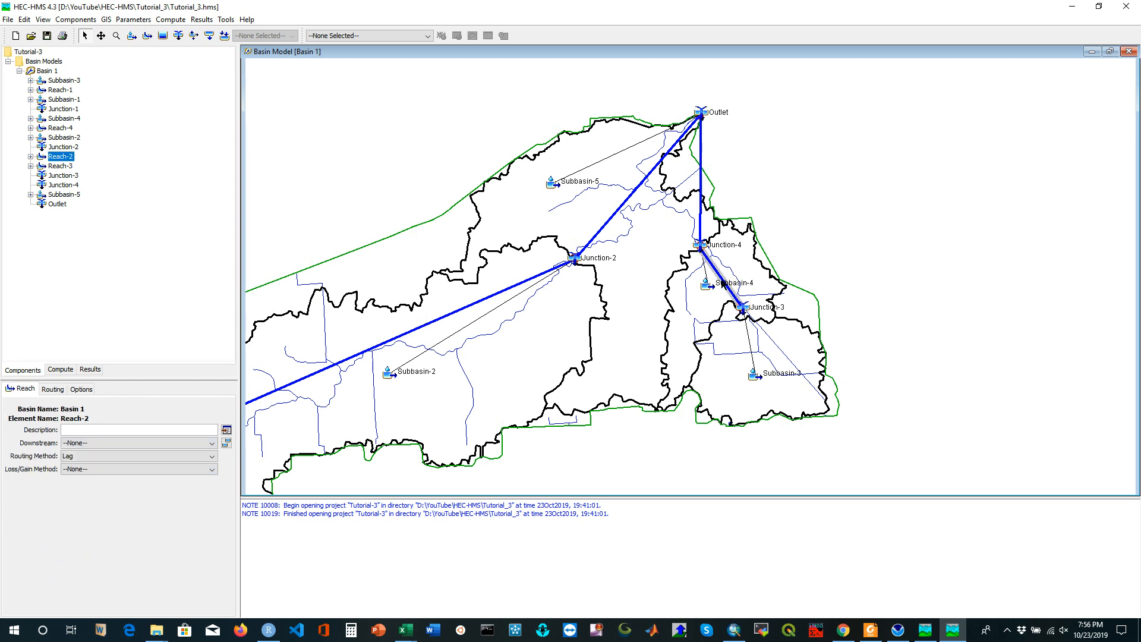
{"action": "left_click", "coordinate": [80, 443]}
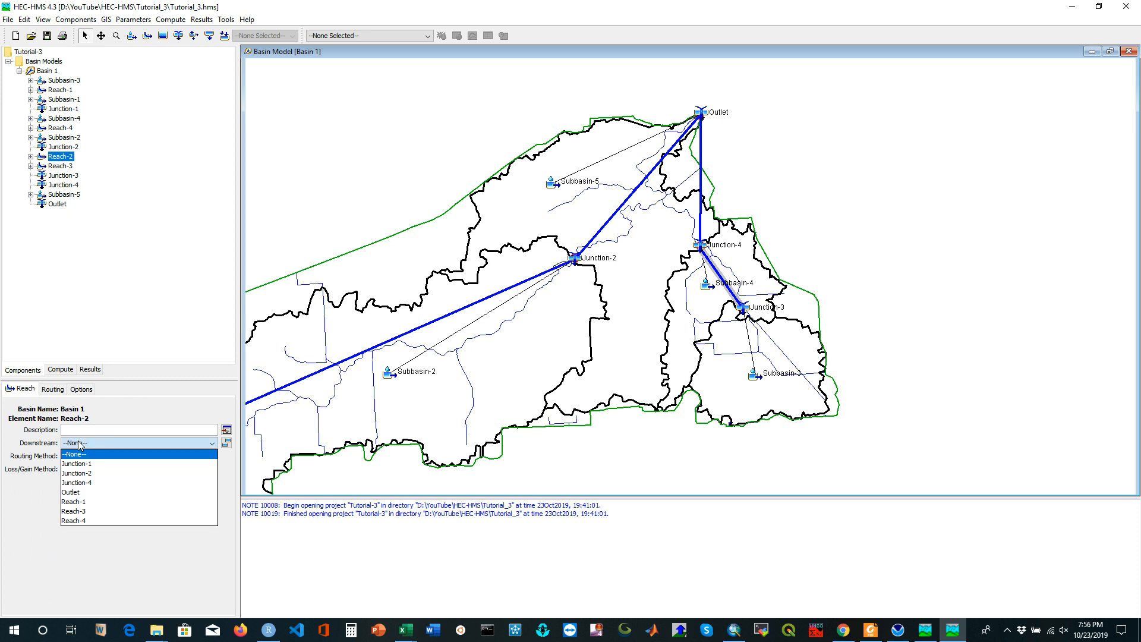
{"action": "left_click", "coordinate": [94, 483]}
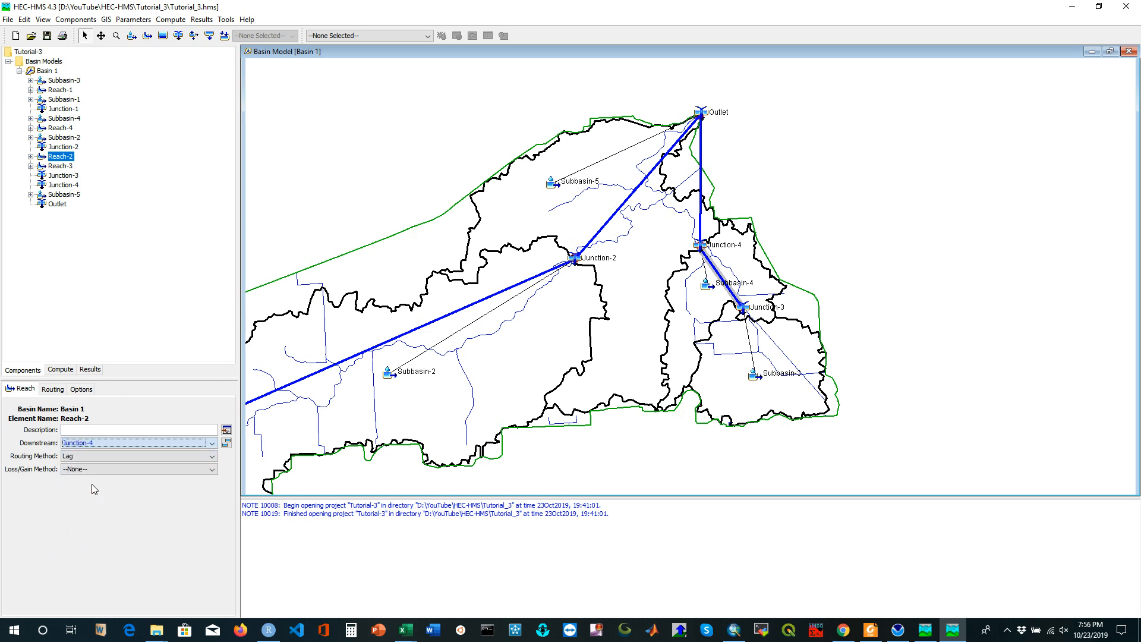
{"action": "left_click", "coordinate": [649, 347]}
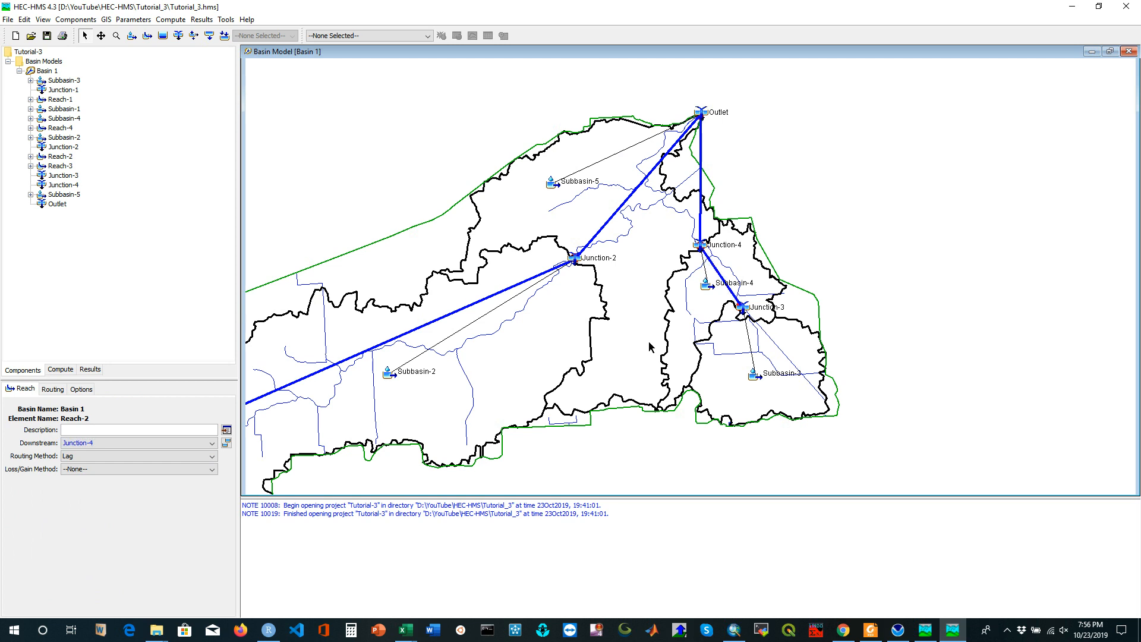
Connect Junction-4 downstream to Reach-4.
{"action": "left_click", "coordinate": [699, 247]}
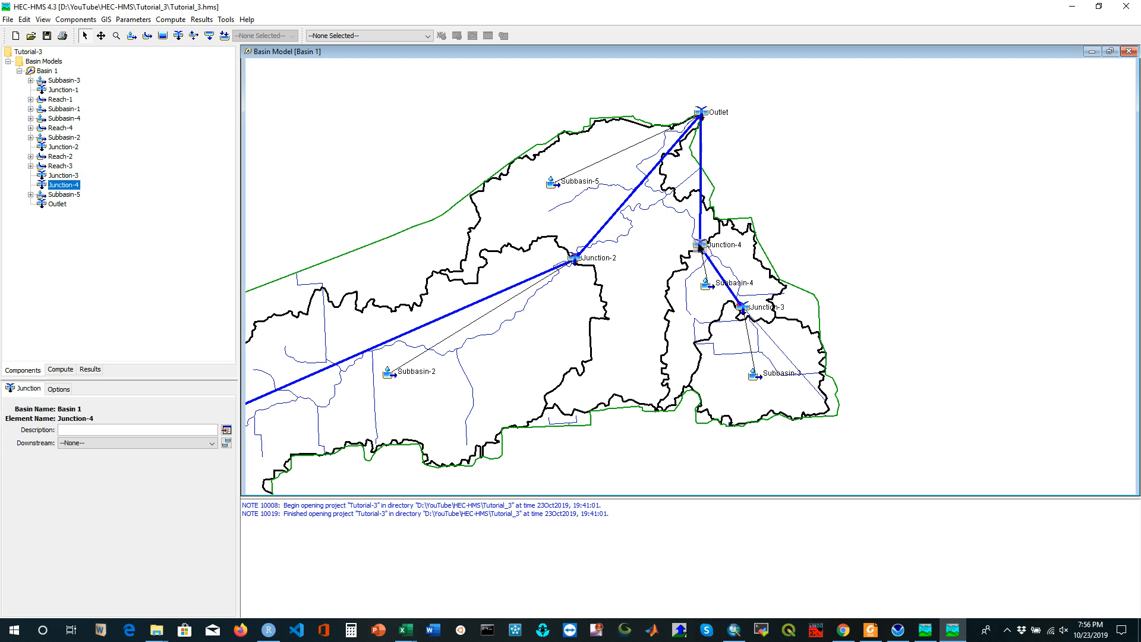
{"action": "left_click", "coordinate": [105, 444]}
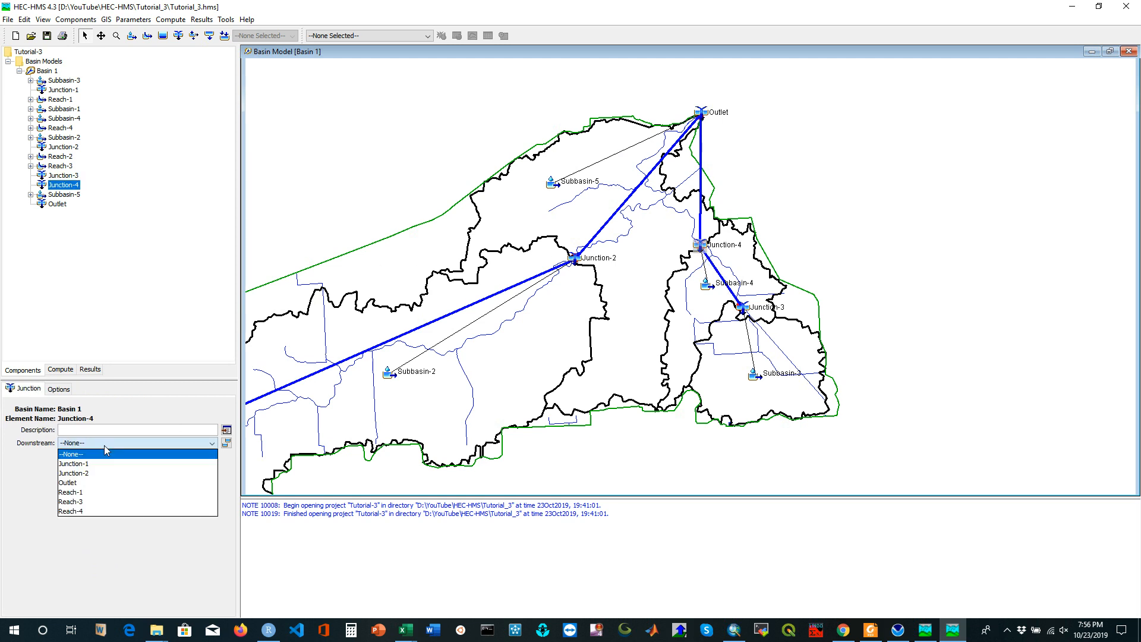
{"action": "left_click", "coordinate": [83, 511]}
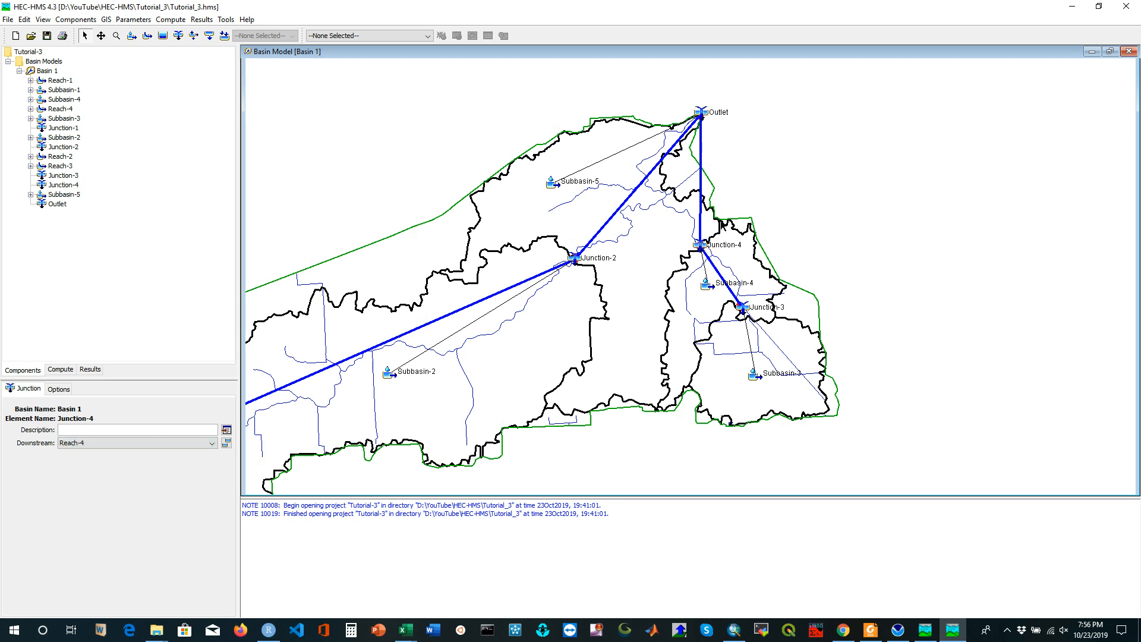
Connect Reach-4, between Junction-4 and the Outlet, downstream to the Outlet.
{"action": "left_click", "coordinate": [700, 164]}
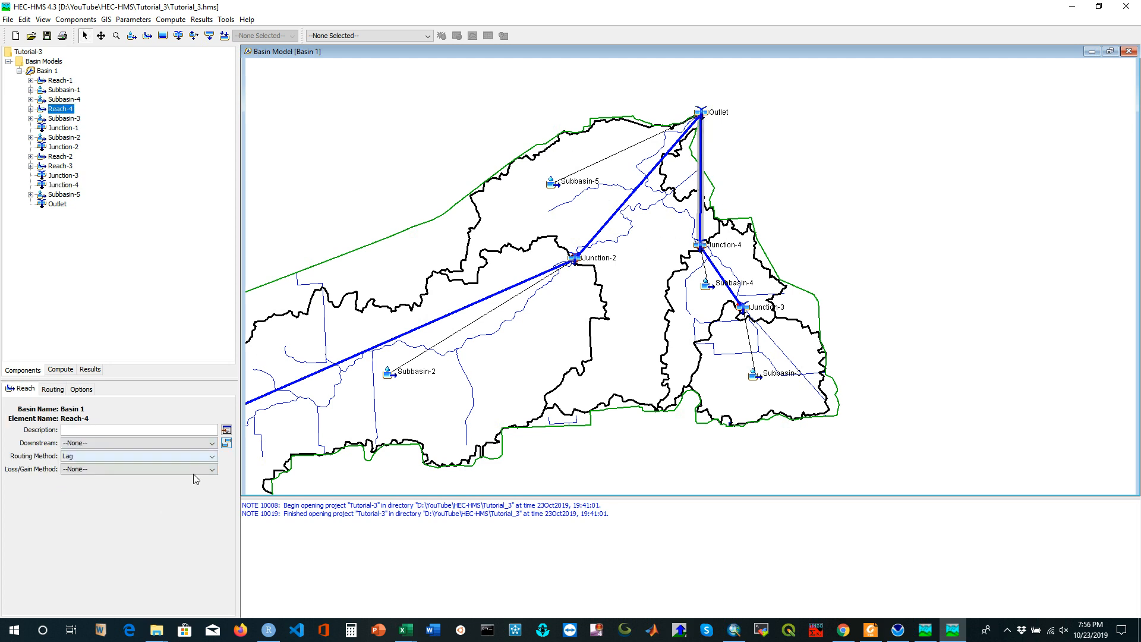
{"action": "left_click", "coordinate": [91, 445]}
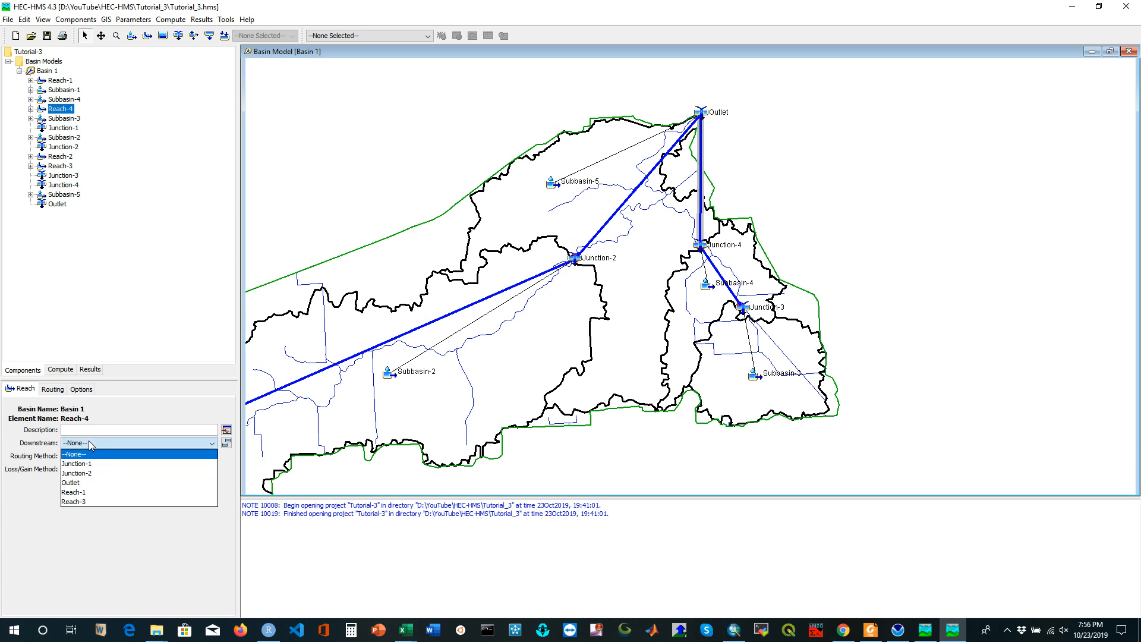
{"action": "left_click", "coordinate": [84, 484]}
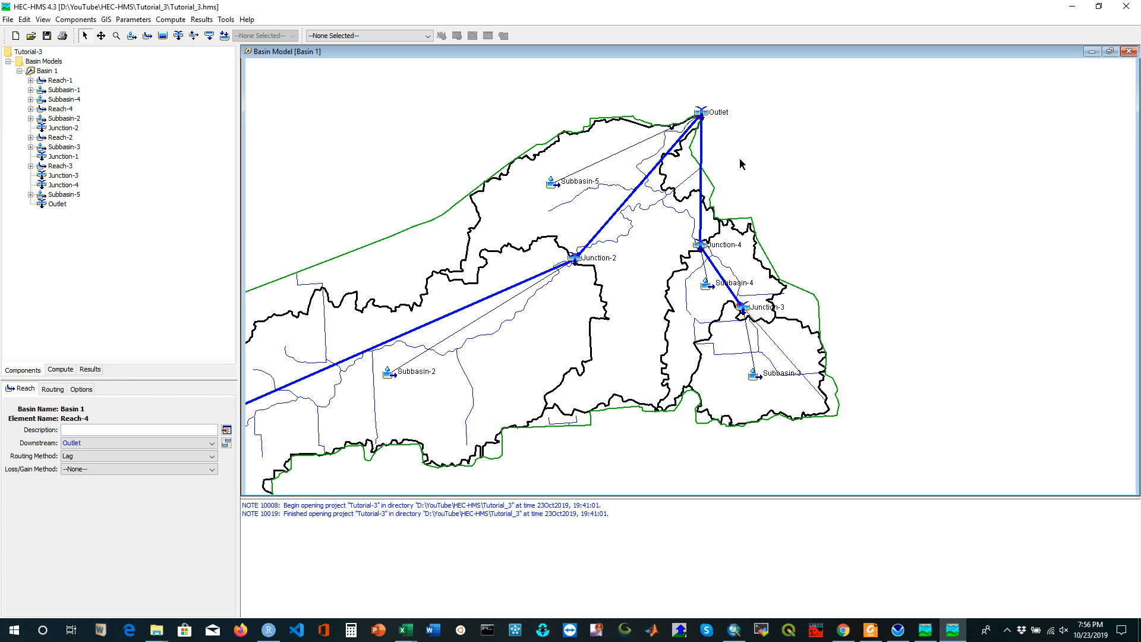
Hide the Sims Bayou streams layer on the Basin 1 map.
{"action": "scroll", "coordinate": [888, 183], "scroll_direction": "down", "scroll_amount": 2}
{"action": "scroll", "coordinate": [933, 181], "scroll_direction": "down", "scroll_amount": 2}
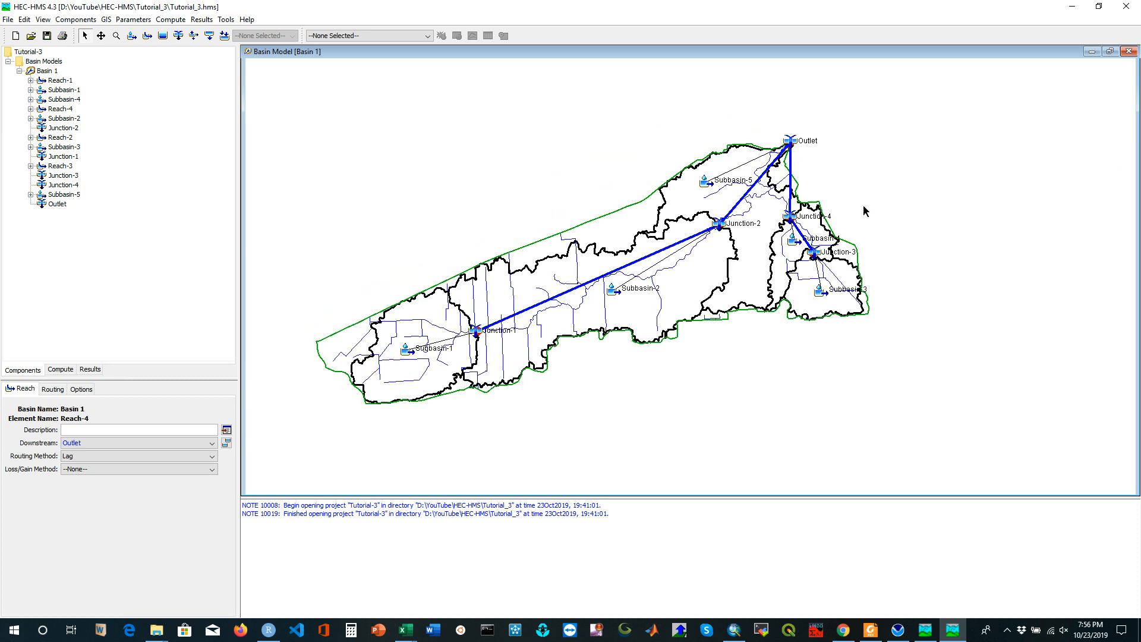
{"action": "scroll", "coordinate": [594, 308], "scroll_direction": "up", "scroll_amount": 1}
{"action": "scroll", "coordinate": [939, 204], "scroll_direction": "down", "scroll_amount": 1}
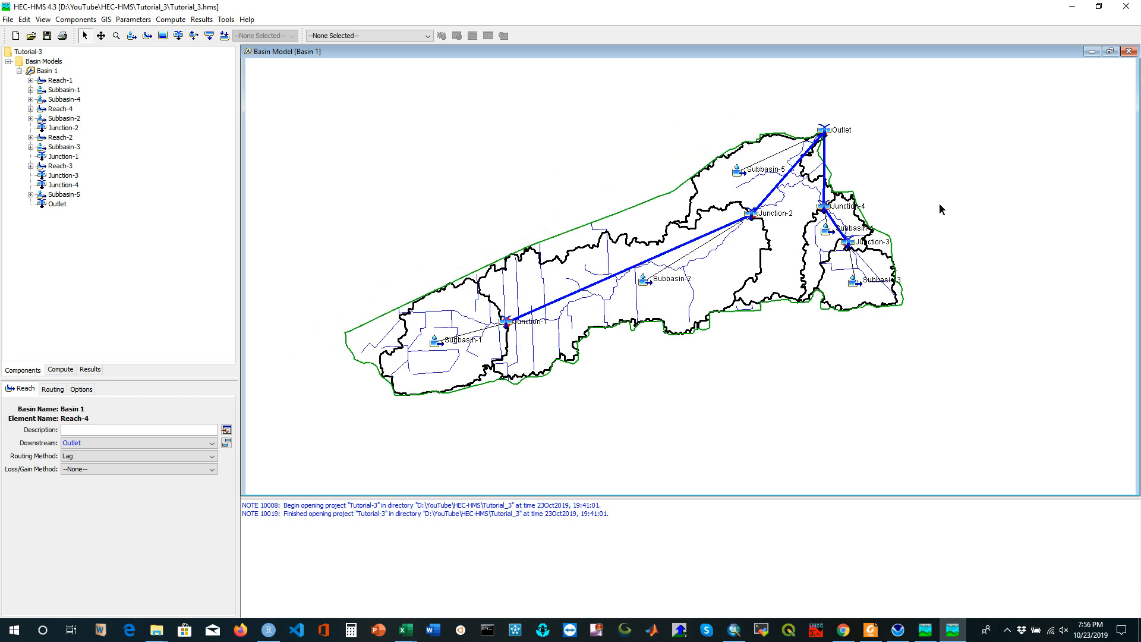
{"action": "scroll", "coordinate": [508, 319], "scroll_direction": "up", "scroll_amount": 1}
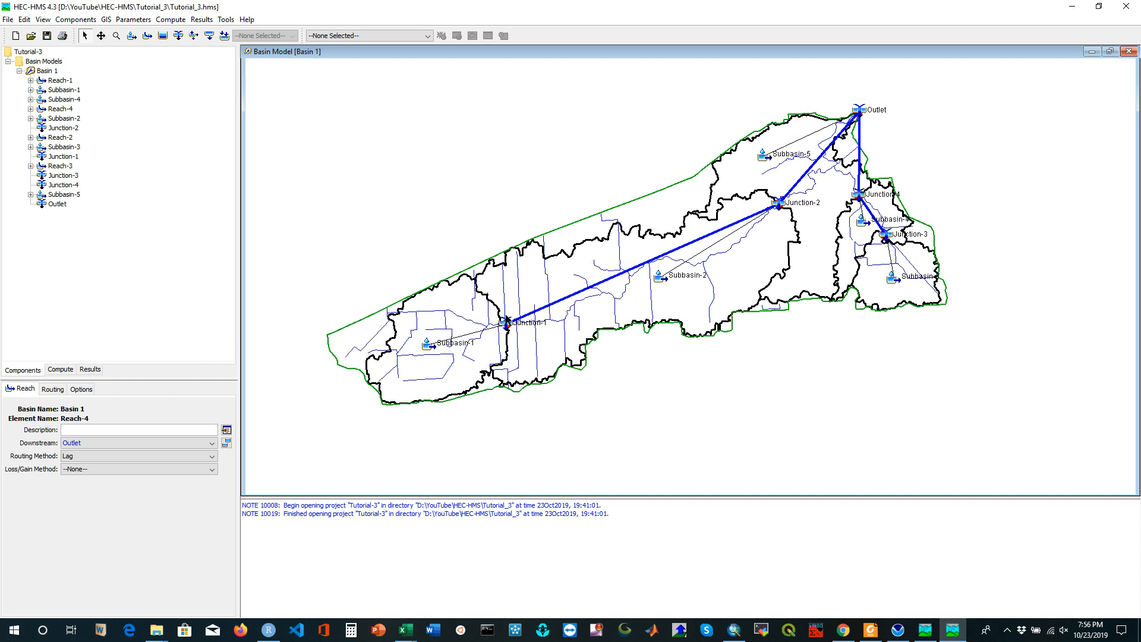
{"action": "scroll", "coordinate": [521, 319], "scroll_direction": "up", "scroll_amount": 1}
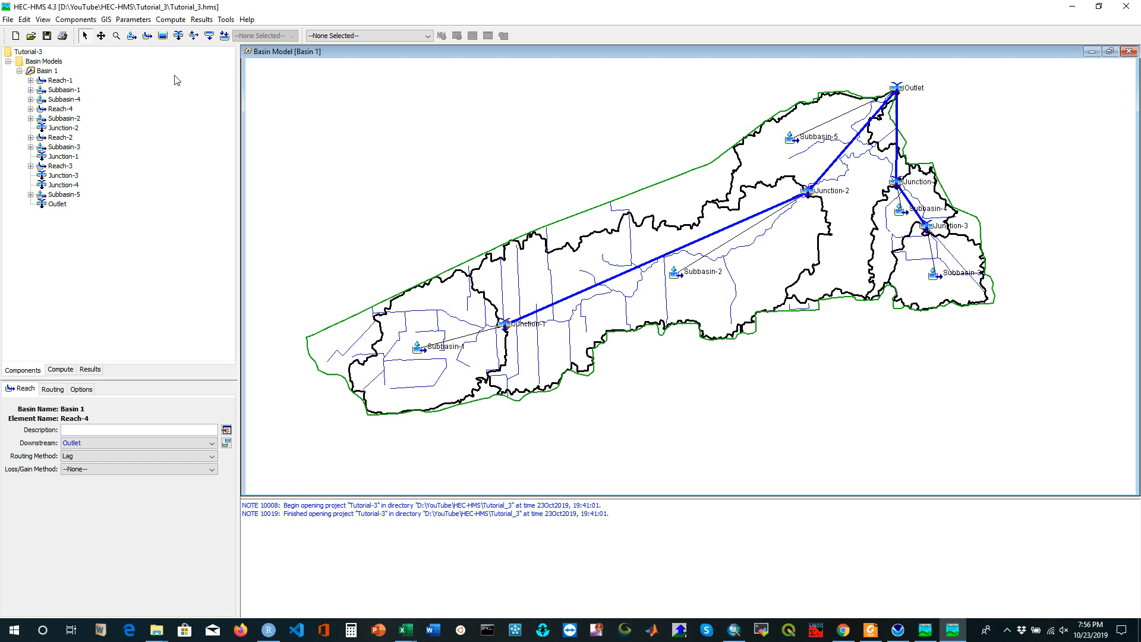
{"action": "left_click", "coordinate": [42, 20]}
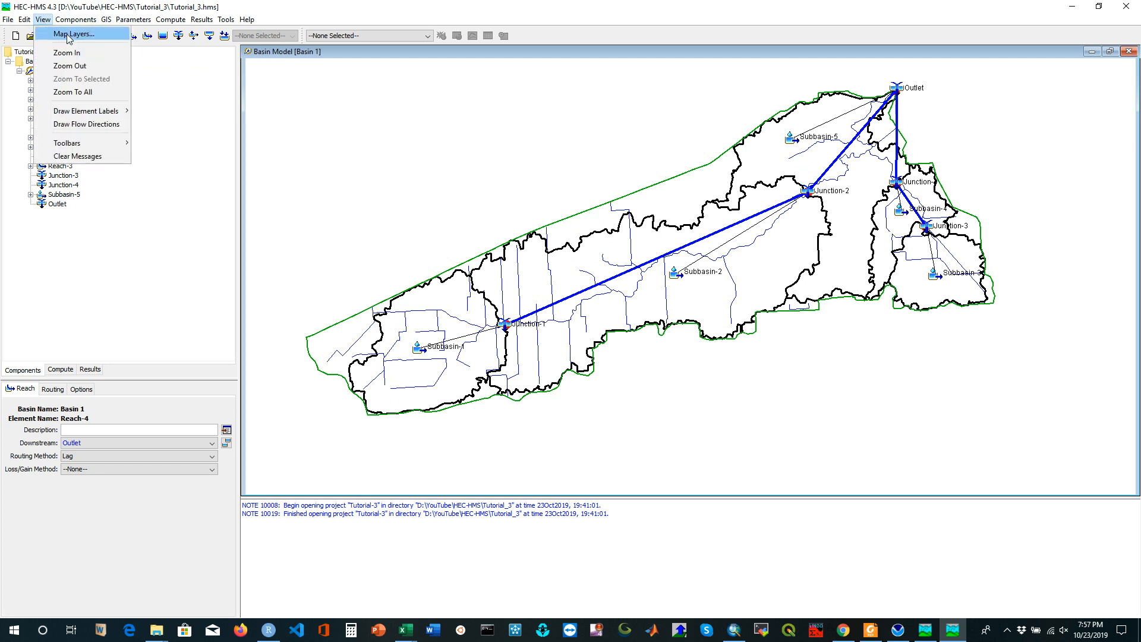
{"action": "left_click", "coordinate": [68, 36]}
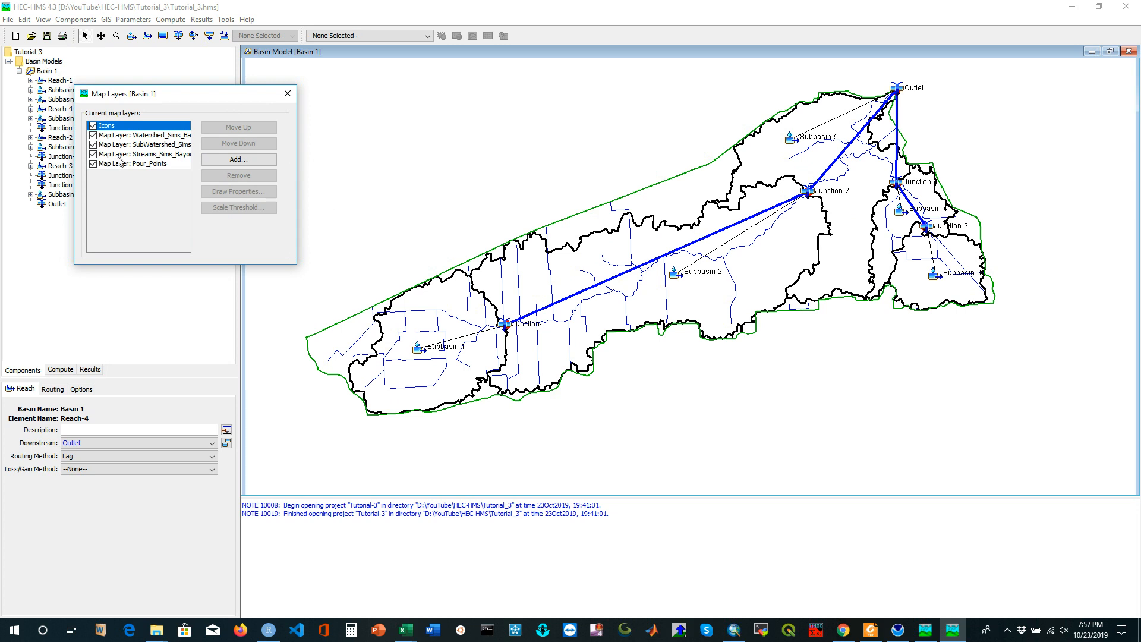
{"action": "left_click", "coordinate": [96, 155]}
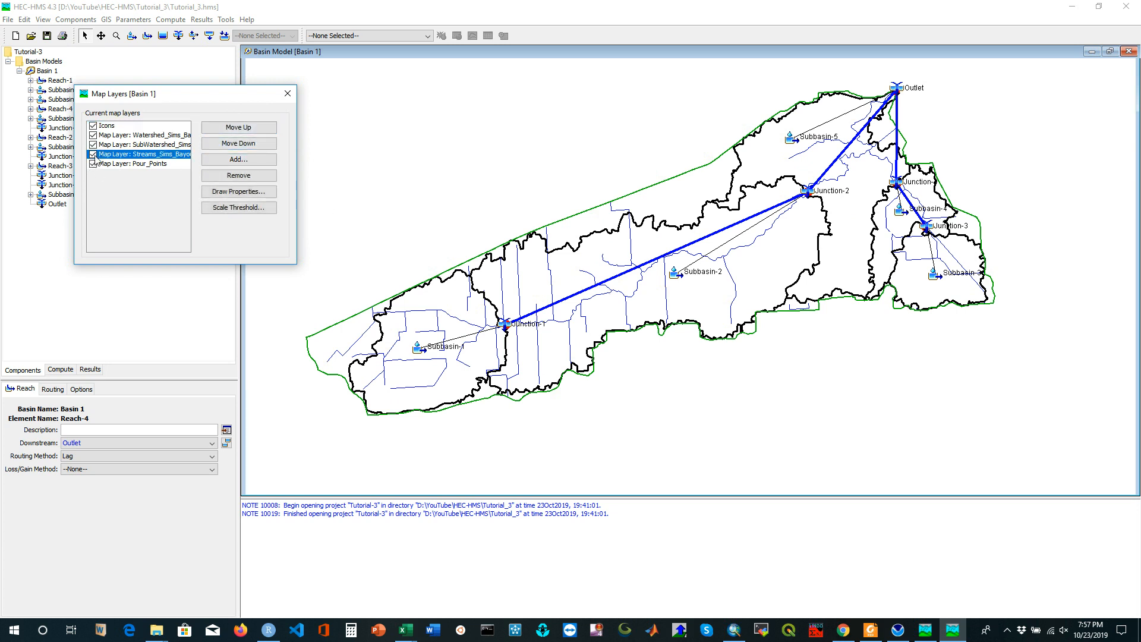
{"action": "left_click", "coordinate": [93, 155]}
{"action": "left_click", "coordinate": [288, 93]}
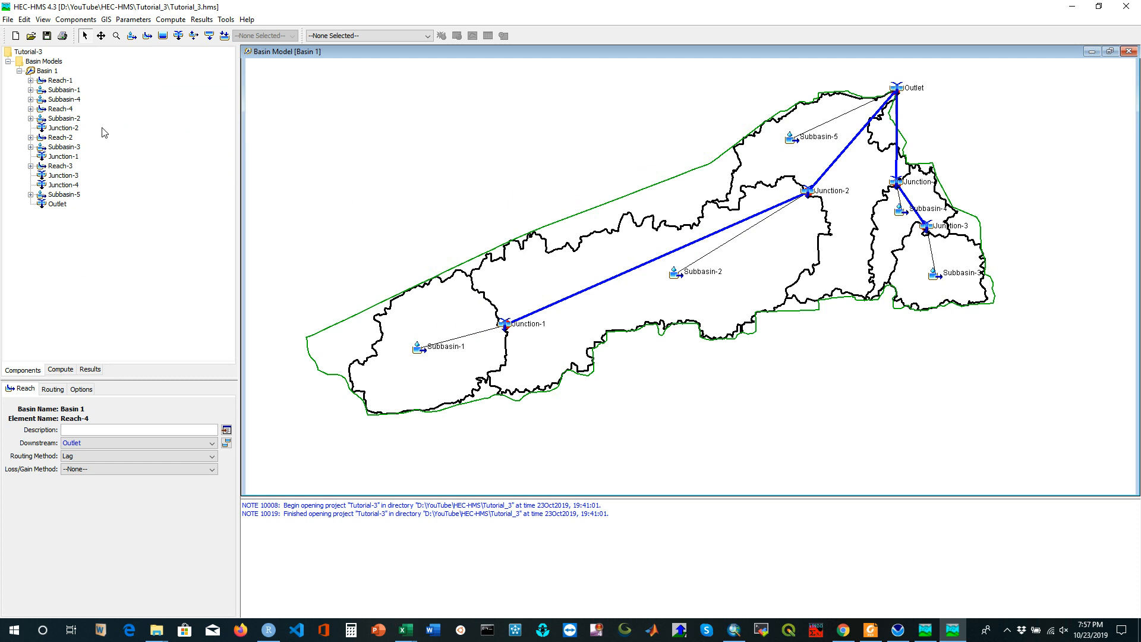
Set Subbasin-1's area to 14.2068 mi² and its curve number loss to 0.5 in initial abstraction, curve number 95 and 15% impervious.
{"action": "left_click", "coordinate": [55, 91]}
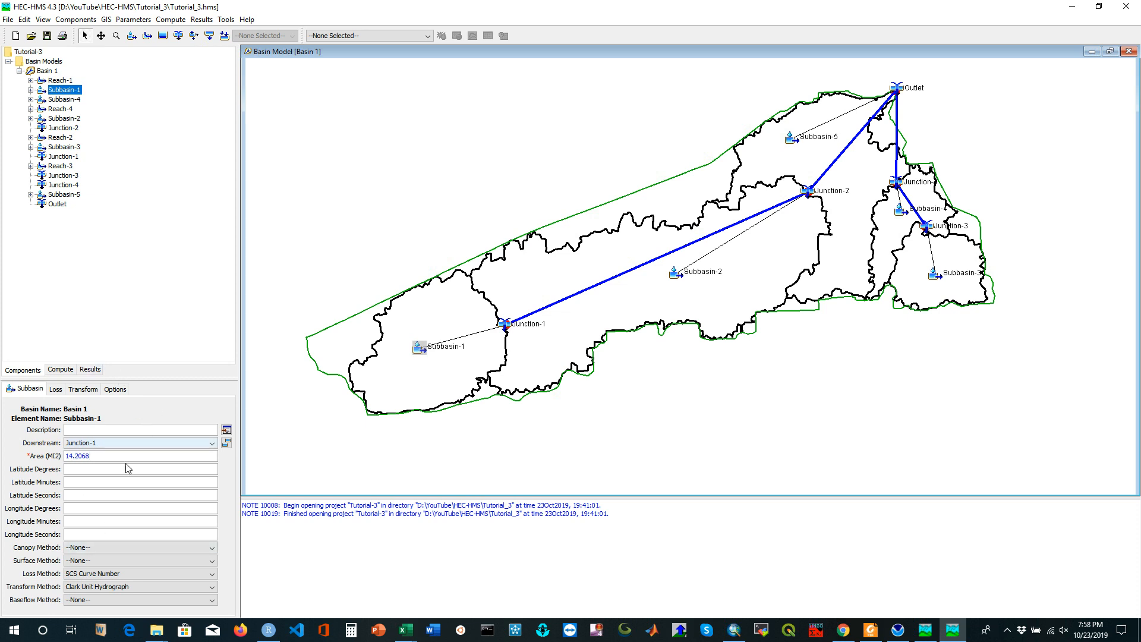
{"action": "left_click", "coordinate": [57, 391]}
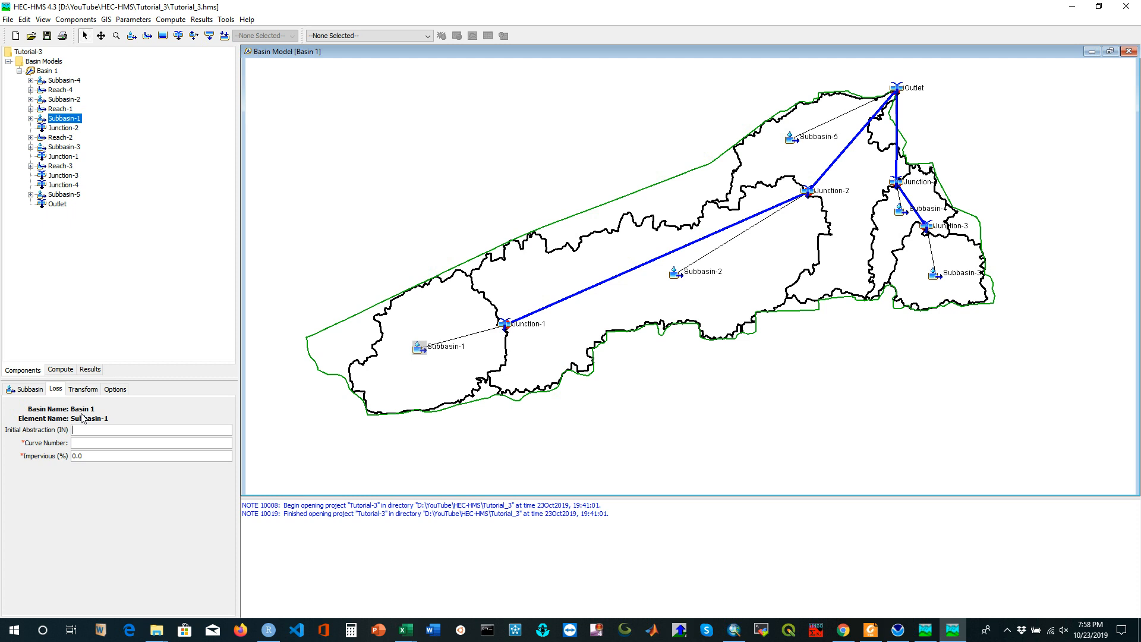
{"action": "left_click", "coordinate": [85, 431]}
{"action": "type", "text": "0.5"}
{"action": "type", "text": "95"}
{"action": "key", "text": "Tab"}
{"action": "type", "text": "15"}
Set Subbasin-1's Clark transform to a time of concentration of 12 hr and a storage coefficient of 2.28 hr.
{"action": "left_click", "coordinate": [82, 392]}
{"action": "left_click", "coordinate": [104, 444]}
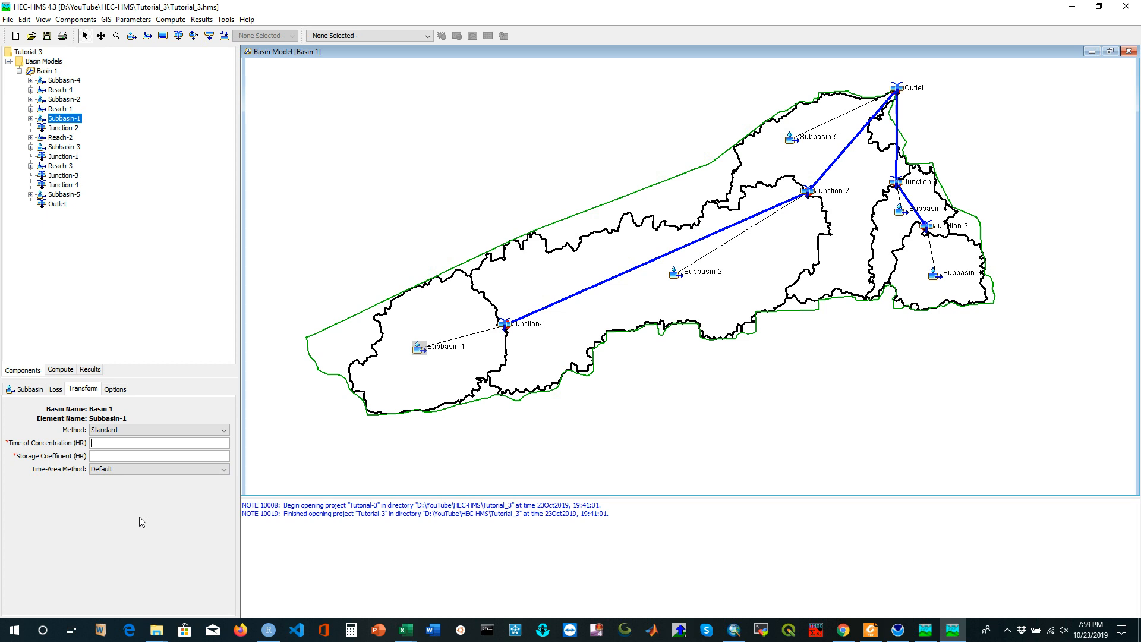
{"action": "type", "text": "12"}
{"action": "left_click", "coordinate": [134, 456]}
{"action": "type", "text": "2.28"}
{"action": "key", "text": "Tab"}
Change Subbasin-2's loss method to SCS Curve Number and its baseflow method to None, accepting the loss of current data.
{"action": "left_click", "coordinate": [675, 273]}
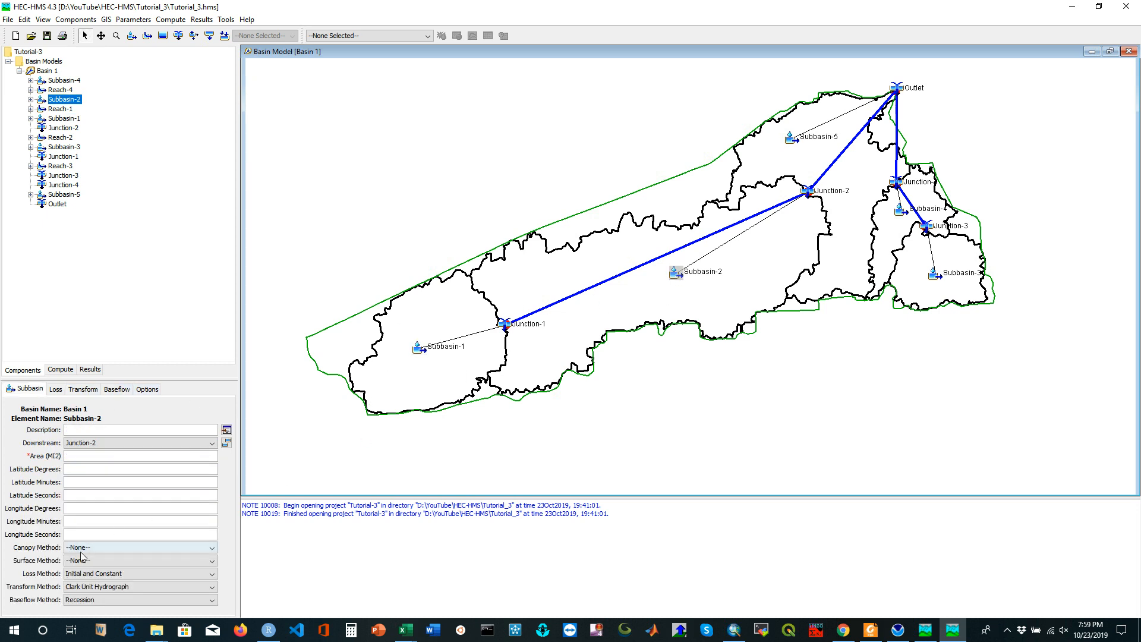
{"action": "left_click", "coordinate": [106, 574]}
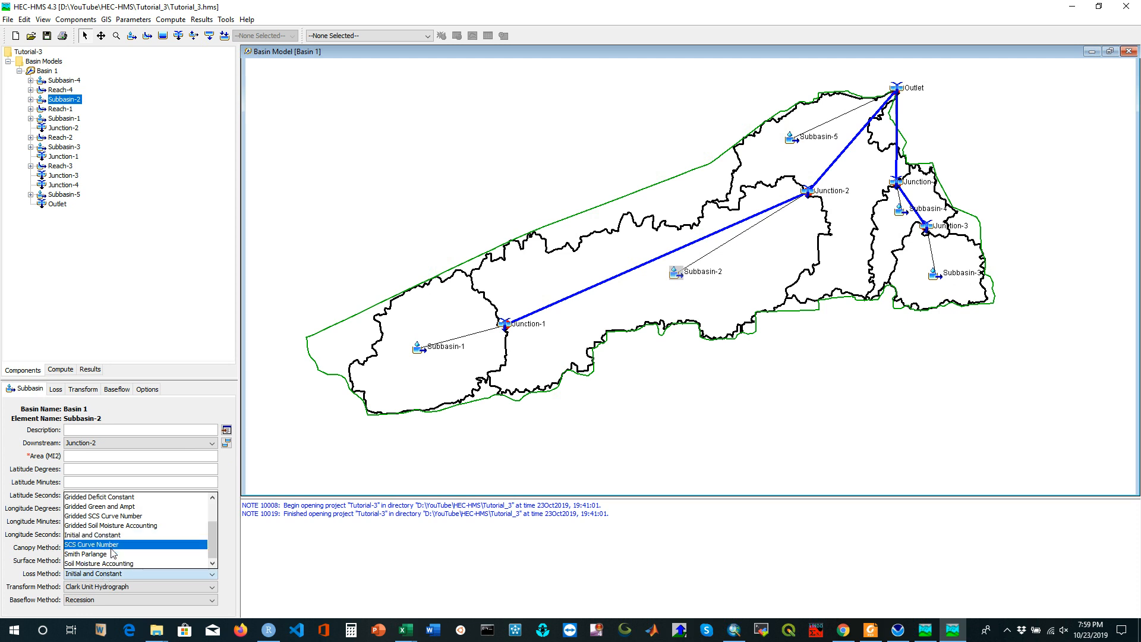
{"action": "left_click", "coordinate": [112, 544]}
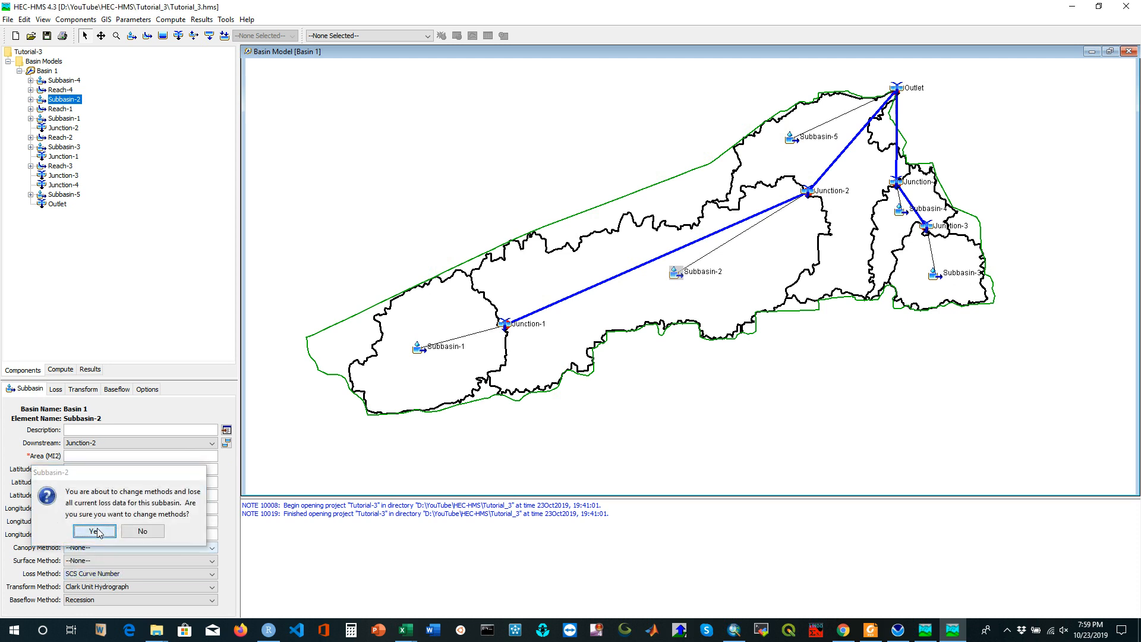
{"action": "left_click", "coordinate": [108, 533]}
{"action": "left_click", "coordinate": [89, 600]}
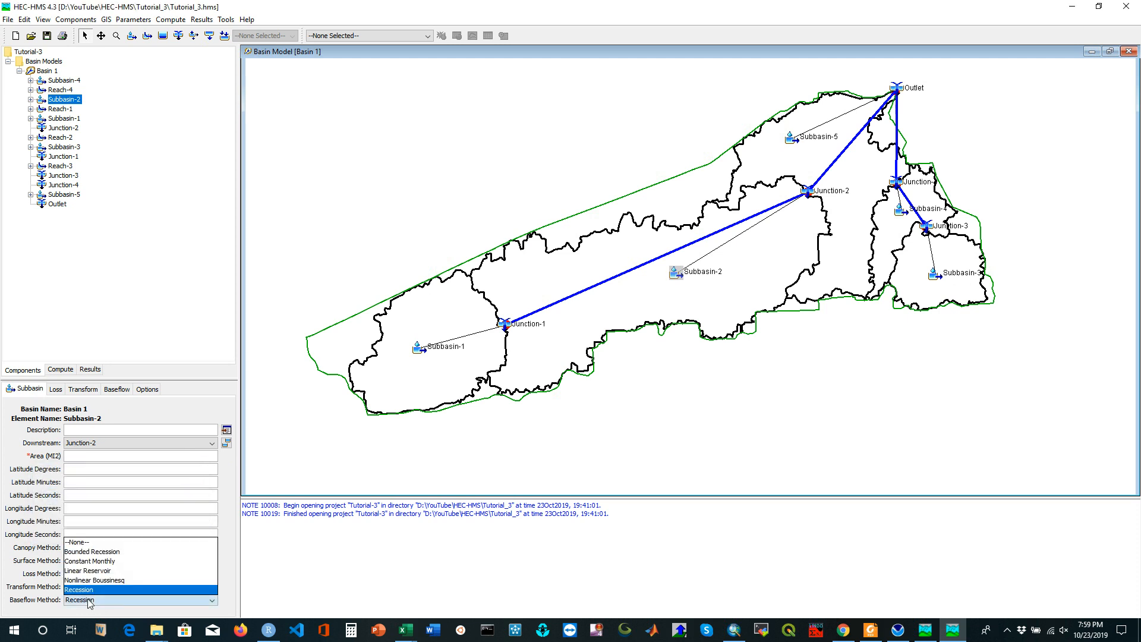
{"action": "left_click", "coordinate": [85, 543]}
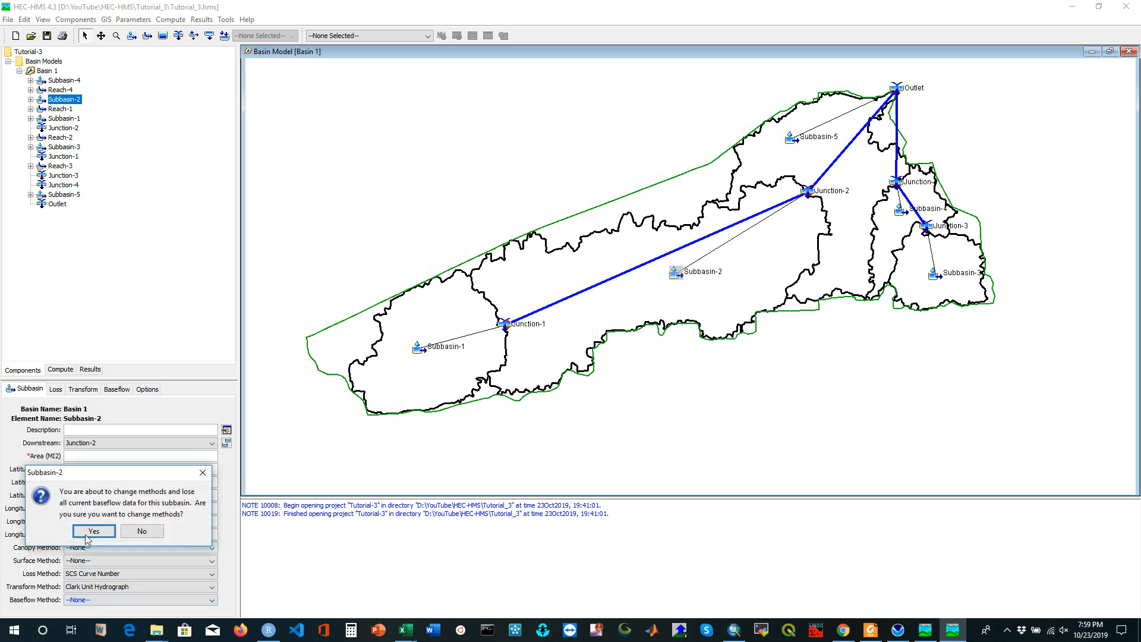
{"action": "left_click", "coordinate": [98, 534]}
Set Subbasin-2's area to 37.202 mi² and its loss to 0.5 in initial abstraction and curve number 90.
{"action": "left_click", "coordinate": [86, 456]}
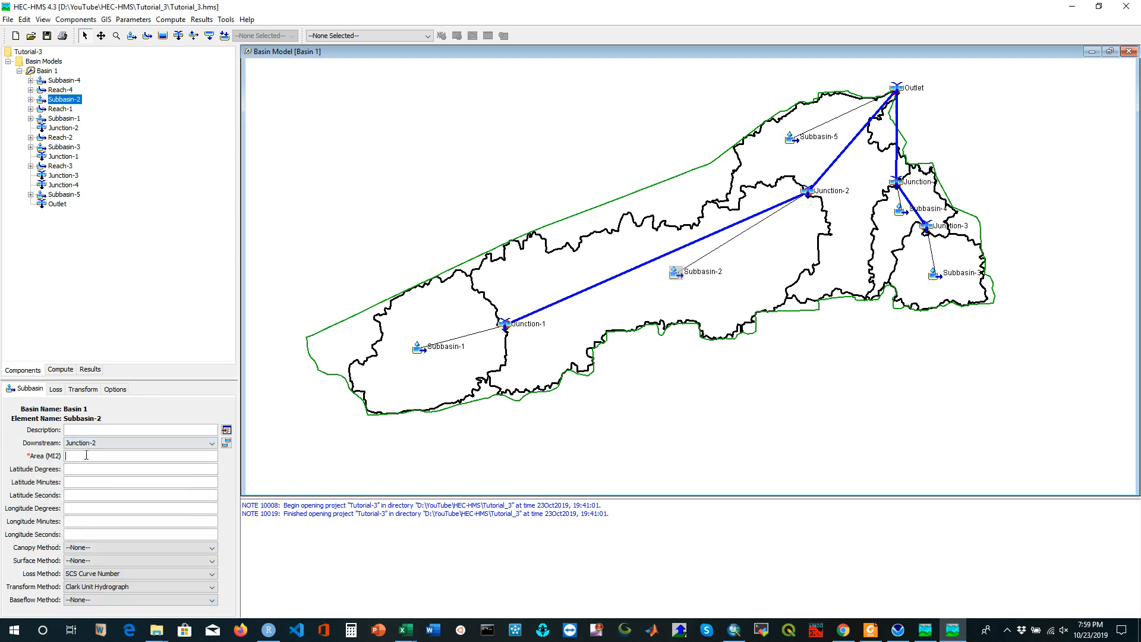
{"action": "type", "text": "37.202"}
{"action": "left_click", "coordinate": [56, 389]}
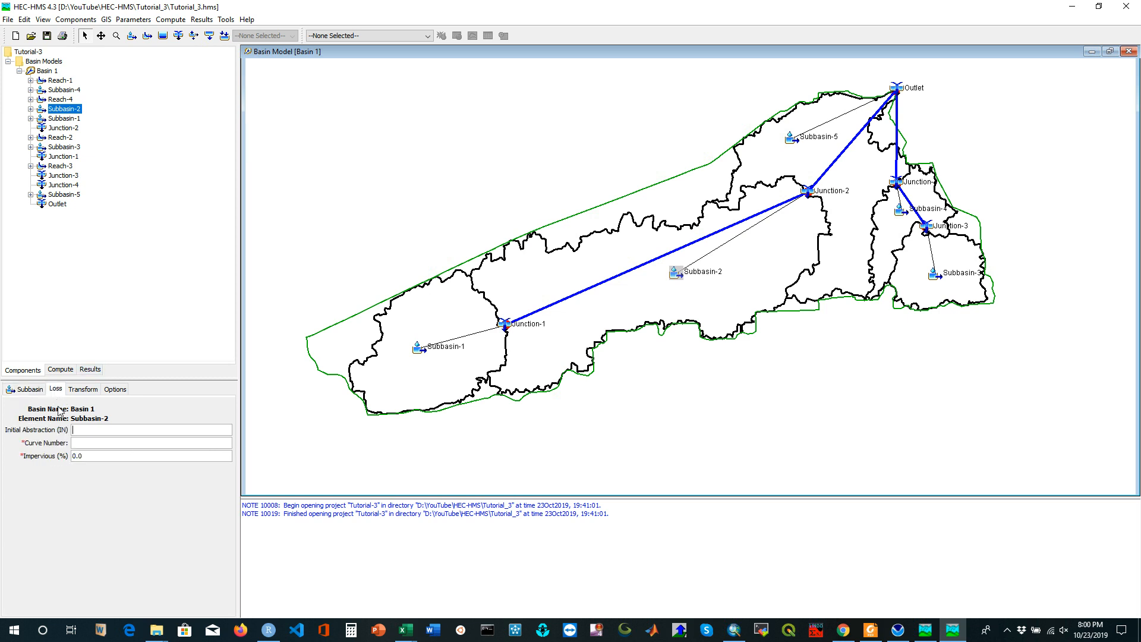
{"action": "type", "text": "0.5"}
{"action": "left_click", "coordinate": [87, 442]}
{"action": "type", "text": "90"}
{"action": "left_click", "coordinate": [85, 456]}
Set Subbasin-2's Clark transform to a time of concentration of 14.21 hr and a storage coefficient of 0.2 hr.
{"action": "left_click", "coordinate": [81, 390]}
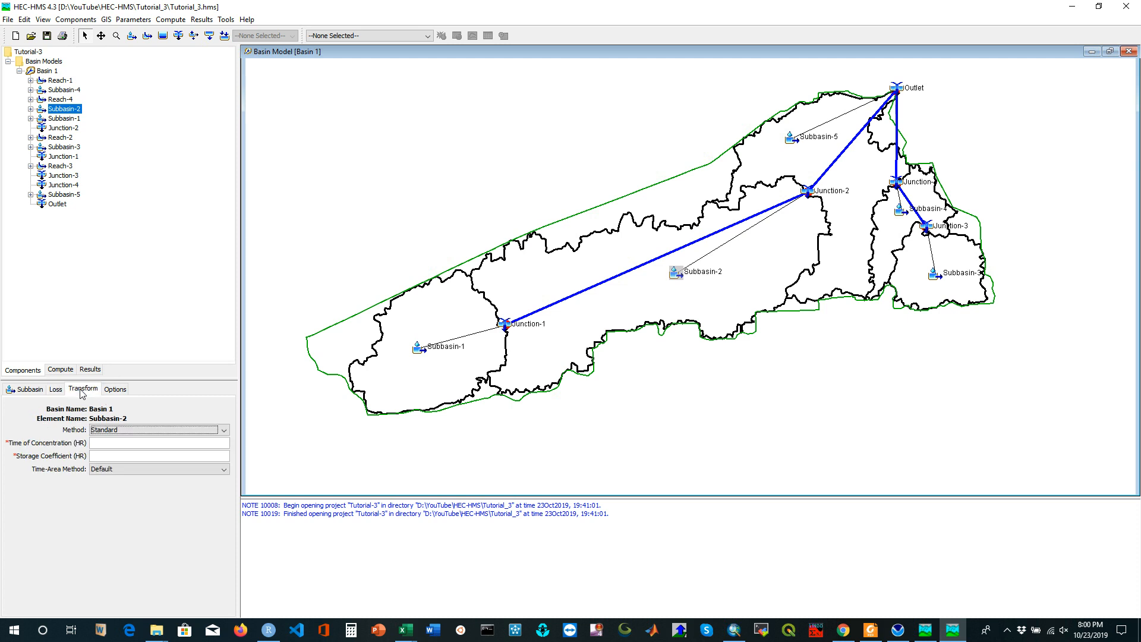
{"action": "left_click", "coordinate": [103, 441]}
{"action": "type", "text": "14.21"}
{"action": "left_click", "coordinate": [115, 456]}
{"action": "type", "text": "0.2"}
{"action": "key", "text": "Tab"}
Change Subbasin-3's loss method to SCS Curve Number.
{"action": "left_click", "coordinate": [933, 277]}
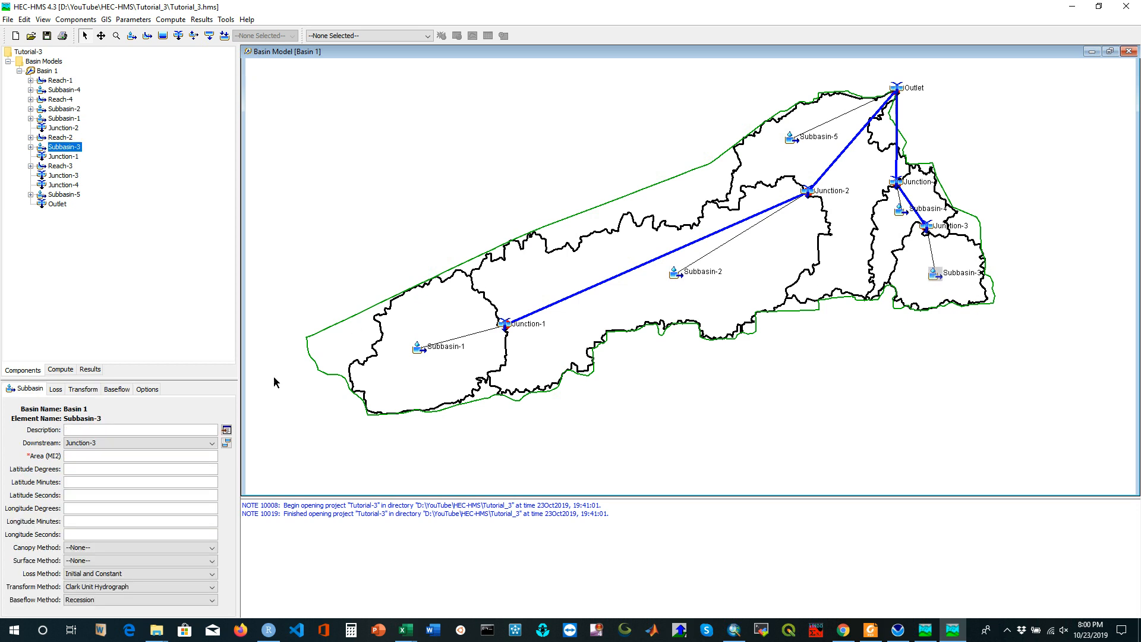
{"action": "left_click", "coordinate": [89, 574]}
{"action": "left_click", "coordinate": [93, 546]}
{"action": "left_click", "coordinate": [111, 542]}
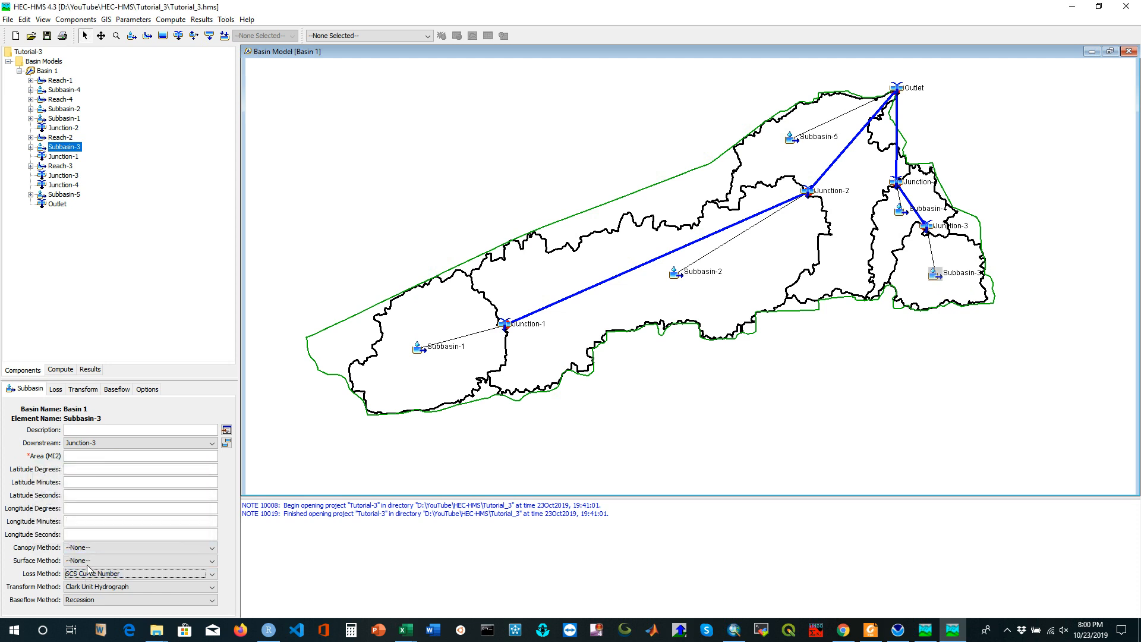
Set Subbasin-3's baseflow method to None, accepting the loss of current data, and its area to 5.748 mi².
{"action": "left_click", "coordinate": [80, 600]}
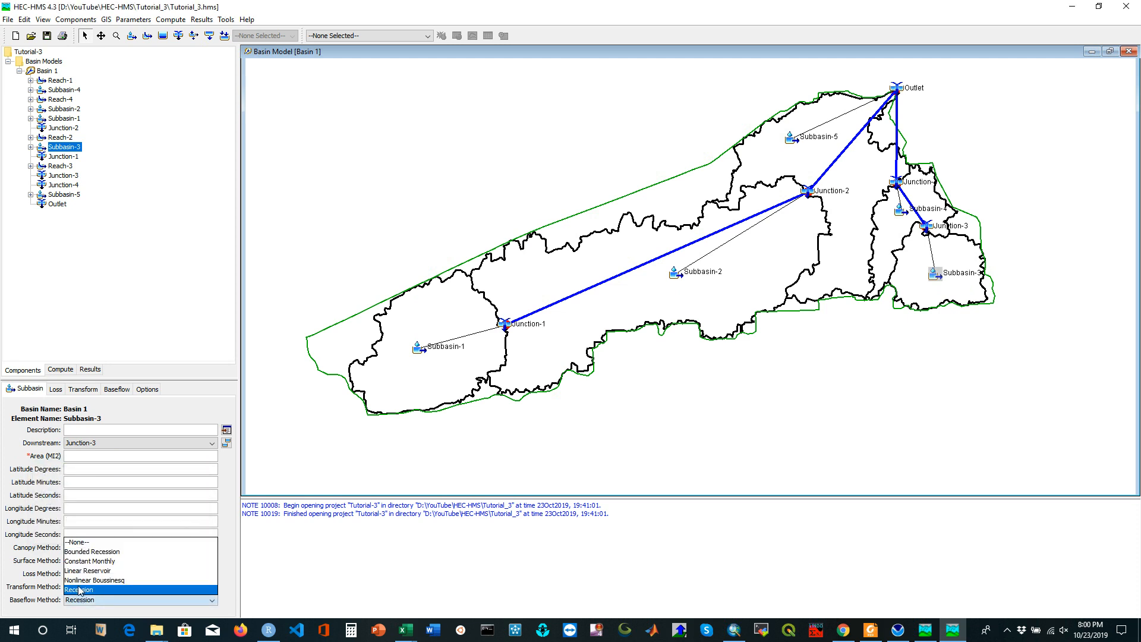
{"action": "left_click", "coordinate": [78, 542]}
{"action": "left_click", "coordinate": [92, 538]}
{"action": "left_click", "coordinate": [79, 456]}
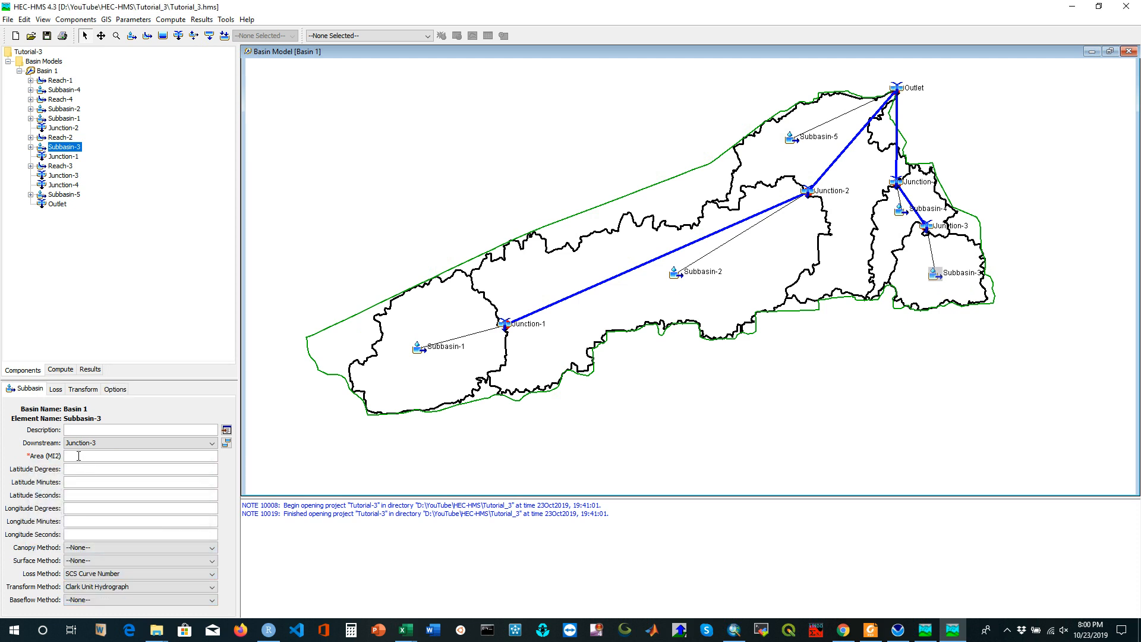
{"action": "type", "text": "5.748"}
Set Subbasin-3's loss to 0.5 in initial abstraction, curve number 80 and 10 % impervious.
{"action": "left_click", "coordinate": [59, 391]}
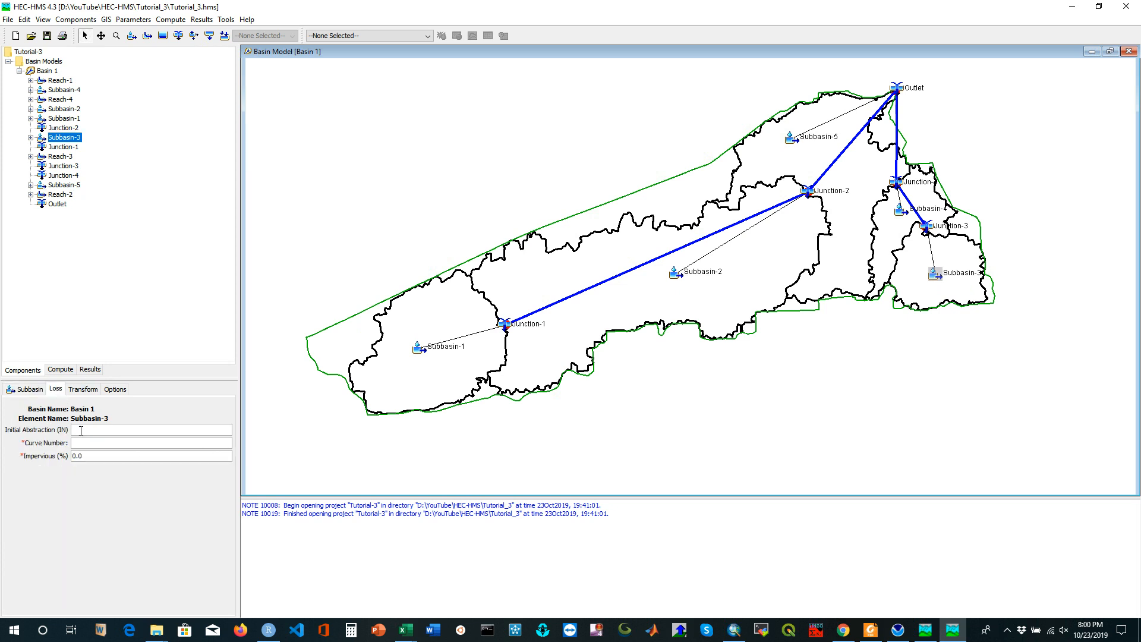
{"action": "type", "text": "0.5"}
{"action": "left_click", "coordinate": [88, 443]}
{"action": "type", "text": "80"}
{"action": "left_click_drag", "start_coordinate": [104, 453], "coordinate": [52, 455]}
{"action": "type", "text": "10"}
Set Subbasin-3's Clark transform to a time of concentration of 5.10 hr and a storage coefficient of 3.90 hr.
{"action": "left_click", "coordinate": [83, 390]}
{"action": "left_click", "coordinate": [100, 442]}
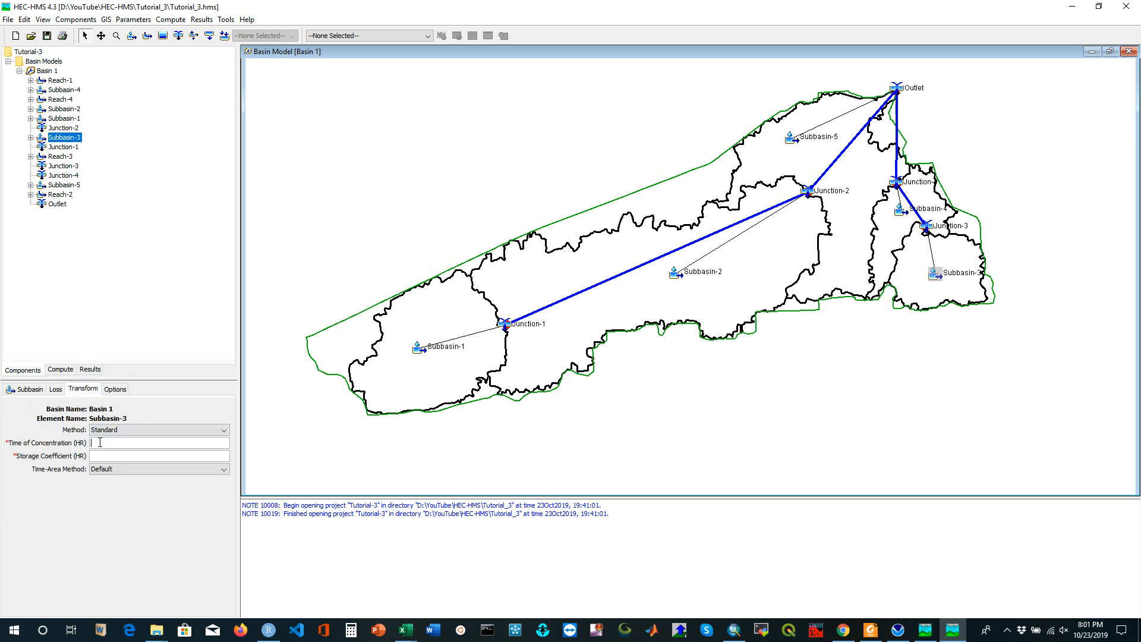
{"action": "type", "text": "5.10"}
{"action": "left_click", "coordinate": [104, 456]}
{"action": "type", "text": "3.90"}
Change Subbasin-4's loss method to SCS Curve Number and its baseflow method to None, accepting the loss of current data.
{"action": "left_click", "coordinate": [901, 211]}
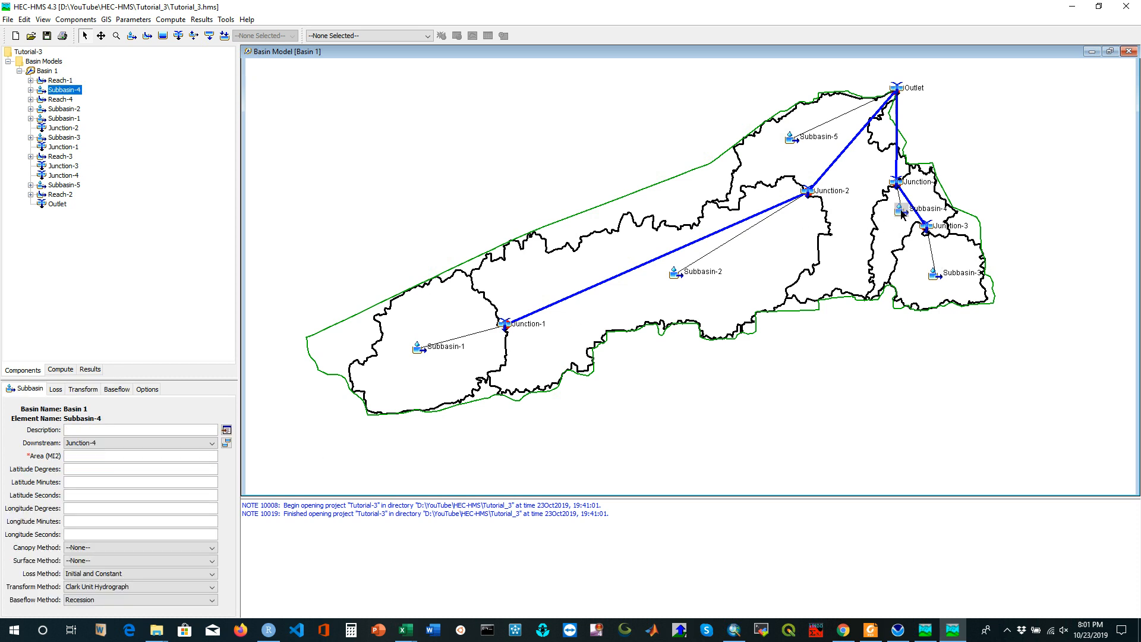
{"action": "left_click", "coordinate": [89, 573]}
{"action": "left_click", "coordinate": [89, 539]}
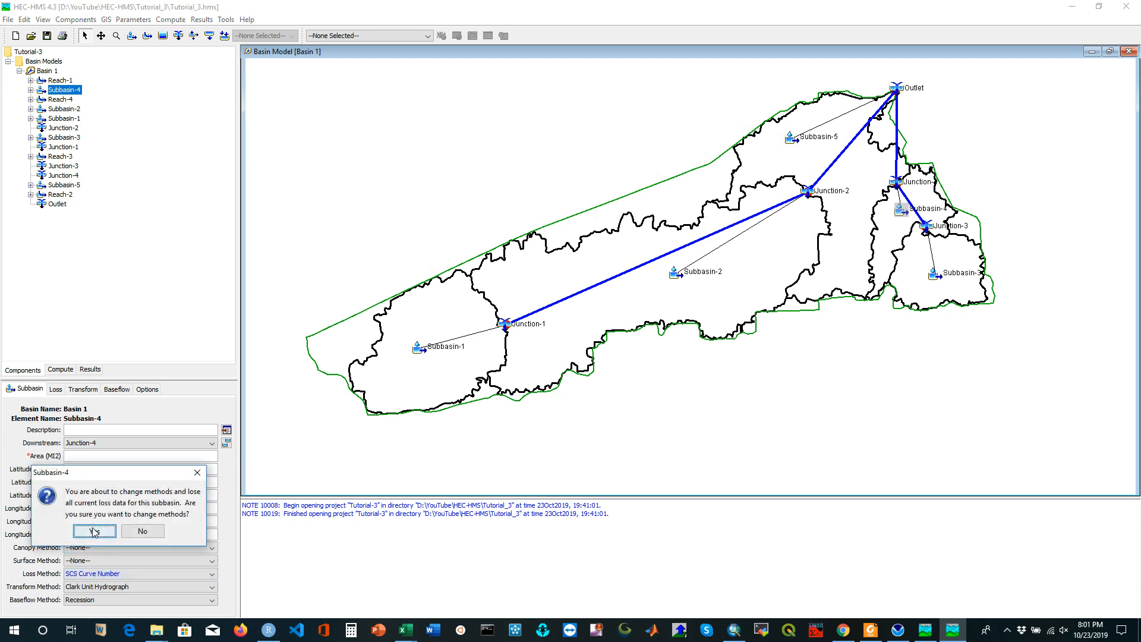
{"action": "left_click", "coordinate": [93, 531]}
{"action": "left_click", "coordinate": [86, 600]}
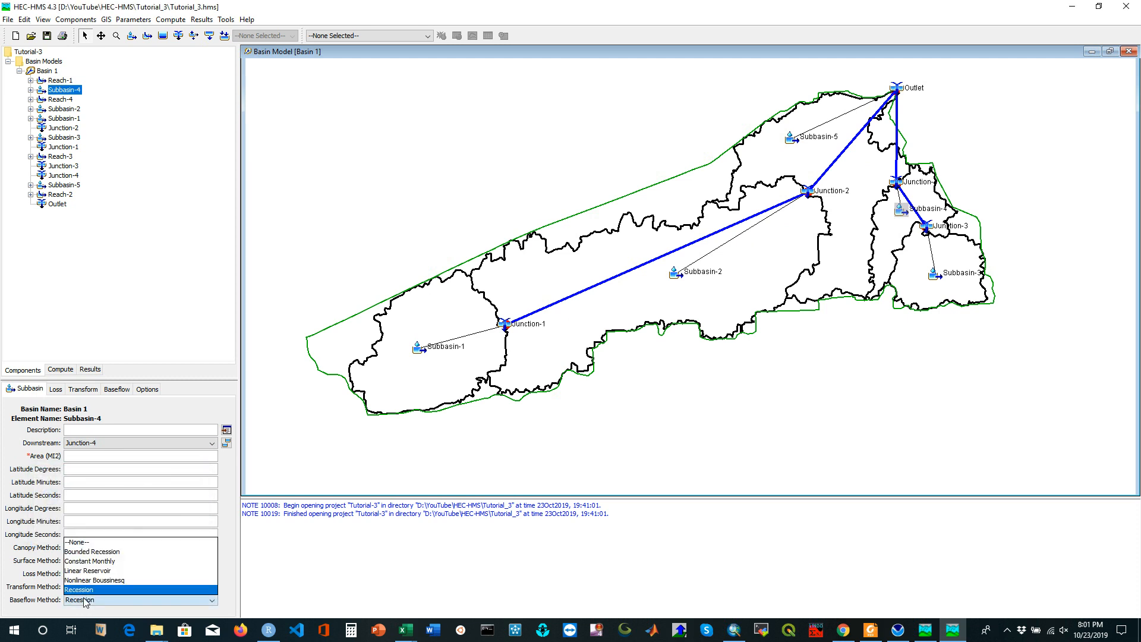
{"action": "left_click", "coordinate": [80, 542]}
{"action": "left_click", "coordinate": [93, 531]}
Set Subbasin-4's area to 4.844 mi² and its loss to 0.5 in initial abstraction, curve number 80 and 15 % impervious.
{"action": "left_click", "coordinate": [86, 456]}
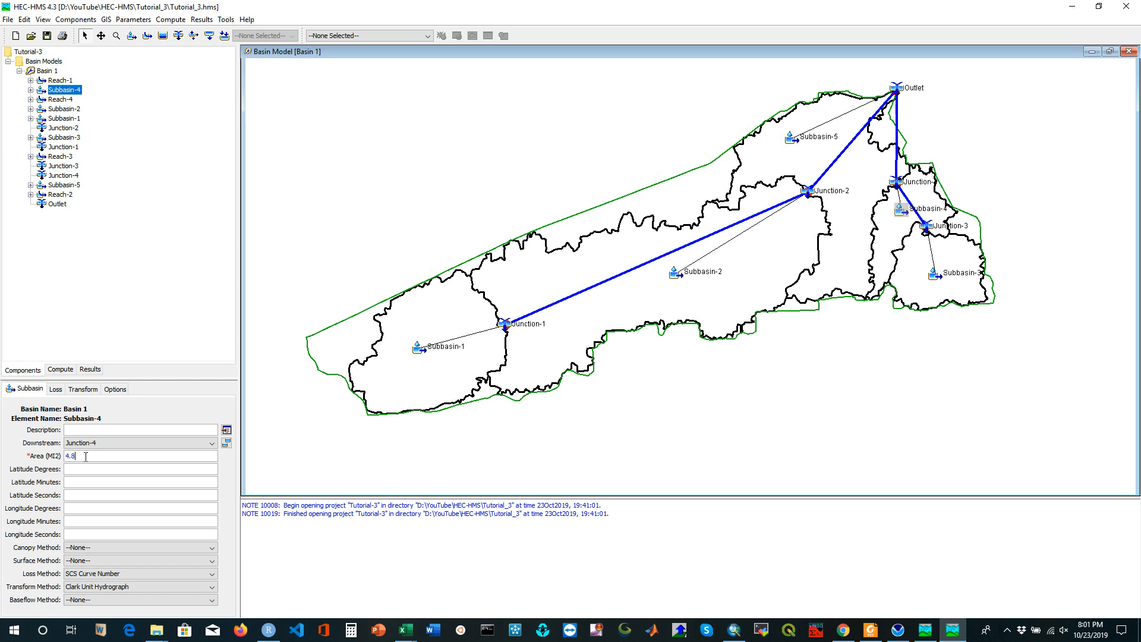
{"action": "type", "text": "4.844"}
{"action": "left_click", "coordinate": [56, 389]}
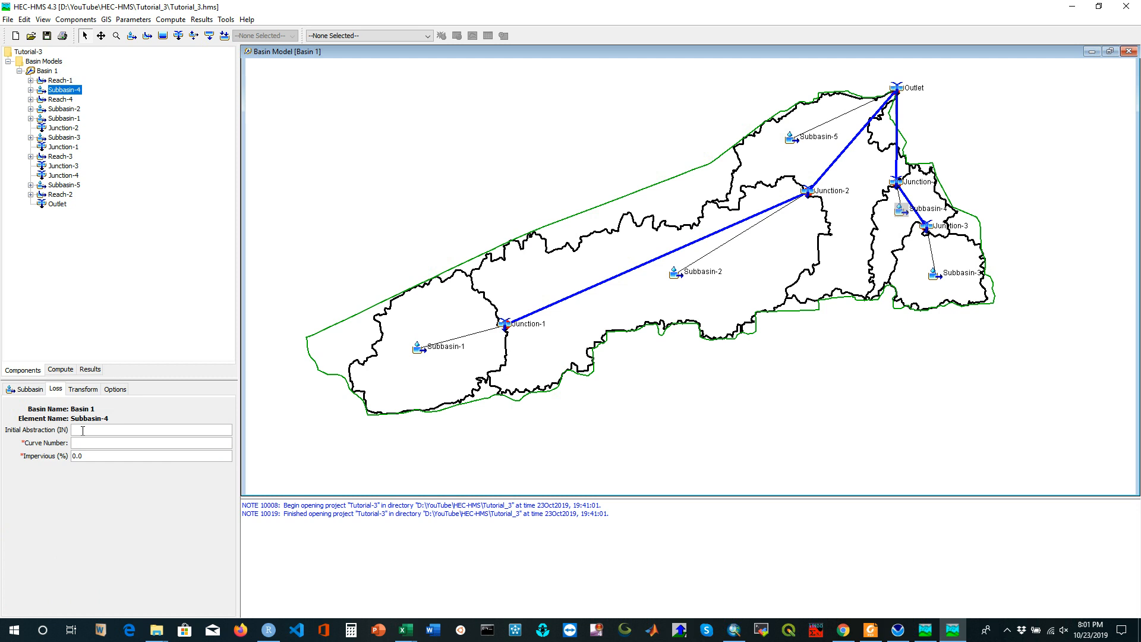
{"action": "type", "text": "0"}
{"action": "type", "text": "80"}
{"action": "double_click", "coordinate": [83, 455]}
{"action": "type", "text": "15"}
Set Subbasin-4's Clark transform to a time of concentration of 3.71 hr and a storage coefficient of 3 hr.
{"action": "left_click", "coordinate": [84, 390]}
{"action": "left_click", "coordinate": [99, 443]}
{"action": "type", "text": "3.71"}
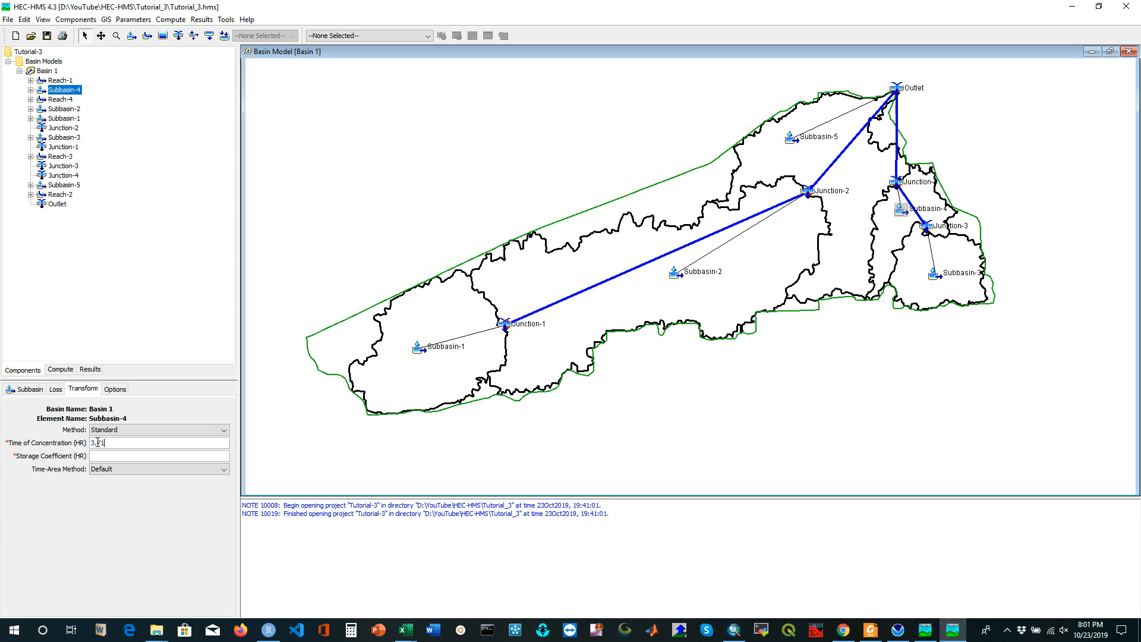
{"action": "left_click", "coordinate": [106, 456]}
{"action": "type", "text": "3"}
Change Subbasin-5's loss method to SCS Curve Number and its baseflow method to None, accepting the loss of current data.
{"action": "left_click", "coordinate": [789, 139]}
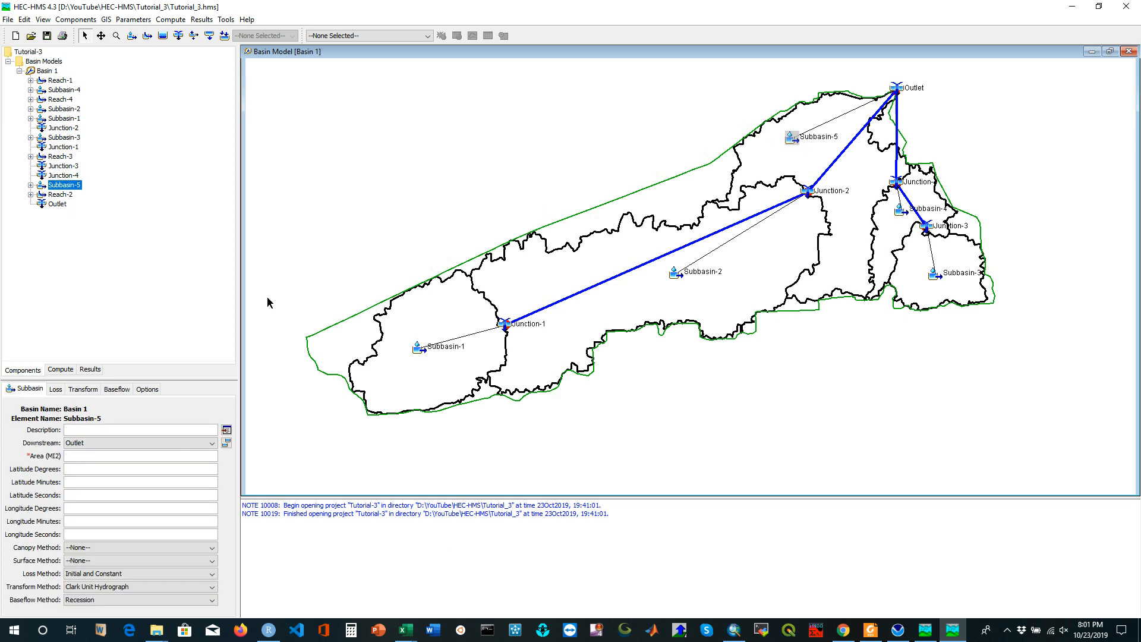
{"action": "left_click", "coordinate": [93, 574]}
{"action": "left_click", "coordinate": [92, 544]}
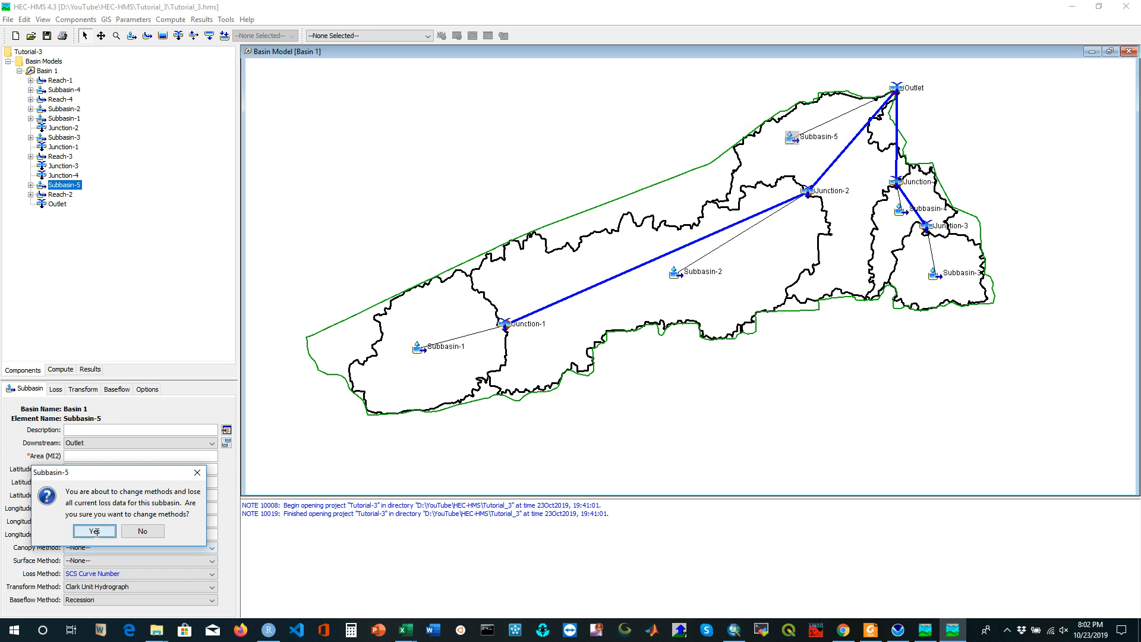
{"action": "left_click", "coordinate": [84, 530]}
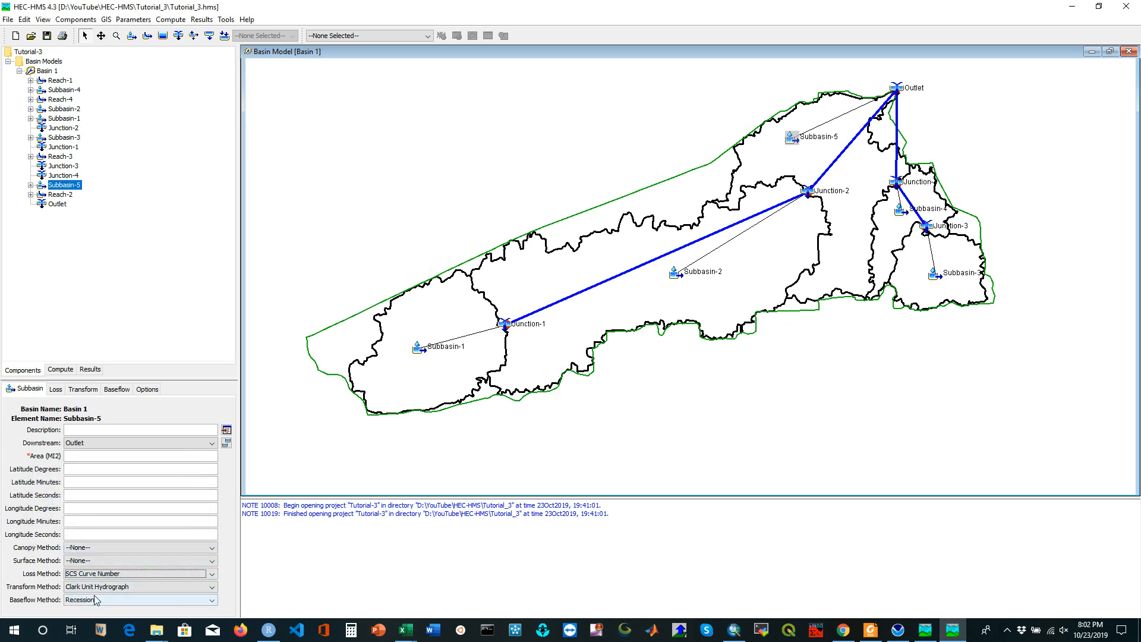
{"action": "left_click", "coordinate": [88, 601]}
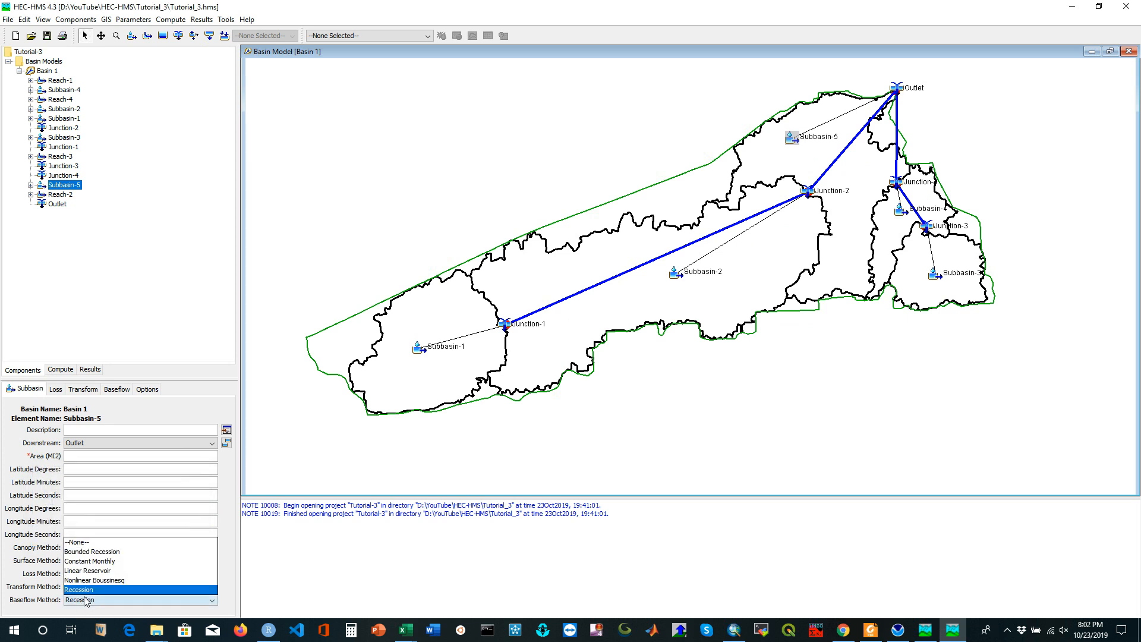
{"action": "left_click", "coordinate": [77, 541]}
{"action": "left_click", "coordinate": [94, 529]}
Set Subbasin-5's area to 17.80 mi² and its loss to 0.5 in initial abstraction, curve number 80 and 15 % impervious.
{"action": "left_click", "coordinate": [88, 456]}
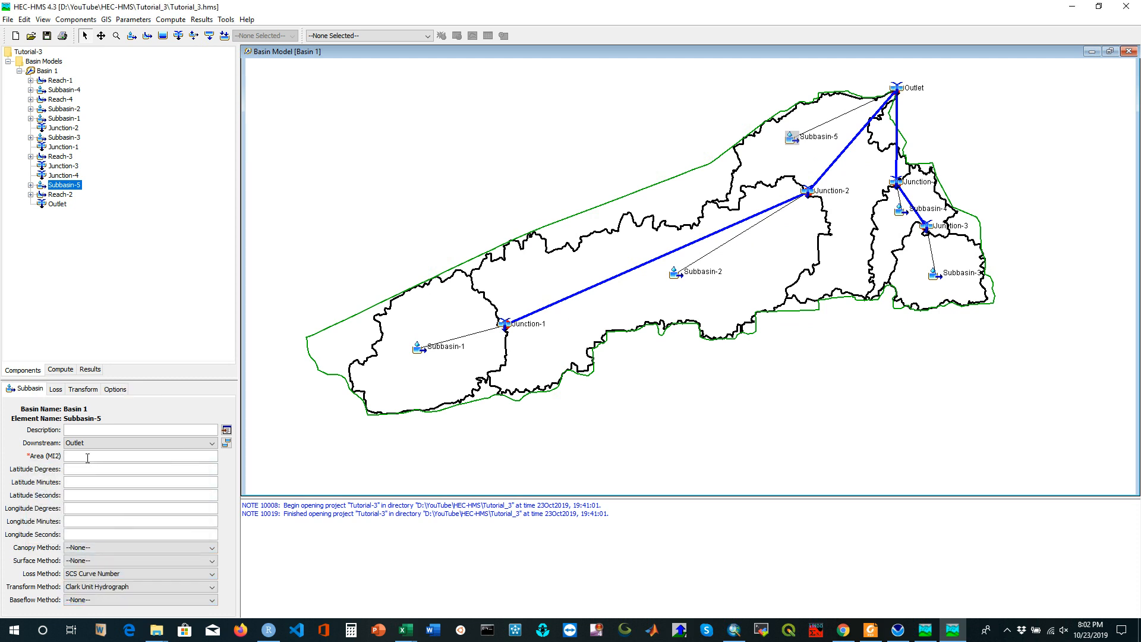
{"action": "type", "text": "17.80"}
{"action": "left_click", "coordinate": [52, 389]}
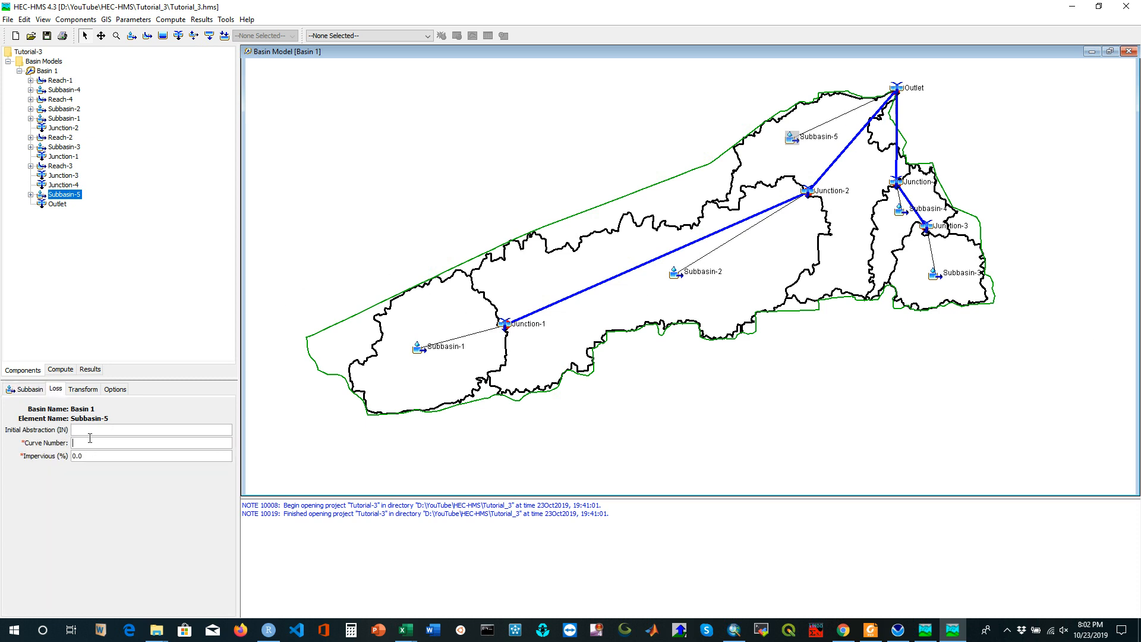
{"action": "left_click", "coordinate": [82, 431]}
{"action": "type", "text": "0.5"}
{"action": "left_click", "coordinate": [85, 442]}
{"action": "type", "text": "80"}
{"action": "left_click_drag", "start_coordinate": [86, 455], "coordinate": [31, 456]}
{"action": "type", "text": "15"}
Set Subbasin-5's Clark transform to a time of concentration of 9.58 hr and a storage coefficient of 7.10 hr.
{"action": "left_click", "coordinate": [83, 390]}
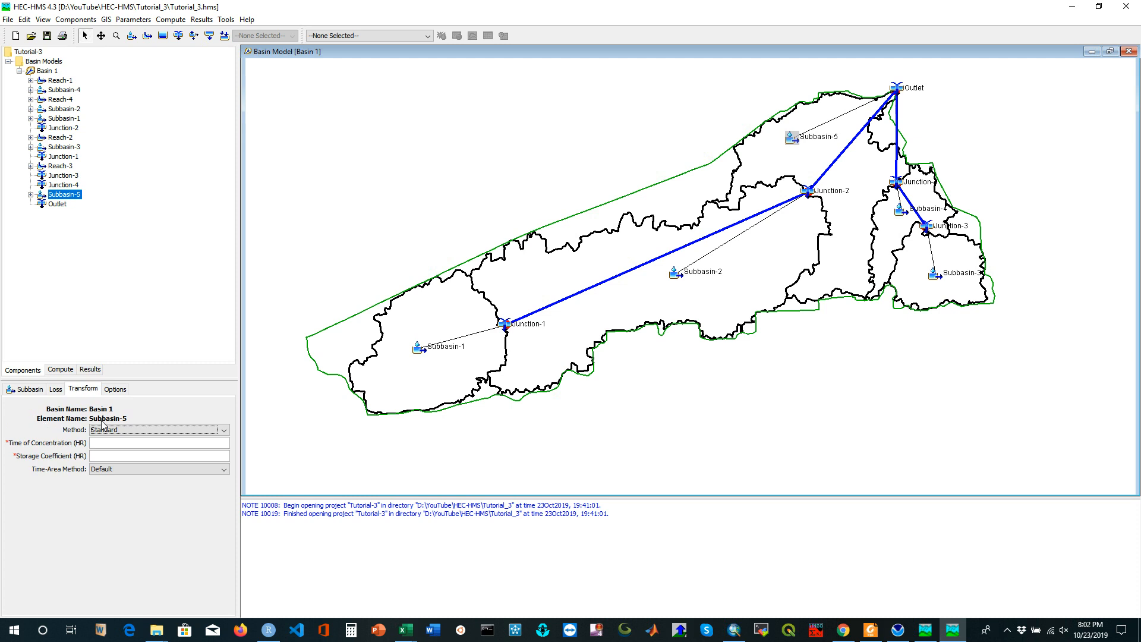
{"action": "left_click", "coordinate": [108, 441]}
{"action": "type", "text": "9.58"}
{"action": "type", "text": "7.10"}
Change Reach-1's routing method to Muskingum, accepting the loss of current data, and open its routing parameters.
{"action": "left_click", "coordinate": [557, 303]}
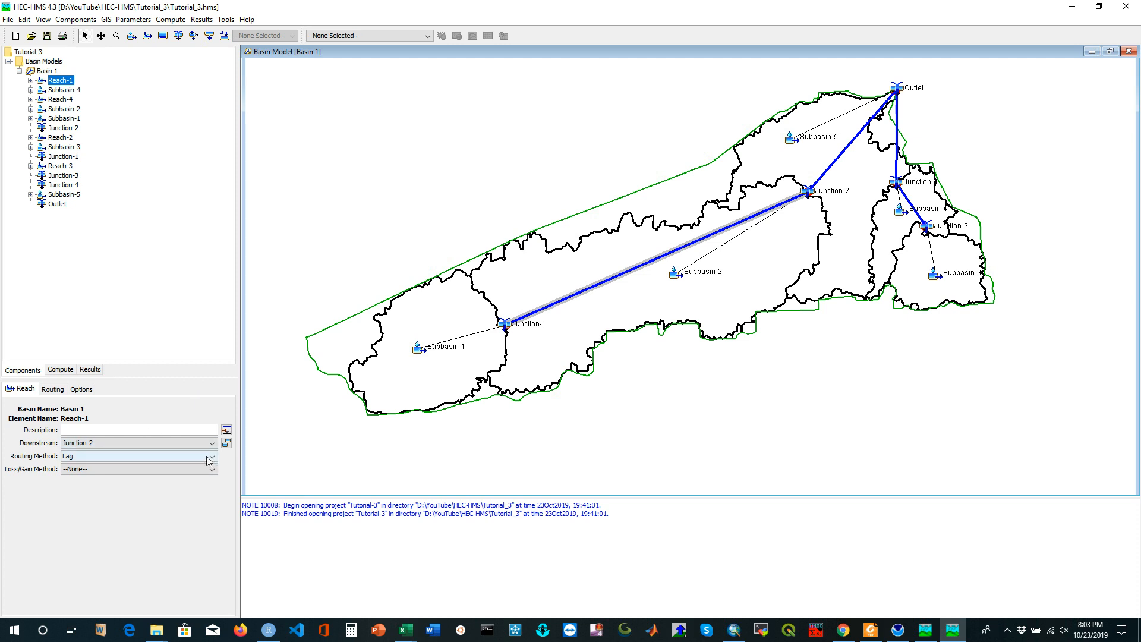
{"action": "left_click", "coordinate": [209, 459]}
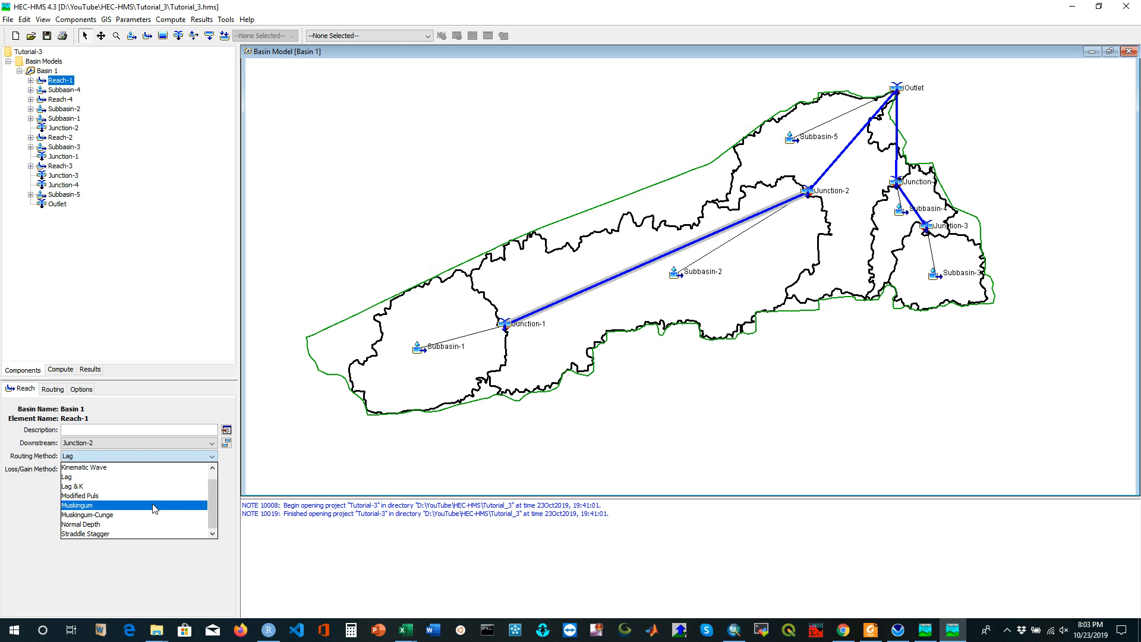
{"action": "left_click", "coordinate": [117, 505]}
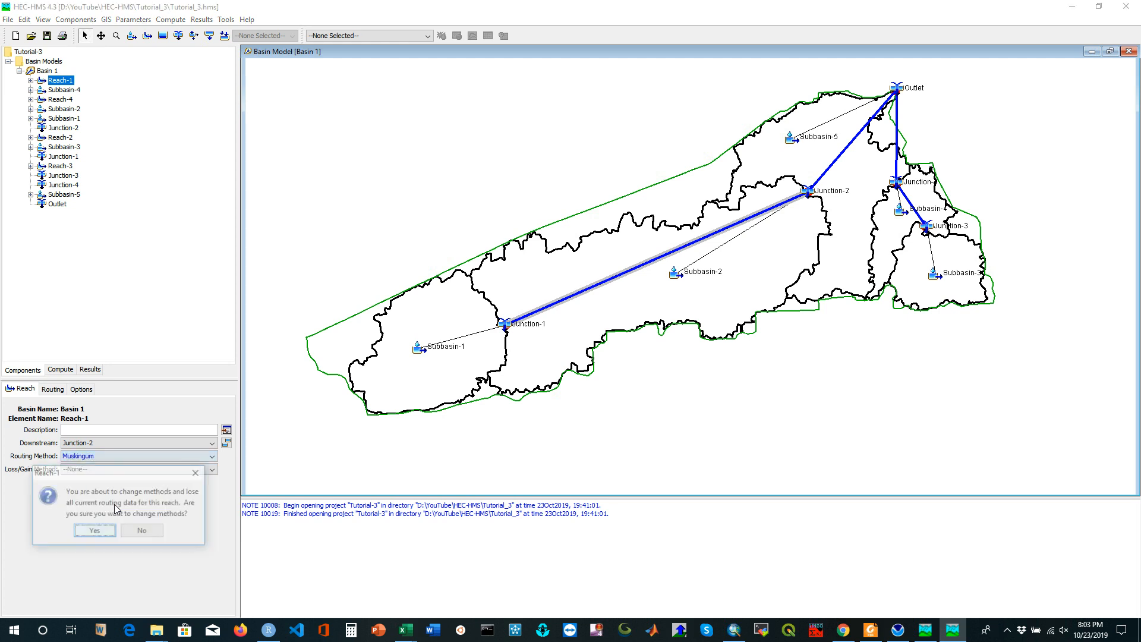
{"action": "left_click", "coordinate": [95, 530]}
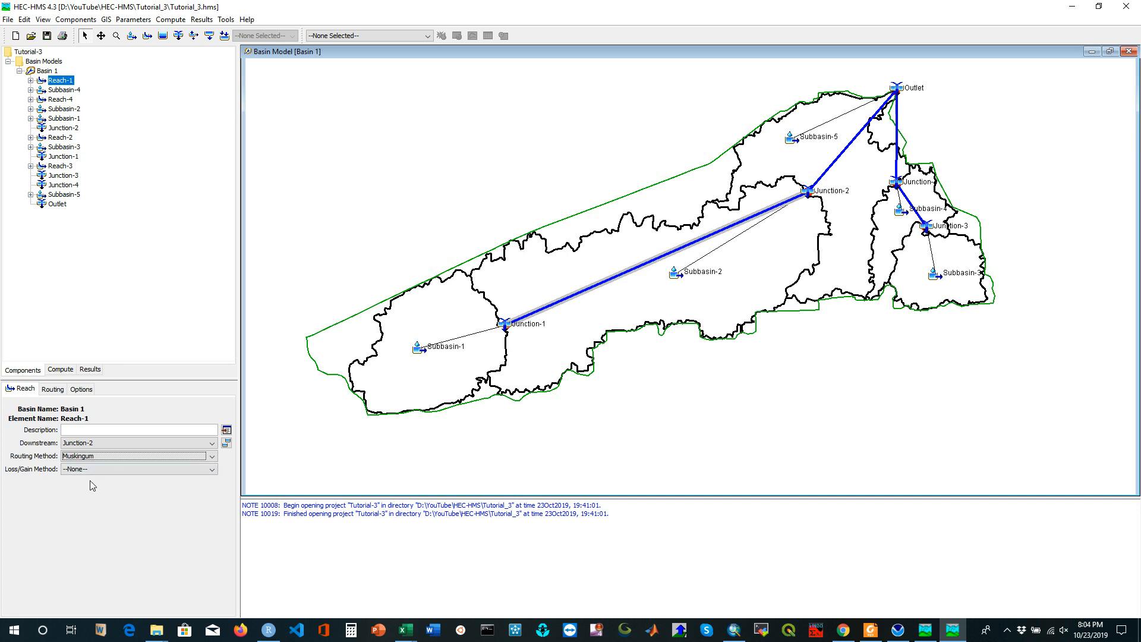
{"action": "left_click", "coordinate": [91, 472]}
{"action": "left_click", "coordinate": [92, 472]}
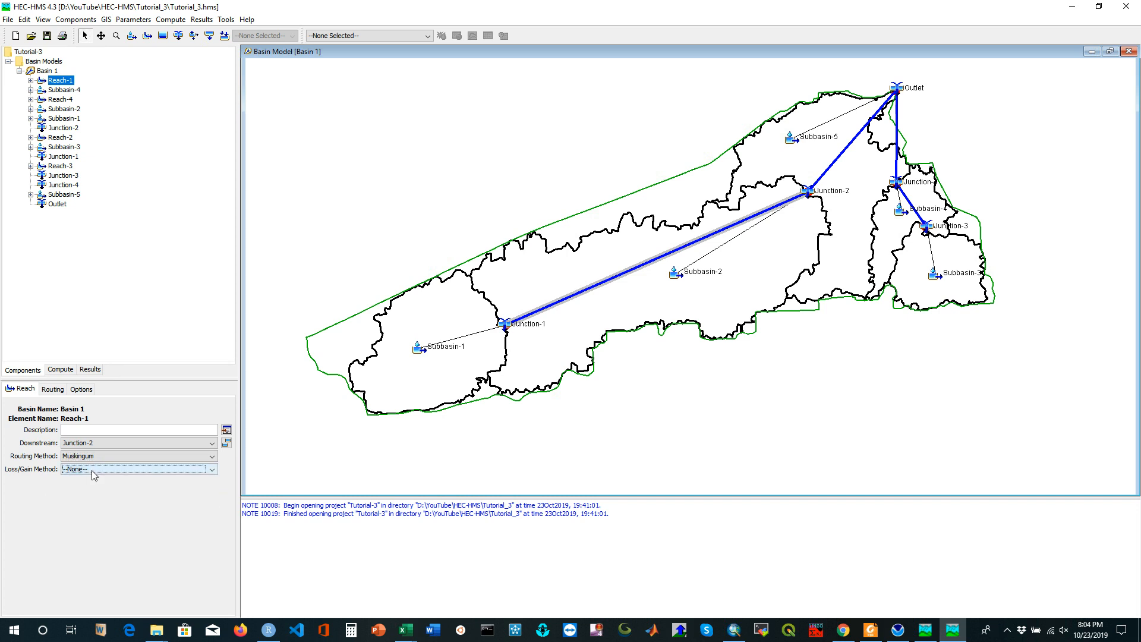
{"action": "left_click", "coordinate": [54, 390]}
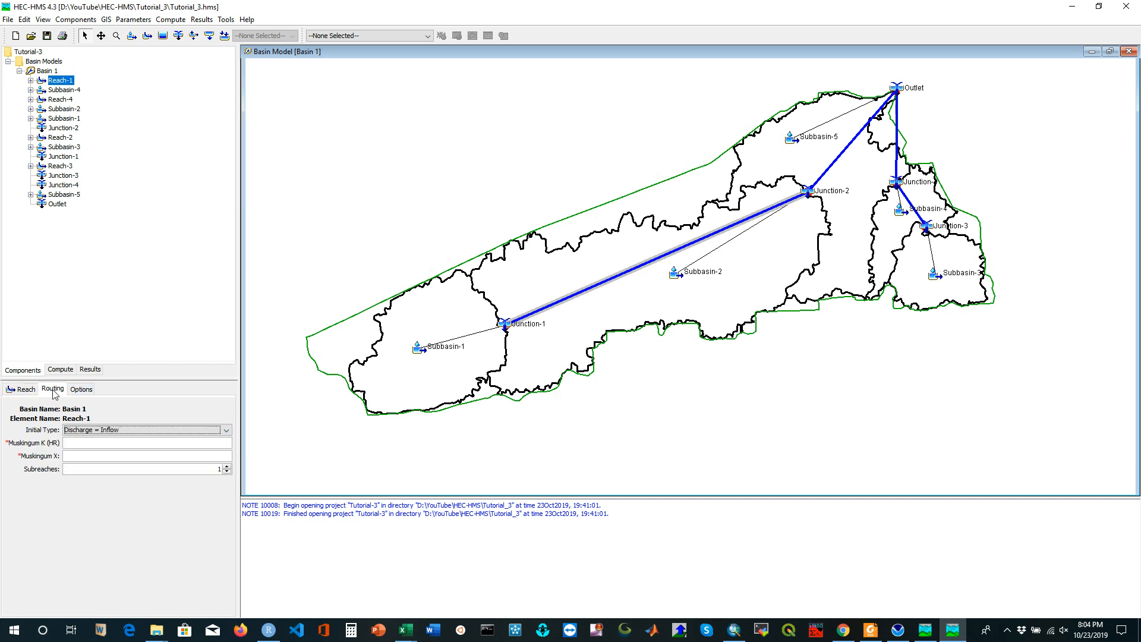
{"action": "left_click", "coordinate": [83, 445]}
Look up the reach K and X values on the Reach sheet of Rainfall_Harvey.xlsx in the HEC-HMS-3 folder and return to HEC-HMS.
{"action": "left_click", "coordinate": [160, 633]}
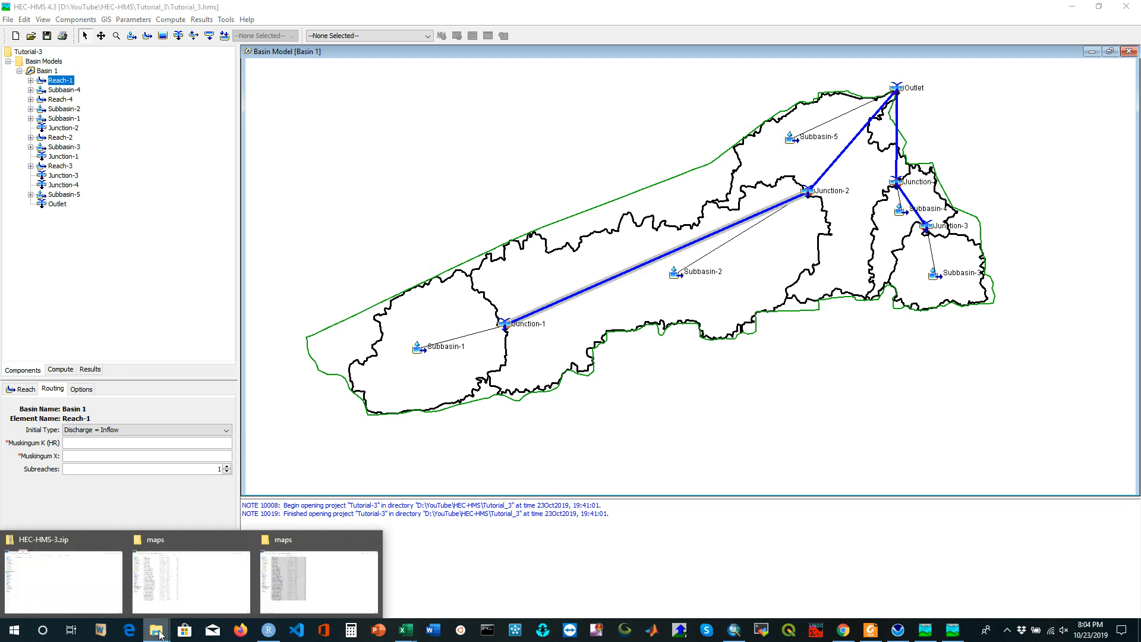
{"action": "left_click", "coordinate": [308, 575]}
{"action": "left_click", "coordinate": [541, 186]}
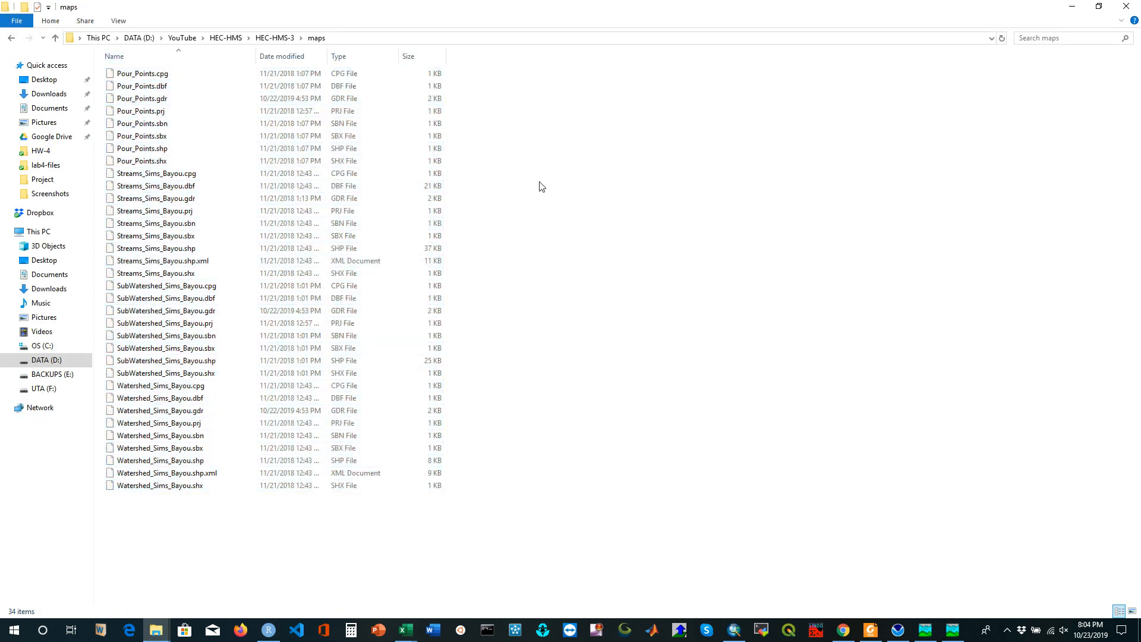
{"action": "left_click", "coordinate": [55, 37]}
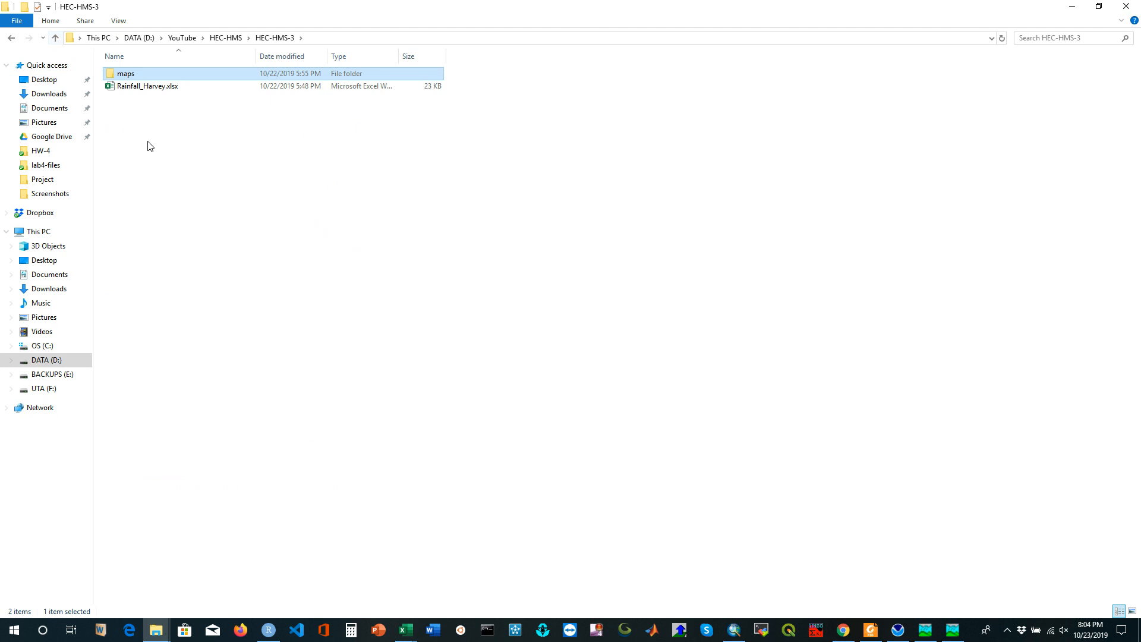
{"action": "double_click", "coordinate": [138, 88]}
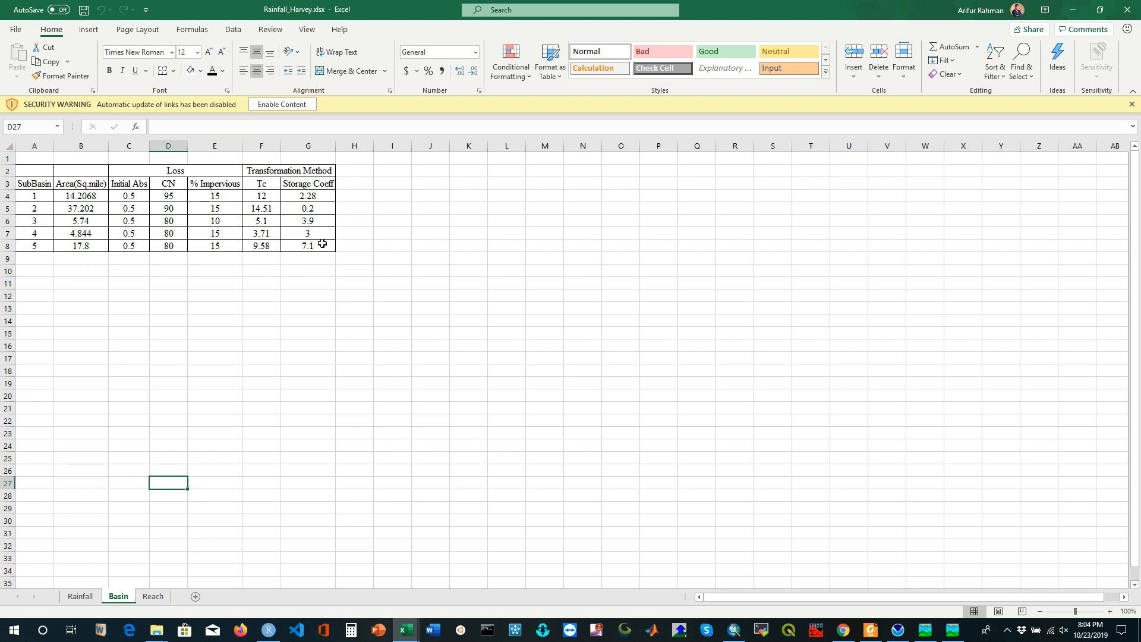
{"action": "left_click", "coordinate": [153, 597]}
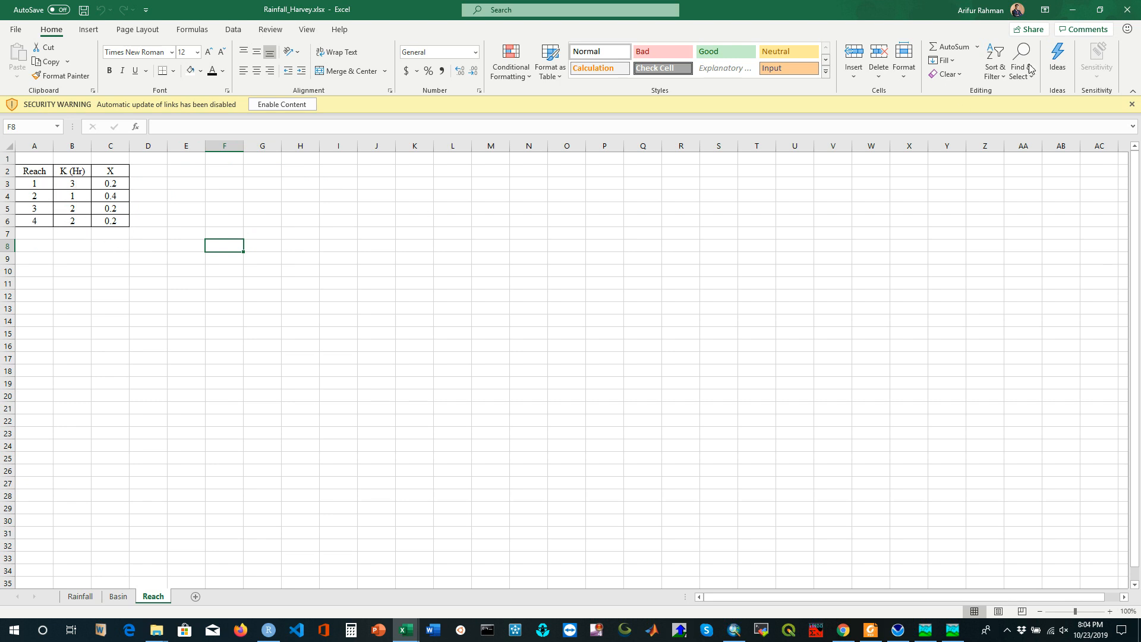
{"action": "left_click", "coordinate": [1073, 9]}
{"action": "left_click", "coordinate": [1072, 10]}
{"action": "left_click", "coordinate": [958, 636]}
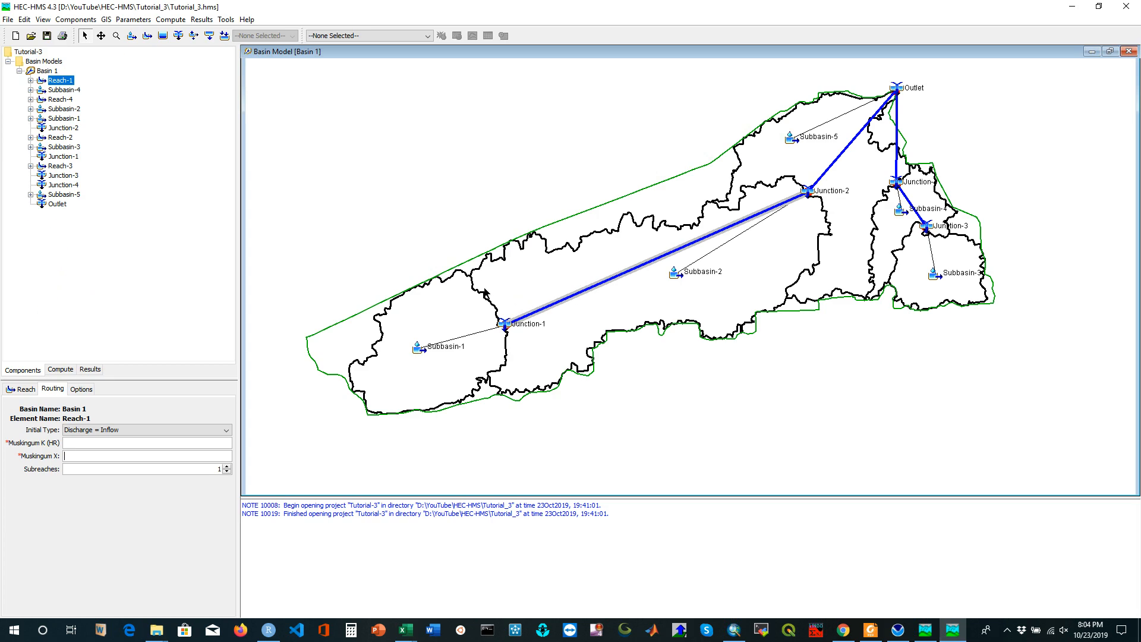
Set Reach-1's Muskingum K to 3 hr and Muskingum X to 0.2.
{"action": "left_click", "coordinate": [87, 455]}
{"action": "left_click", "coordinate": [99, 455]}
{"action": "type", "text": "0.2"}
Change Reach-2's routing method to Muskingum, accepting the data loss, with a K of 1 hr and an X of 0.4.
{"action": "left_click", "coordinate": [912, 207]}
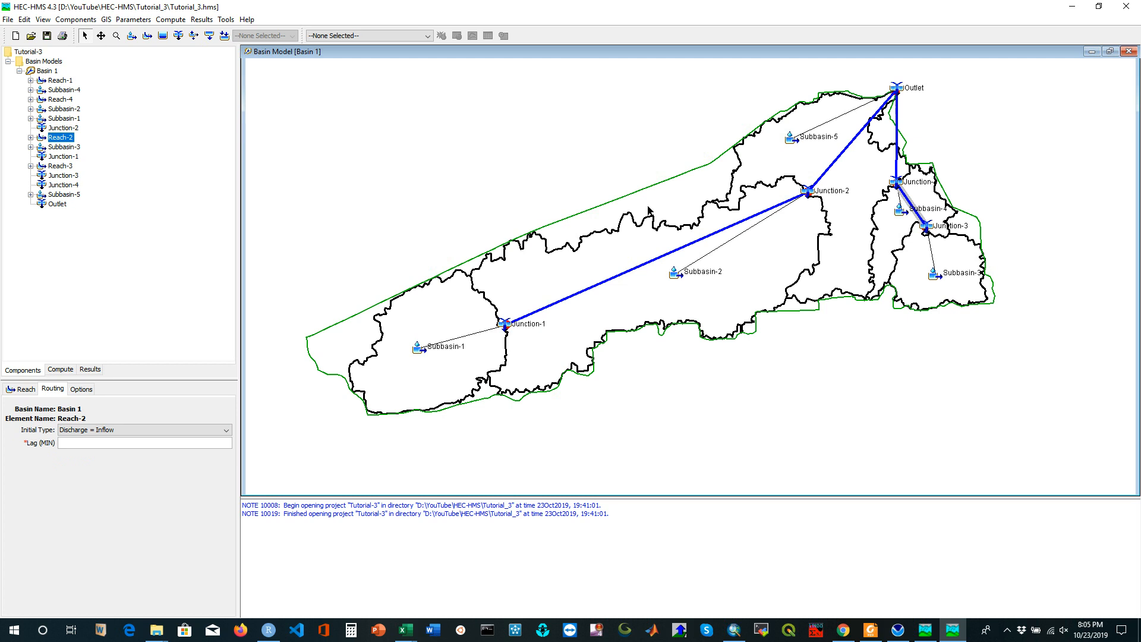
{"action": "left_click", "coordinate": [24, 389]}
{"action": "left_click", "coordinate": [72, 461]}
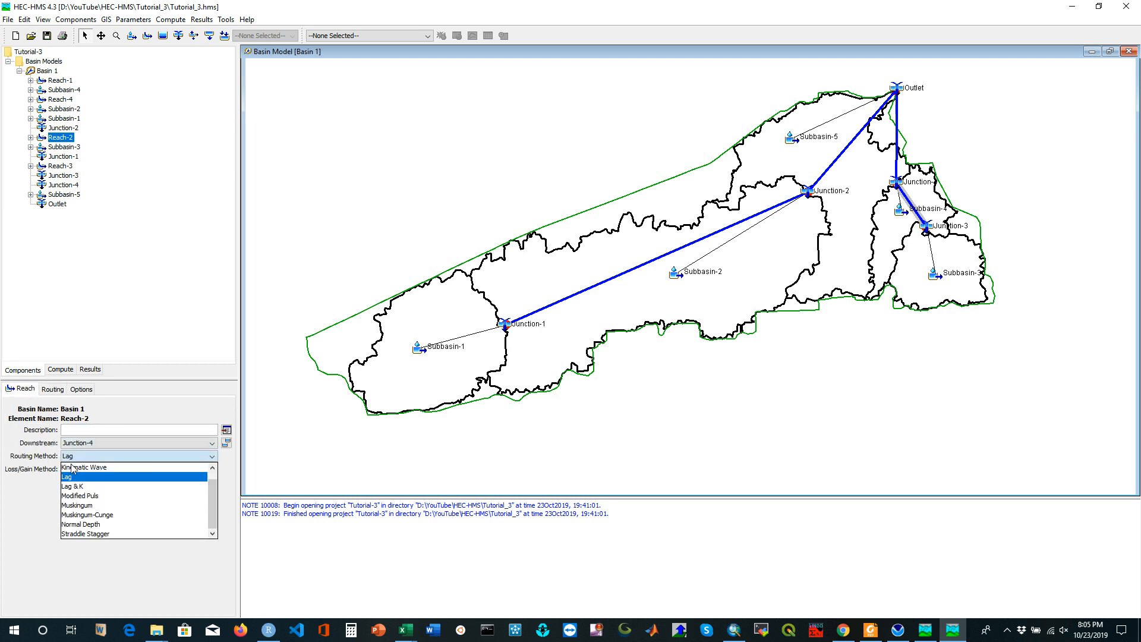
{"action": "left_click", "coordinate": [83, 510]}
{"action": "left_click", "coordinate": [88, 530]}
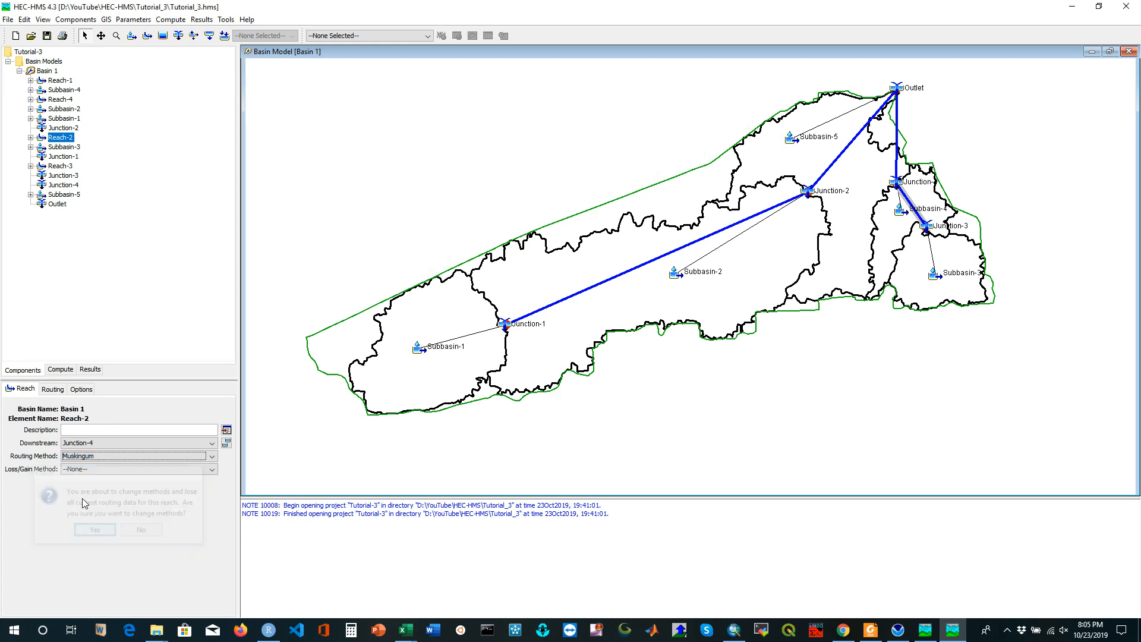
{"action": "left_click", "coordinate": [52, 389]}
{"action": "left_click", "coordinate": [82, 444]}
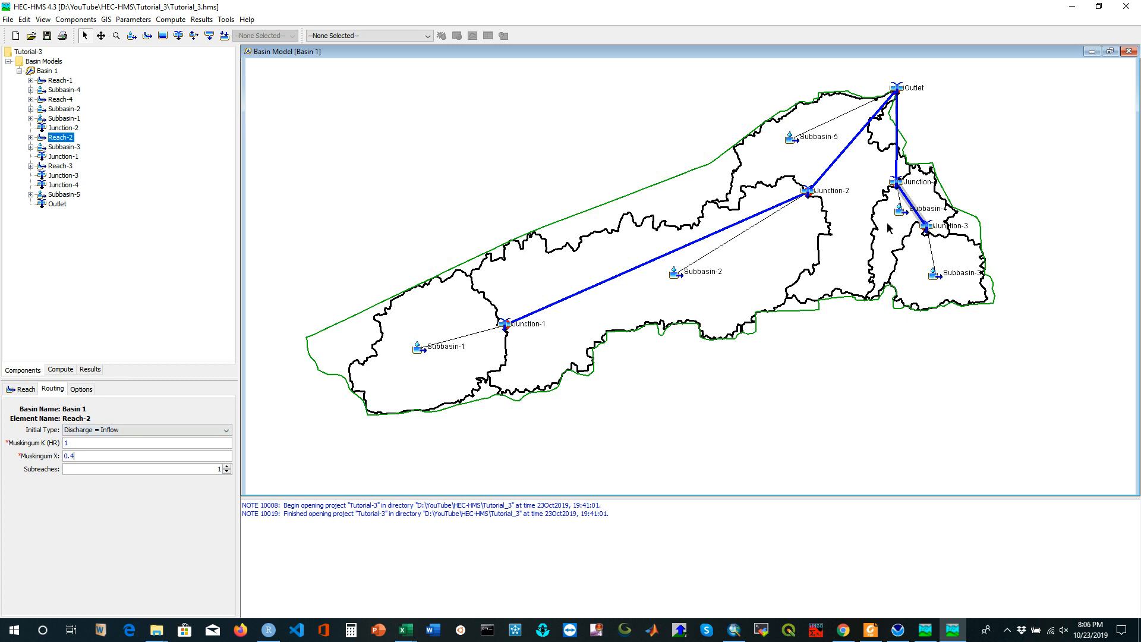
Change Reach-3's routing method to Muskingum, accepting the loss of current data, and set its Muskingum K to 2 hr.
{"action": "left_click", "coordinate": [836, 159]}
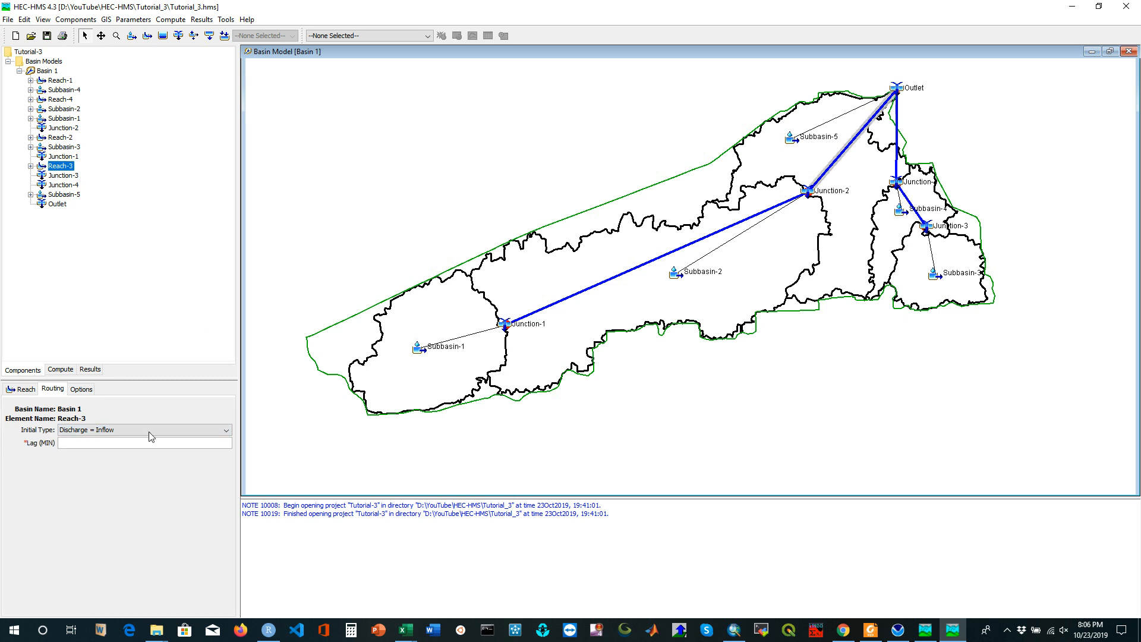
{"action": "left_click", "coordinate": [26, 389]}
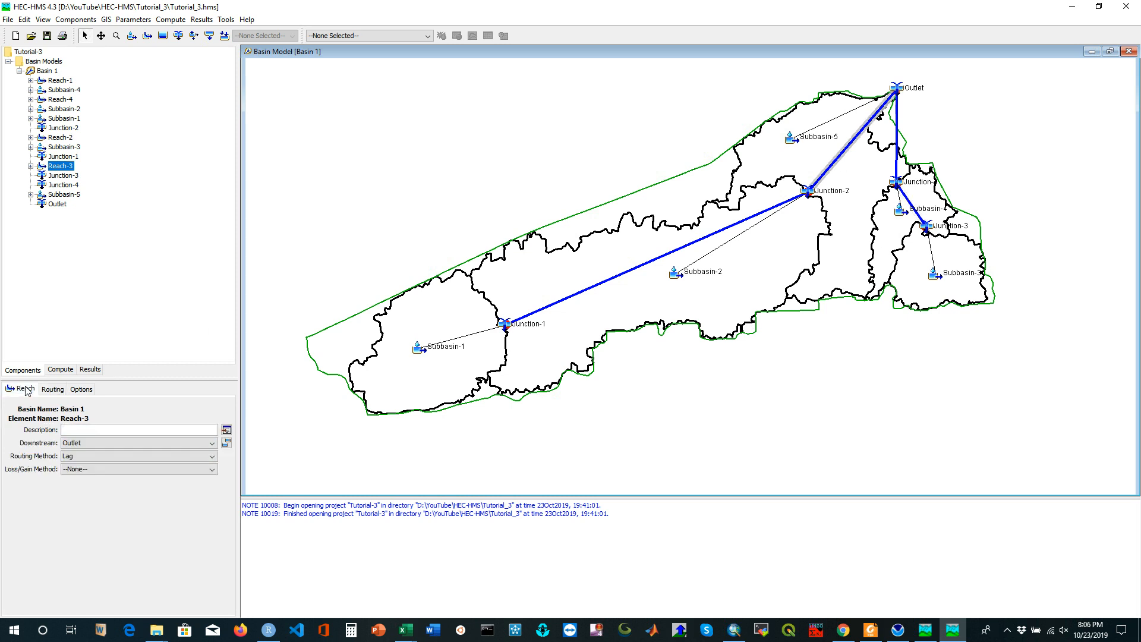
{"action": "left_click", "coordinate": [80, 456]}
{"action": "left_click", "coordinate": [77, 505]}
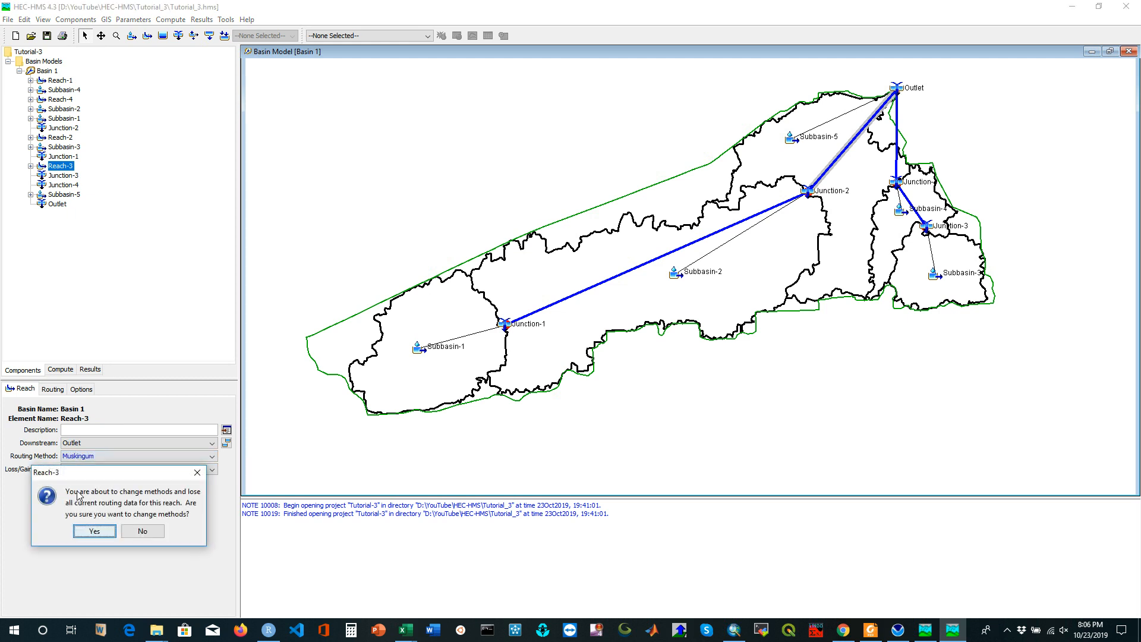
{"action": "left_click", "coordinate": [83, 531]}
{"action": "left_click", "coordinate": [53, 389]}
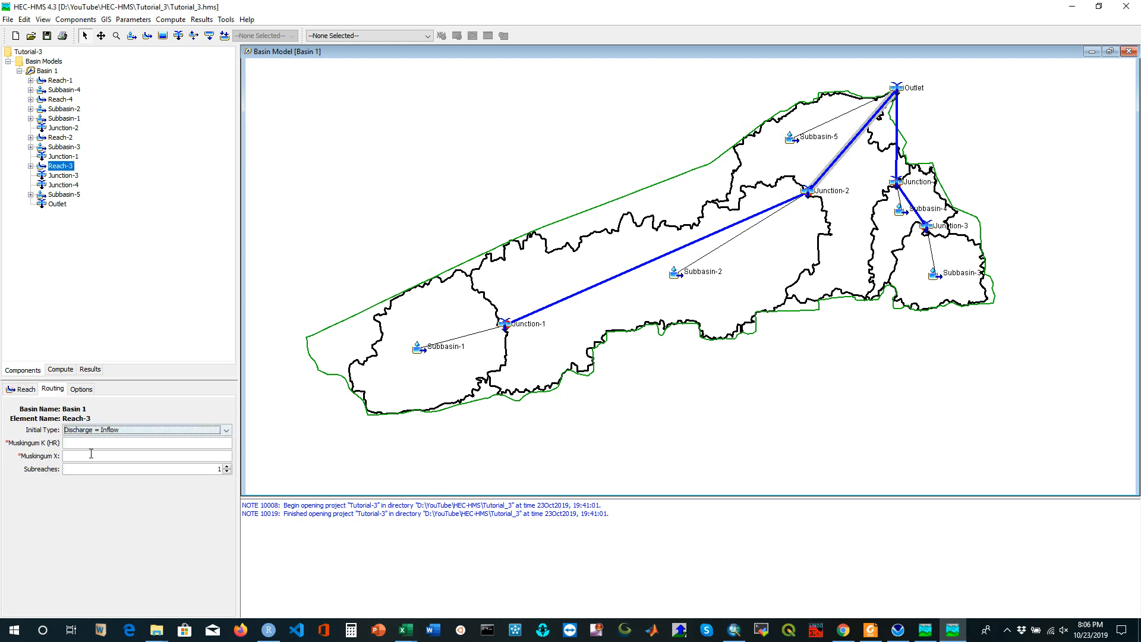
{"action": "left_click", "coordinate": [78, 442]}
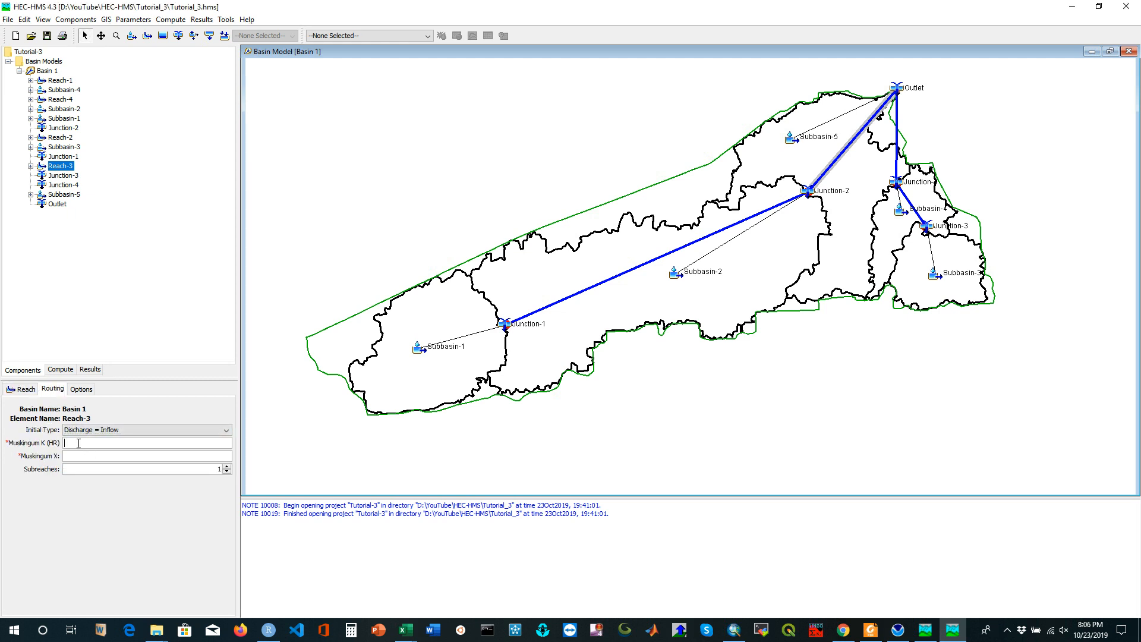
{"action": "type", "text": "2"}
Change Reach-4's routing method to Muskingum, accepting the loss of current data, and open its routing parameters.
{"action": "left_click", "coordinate": [897, 143]}
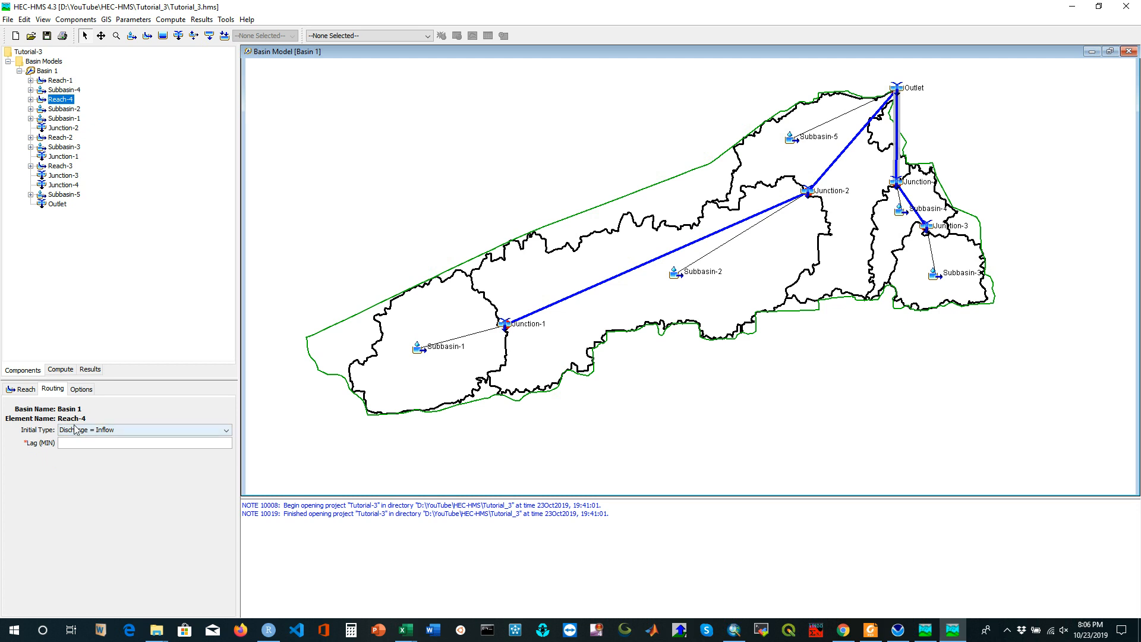
{"action": "left_click", "coordinate": [26, 391]}
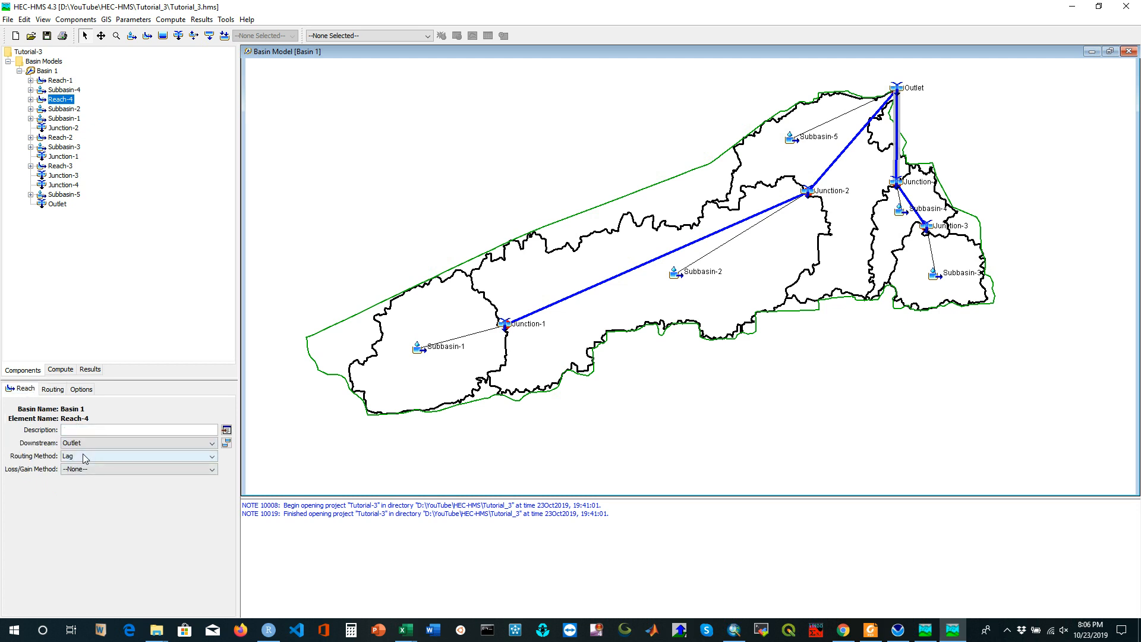
{"action": "left_click", "coordinate": [83, 454]}
{"action": "left_click", "coordinate": [83, 509]}
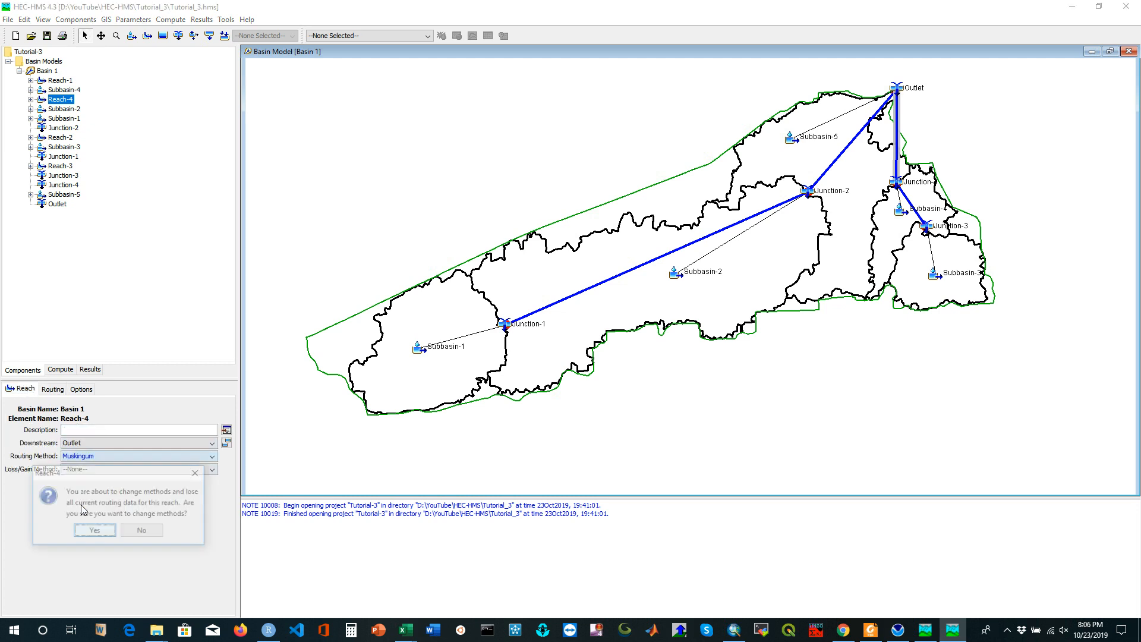
{"action": "left_click", "coordinate": [98, 532]}
{"action": "left_click", "coordinate": [55, 391]}
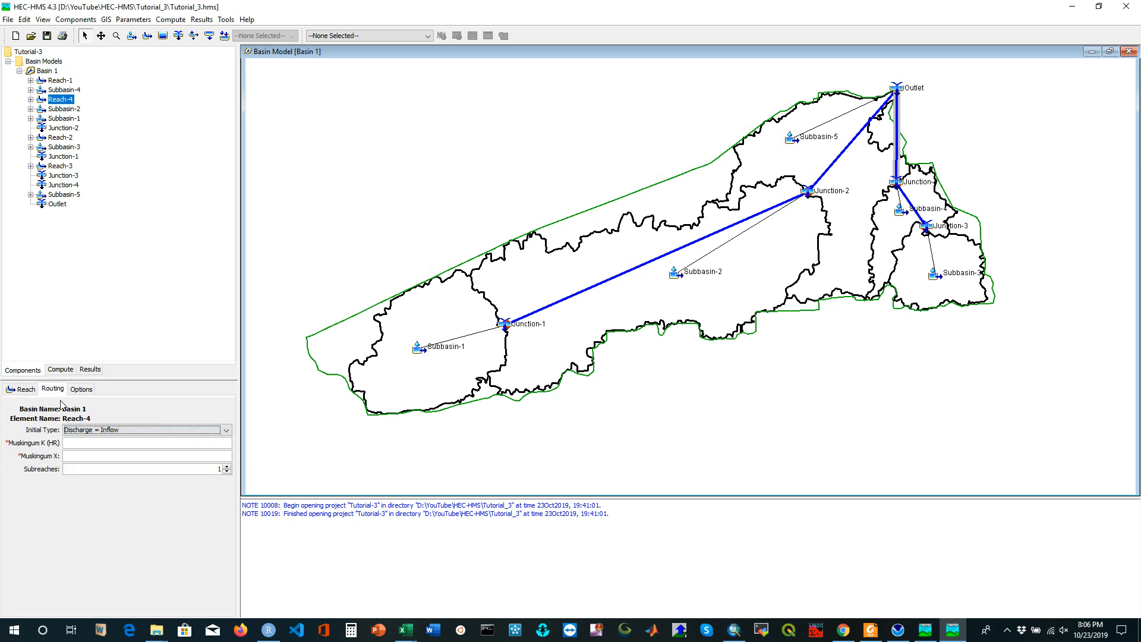
Set Reach-4's Muskingum K to 2 hr and Muskingum X to 0.2, and save the project.
{"action": "left_click", "coordinate": [74, 444]}
{"action": "type", "text": "2"}
{"action": "left_click", "coordinate": [79, 458]}
{"action": "type", "text": "0.2"}
{"action": "left_click", "coordinate": [47, 37]}
{"action": "left_click", "coordinate": [512, 160]}
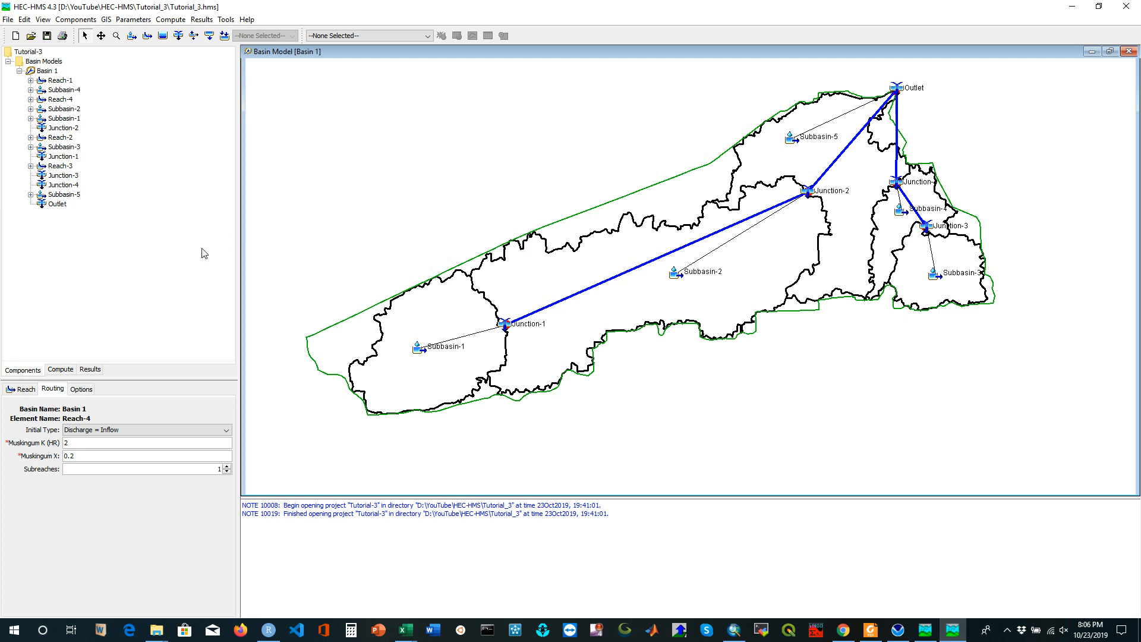
Create a new meteorologic model named Met 1 and close the Meteorologic Model Manager.
{"action": "left_click", "coordinate": [71, 21]}
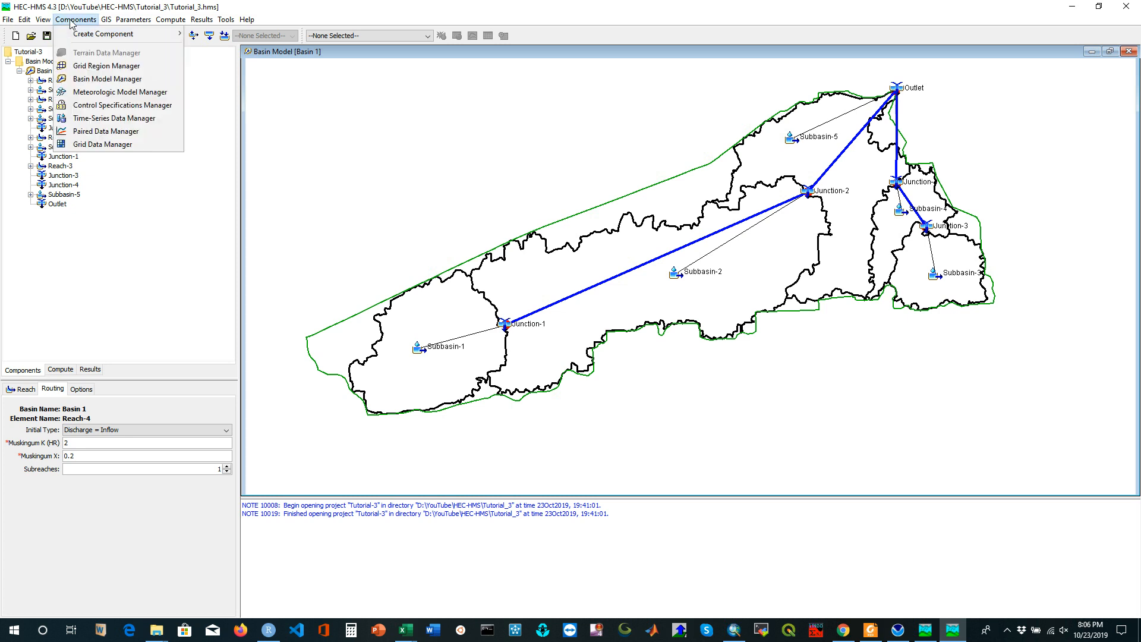
{"action": "left_click", "coordinate": [109, 92]}
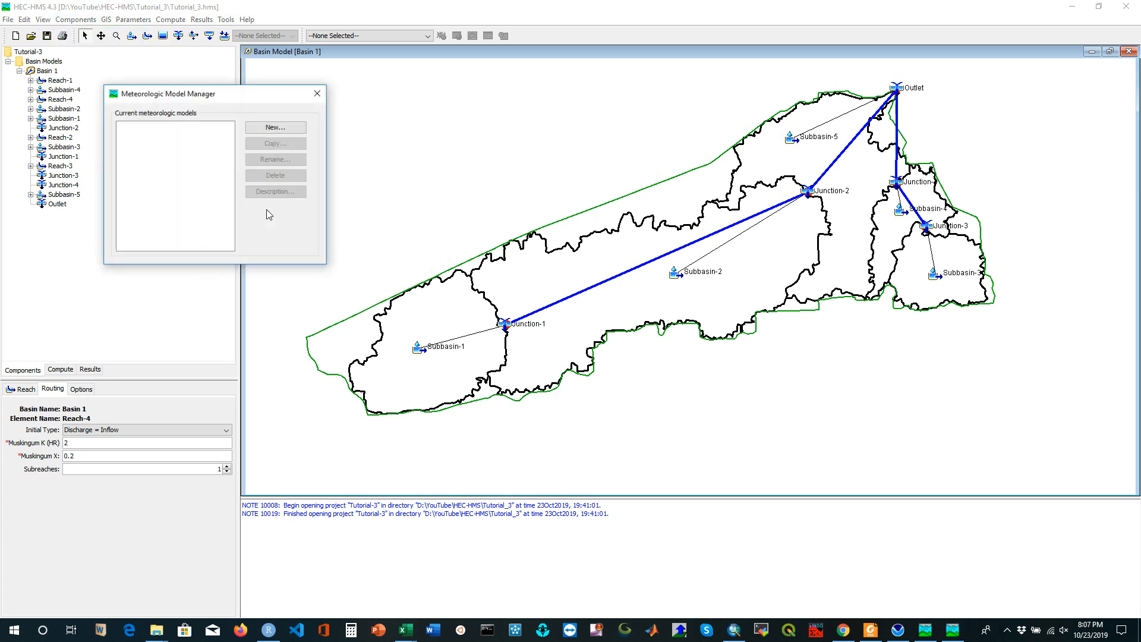
{"action": "left_click", "coordinate": [274, 128]}
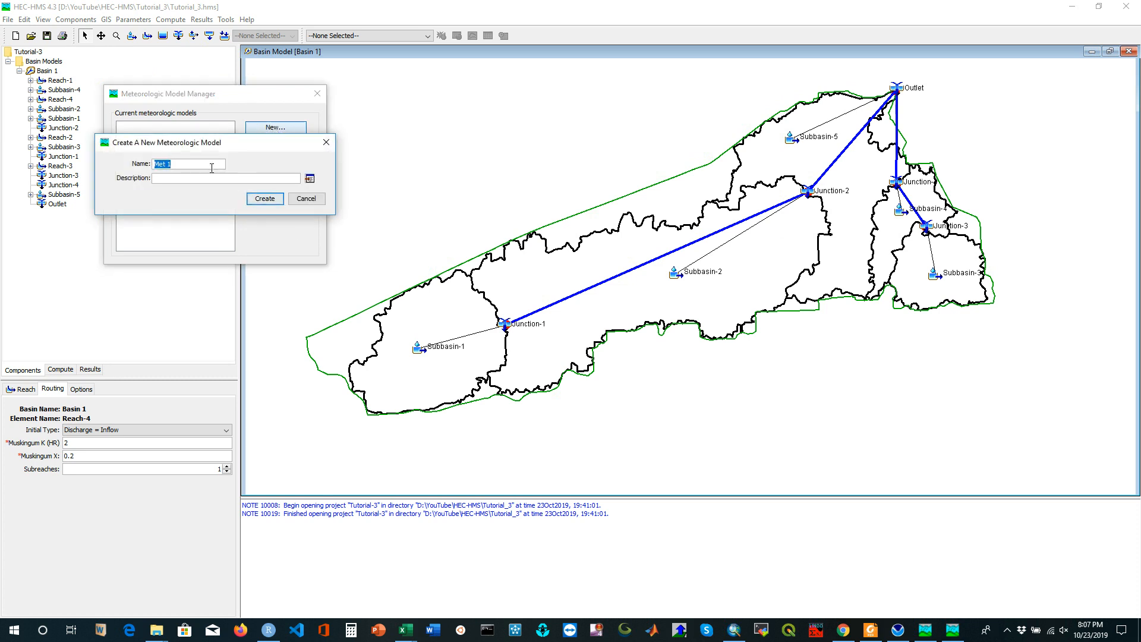
{"action": "left_click", "coordinate": [265, 198]}
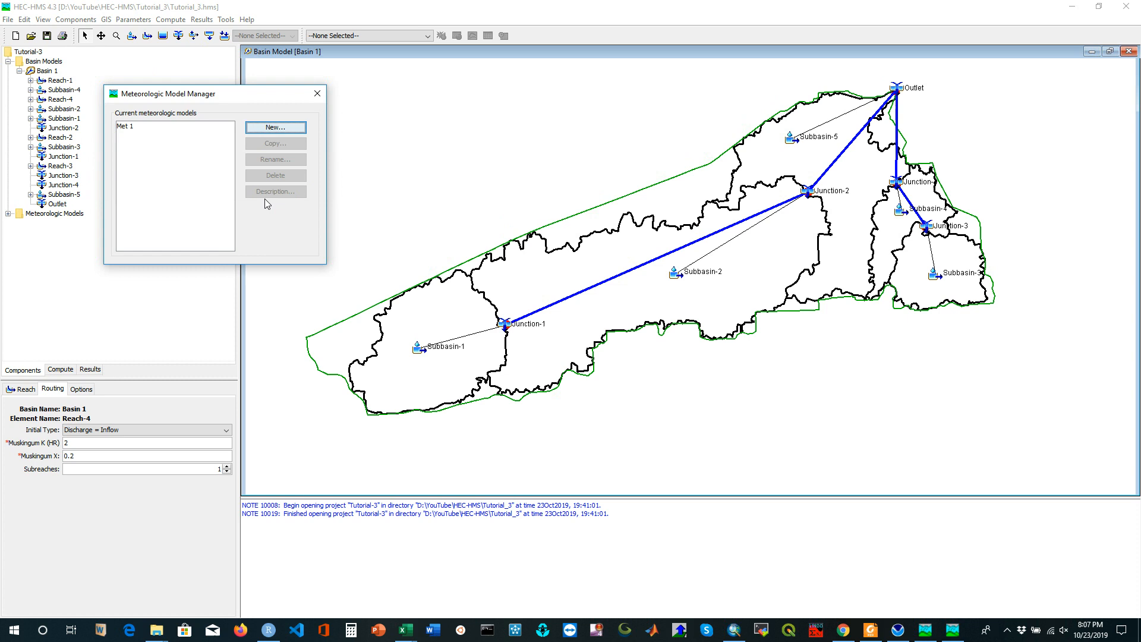
{"action": "left_click", "coordinate": [318, 93]}
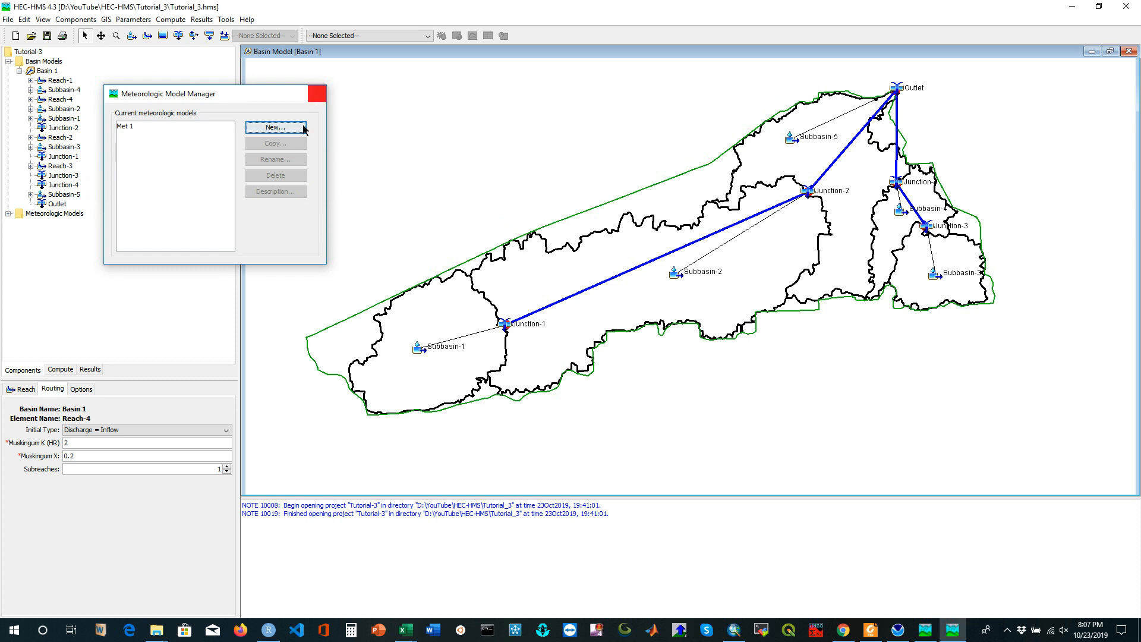
Set Met 1's replacement of missing data to Set To Default and open its Specified Hyetograph.
{"action": "double_click", "coordinate": [42, 215]}
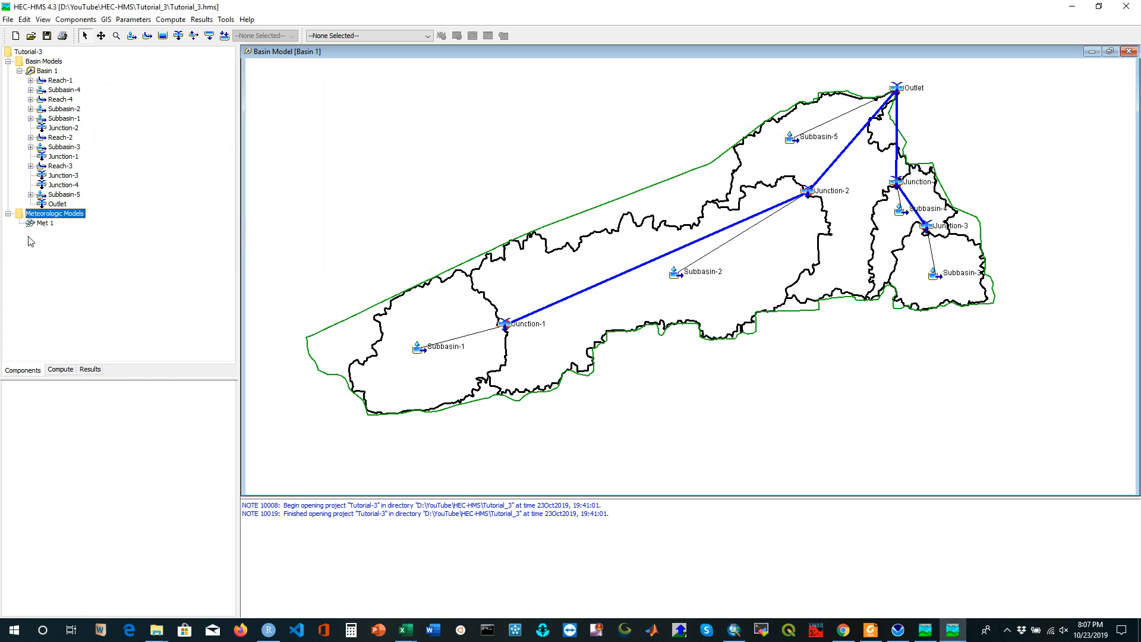
{"action": "double_click", "coordinate": [42, 223]}
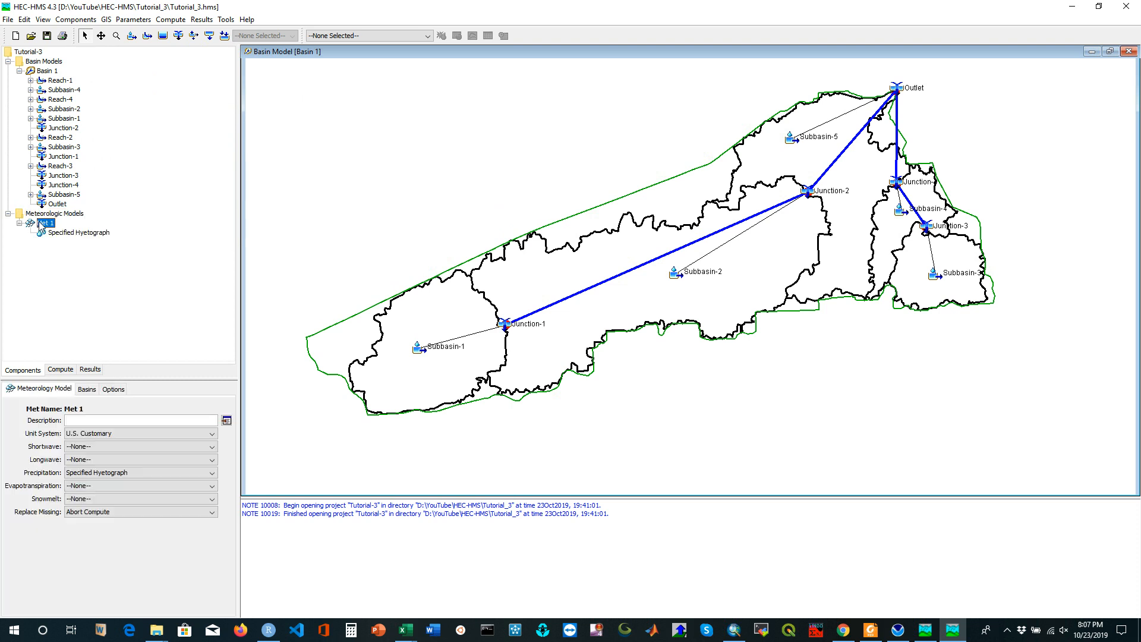
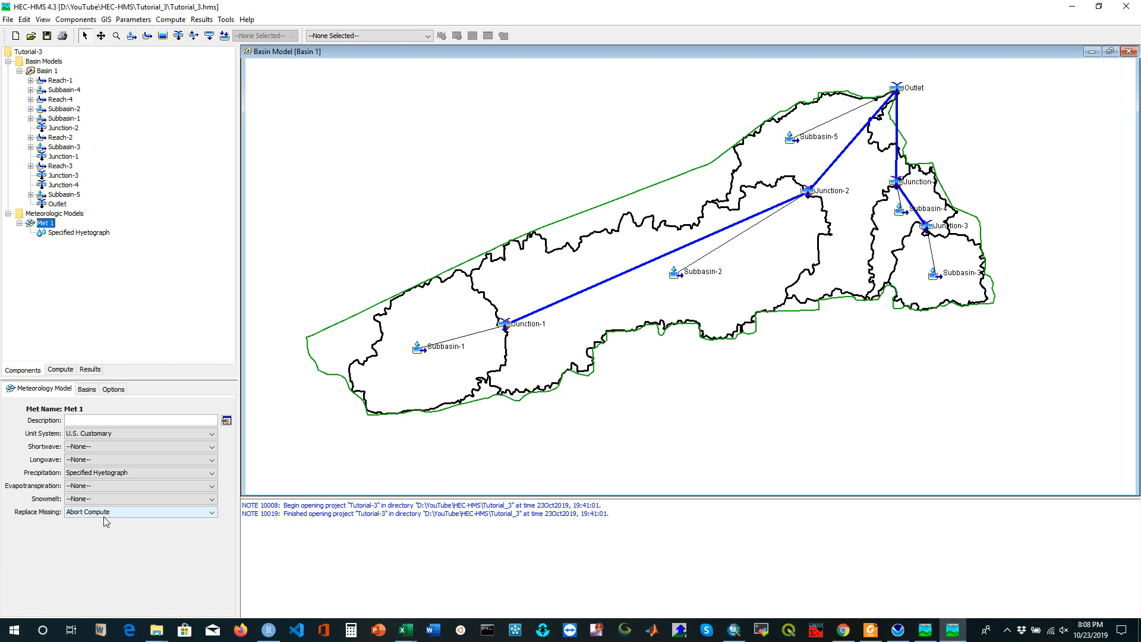
{"action": "left_click", "coordinate": [100, 512]}
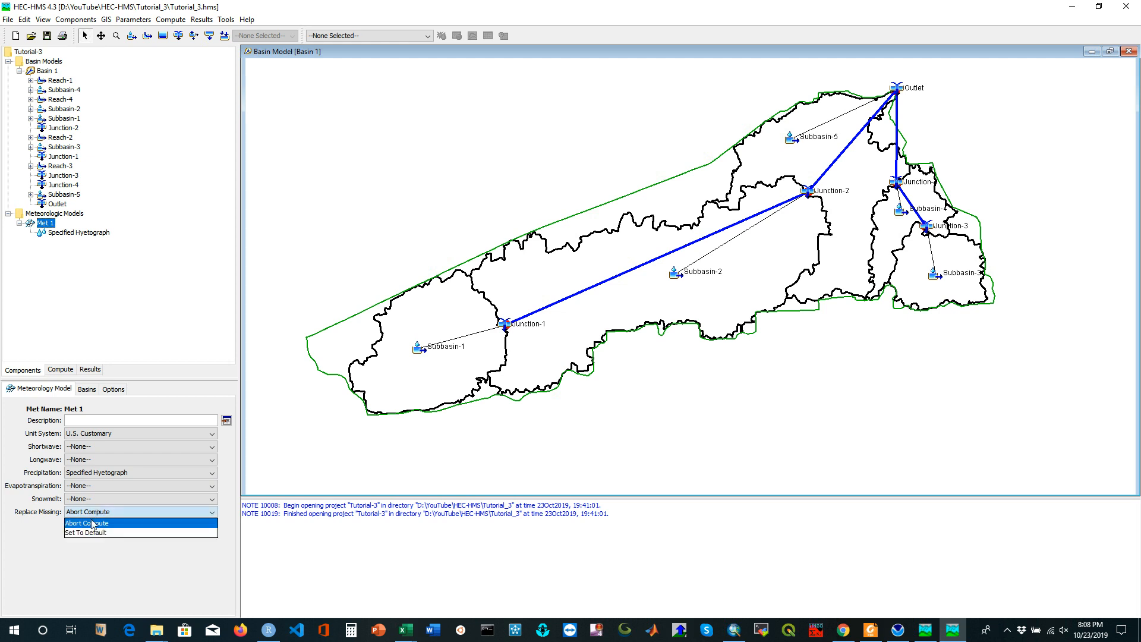
{"action": "left_click", "coordinate": [89, 533]}
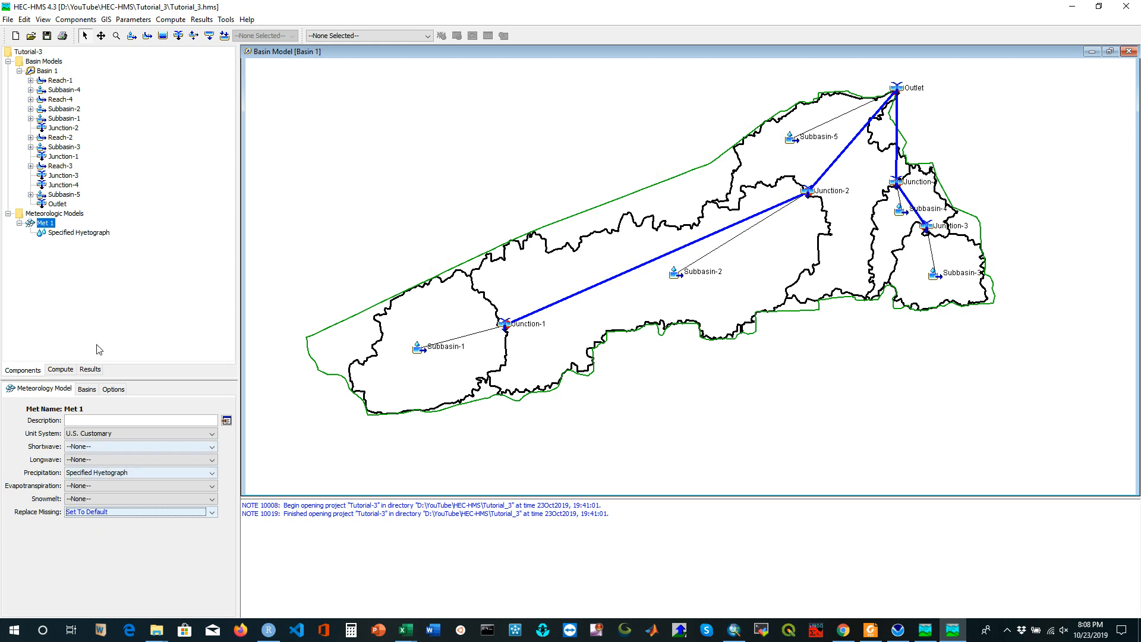
{"action": "left_click", "coordinate": [61, 234]}
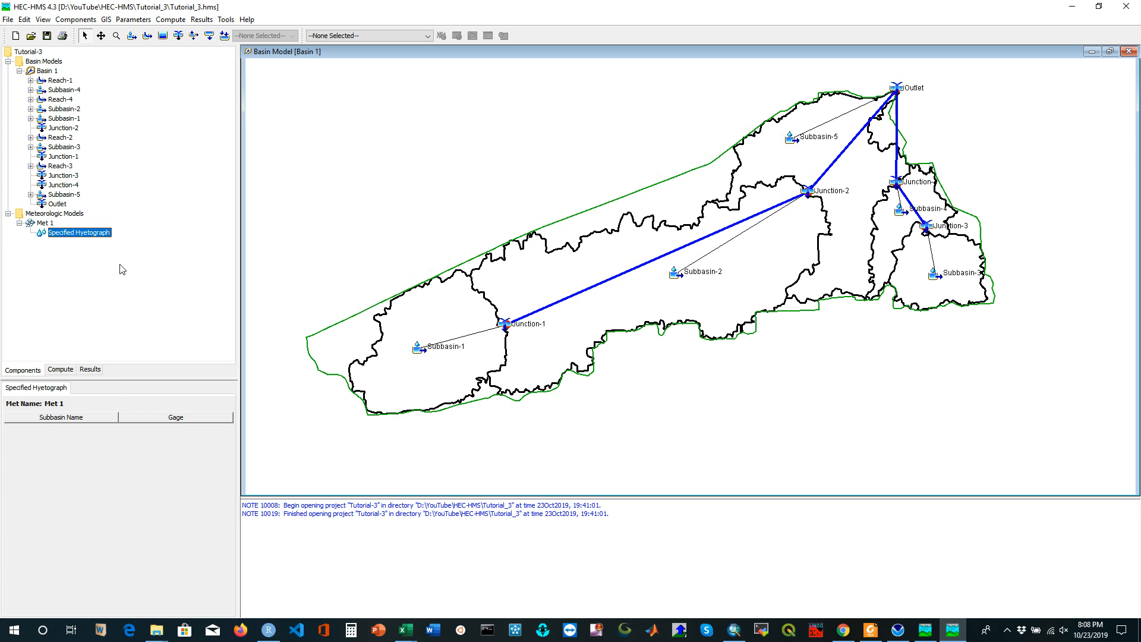
Create a precipitation gage named Gage 1 as new time-series data and close the Time-Series Data Manager.
{"action": "left_click", "coordinate": [69, 23]}
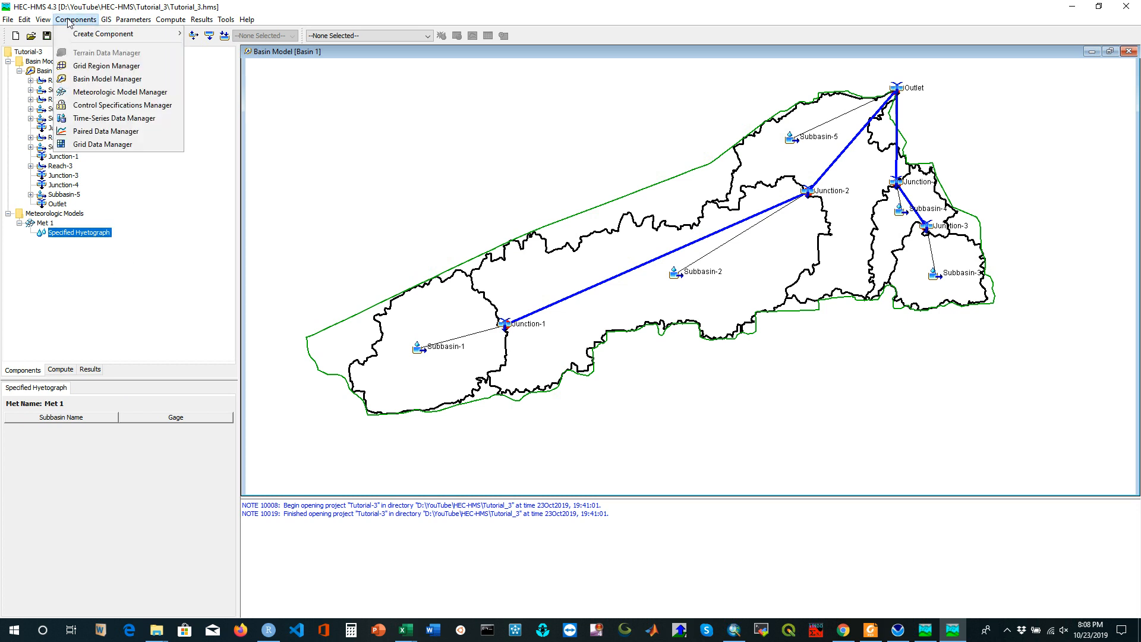
{"action": "left_click", "coordinate": [123, 120]}
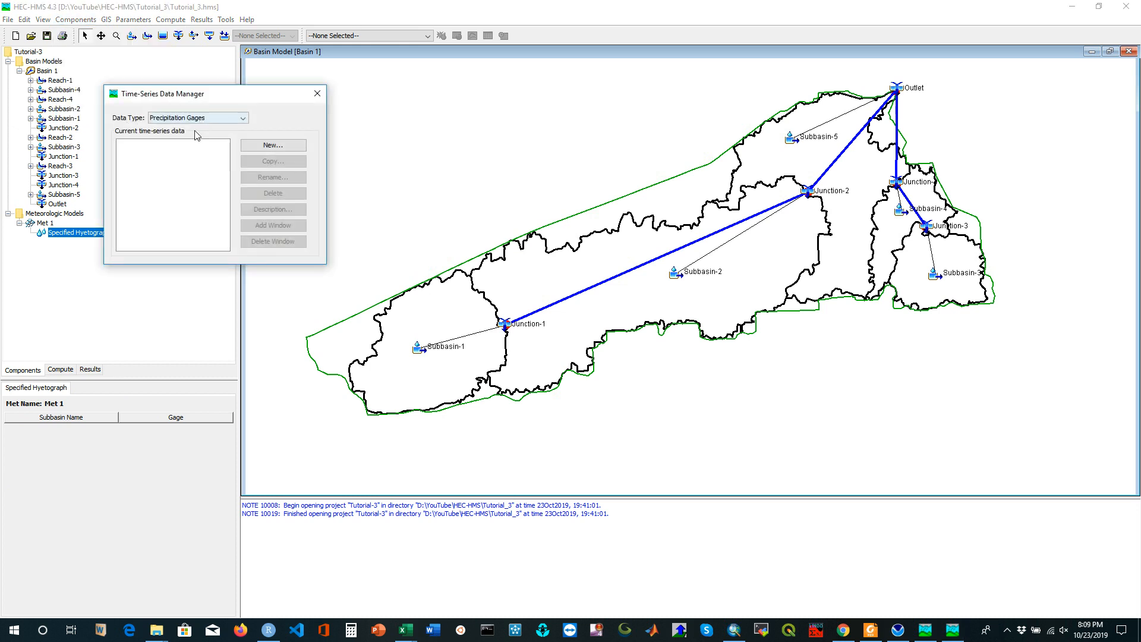
{"action": "left_click", "coordinate": [242, 118]}
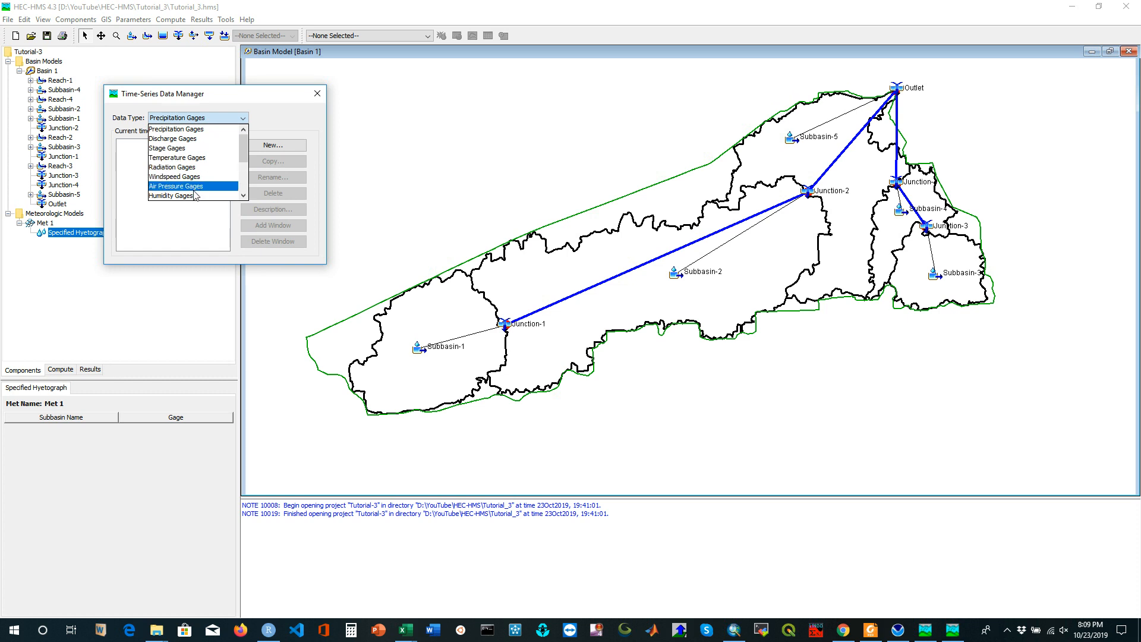
{"action": "scroll", "coordinate": [196, 181], "scroll_direction": "down", "scroll_amount": 3}
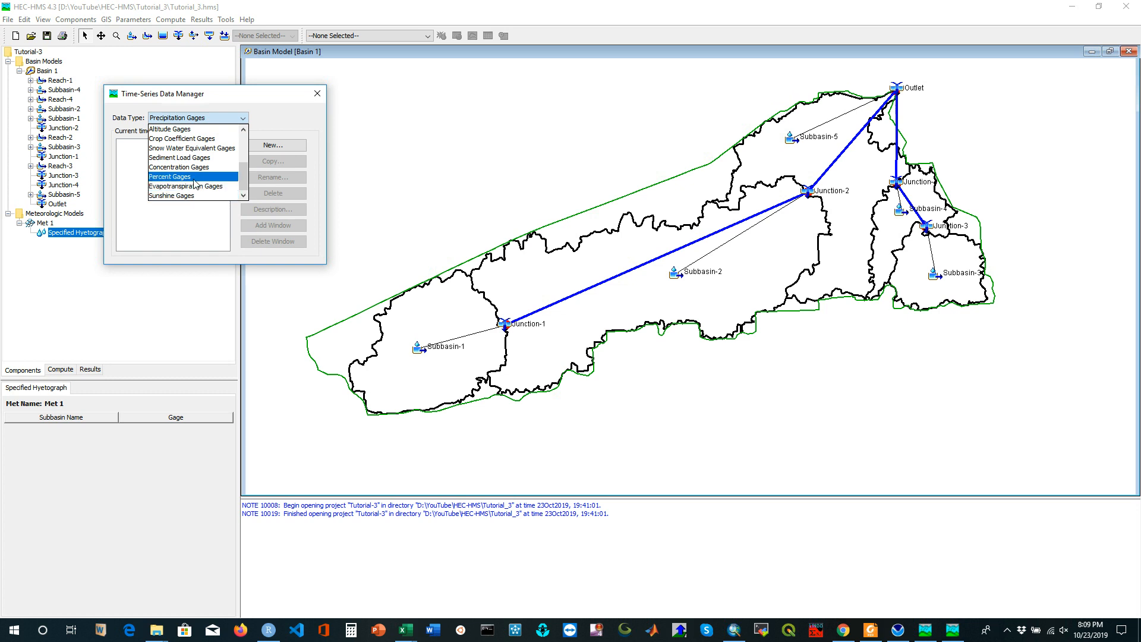
{"action": "scroll", "coordinate": [229, 179], "scroll_direction": "up", "scroll_amount": 3}
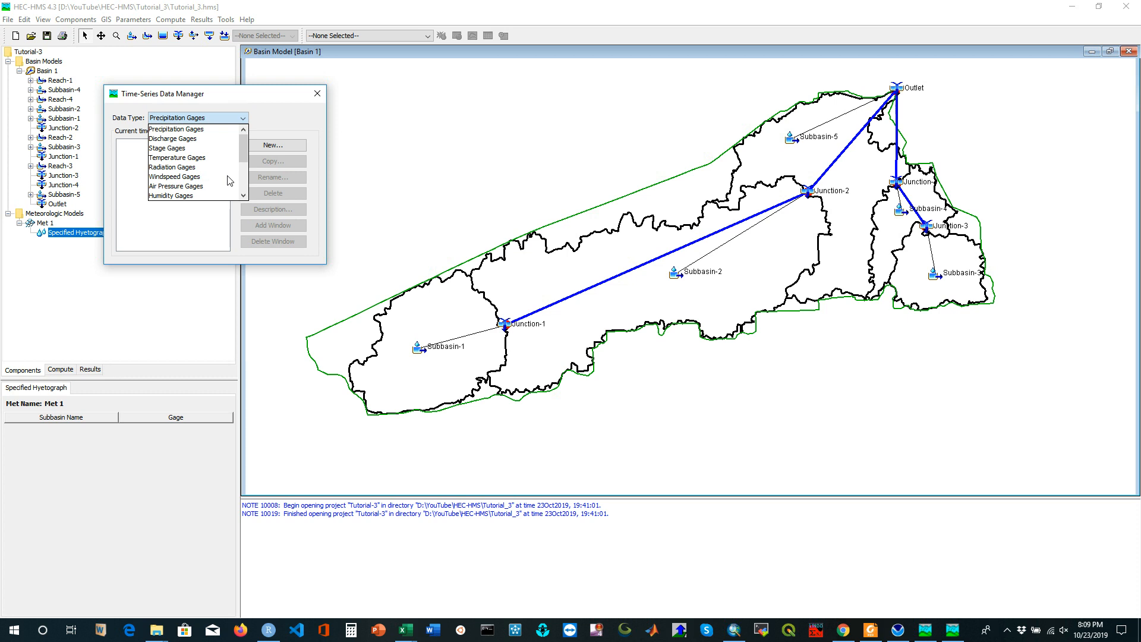
{"action": "left_click", "coordinate": [238, 101]}
{"action": "left_click", "coordinate": [269, 148]}
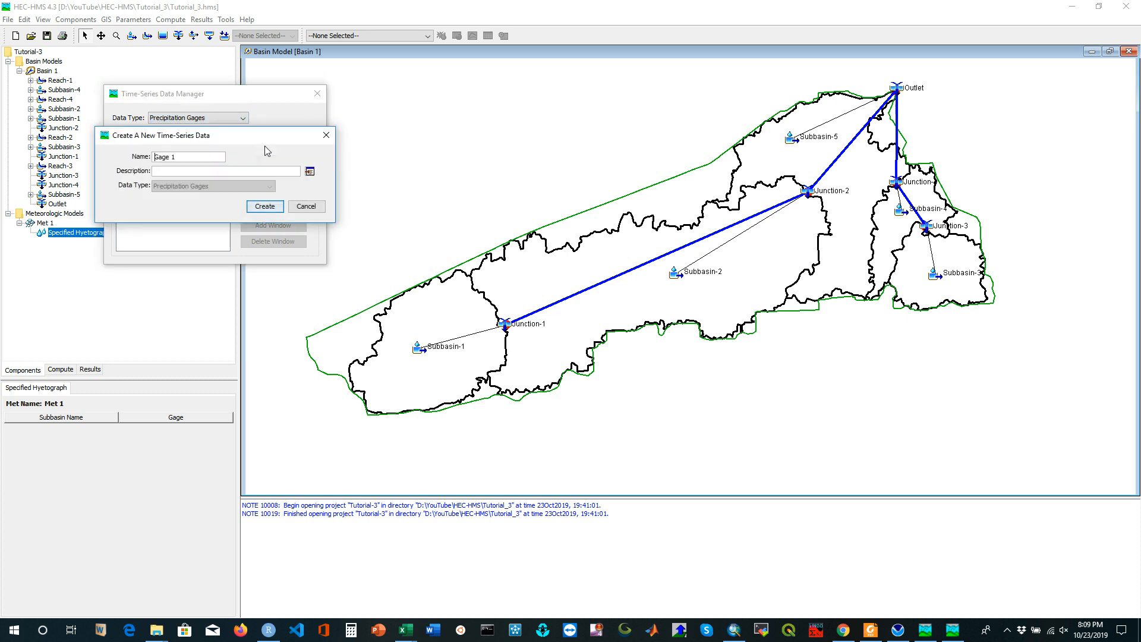
{"action": "left_click", "coordinate": [264, 207]}
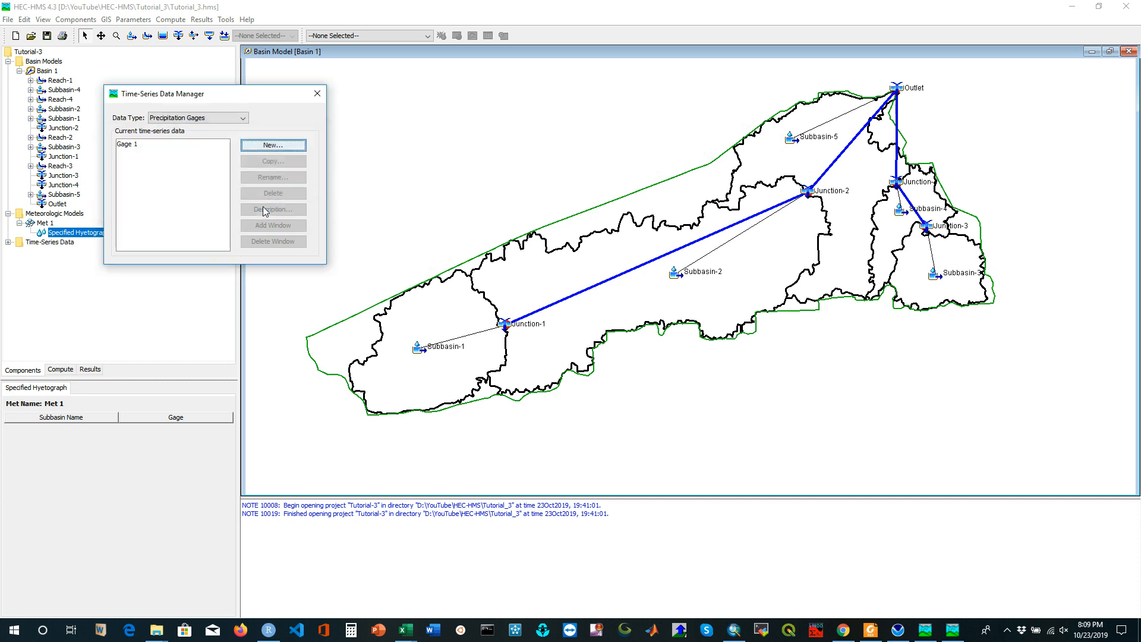
{"action": "left_click", "coordinate": [318, 93]}
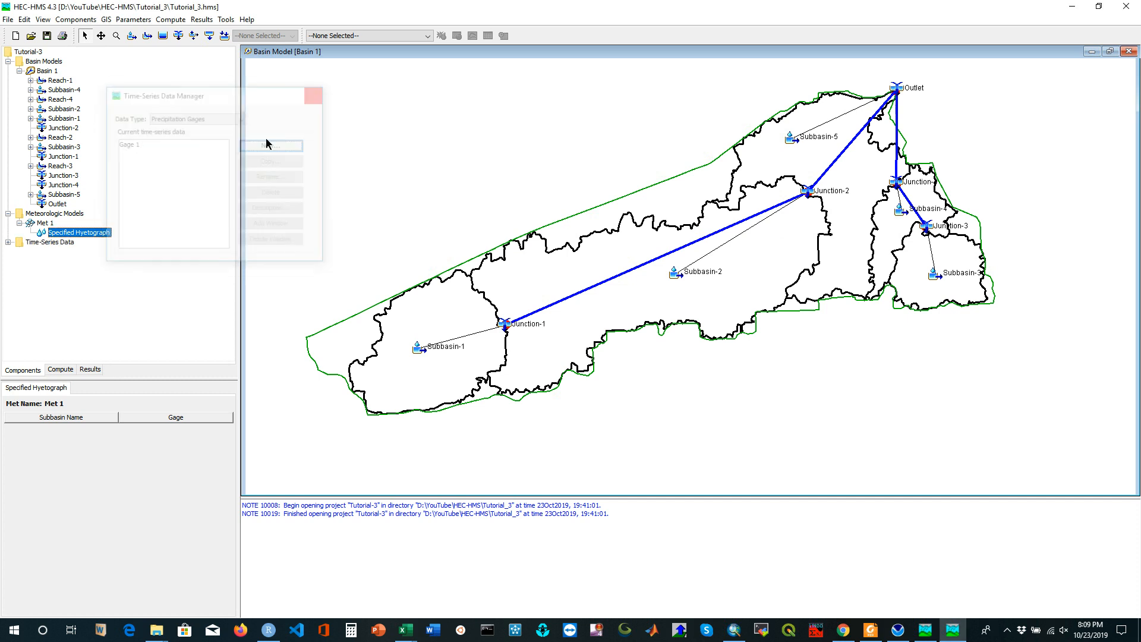
Open the precipitation gage Gage 1 and set its units to Incremental Inches.
{"action": "left_click", "coordinate": [33, 245]}
{"action": "double_click", "coordinate": [47, 252]}
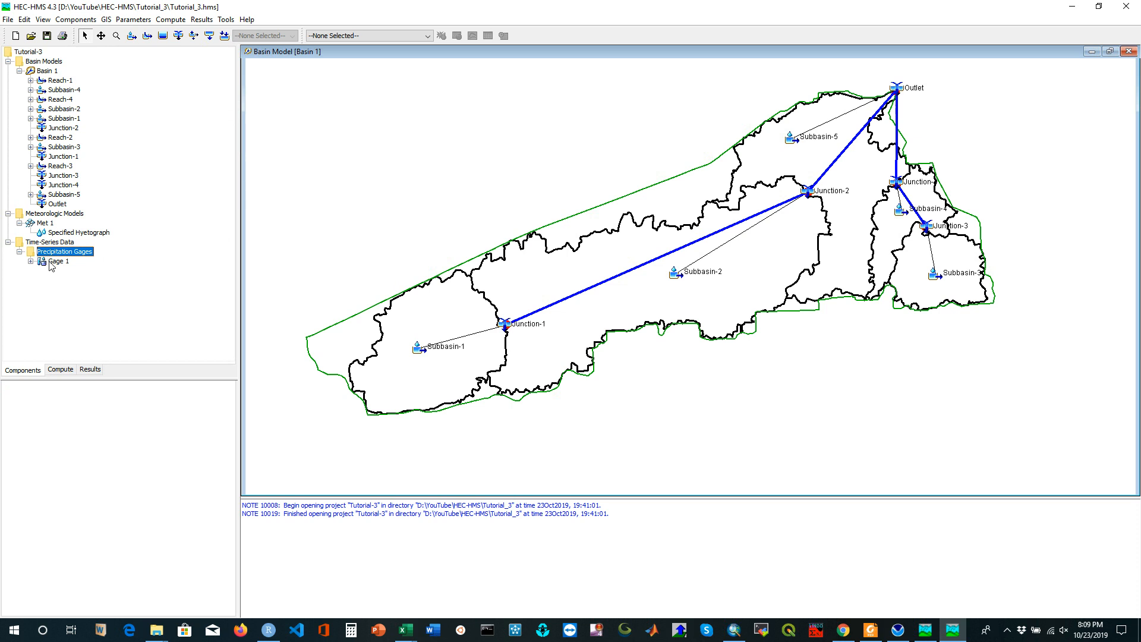
{"action": "left_click", "coordinate": [58, 262]}
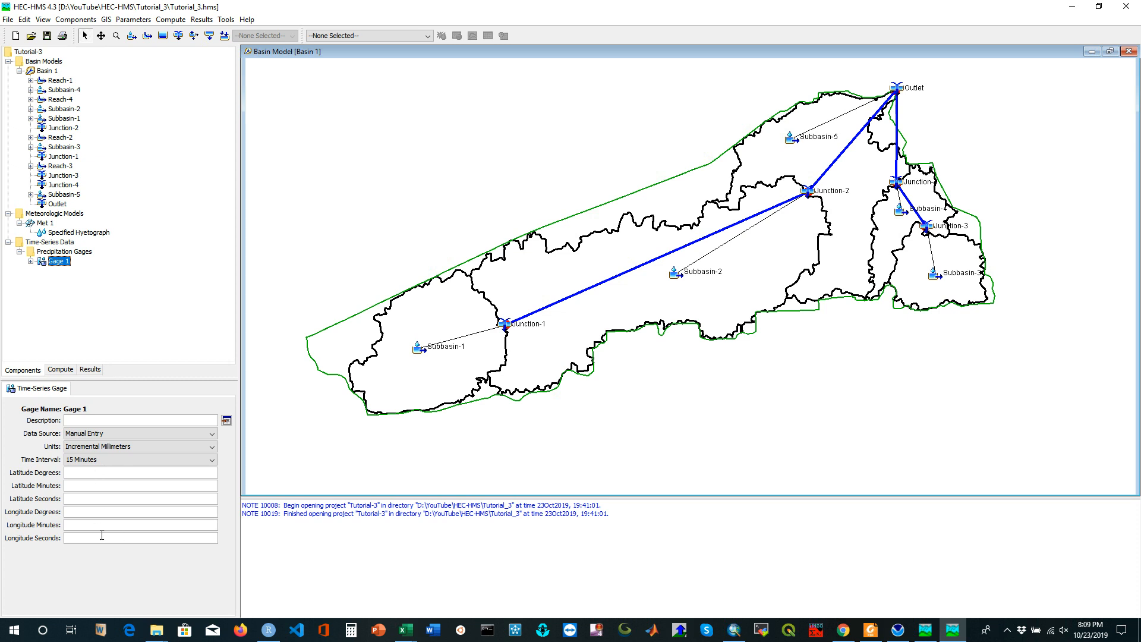
{"action": "left_click", "coordinate": [97, 450]}
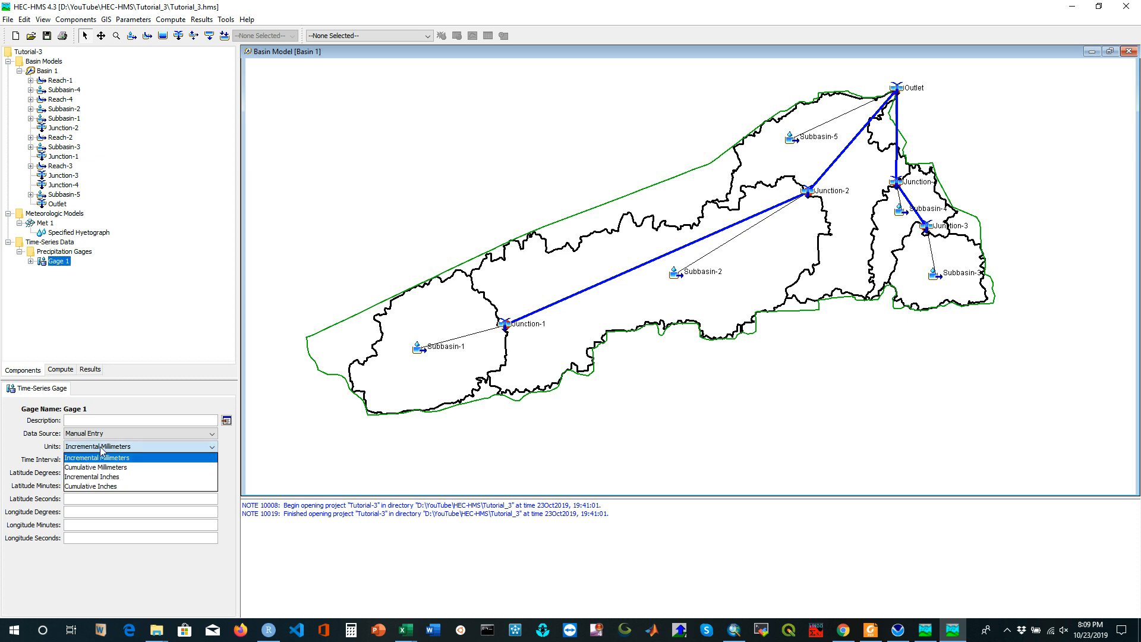
{"action": "left_click", "coordinate": [121, 478]}
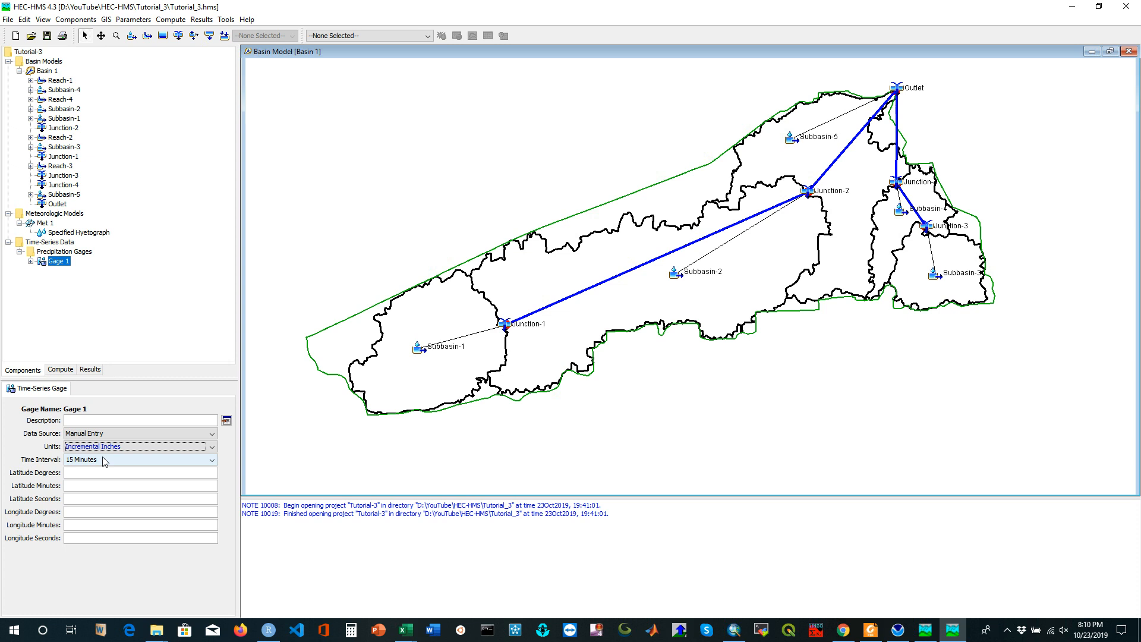
Switch to the Rainfall_Harvey.xlsx workbook in Excel and examine the Rainfall sheet's hourly readings, total and Hurricane Harvey chart.
{"action": "left_click", "coordinate": [408, 637]}
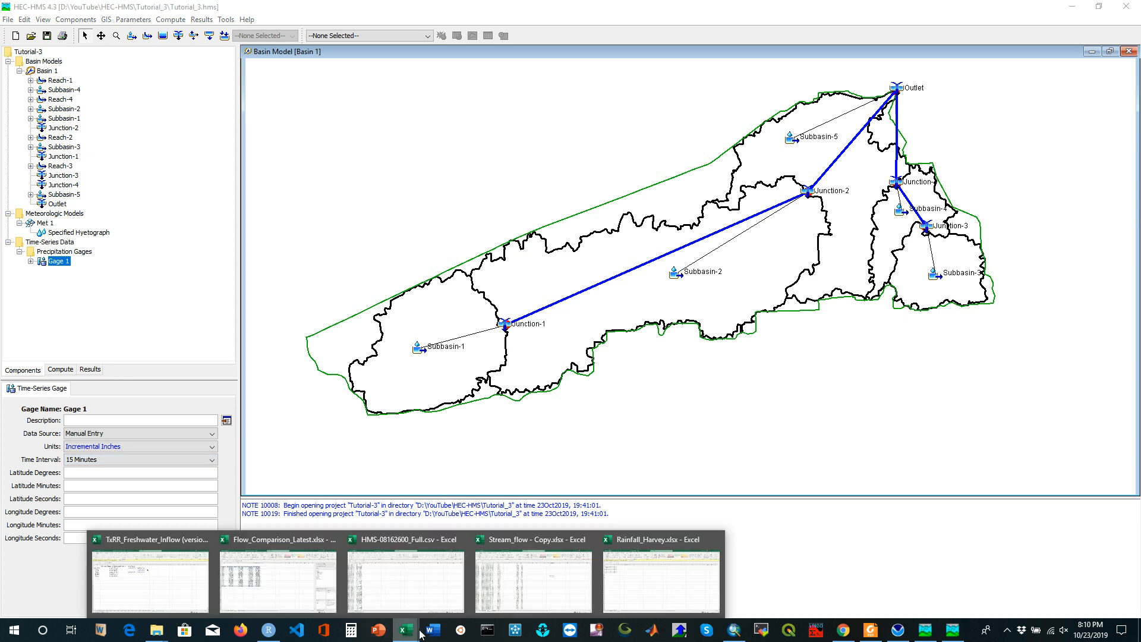
{"action": "left_click", "coordinate": [649, 581]}
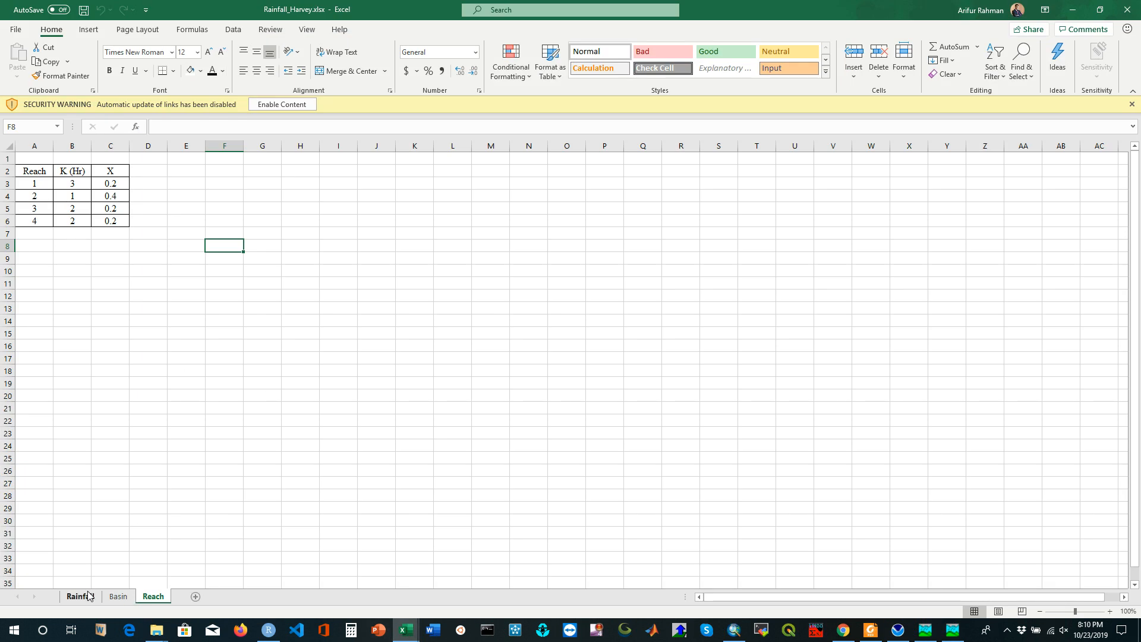
{"action": "left_click", "coordinate": [83, 597]}
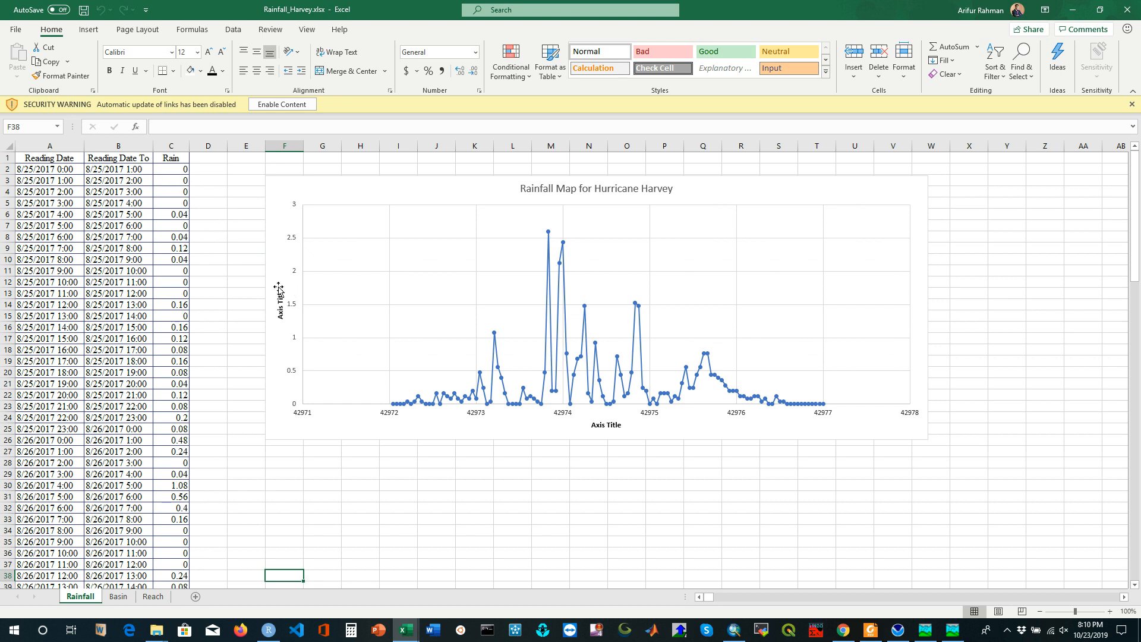
{"action": "scroll", "coordinate": [199, 320], "scroll_direction": "down", "scroll_amount": 13}
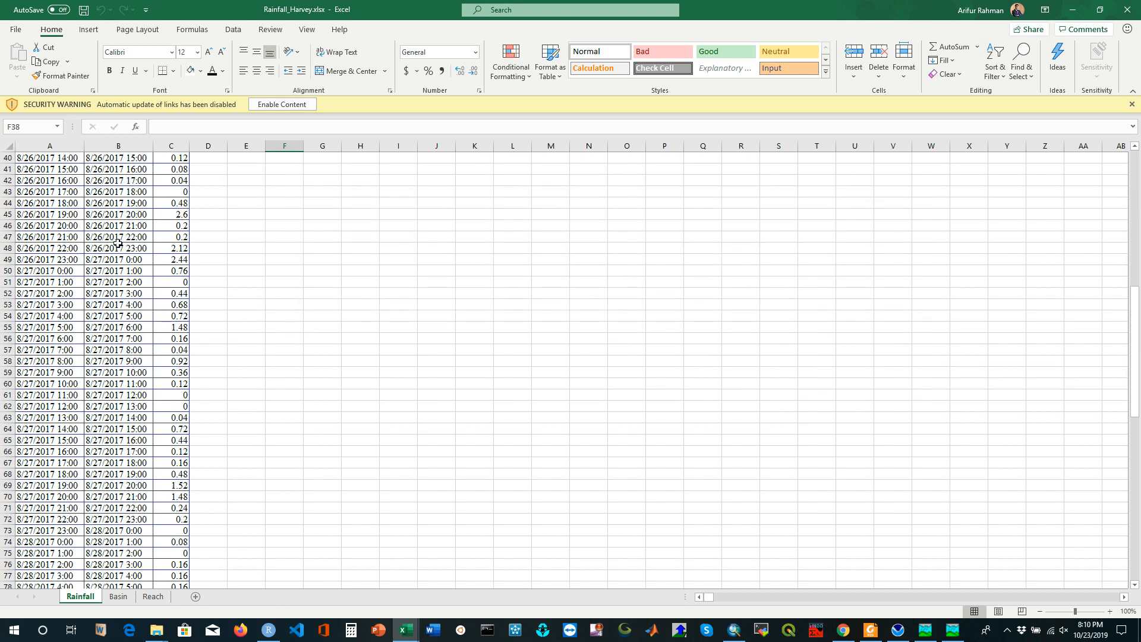
{"action": "scroll", "coordinate": [131, 262], "scroll_direction": "down", "scroll_amount": 20}
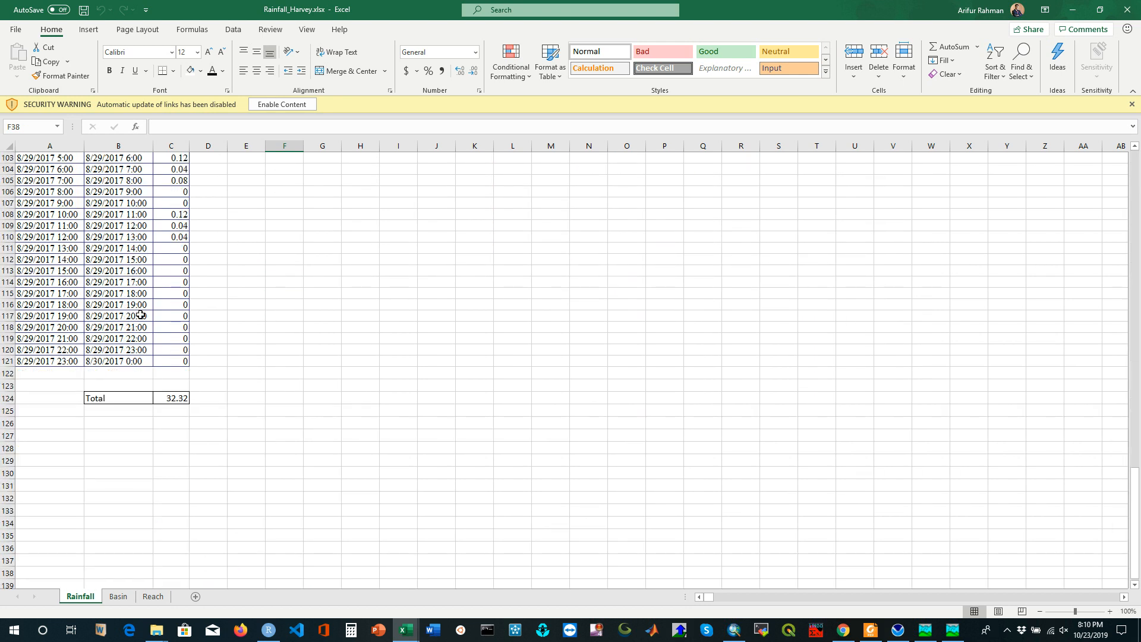
{"action": "scroll", "coordinate": [141, 320], "scroll_direction": "up", "scroll_amount": 14}
{"action": "scroll", "coordinate": [141, 325], "scroll_direction": "up", "scroll_amount": 3}
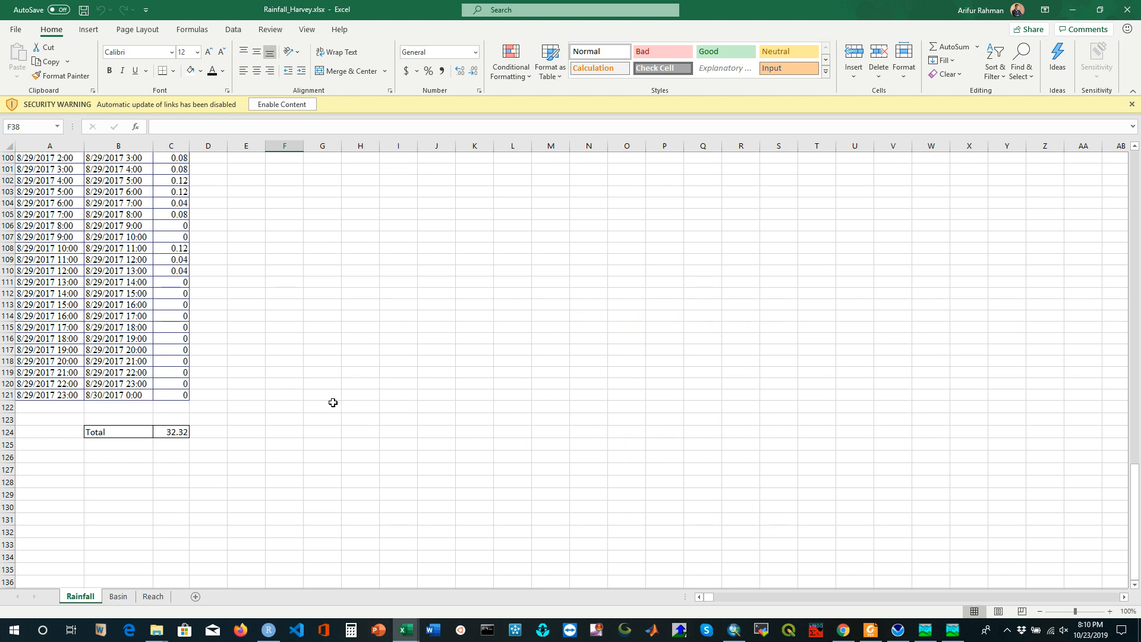
{"action": "scroll", "coordinate": [333, 403], "scroll_direction": "up", "scroll_amount": 20}
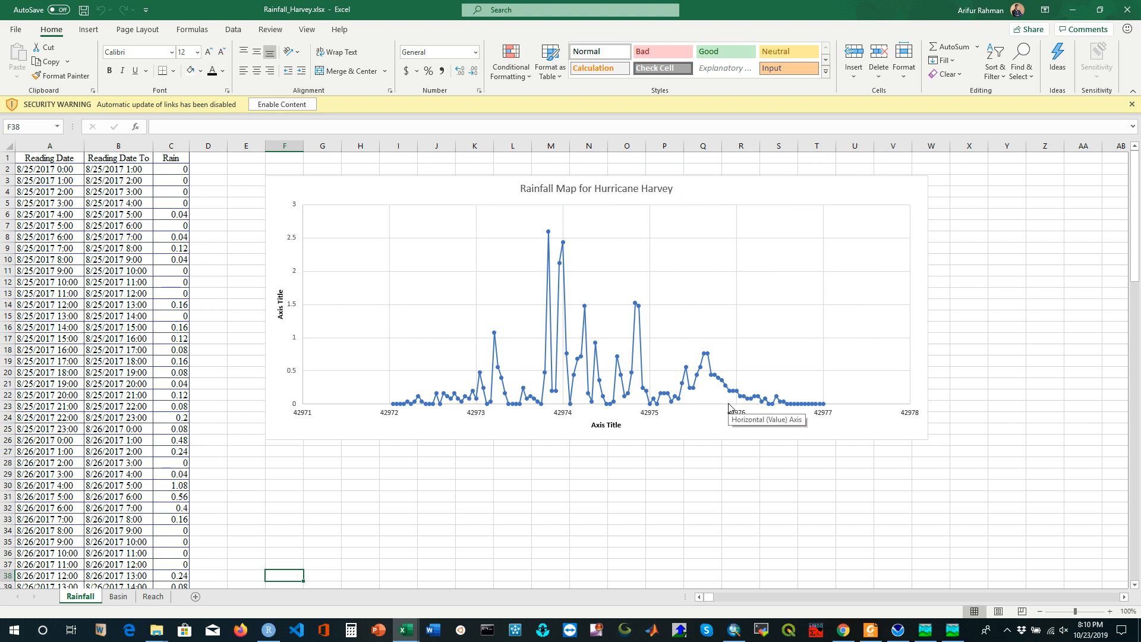
{"action": "mouse_move", "coordinate": [639, 308]}
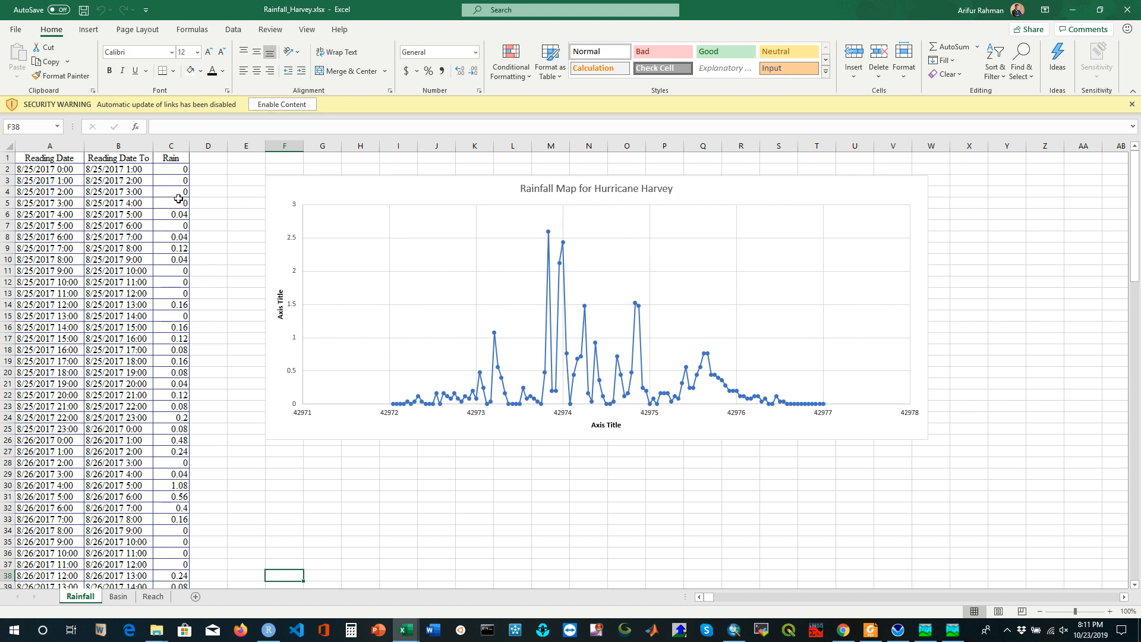
Copy the full column of hourly Rain values, cells C2 to C121, from the Rainfall sheet.
{"action": "left_click", "coordinate": [170, 168]}
{"action": "scroll", "coordinate": [189, 305], "scroll_direction": "down", "scroll_amount": 20}
{"action": "scroll", "coordinate": [189, 304], "scroll_direction": "down", "scroll_amount": 9}
{"action": "scroll", "coordinate": [189, 304], "scroll_direction": "up", "scroll_amount": 20}
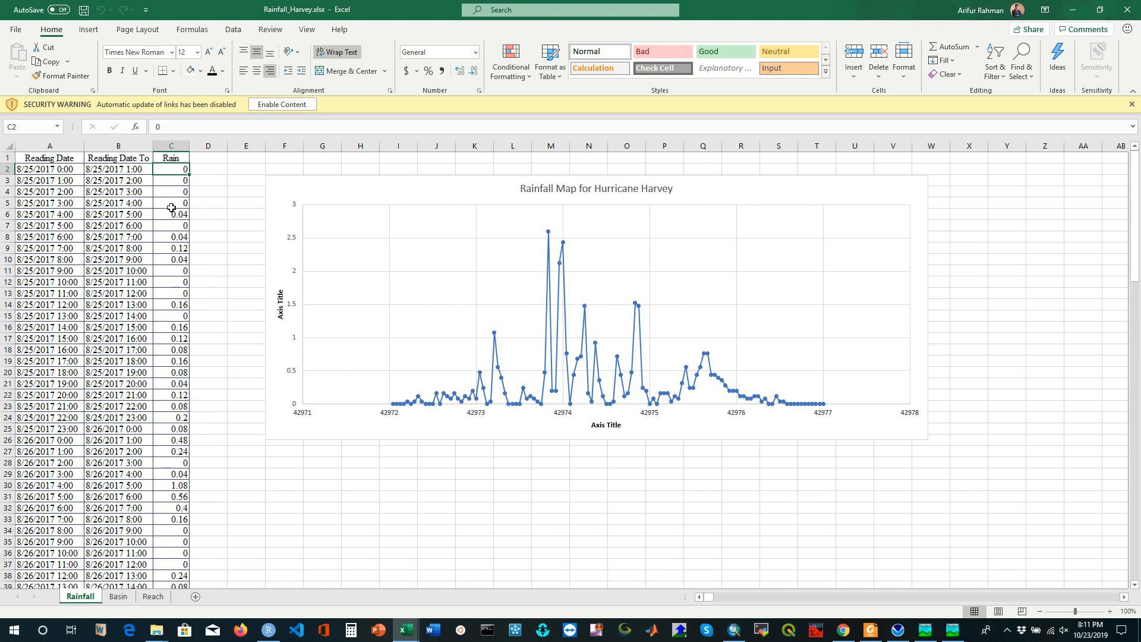
{"action": "key", "text": "ctrl+shift+Down"}
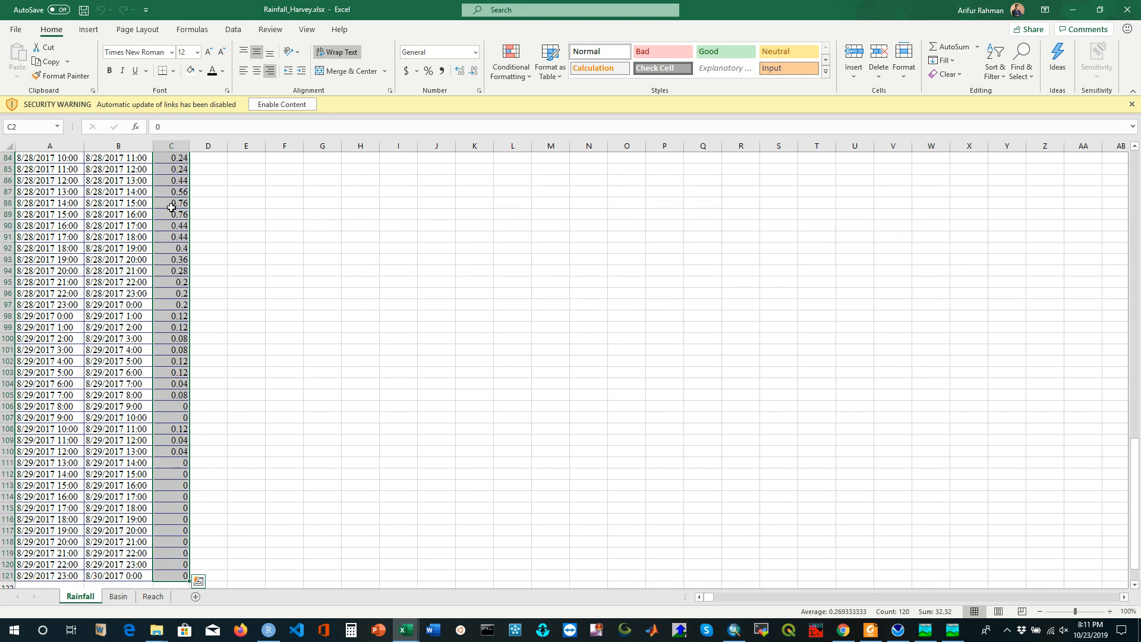
{"action": "key", "text": "ctrl+c"}
{"action": "scroll", "coordinate": [172, 250], "scroll_direction": "up", "scroll_amount": 20}
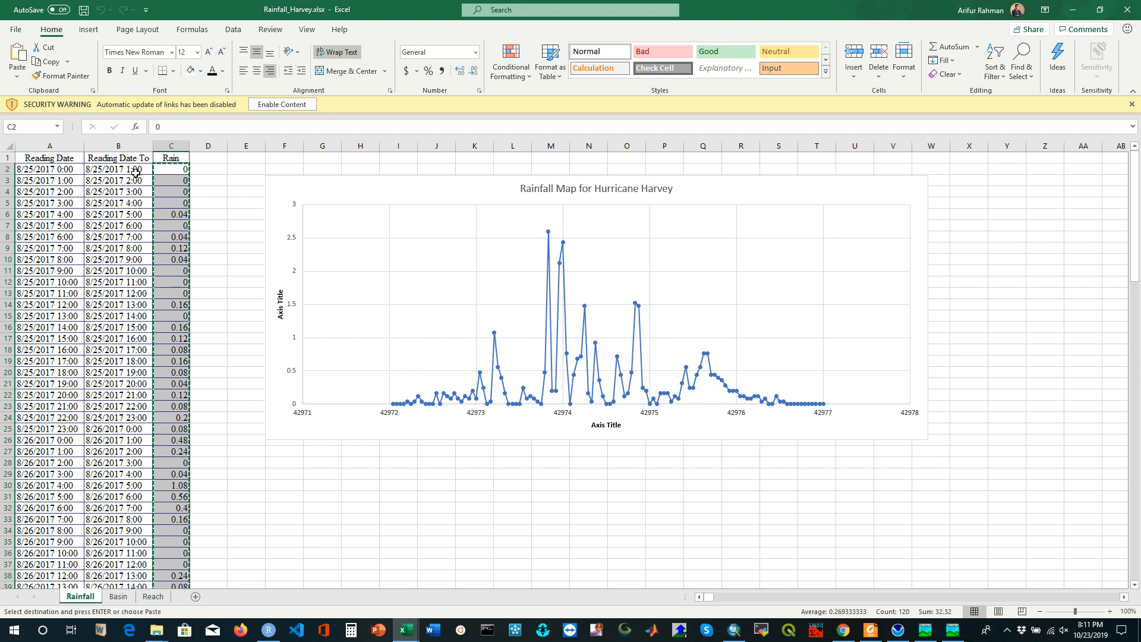
{"action": "scroll", "coordinate": [135, 356], "scroll_direction": "down", "scroll_amount": 20}
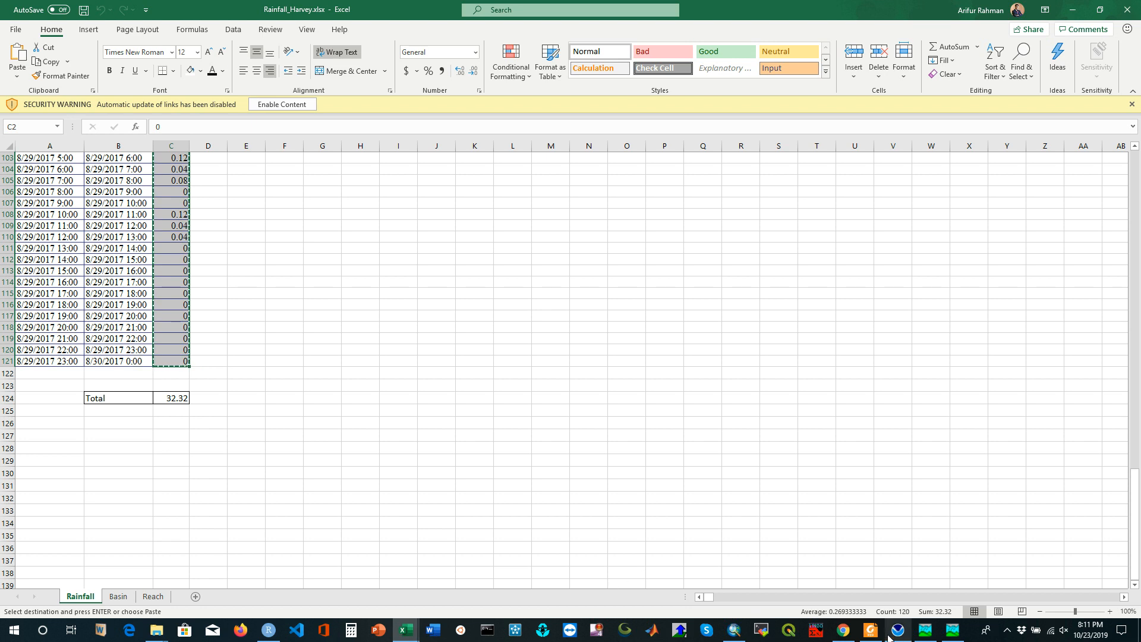
Switch back to HEC-HMS and set Gage 1's time interval to 1 Hour.
{"action": "left_click", "coordinate": [951, 631]}
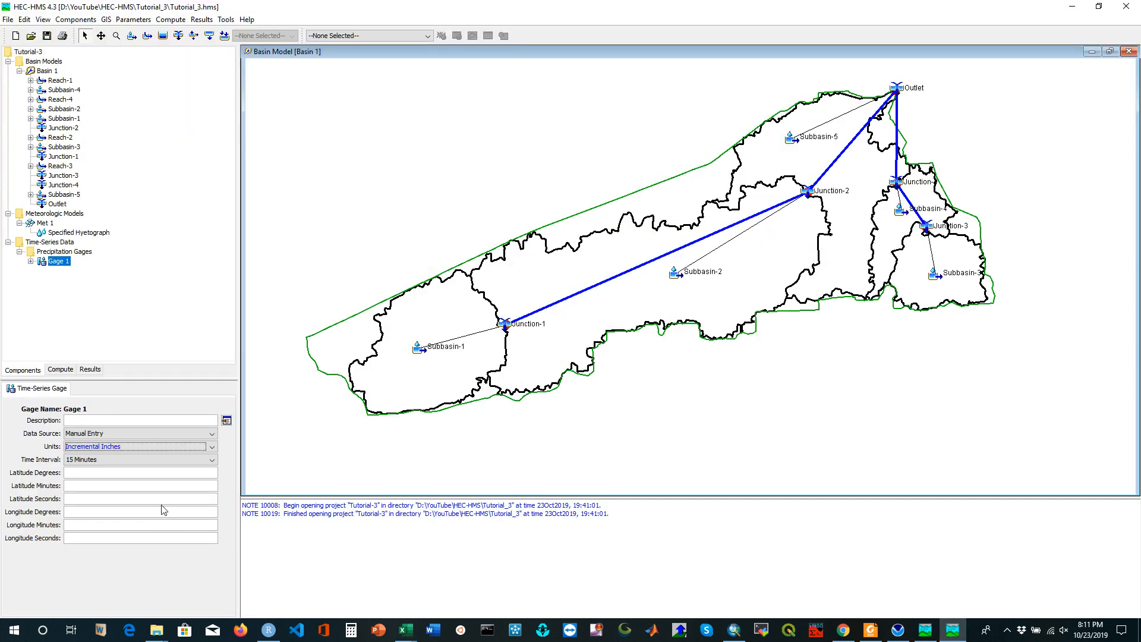
{"action": "left_click", "coordinate": [95, 460]}
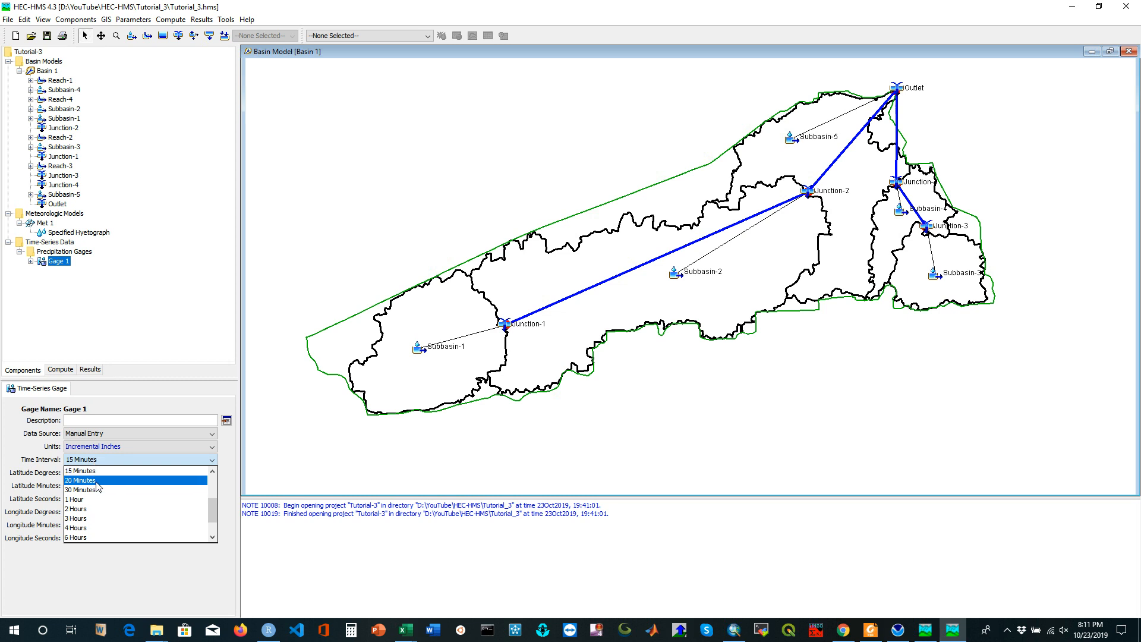
{"action": "left_click", "coordinate": [87, 500]}
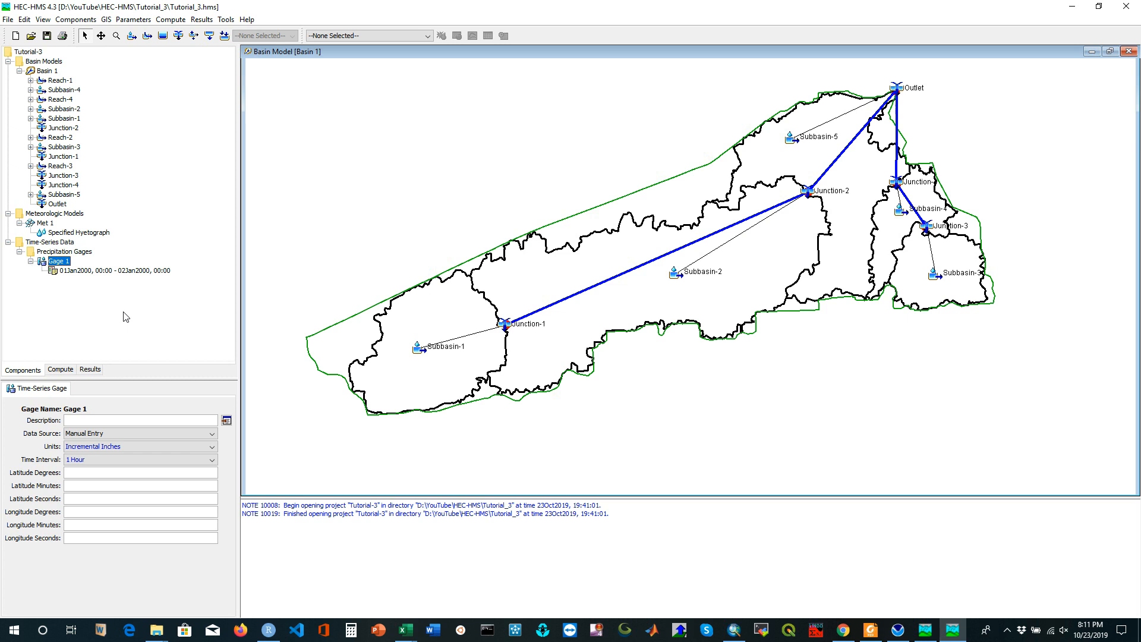
Set Gage 1's time window to start on 25Aug2017 at 01:00 and end on 30Aug2017.
{"action": "left_click", "coordinate": [81, 271]}
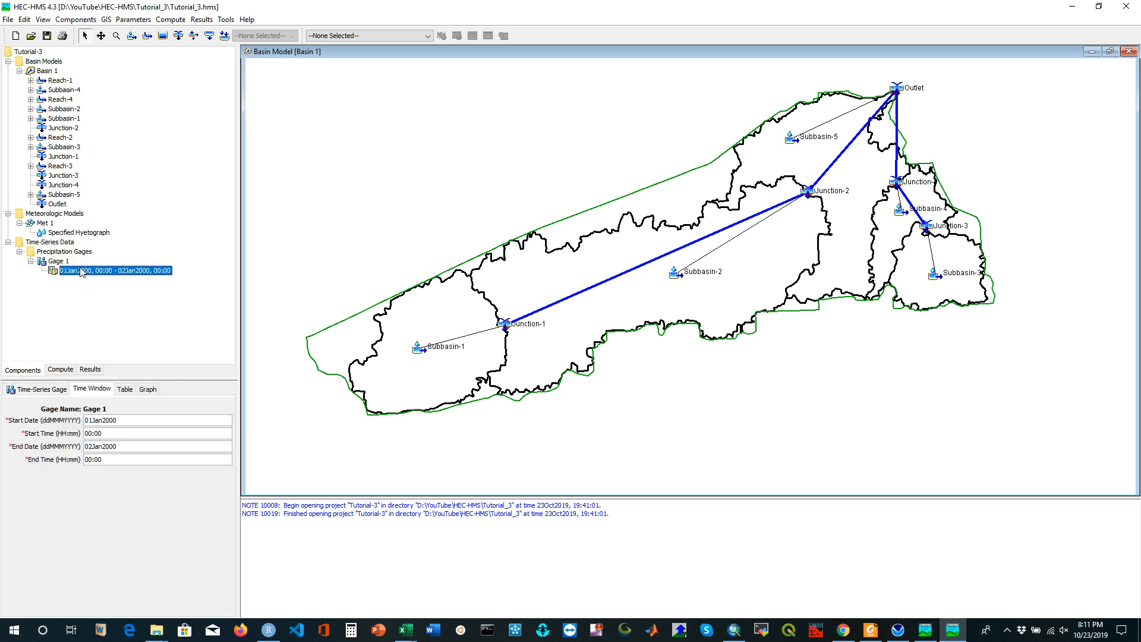
{"action": "double_click", "coordinate": [122, 420]}
{"action": "type", "text": "25Aug2017"}
{"action": "left_click", "coordinate": [93, 434]}
{"action": "key", "text": "BackSpace"}
{"action": "type", "text": "1"}
{"action": "double_click", "coordinate": [125, 446]}
{"action": "type", "text": "30"}
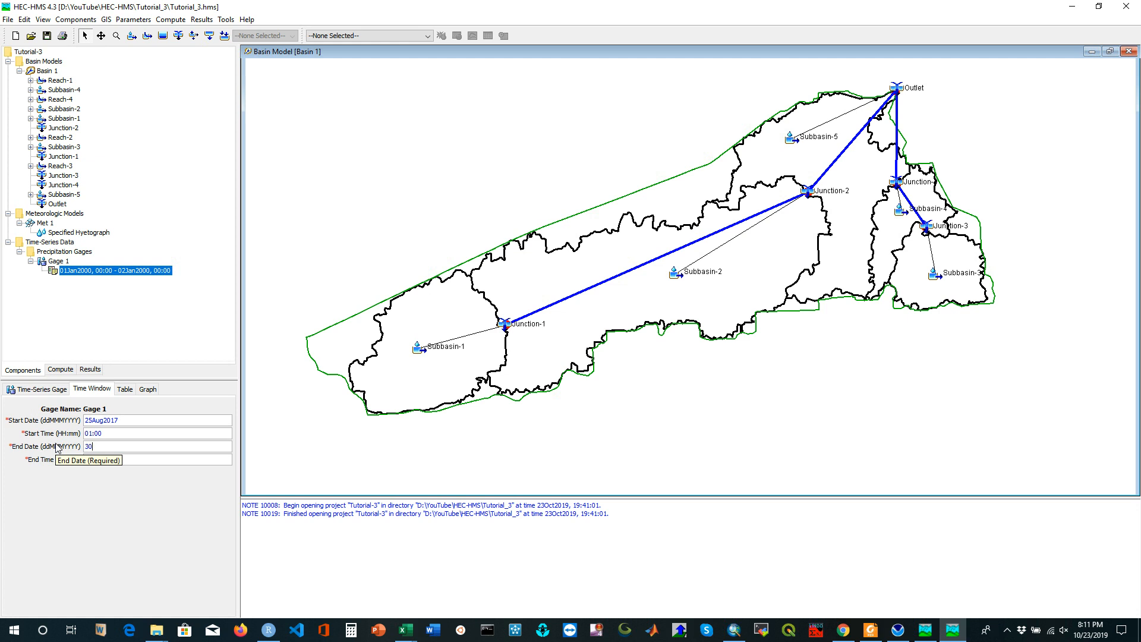
{"action": "type", "text": "Aug2017"}
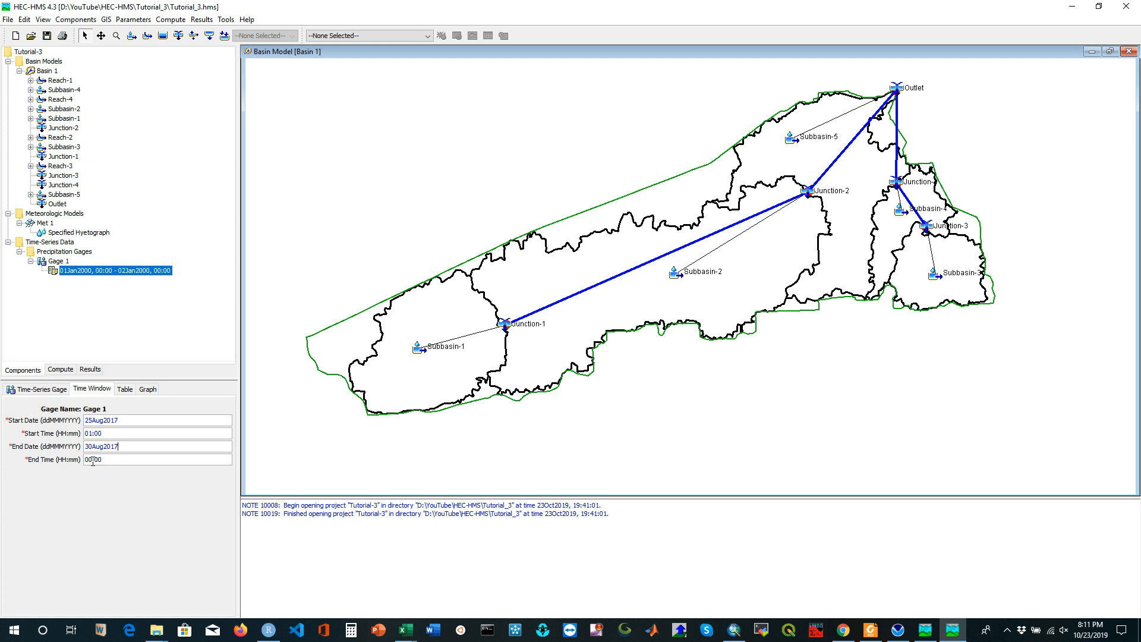
Paste the copied rainfall values into Gage 1's precipitation table from 25Aug2017, 01:00 and display the gage's graph.
{"action": "left_click", "coordinate": [125, 389]}
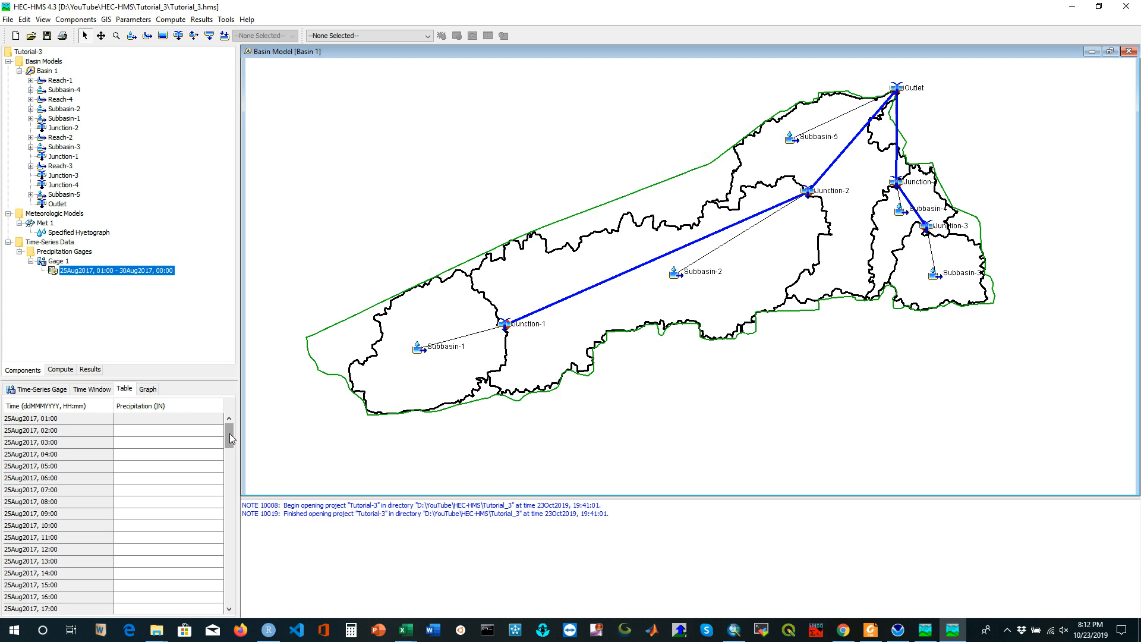
{"action": "left_click", "coordinate": [142, 421]}
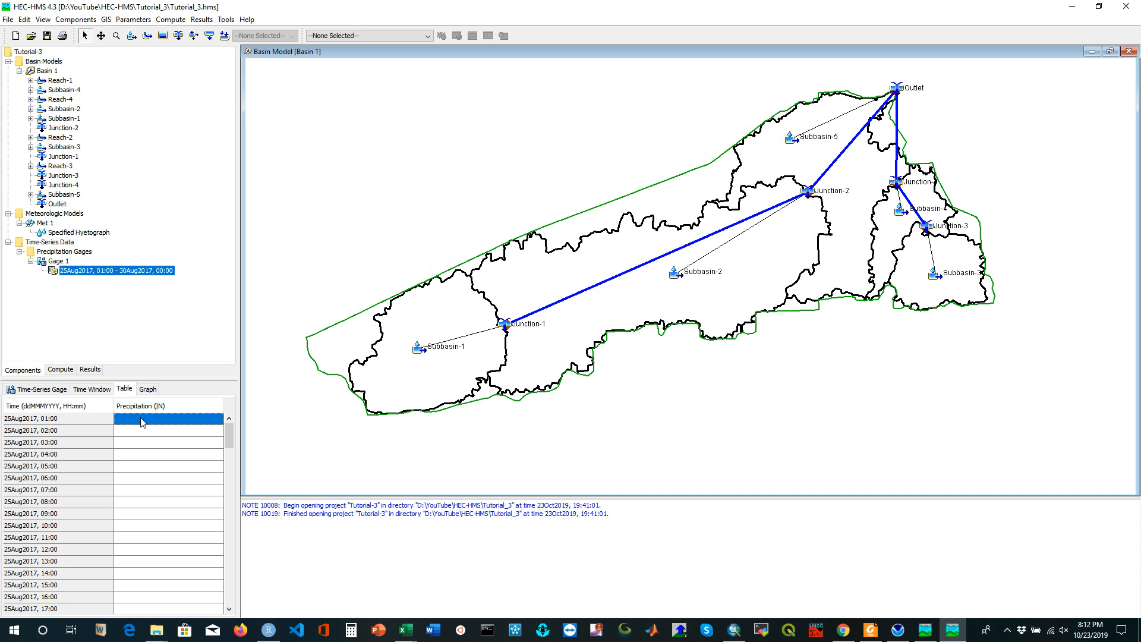
{"action": "key", "text": "ctrl+v"}
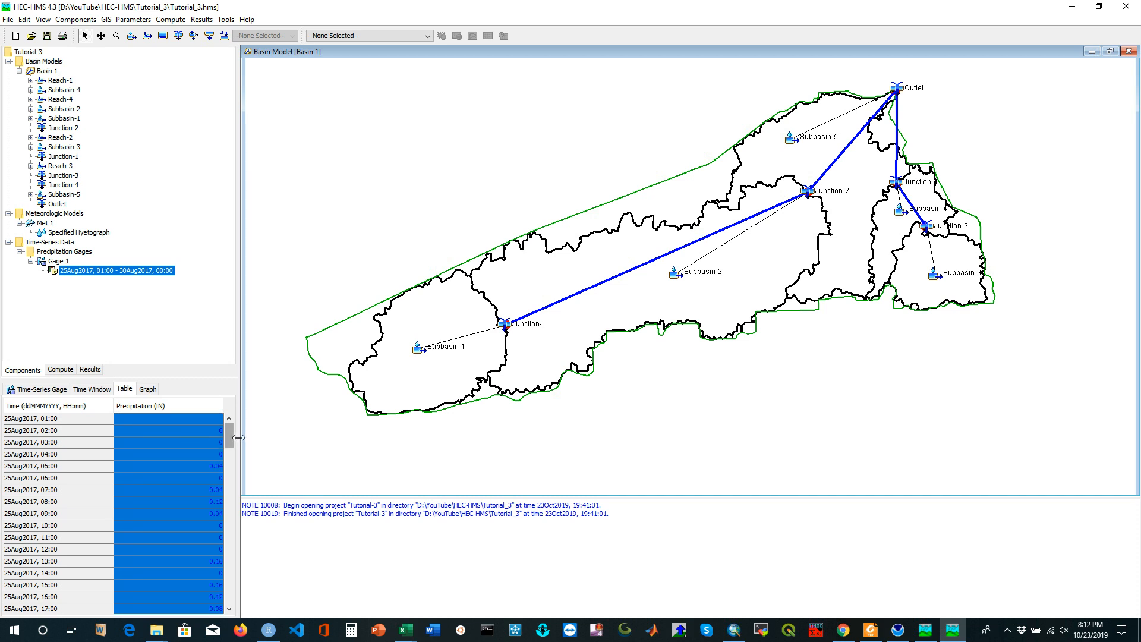
{"action": "left_click_drag", "start_coordinate": [226, 431], "coordinate": [176, 398]}
{"action": "left_click", "coordinate": [148, 389]}
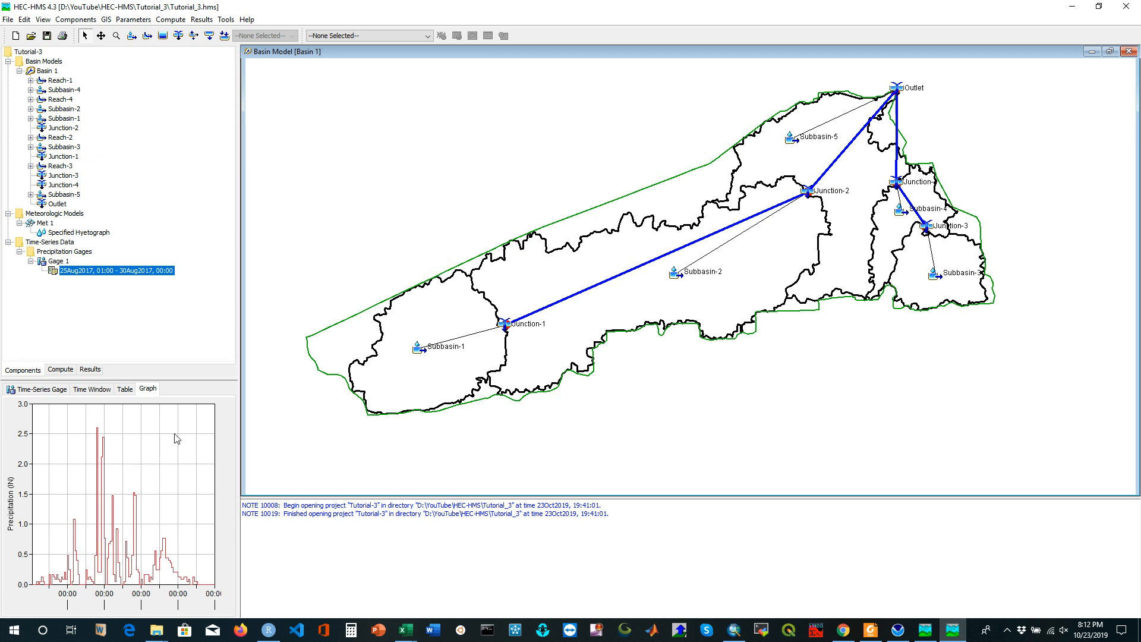
Set Met 1 to include the subbasins of Basin 1.
{"action": "left_click", "coordinate": [66, 234]}
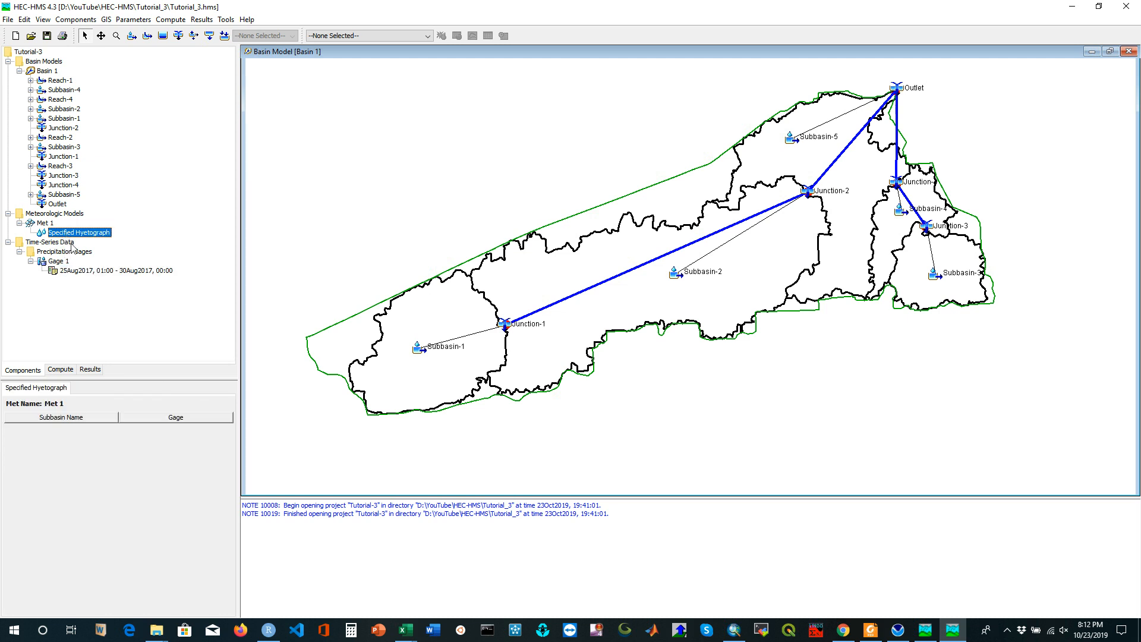
{"action": "left_click", "coordinate": [42, 223]}
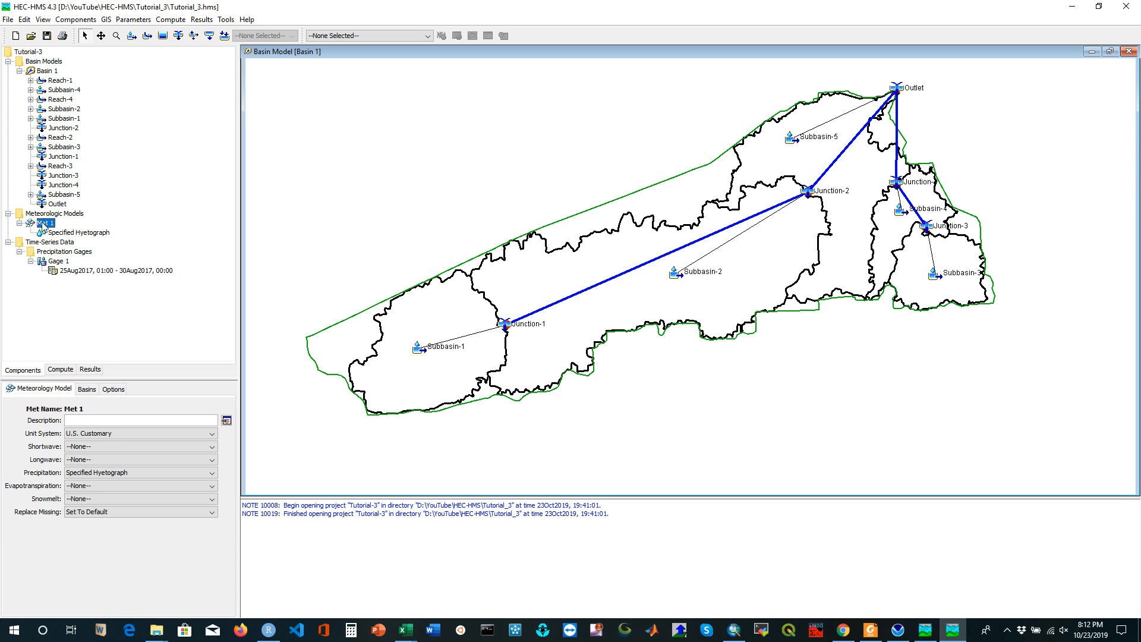
{"action": "left_click", "coordinate": [87, 390]}
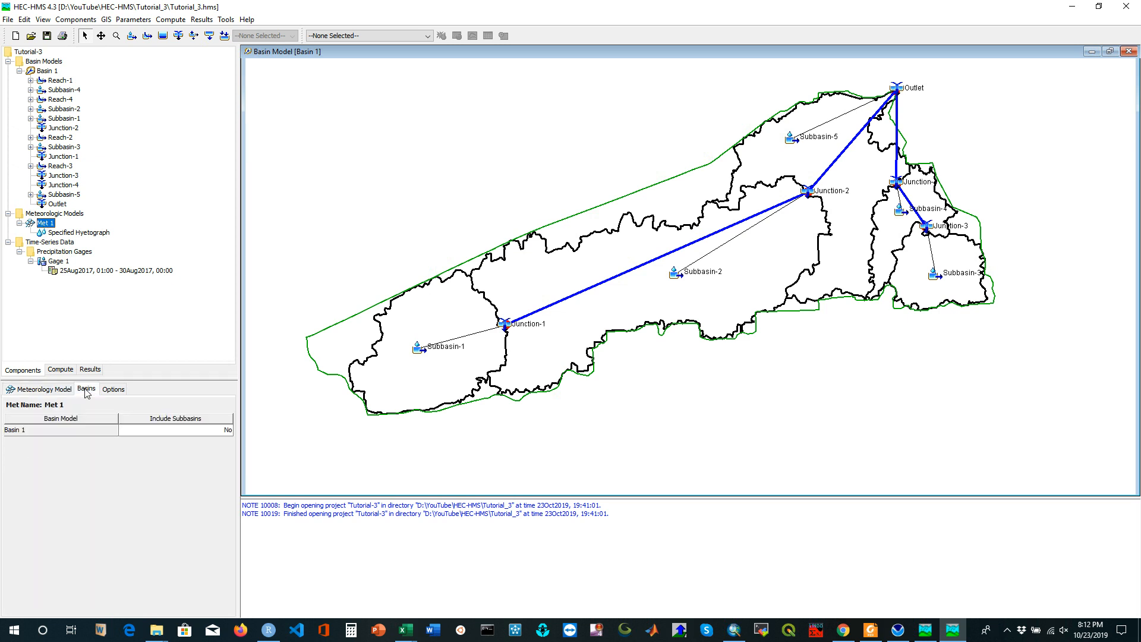
{"action": "left_click", "coordinate": [201, 435]}
{"action": "left_click", "coordinate": [155, 440]}
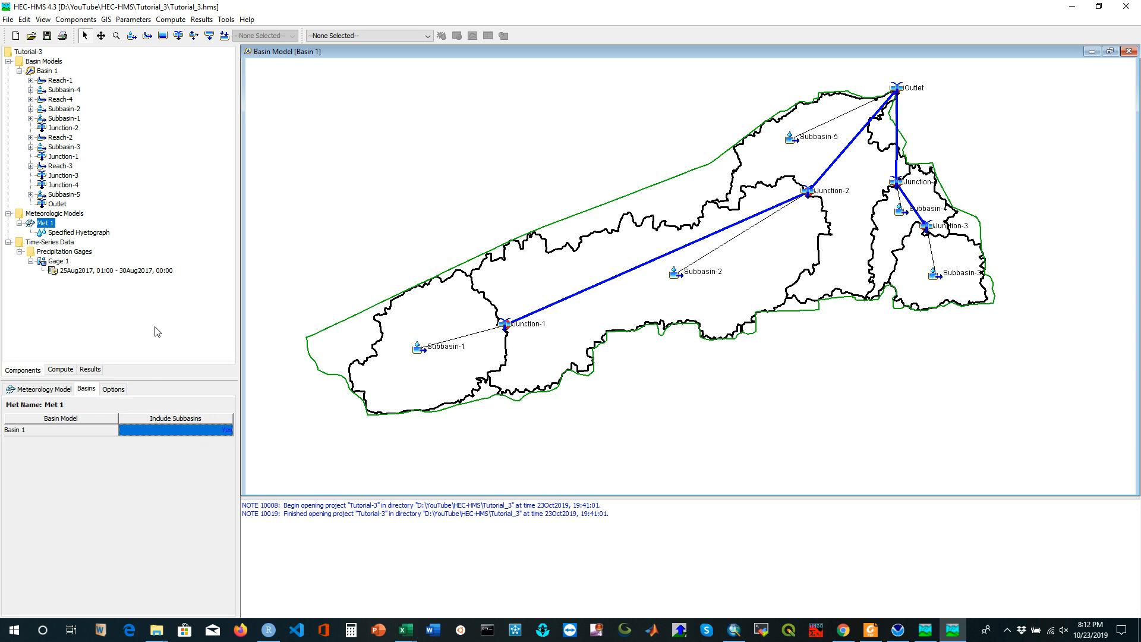
Assign Gage 1 to Subbasin-1 through Subbasin-5 in Met 1's Specified Hyetograph.
{"action": "left_click", "coordinate": [84, 233]}
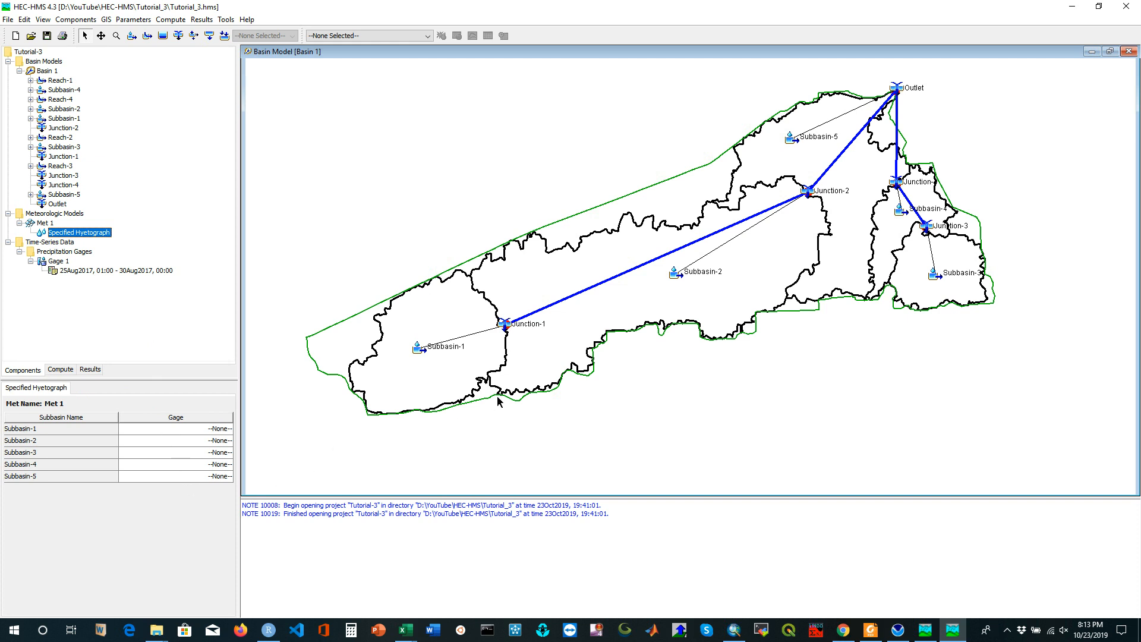
{"action": "left_click", "coordinate": [177, 428]}
{"action": "left_click", "coordinate": [176, 427]}
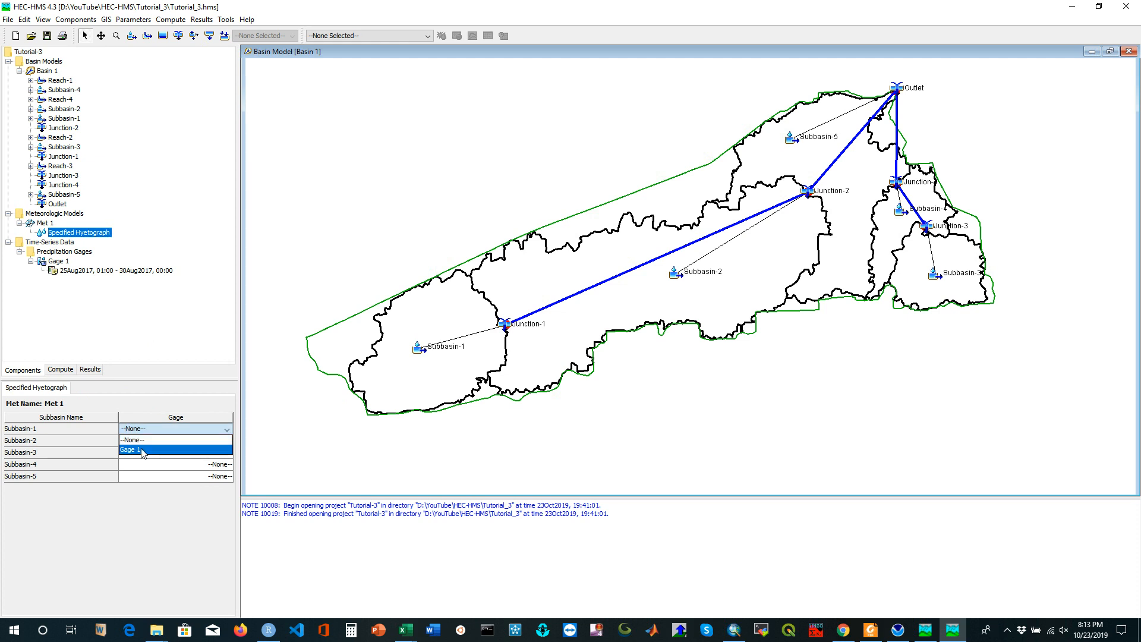
{"action": "left_click", "coordinate": [143, 450]}
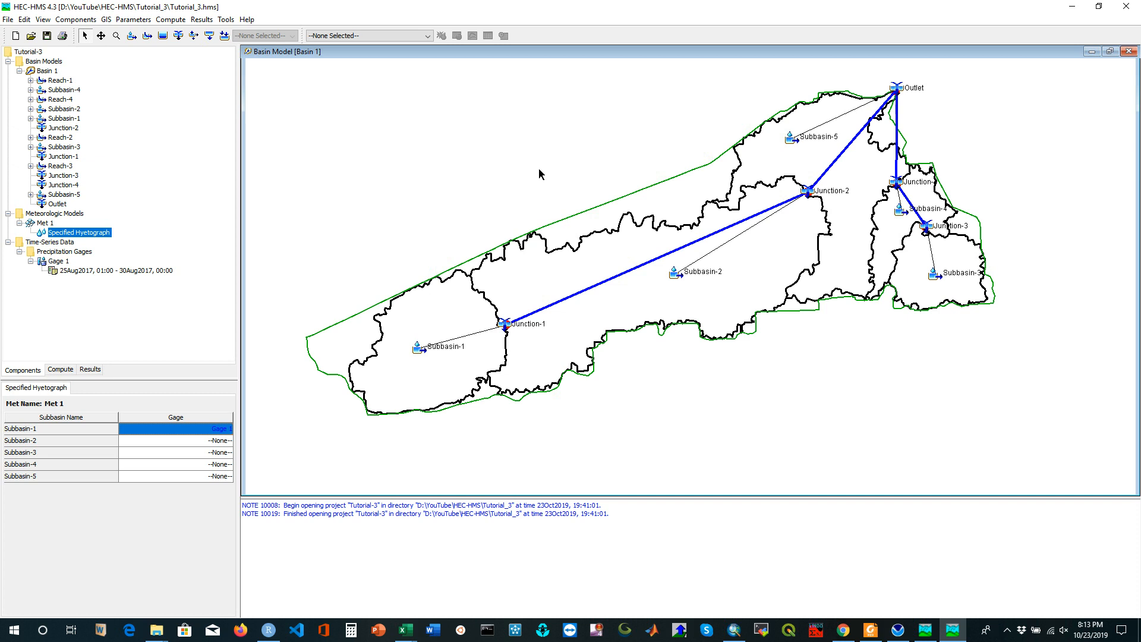
{"action": "left_click", "coordinate": [209, 440]}
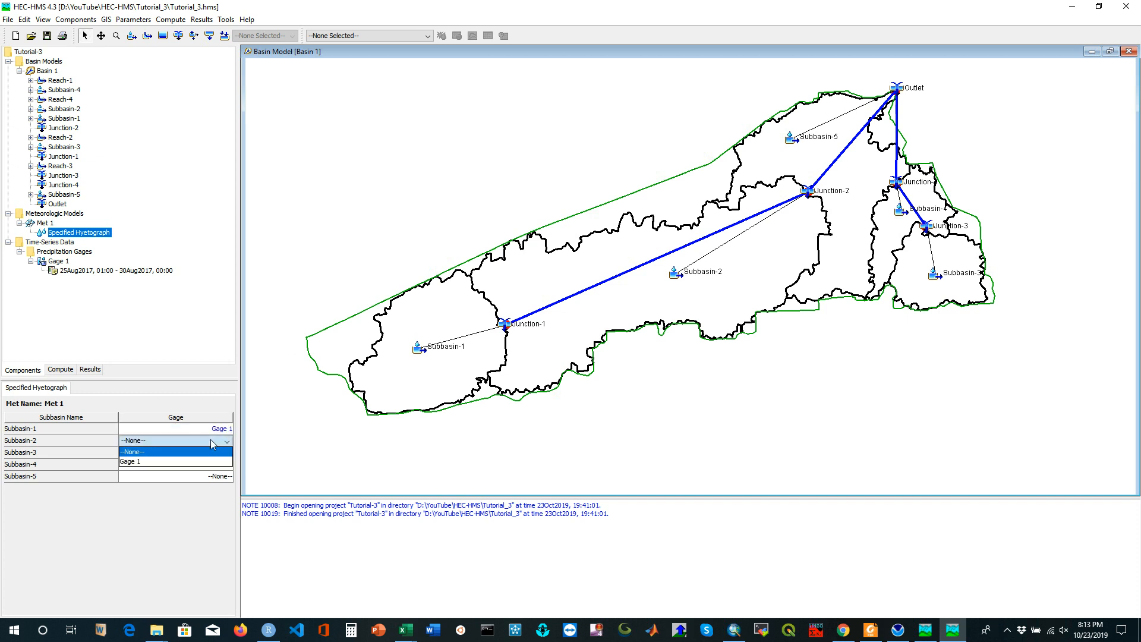
{"action": "left_click", "coordinate": [174, 464]}
{"action": "left_click", "coordinate": [193, 453]}
{"action": "left_click", "coordinate": [179, 476]}
{"action": "left_click", "coordinate": [187, 467]}
{"action": "left_click", "coordinate": [161, 486]}
{"action": "left_click", "coordinate": [179, 476]}
{"action": "left_click", "coordinate": [156, 498]}
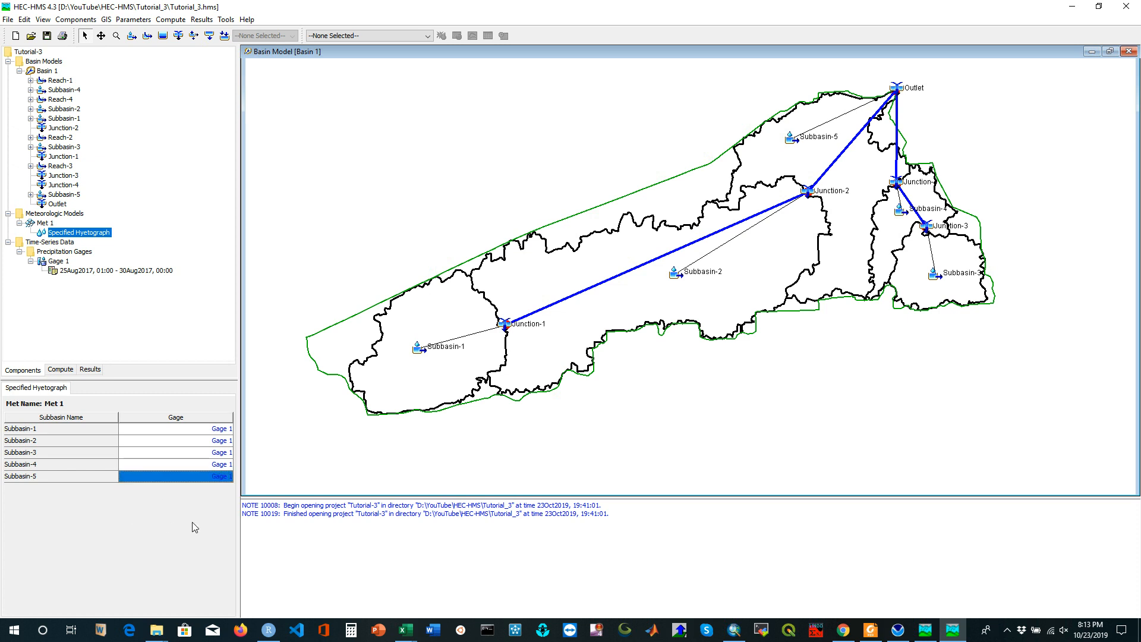
Create a new control specifications component named Control 1.
{"action": "left_click", "coordinate": [104, 321]}
{"action": "left_click", "coordinate": [75, 22]}
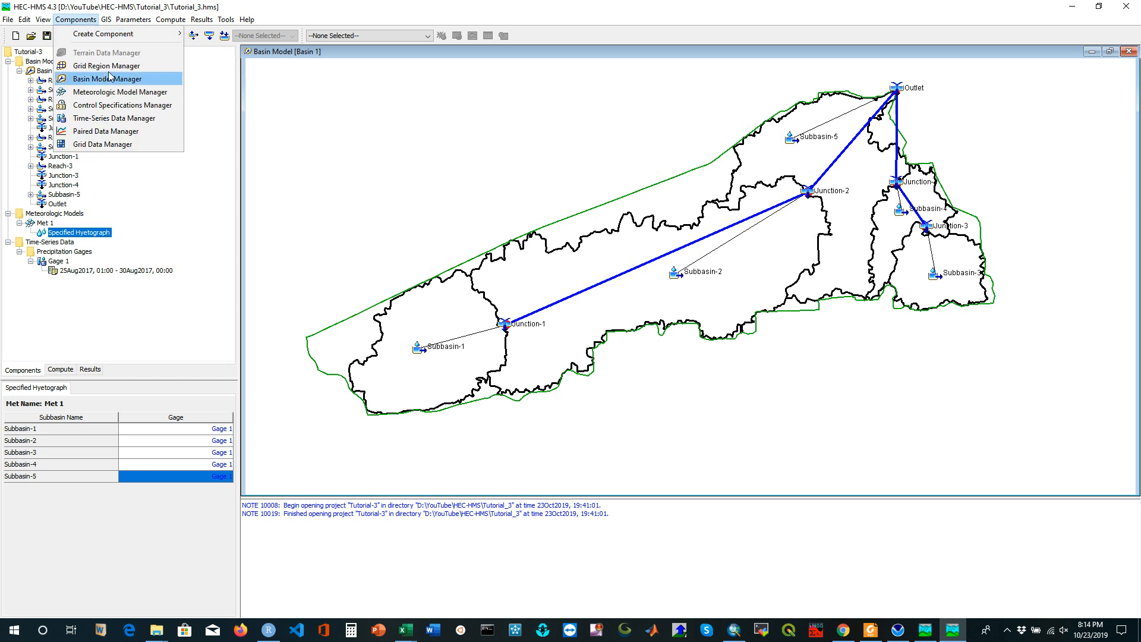
{"action": "left_click", "coordinate": [101, 106]}
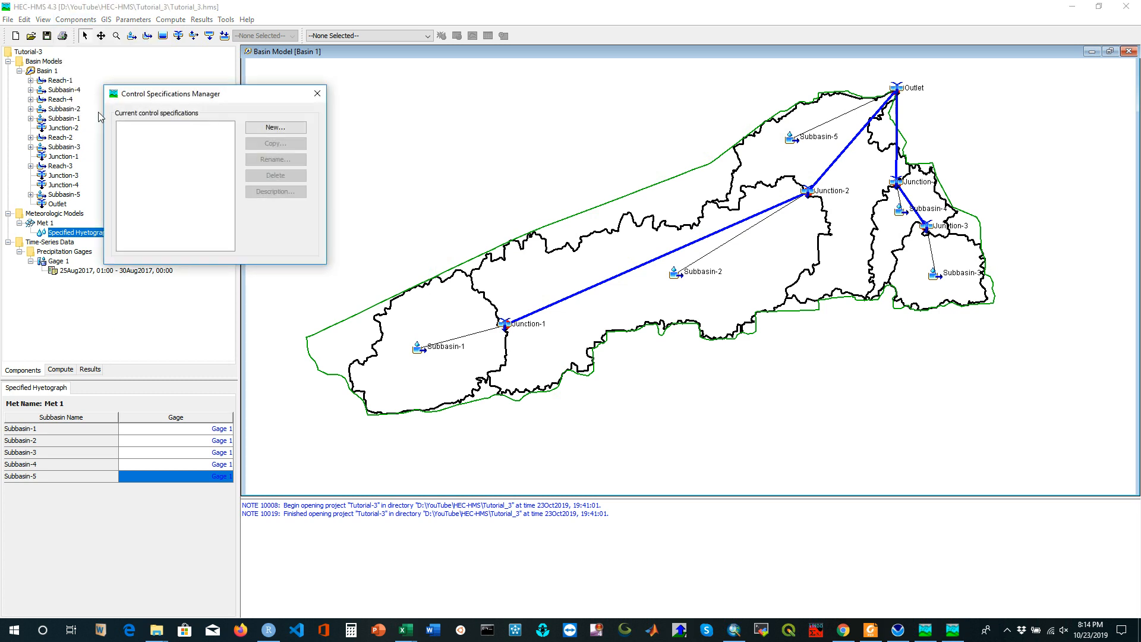
{"action": "left_click", "coordinate": [275, 129]}
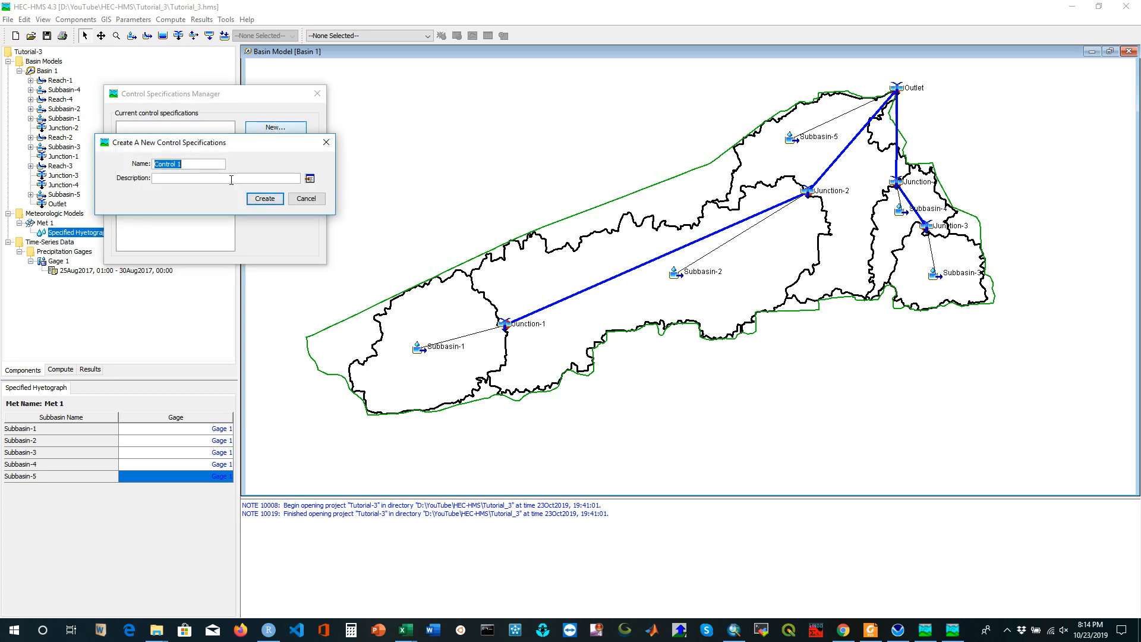
{"action": "left_click", "coordinate": [257, 200]}
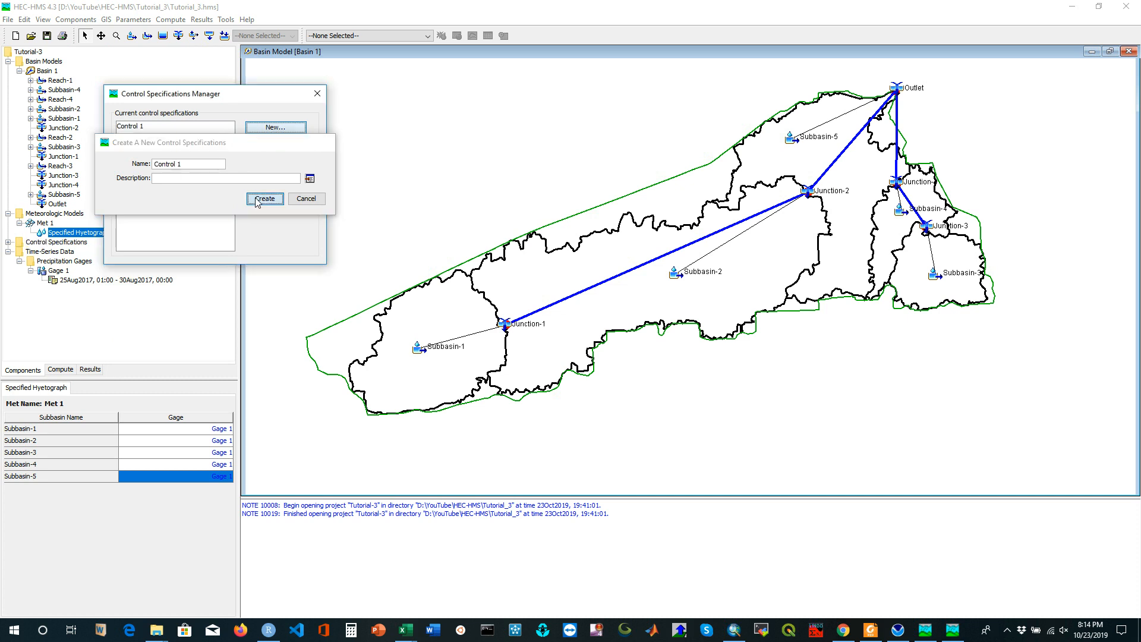
Set Control 1 to start on 25Aug2017 at 01:00 and end on 30Aug2017 at 00:00.
{"action": "left_click", "coordinate": [317, 94]}
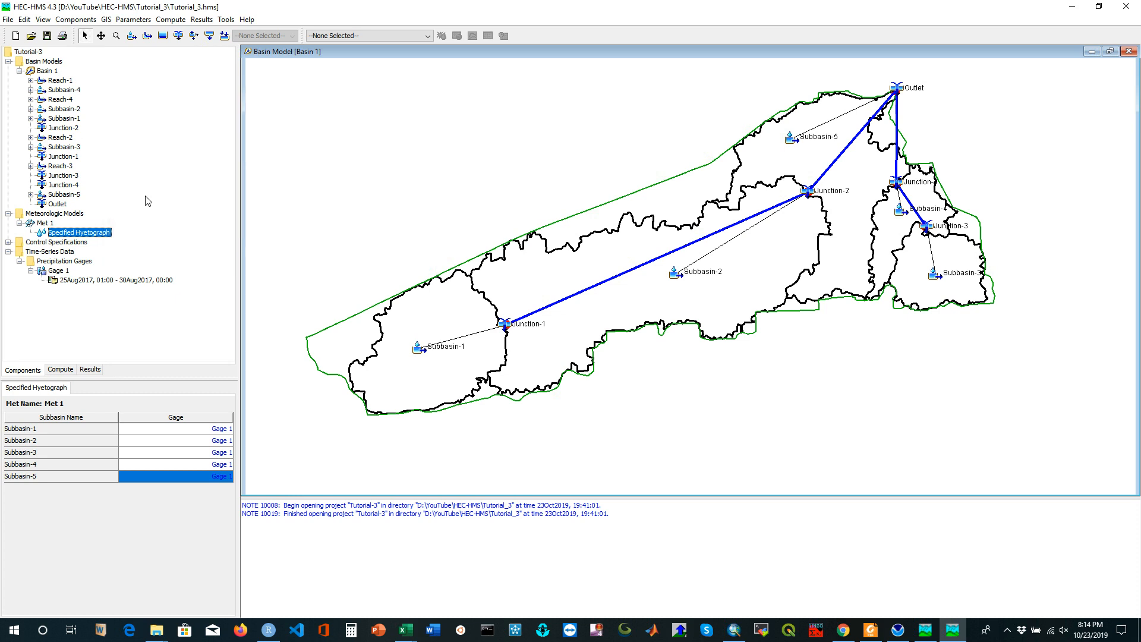
{"action": "left_click", "coordinate": [9, 242]}
{"action": "left_click", "coordinate": [51, 252]}
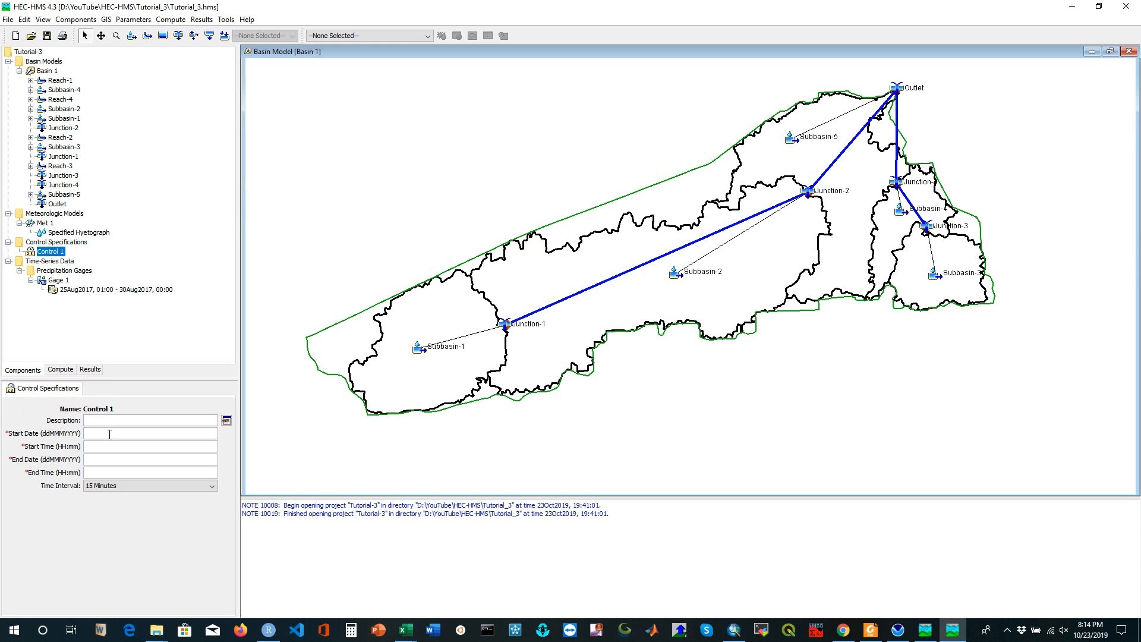
{"action": "left_click", "coordinate": [109, 433]}
{"action": "type", "text": "25"}
{"action": "type", "text": "Aug"}
{"action": "type", "text": "2017"}
{"action": "type", "text": "00:"}
{"action": "key", "text": "BackSpace"}
{"action": "type", "text": ":00"}
{"action": "type", "text": "7"}
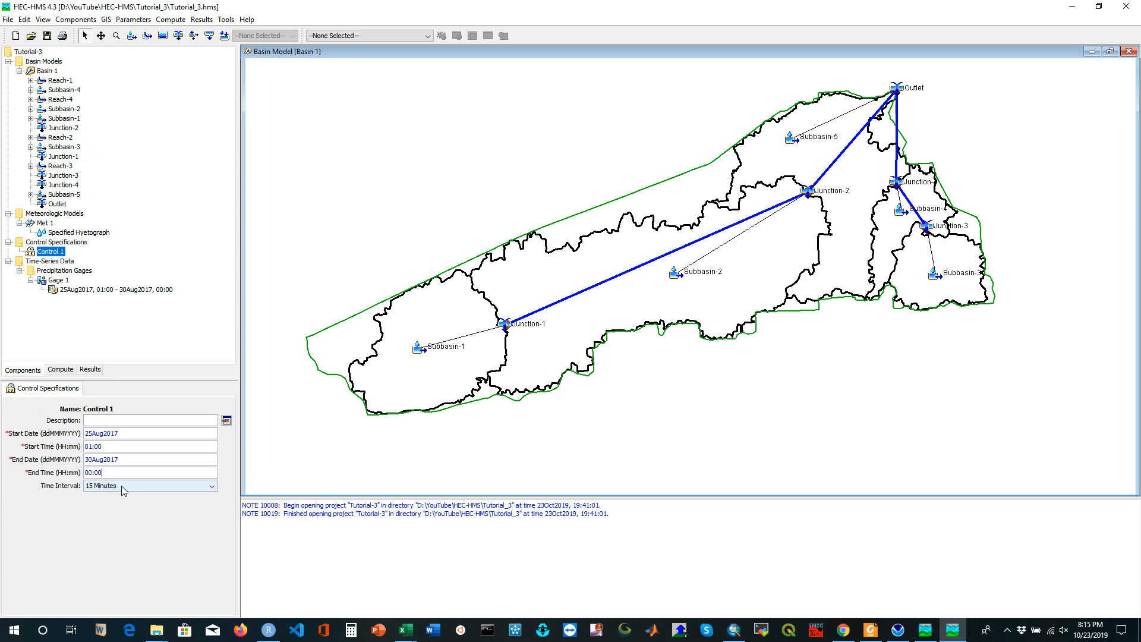
Choose the 15 Minutes time interval for Control 1 and save the project.
{"action": "left_click", "coordinate": [121, 486]}
{"action": "left_click", "coordinate": [124, 494]}
{"action": "left_click", "coordinate": [129, 488]}
{"action": "scroll", "coordinate": [119, 511], "scroll_direction": "up", "scroll_amount": 3}
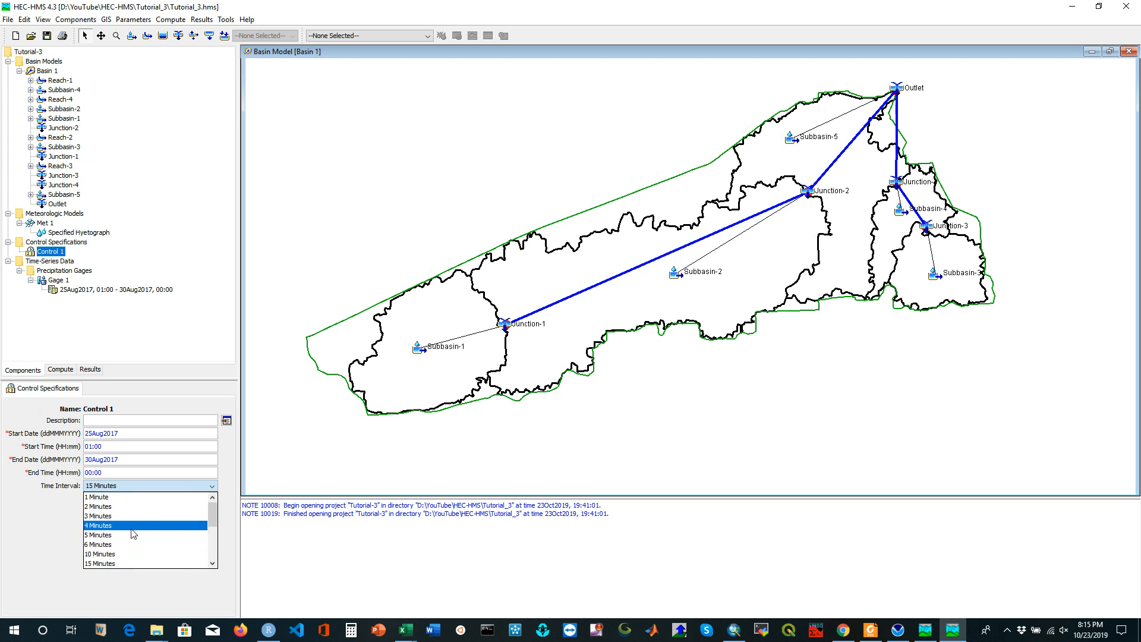
{"action": "left_click", "coordinate": [41, 515]}
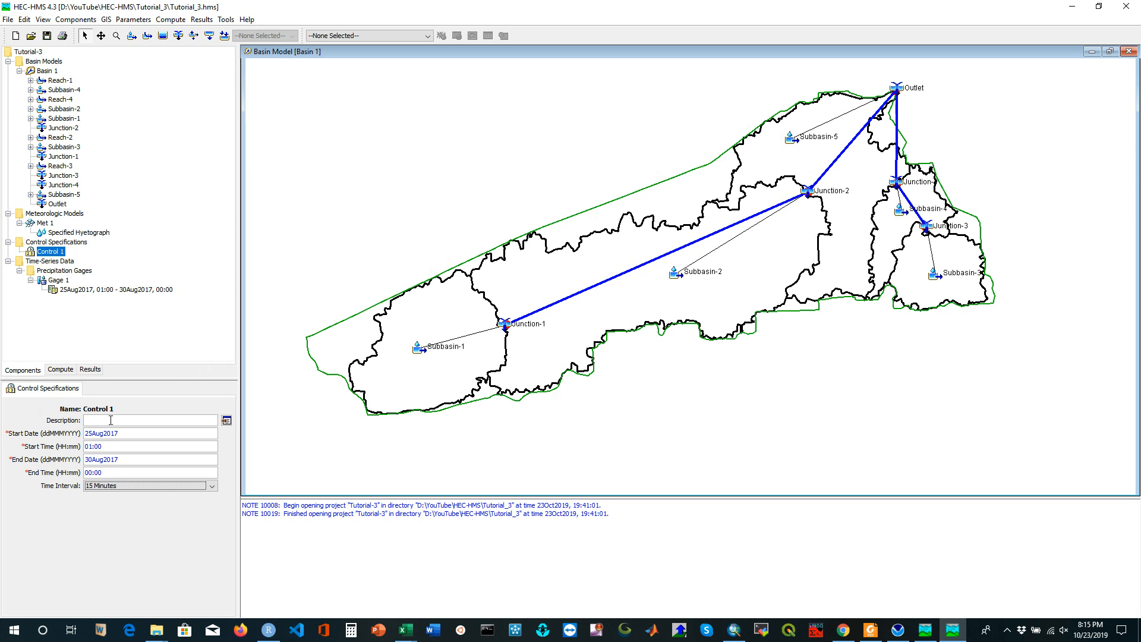
{"action": "left_click", "coordinate": [47, 37]}
Create a simulation run named Test_Run using basin model Basin 1, meteorologic model Met 1 and control specifications Control 1.
{"action": "left_click", "coordinate": [61, 372]}
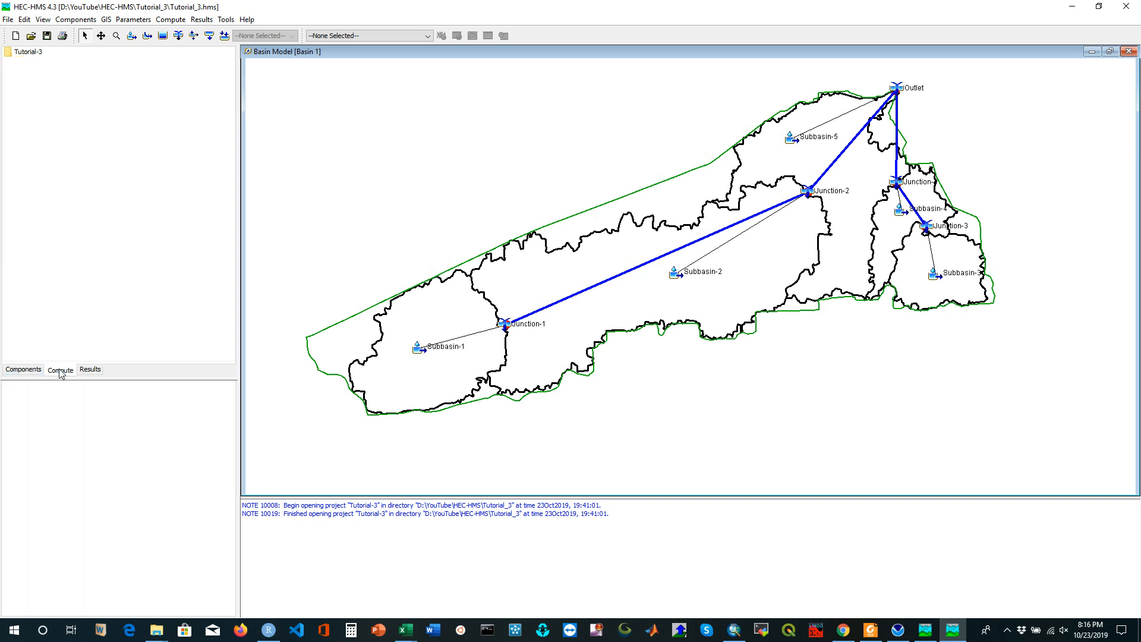
{"action": "left_click", "coordinate": [24, 53]}
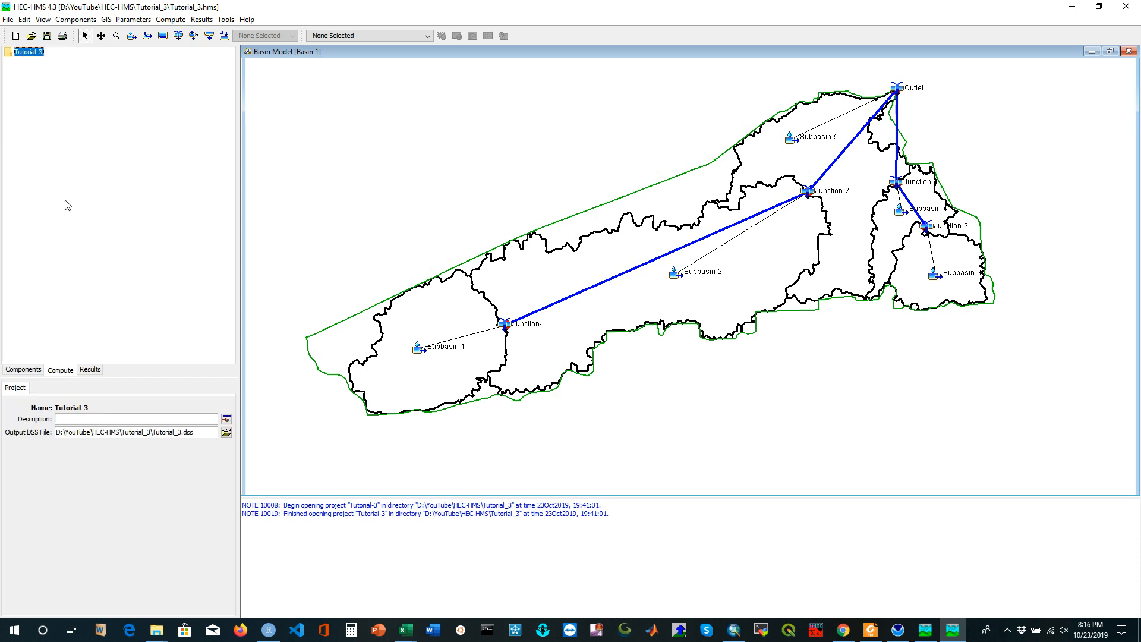
{"action": "left_click", "coordinate": [169, 20]}
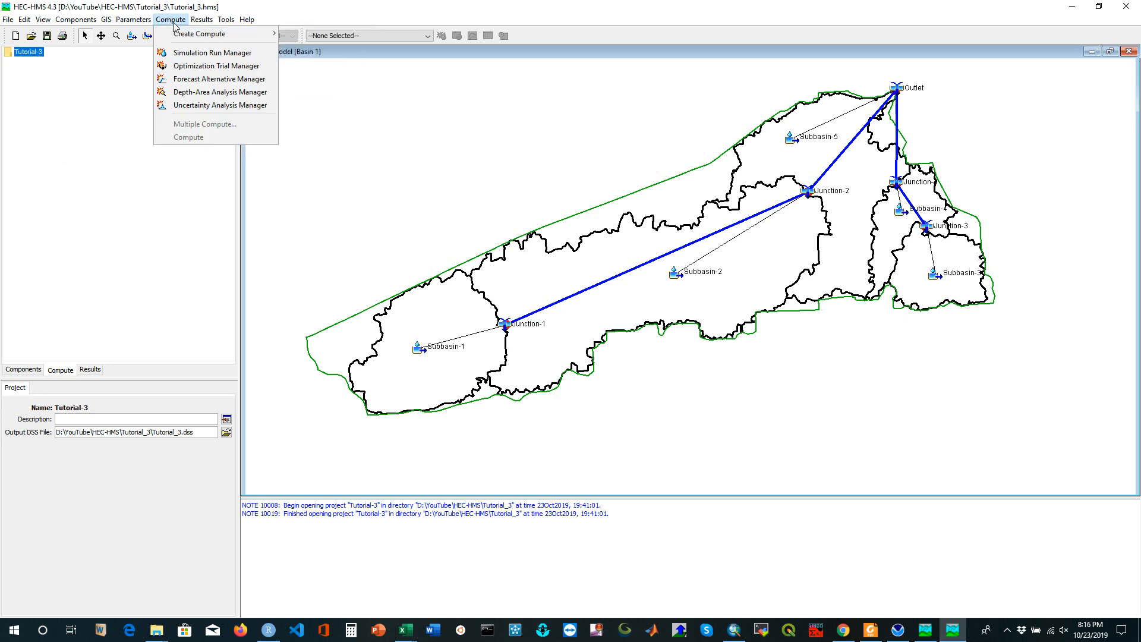
{"action": "left_click", "coordinate": [188, 56]}
{"action": "left_click", "coordinate": [259, 130]}
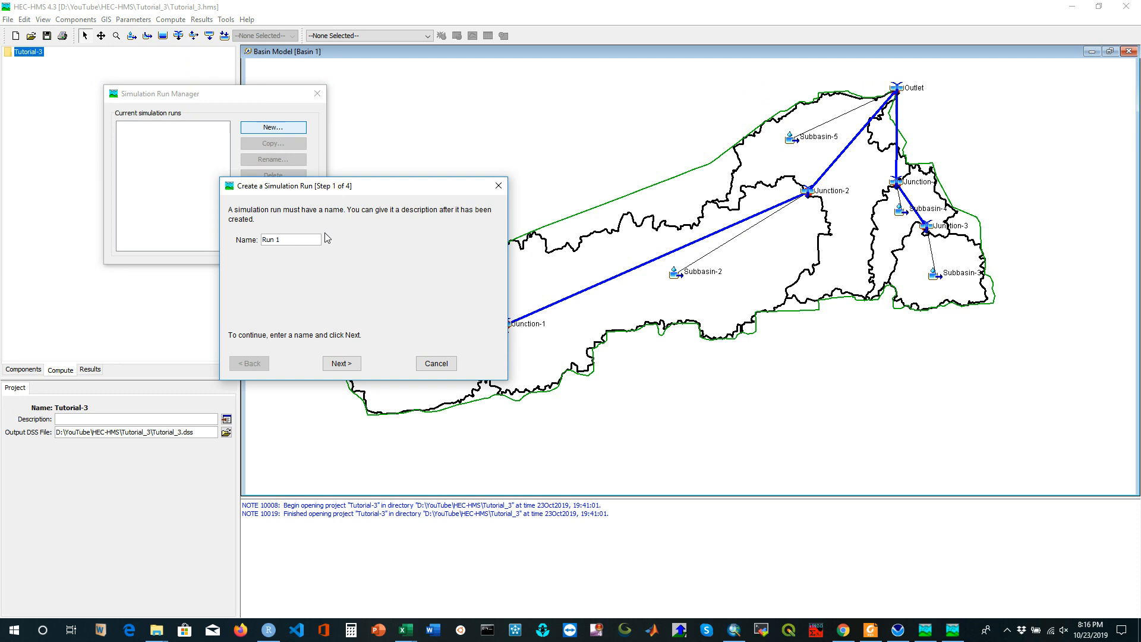
{"action": "left_click", "coordinate": [297, 238]}
{"action": "left_click_drag", "start_coordinate": [360, 189], "coordinate": [488, 172]}
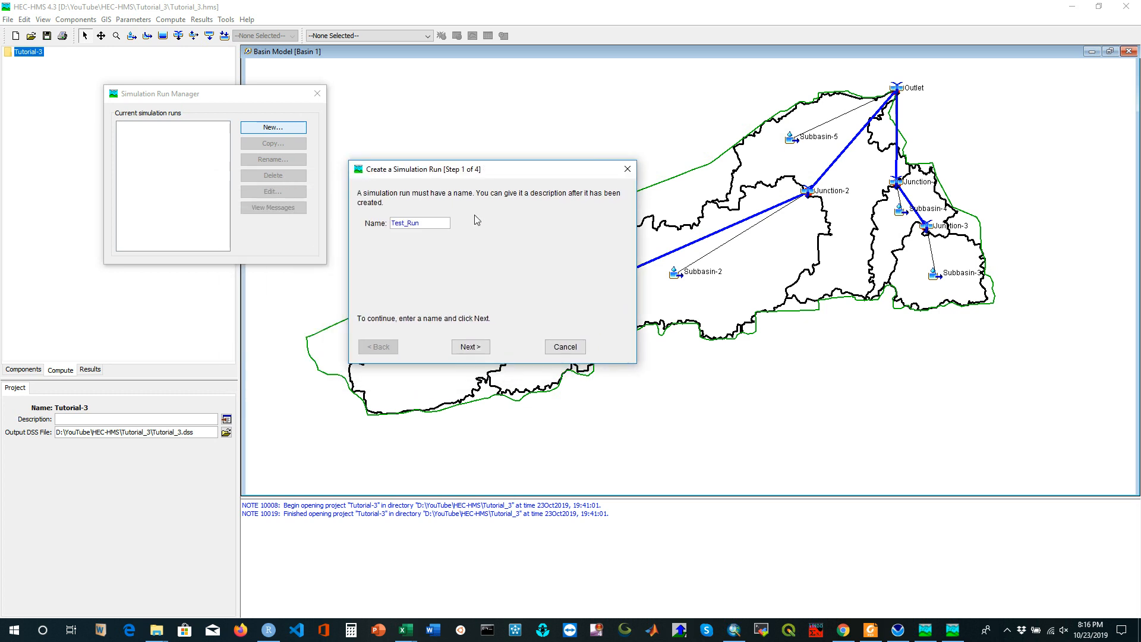
{"action": "left_click", "coordinate": [470, 346]}
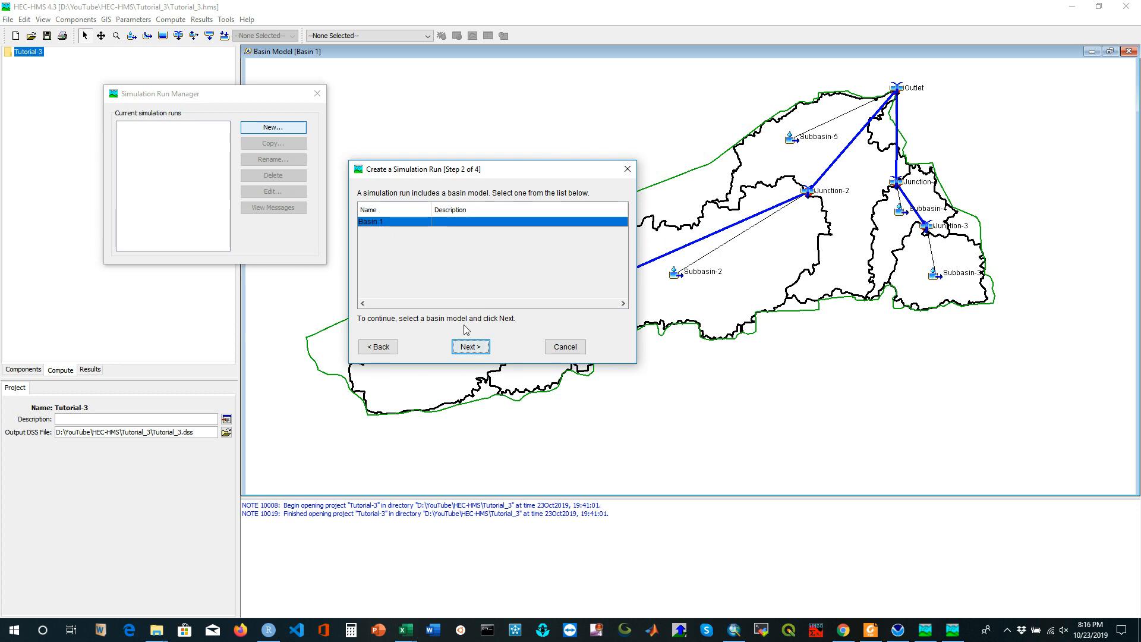
{"action": "left_click", "coordinate": [471, 349]}
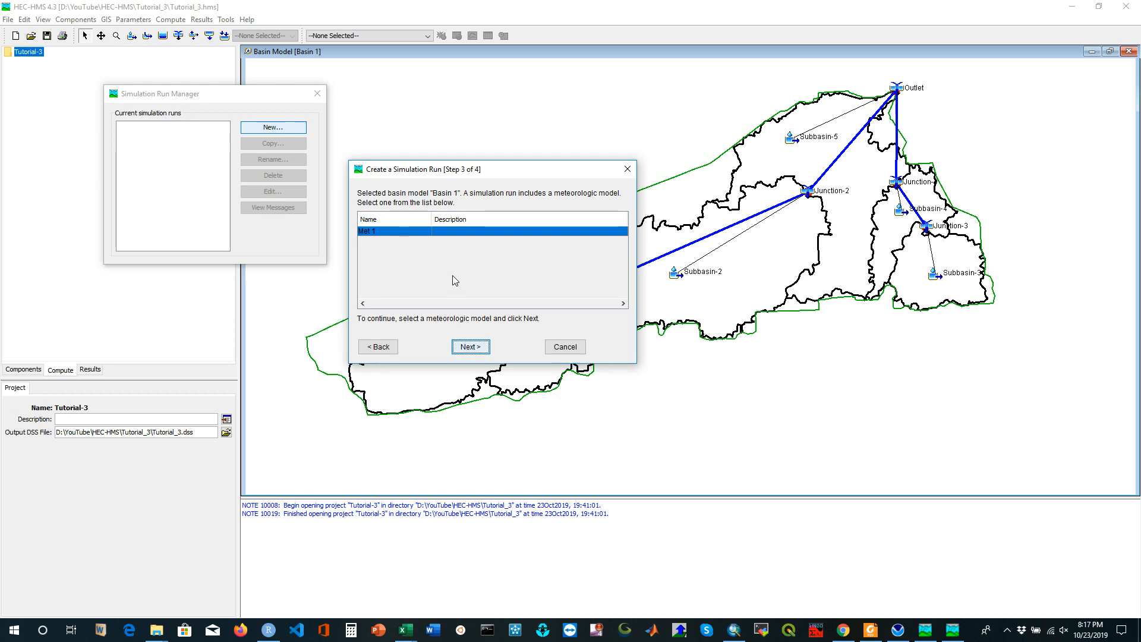
{"action": "left_click", "coordinate": [478, 349]}
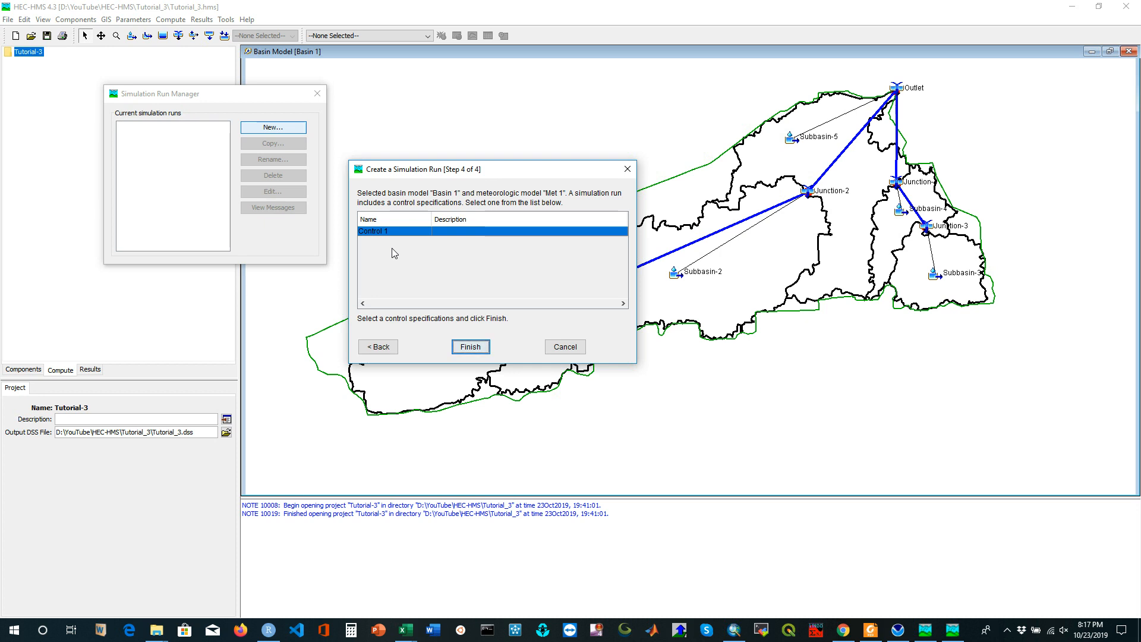
{"action": "left_click", "coordinate": [470, 347]}
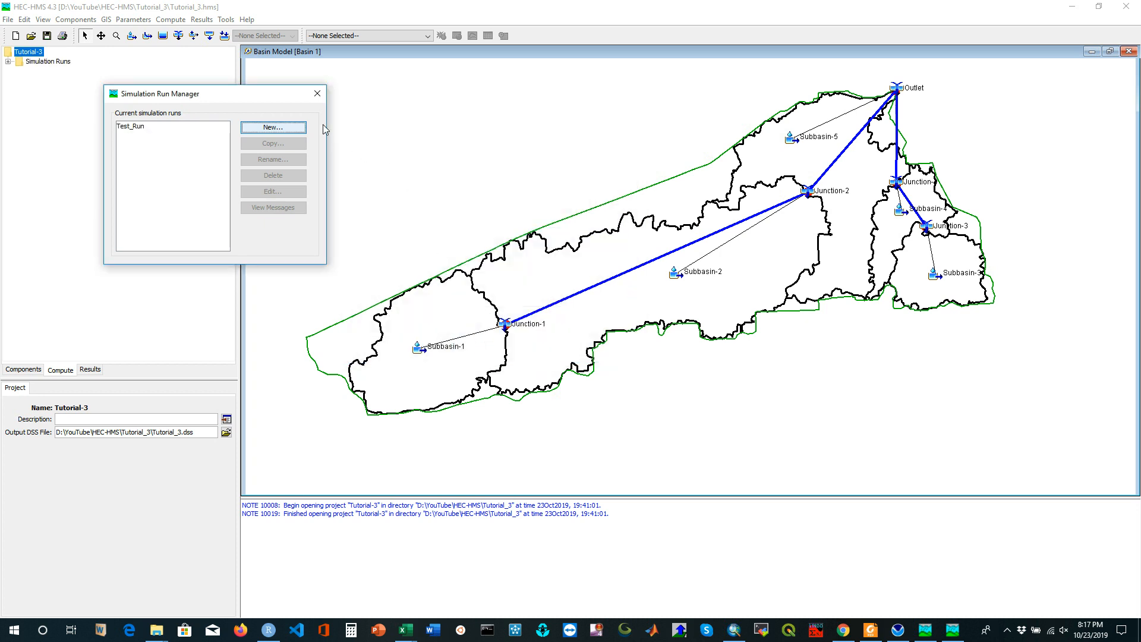
{"action": "left_click", "coordinate": [317, 94]}
Select Test_Run under the simulation runs and compute it.
{"action": "double_click", "coordinate": [50, 62]}
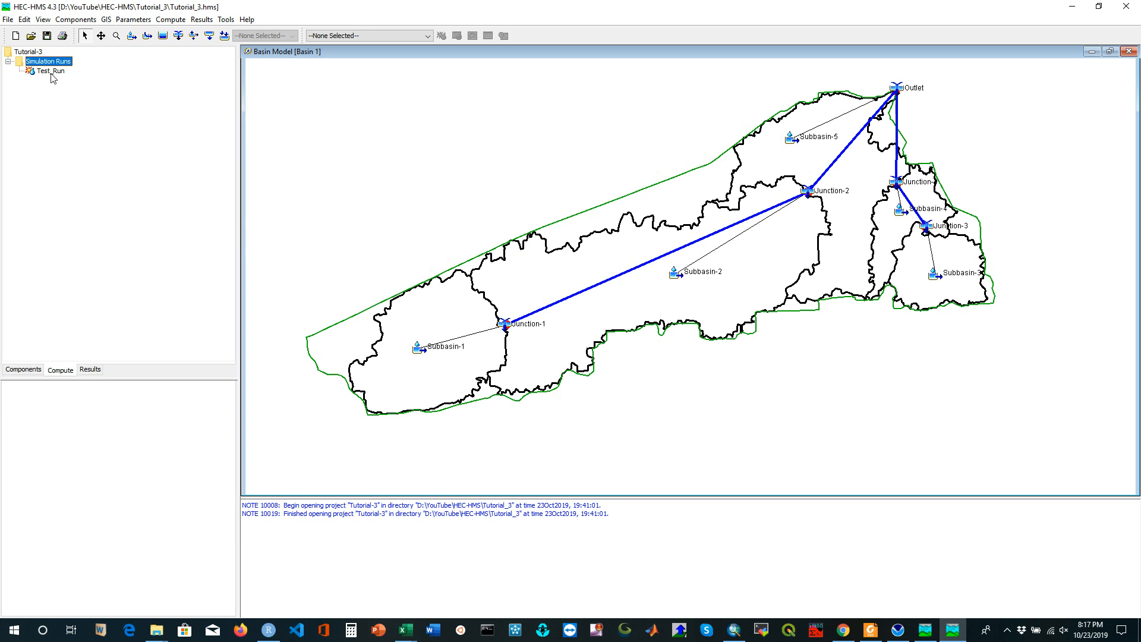
{"action": "left_click", "coordinate": [50, 72]}
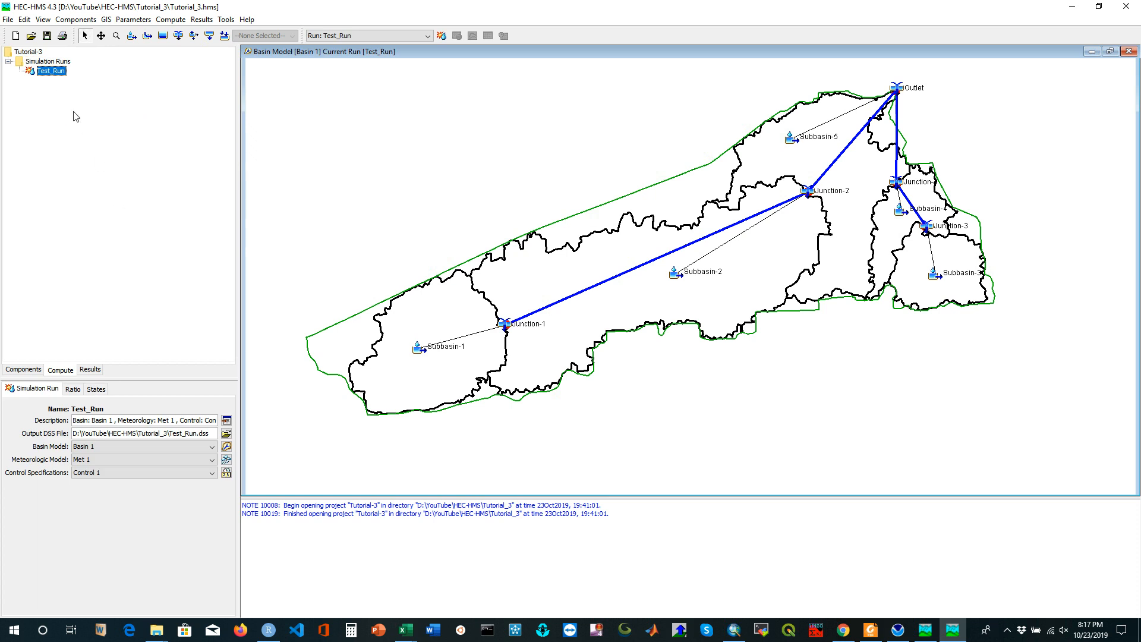
{"action": "right_click", "coordinate": [50, 75]}
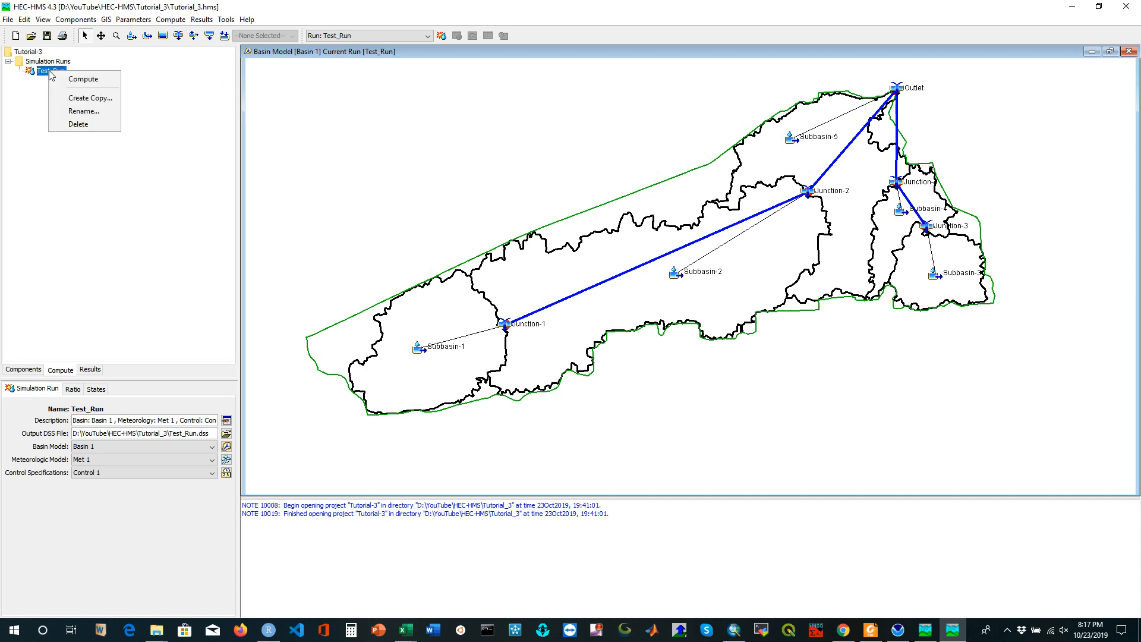
{"action": "left_click", "coordinate": [173, 80]}
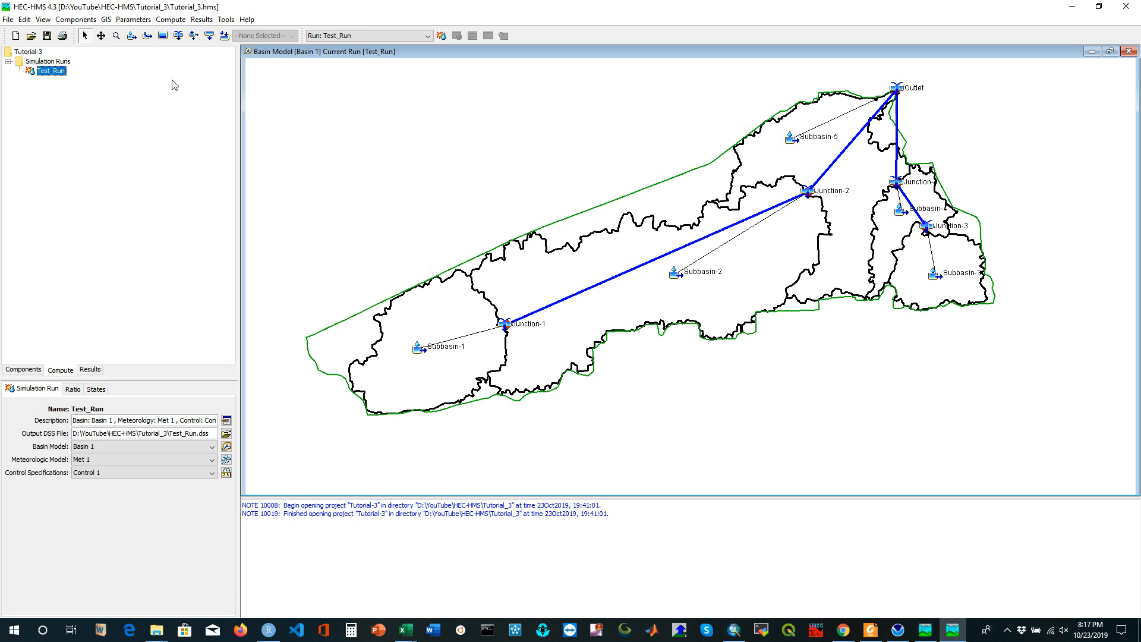
{"action": "left_click", "coordinate": [441, 36]}
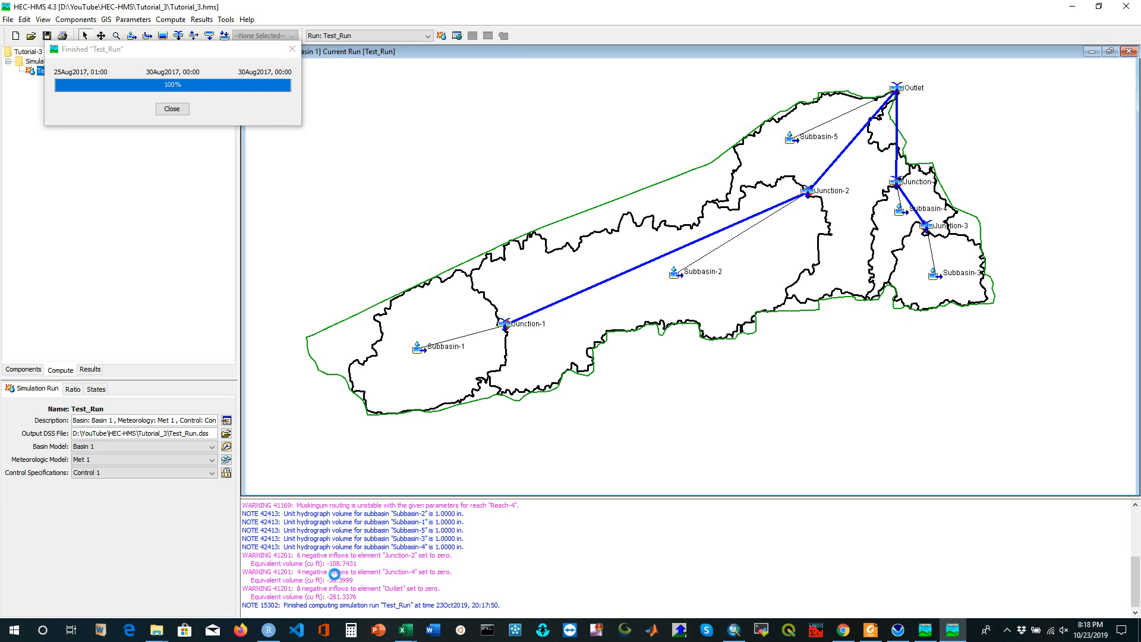
{"action": "left_click", "coordinate": [171, 109]}
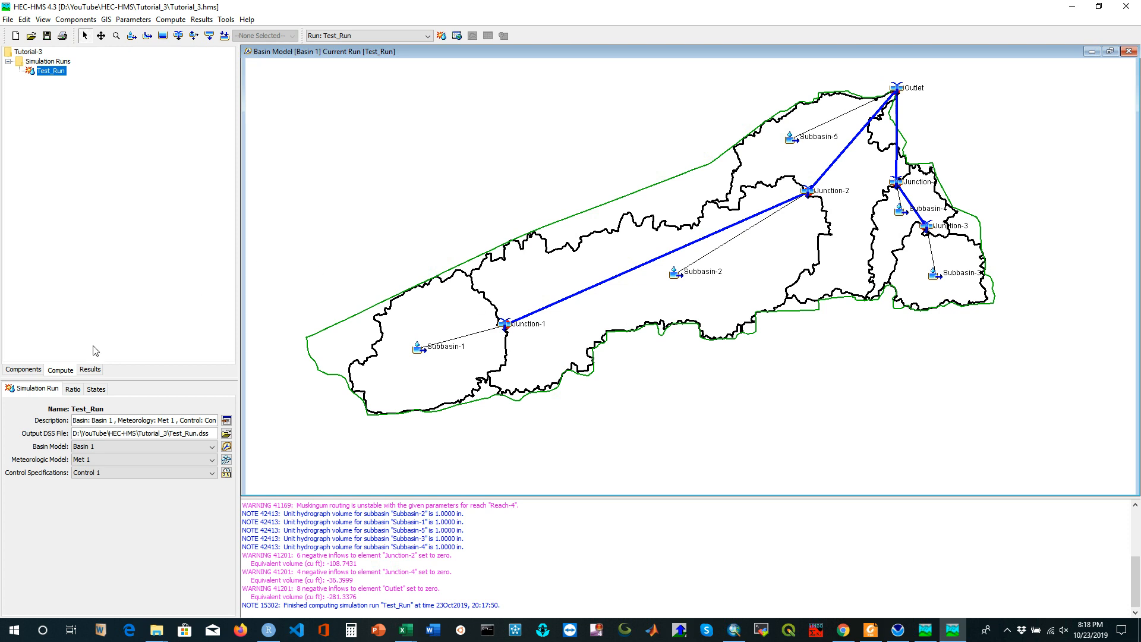
Review drainage area, peak discharge, time of peak and volume for each element in Test_Run's Global Summary.
{"action": "left_click", "coordinate": [90, 369]}
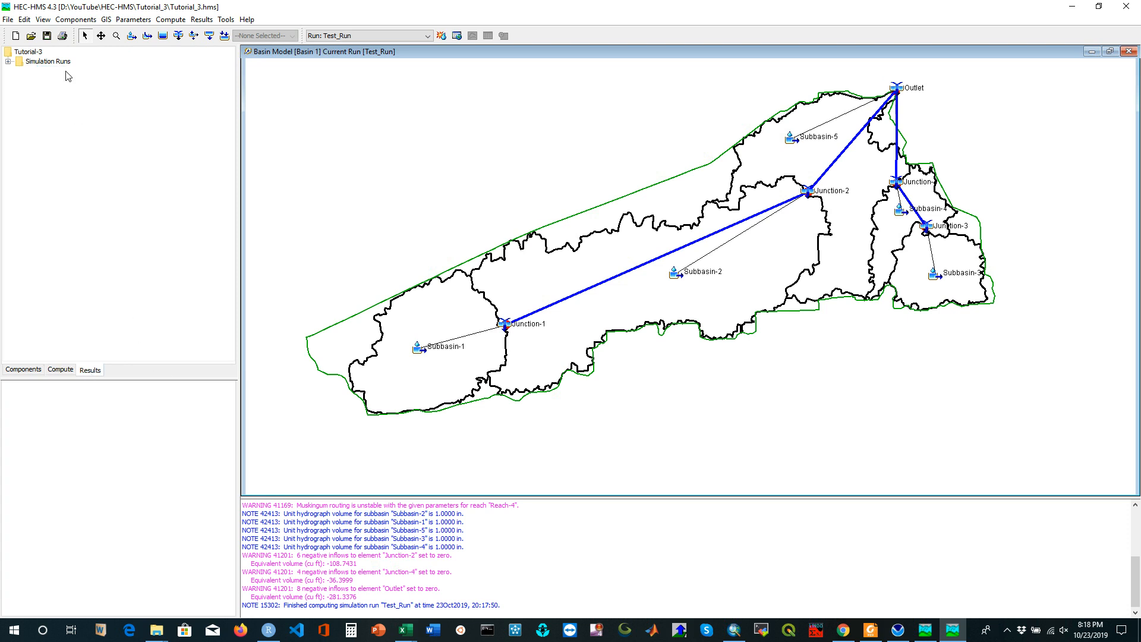
{"action": "double_click", "coordinate": [50, 63]}
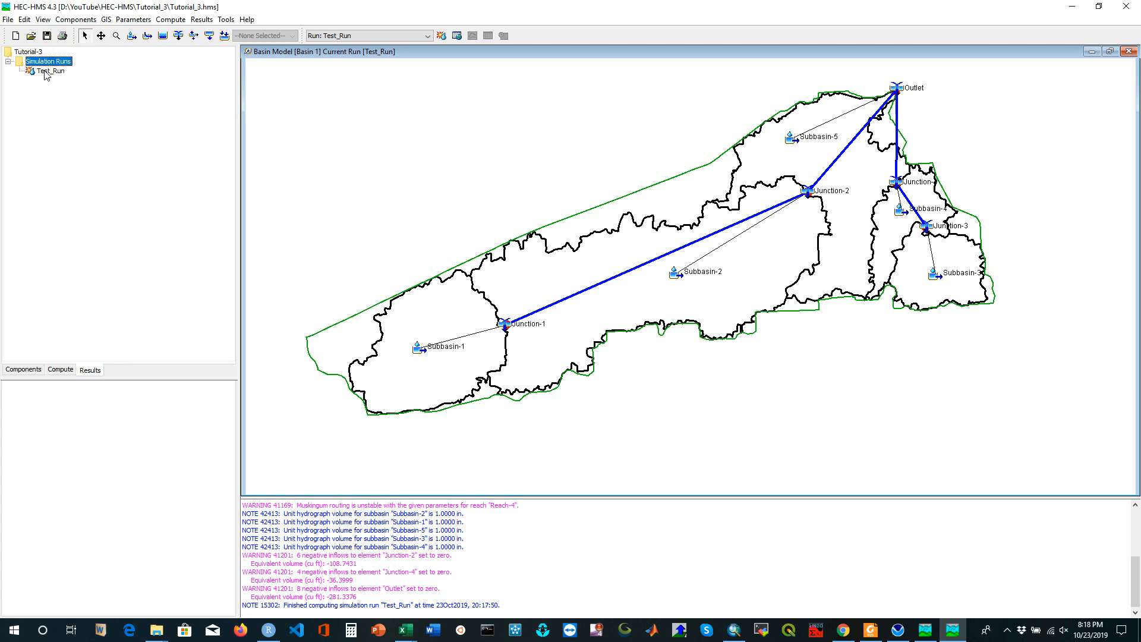
{"action": "double_click", "coordinate": [48, 72]}
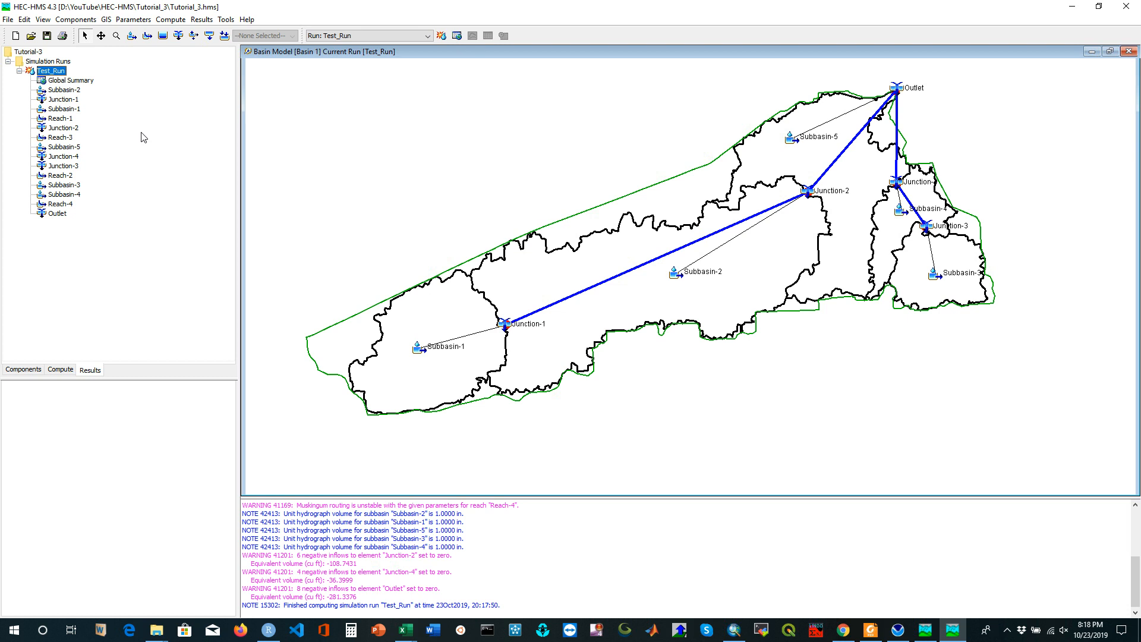
{"action": "left_click", "coordinate": [82, 83]}
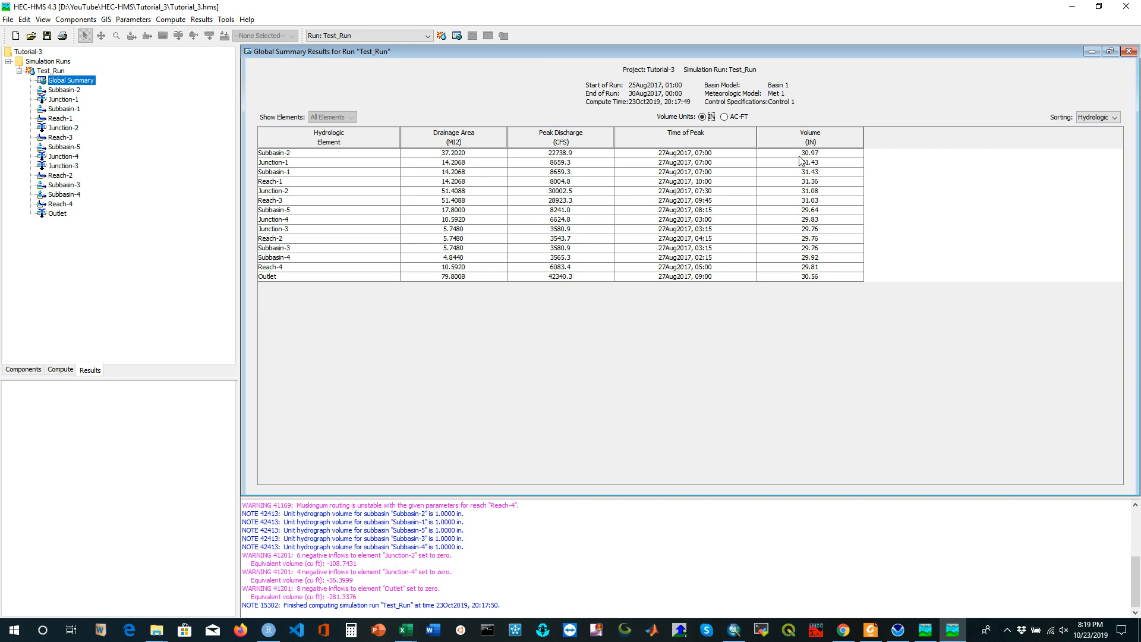
{"action": "left_click", "coordinate": [1128, 51]}
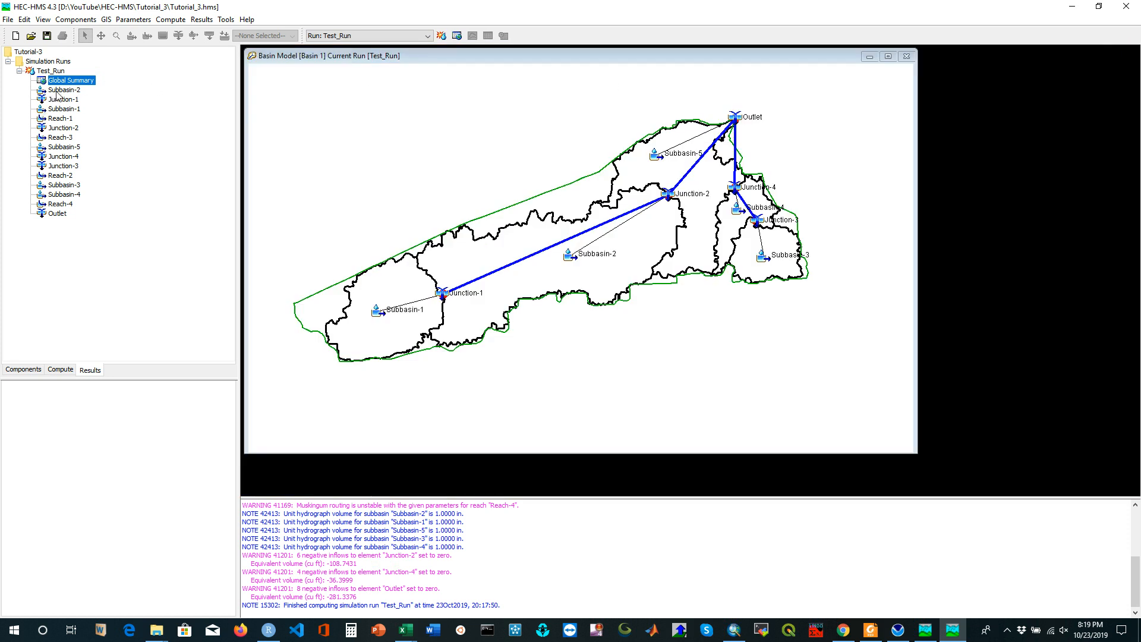
Examine the precipitation and outflow graph of Subbasin-1 in the Test_Run results.
{"action": "double_click", "coordinate": [59, 109]}
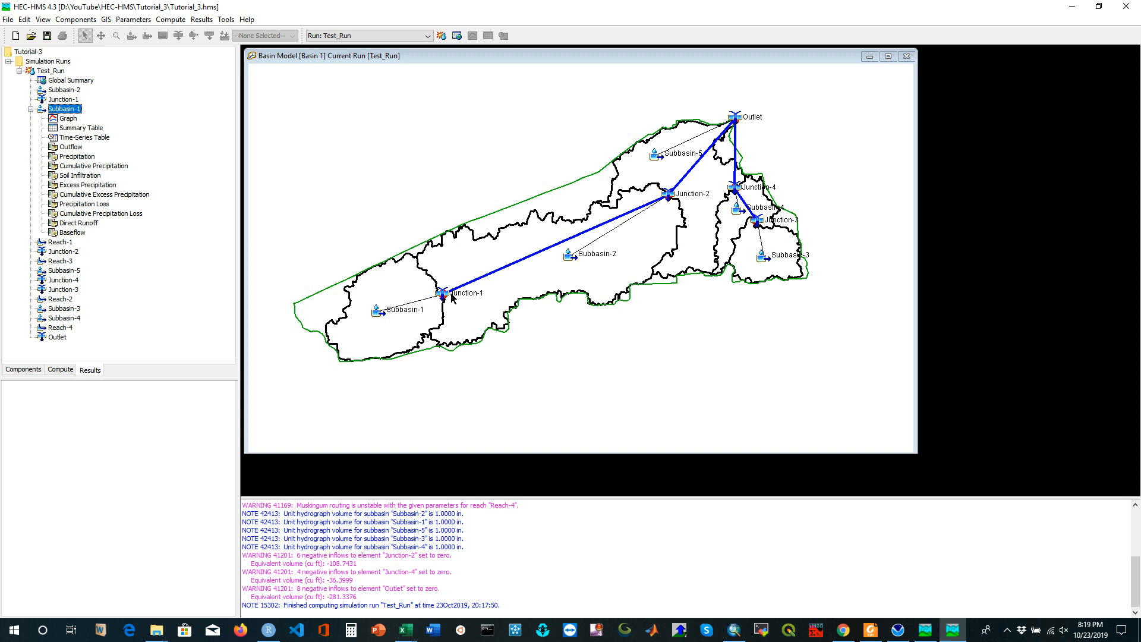
{"action": "left_click", "coordinate": [68, 119]}
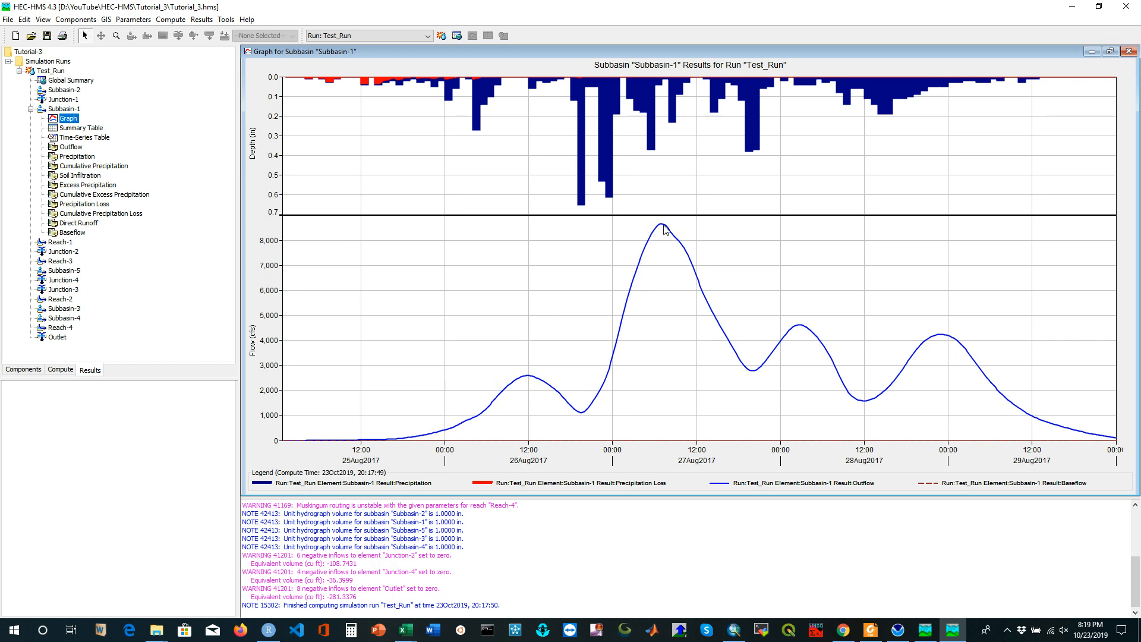
{"action": "mouse_move", "coordinate": [664, 230]}
{"action": "left_click", "coordinate": [1128, 52]}
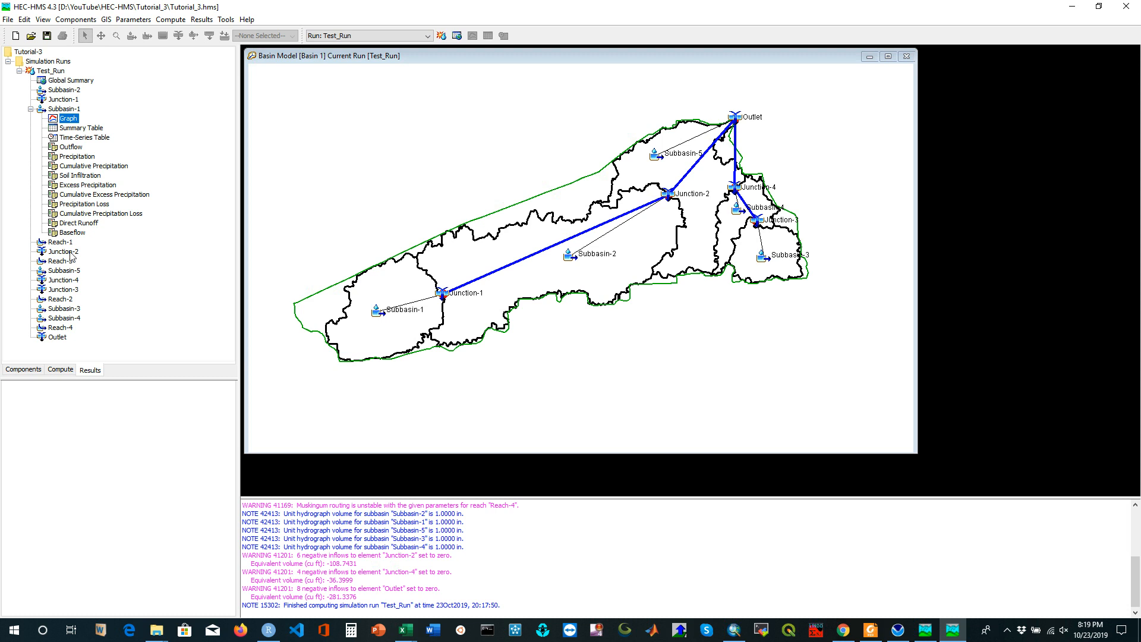
Examine the precipitation and outflow graph of Subbasin-2 in the Test_Run results.
{"action": "double_click", "coordinate": [62, 91]}
{"action": "left_click", "coordinate": [68, 99]}
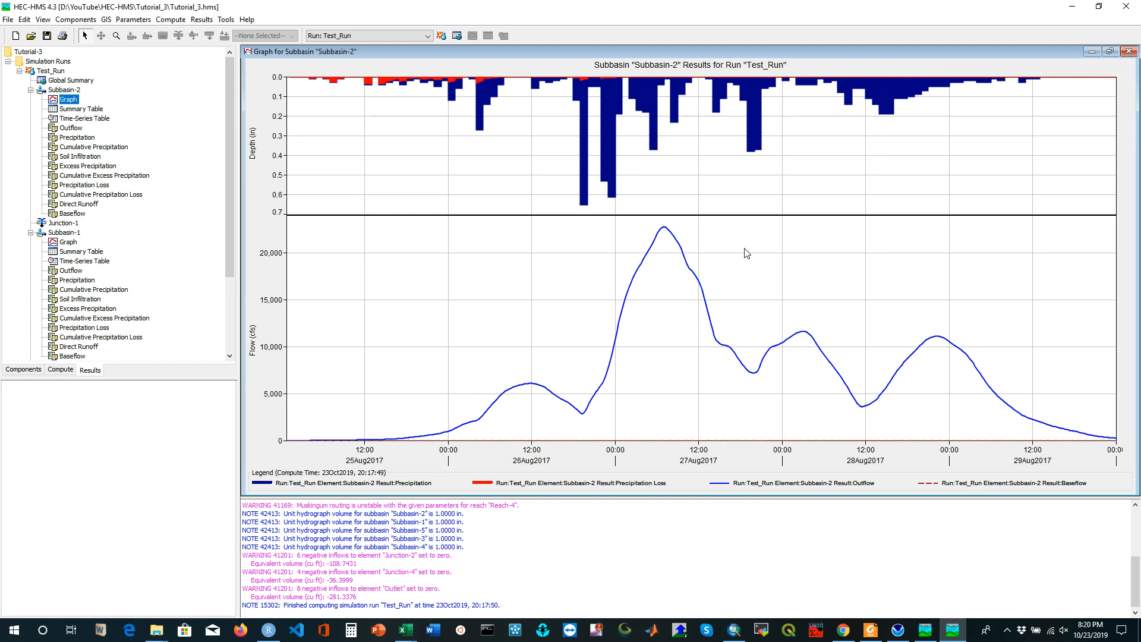
{"action": "left_click", "coordinate": [1127, 52]}
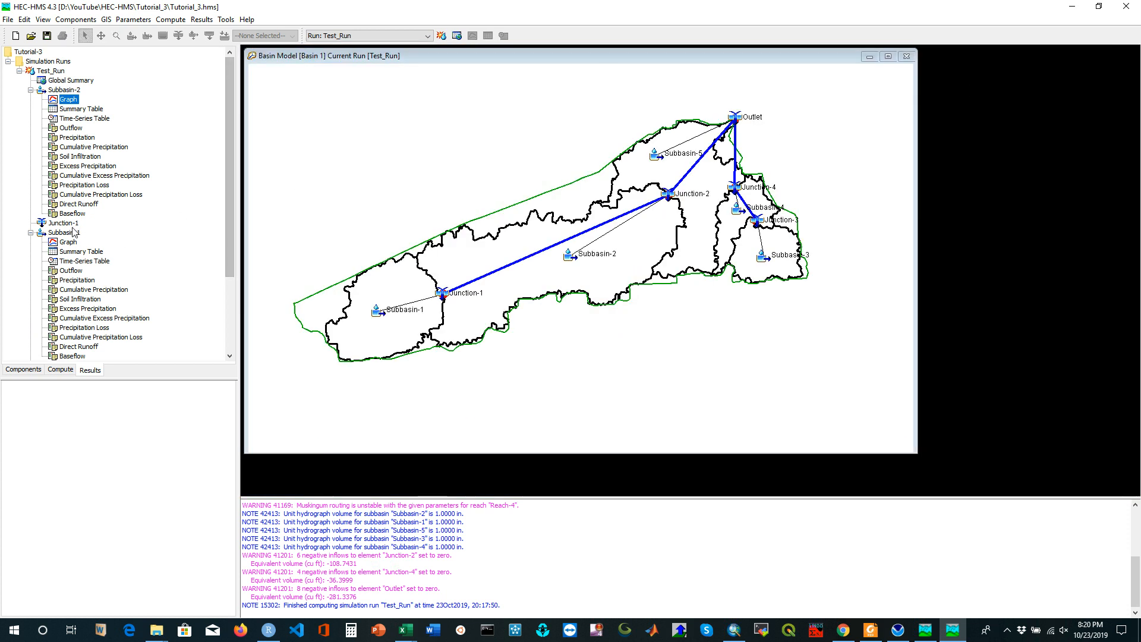
Examine the precipitation and outflow graph of Subbasin-3 in the Test_Run results.
{"action": "scroll", "coordinate": [55, 254], "scroll_direction": "down", "scroll_amount": 4}
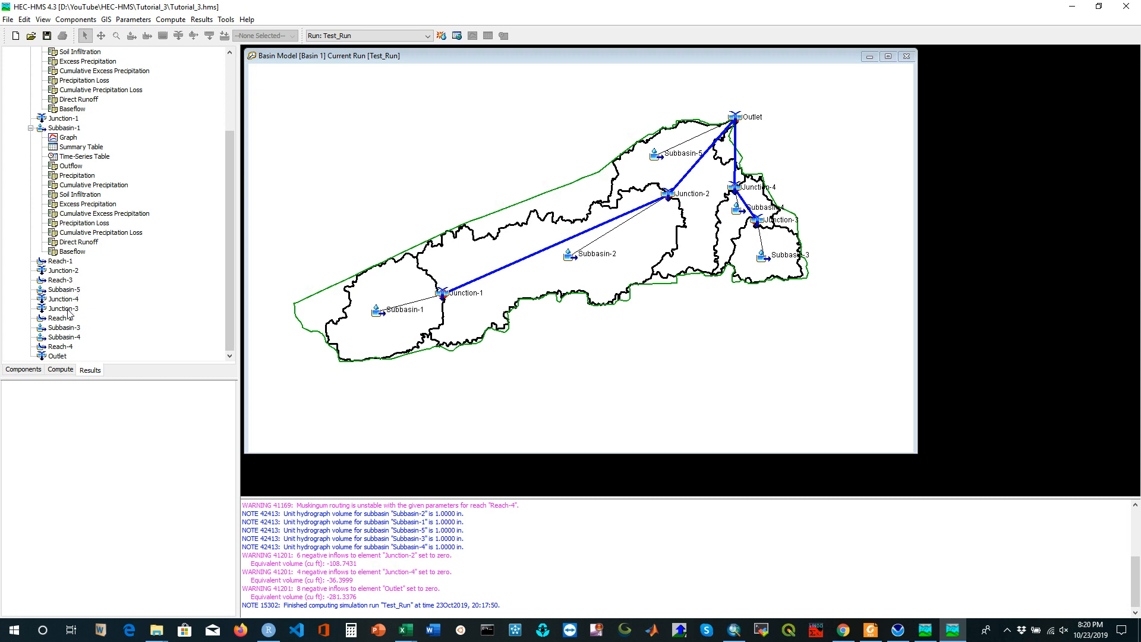
{"action": "double_click", "coordinate": [67, 329]}
{"action": "scroll", "coordinate": [66, 329], "scroll_direction": "down", "scroll_amount": 4}
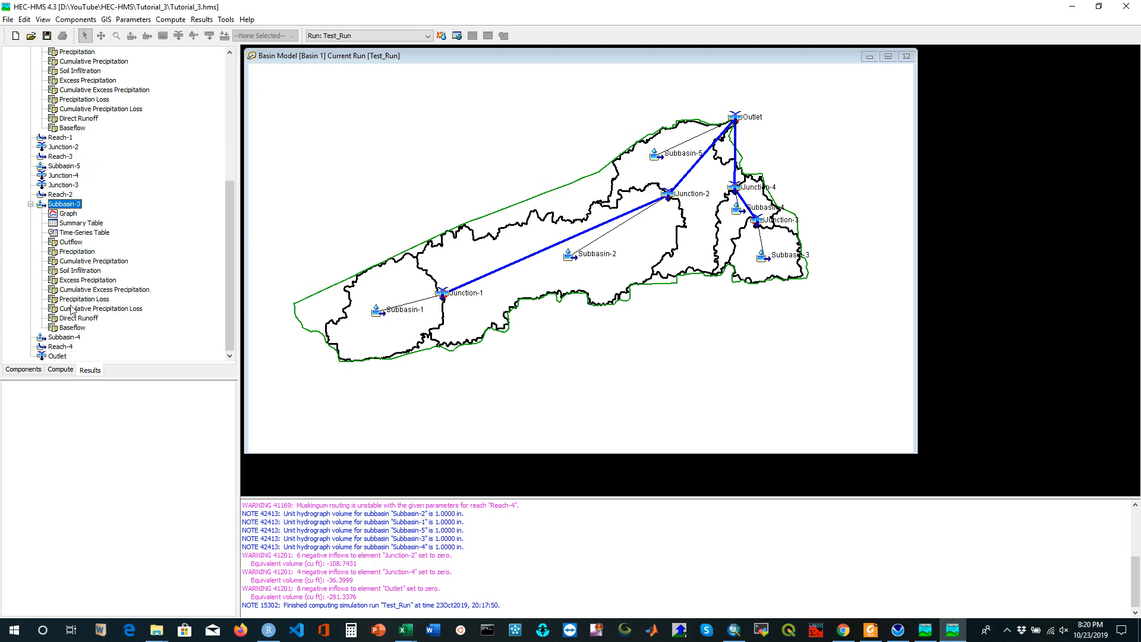
{"action": "left_click", "coordinate": [64, 215]}
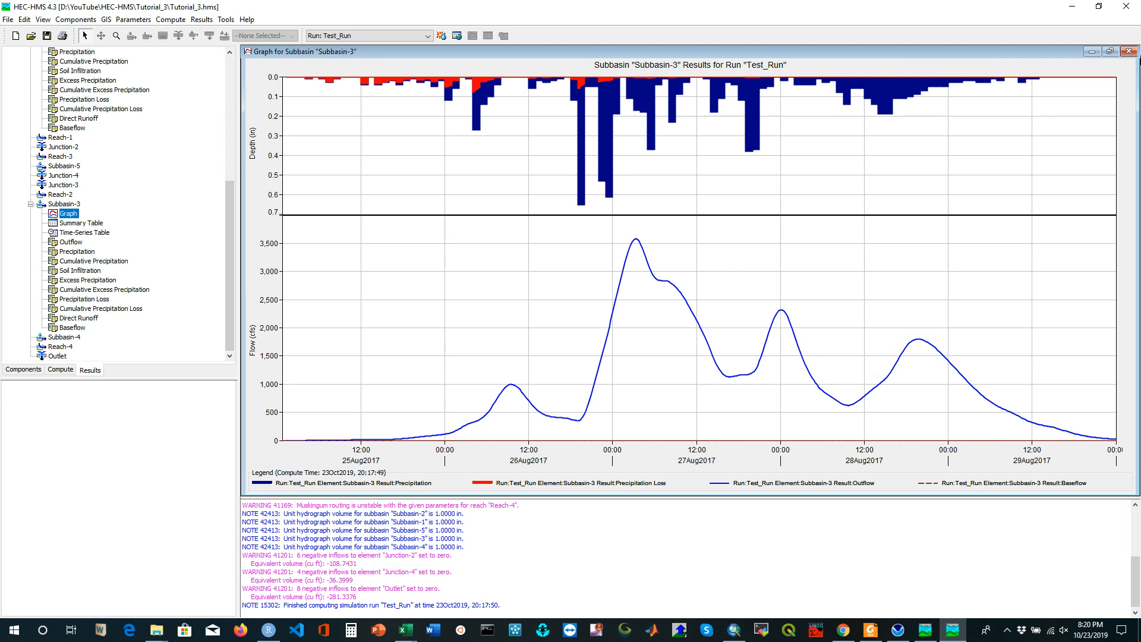
{"action": "left_click", "coordinate": [1128, 51]}
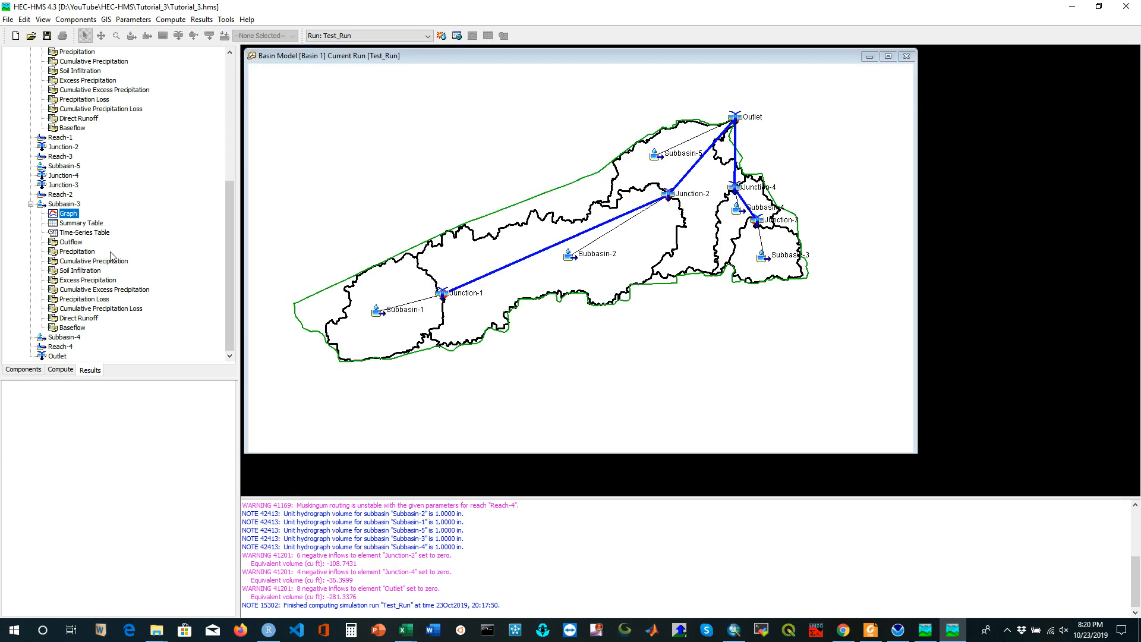
Examine the precipitation and outflow graph of Subbasin-4 in the Test_Run results.
{"action": "double_click", "coordinate": [72, 337]}
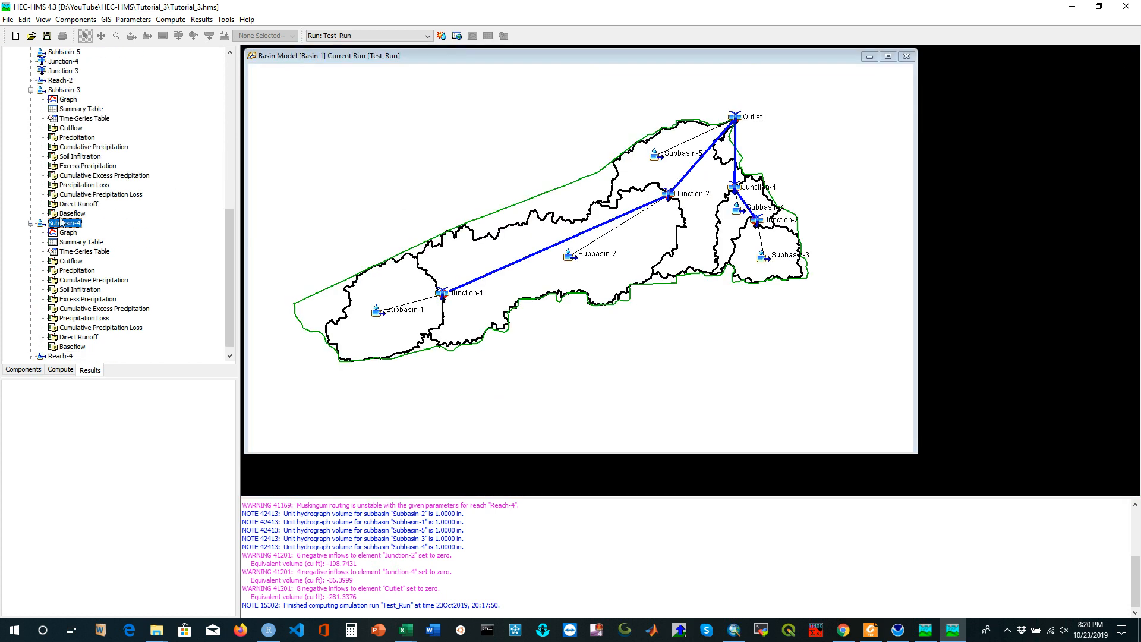
{"action": "left_click", "coordinate": [68, 232]}
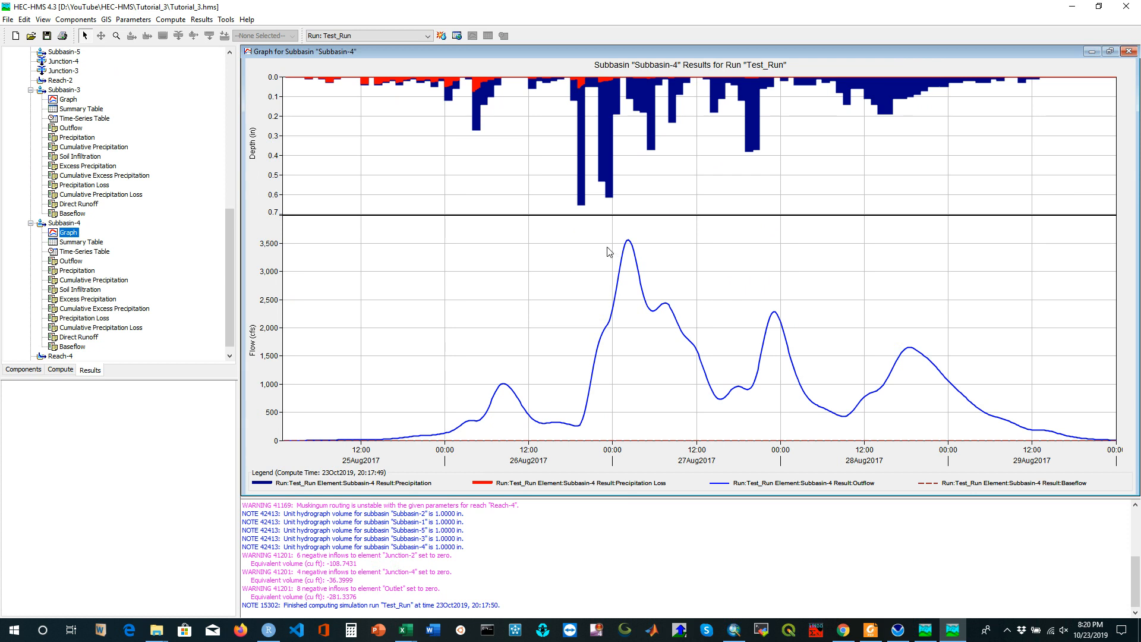
{"action": "left_click", "coordinate": [1129, 51]}
Examine the flow graph of the Outlet junction in the Test_Run results.
{"action": "scroll", "coordinate": [118, 241], "scroll_direction": "down", "scroll_amount": 1}
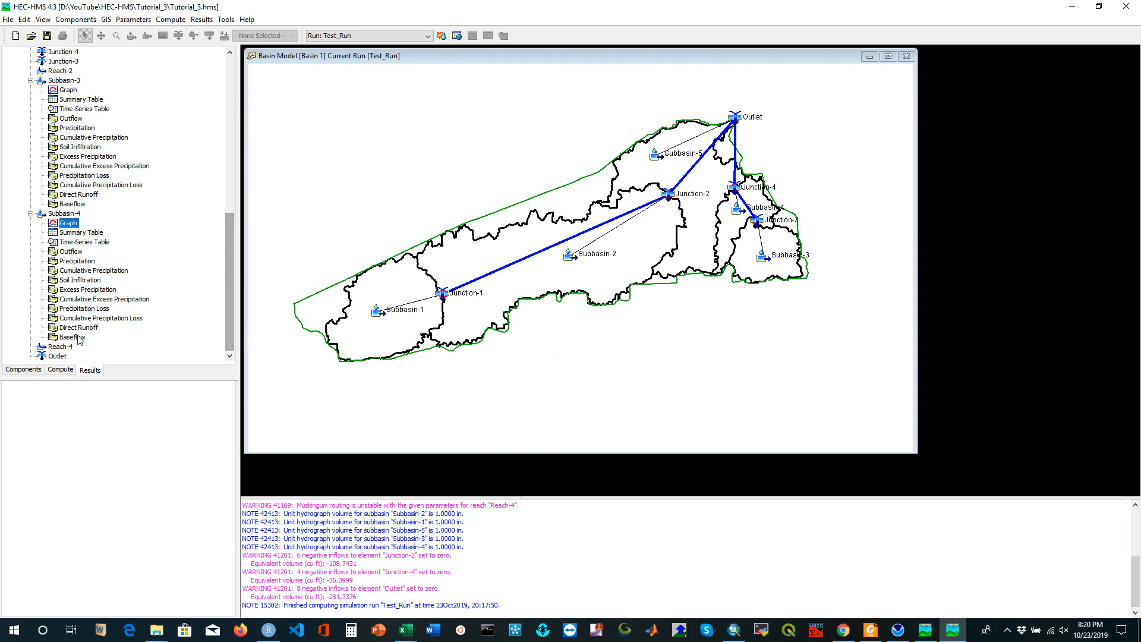
{"action": "left_click", "coordinate": [57, 356]}
{"action": "left_click", "coordinate": [68, 319]}
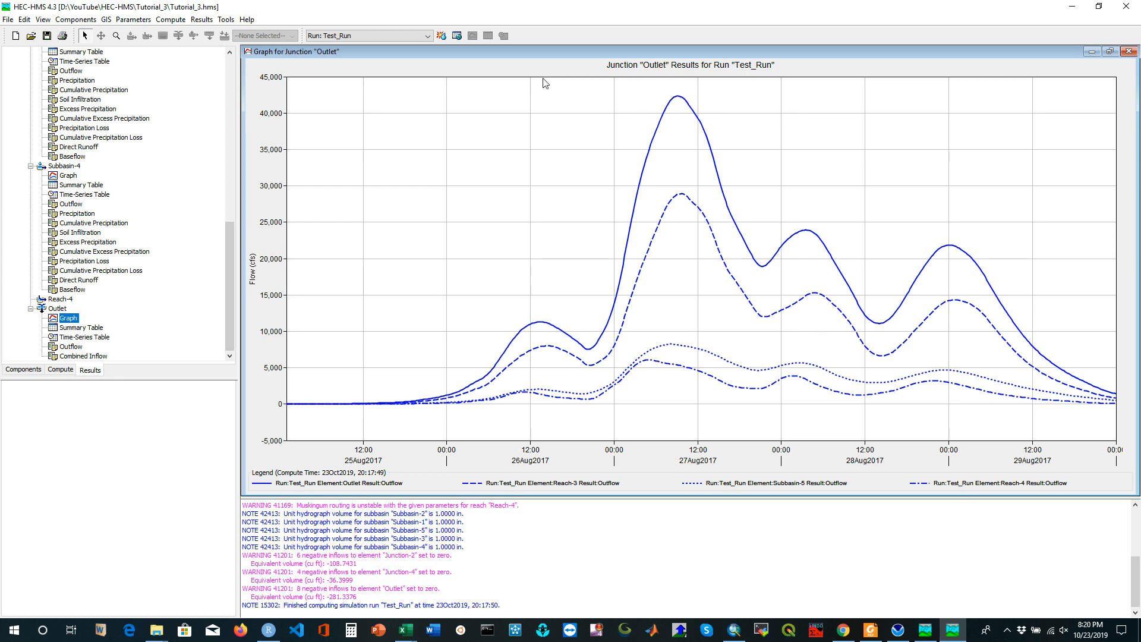
Remove the Reach-4, Subbasin-5 and Reach-3 outflow curves from the Outlet graph's properties, keeping only the Outlet outflow curve.
{"action": "left_click", "coordinate": [197, 20]}
{"action": "left_click", "coordinate": [226, 98]}
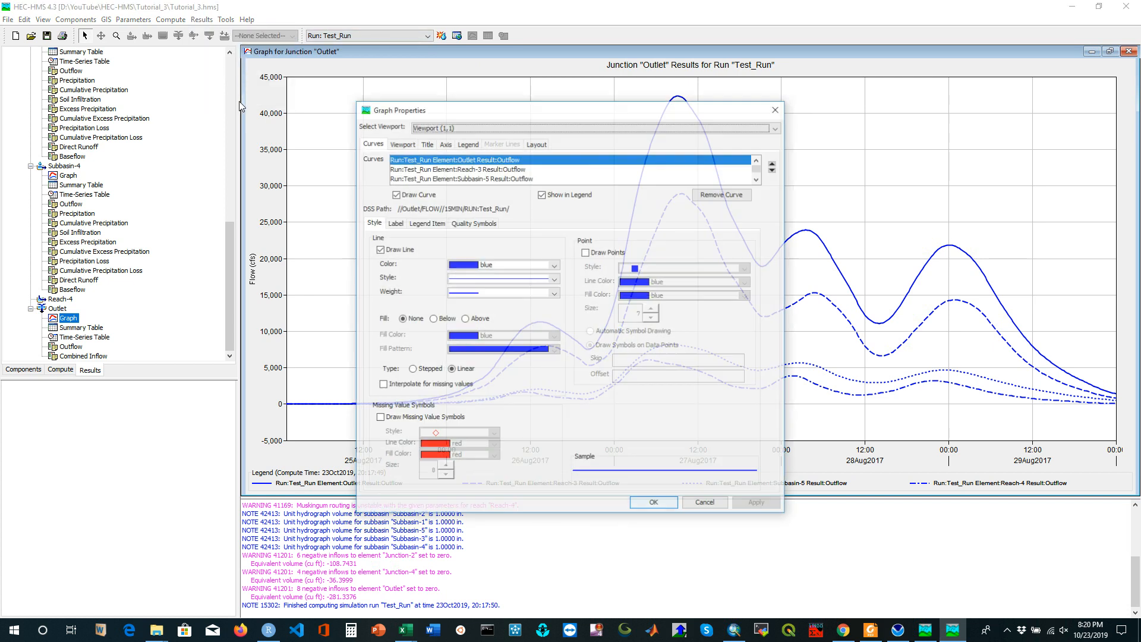
{"action": "left_click_drag", "start_coordinate": [483, 82], "coordinate": [215, 70]}
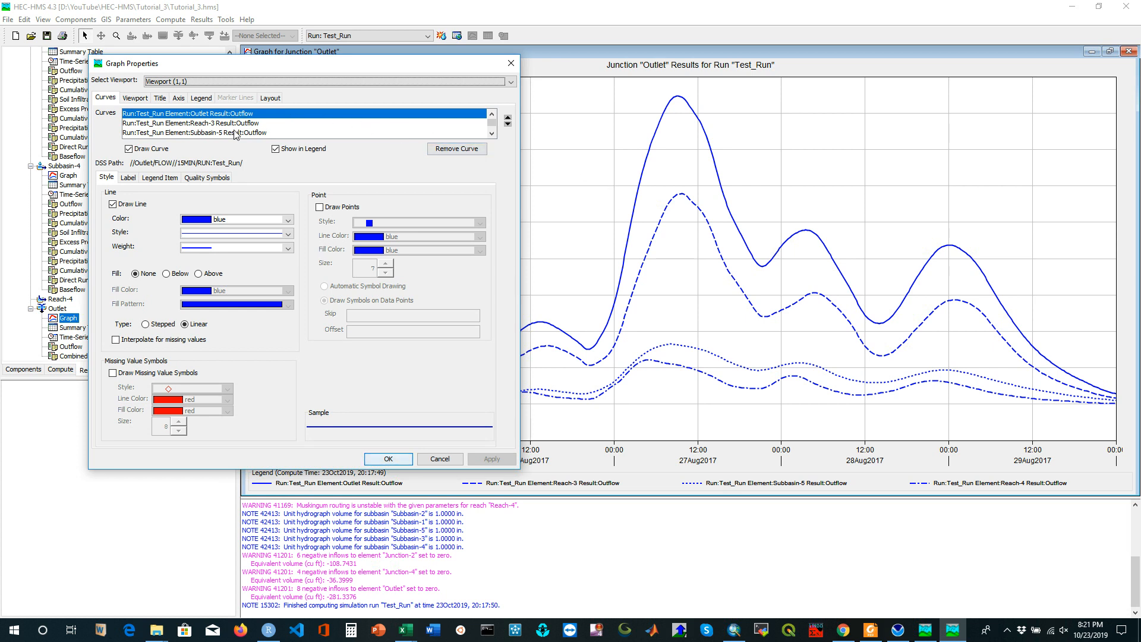
{"action": "scroll", "coordinate": [237, 127], "scroll_direction": "down", "scroll_amount": 1}
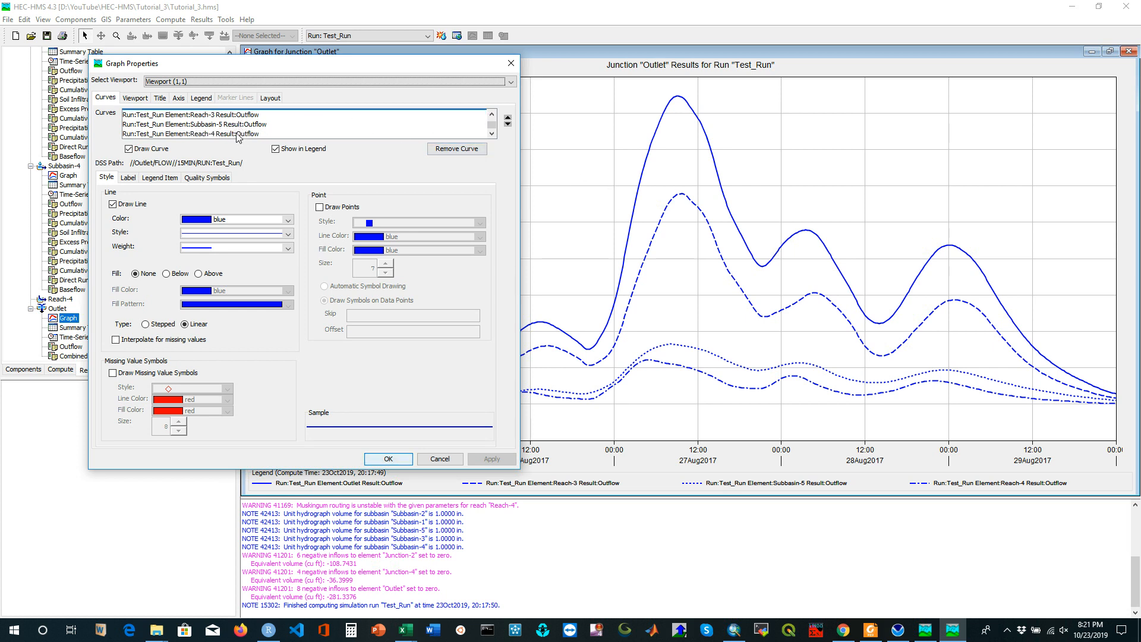
{"action": "left_click", "coordinate": [218, 136]}
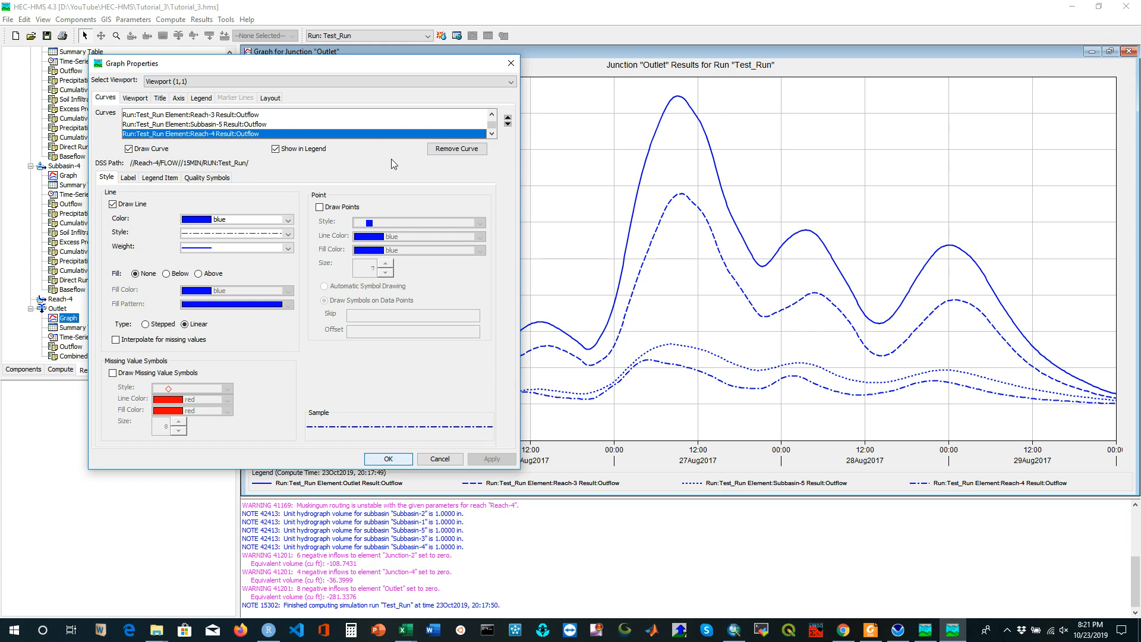
{"action": "left_click", "coordinate": [450, 149]}
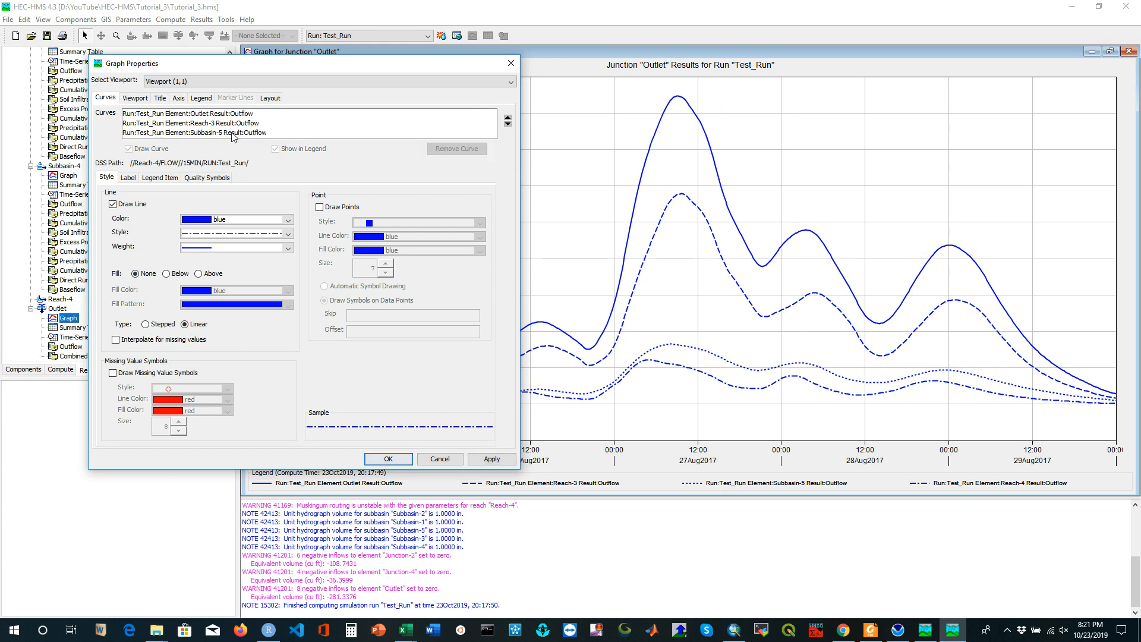
{"action": "left_click", "coordinate": [226, 133]}
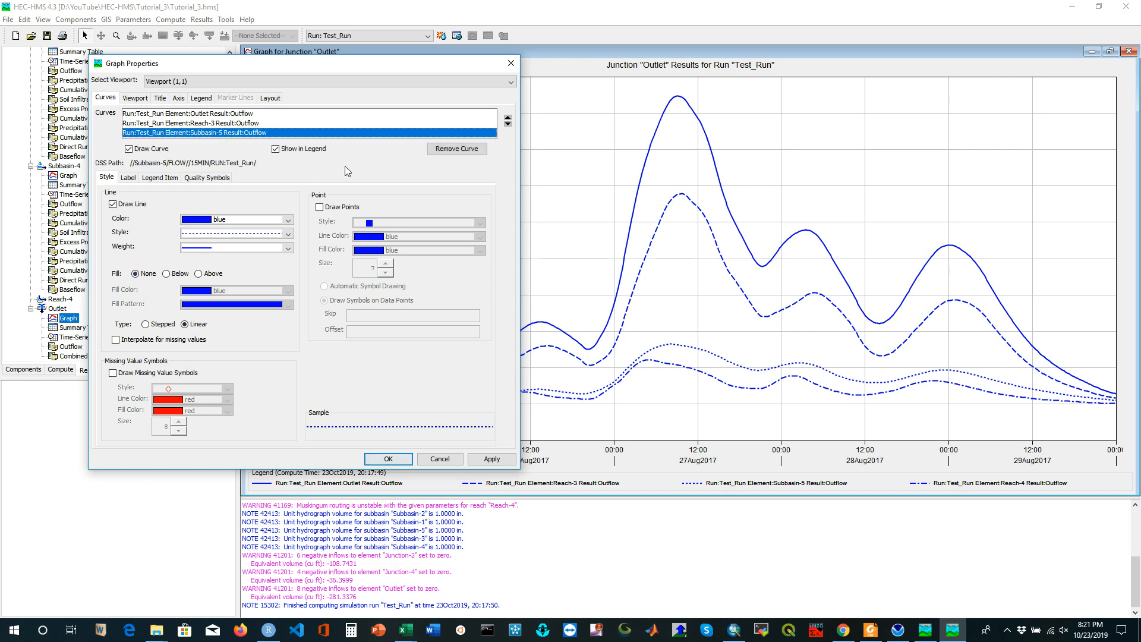
{"action": "left_click", "coordinate": [453, 151]}
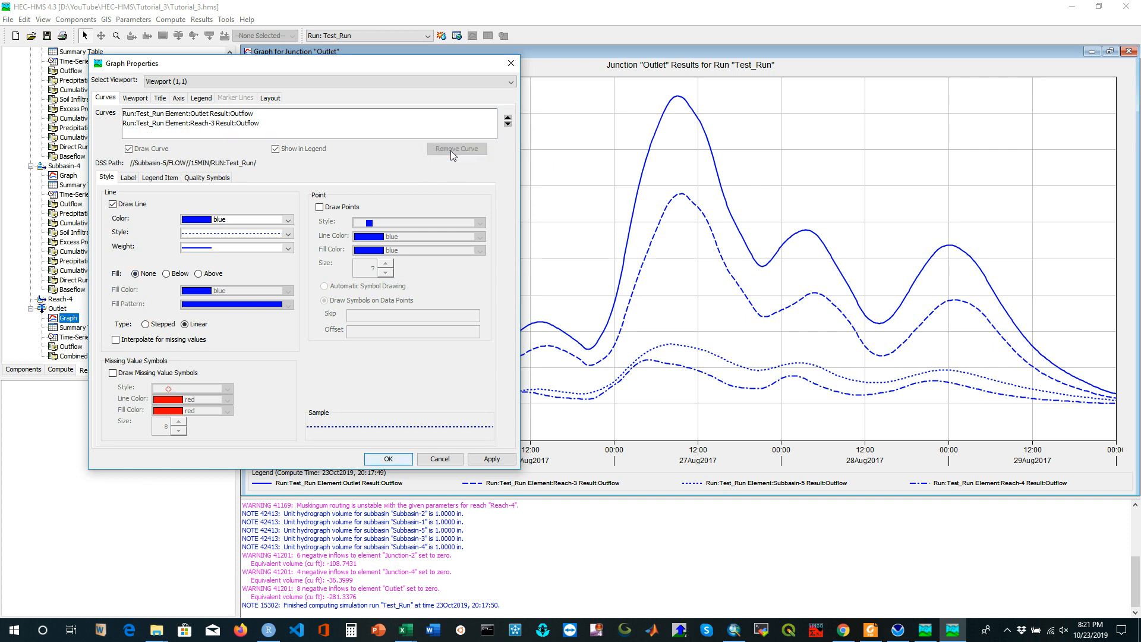
{"action": "left_click", "coordinate": [226, 124]}
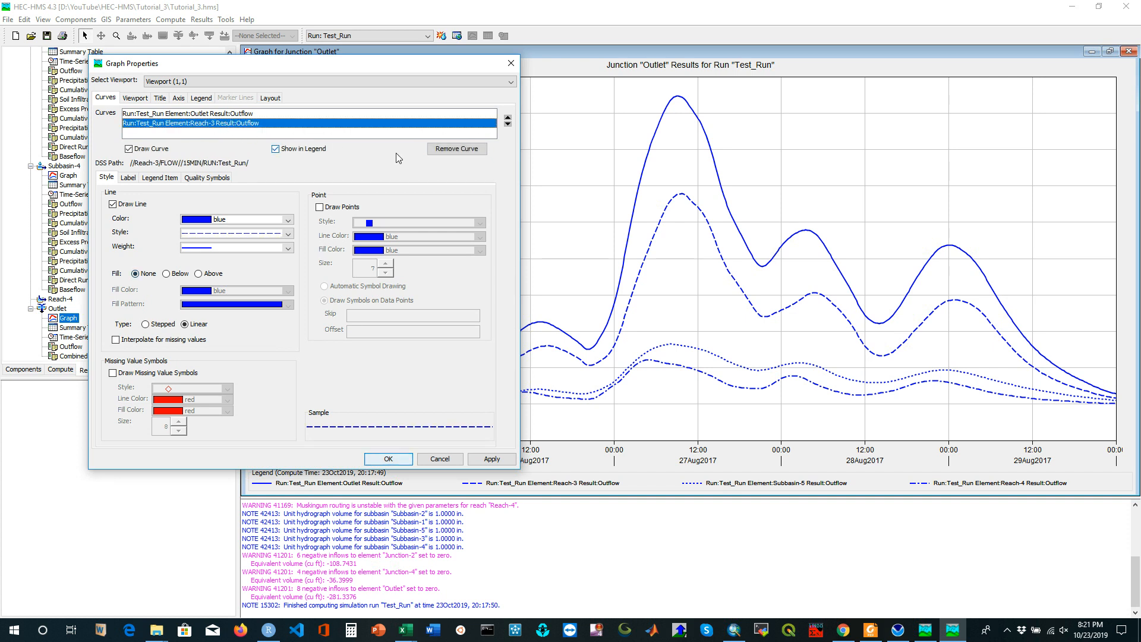
{"action": "left_click", "coordinate": [442, 151]}
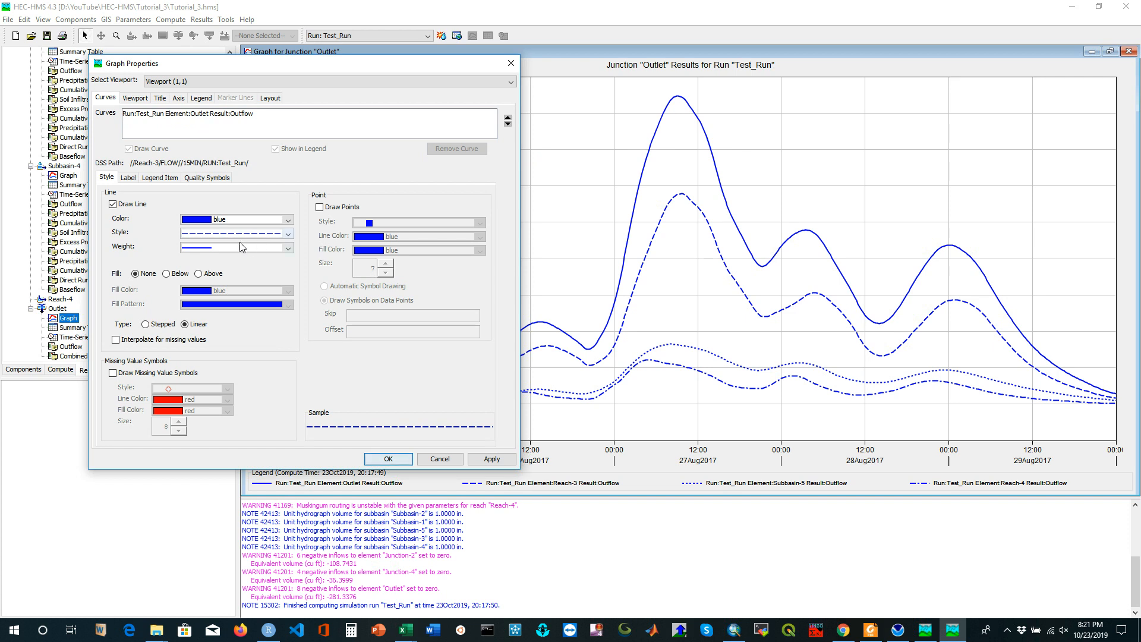
Try to set the Outlet outflow curve's line color to darkgreen and give it a thicker line weight.
{"action": "left_click", "coordinate": [200, 221]}
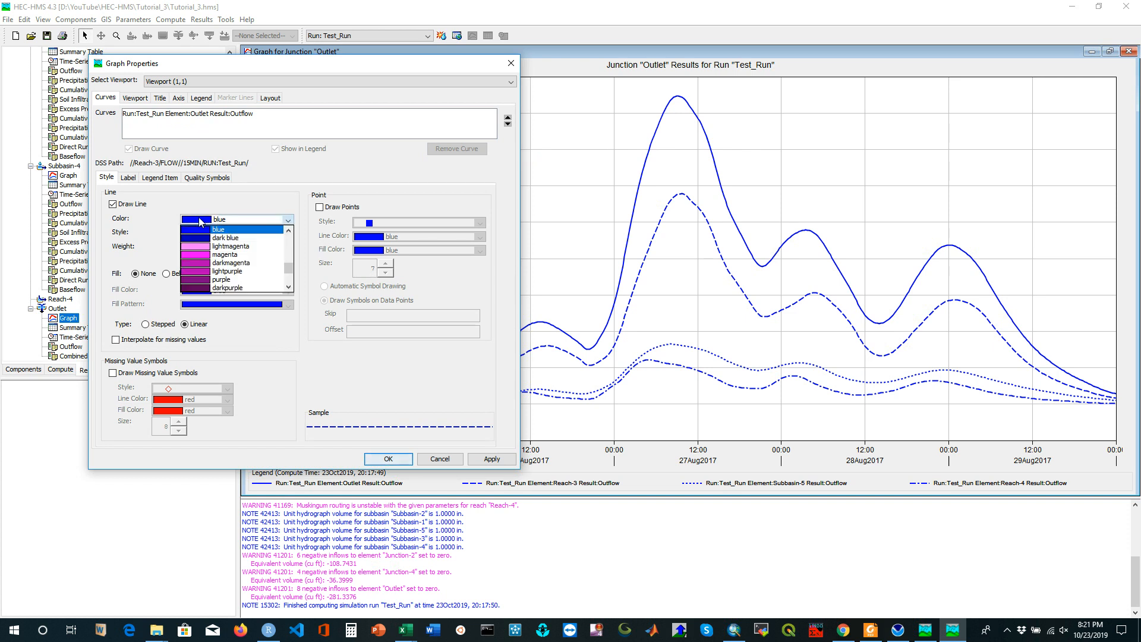
{"action": "scroll", "coordinate": [203, 245], "scroll_direction": "up", "scroll_amount": 5}
{"action": "scroll", "coordinate": [203, 245], "scroll_direction": "down", "scroll_amount": 3}
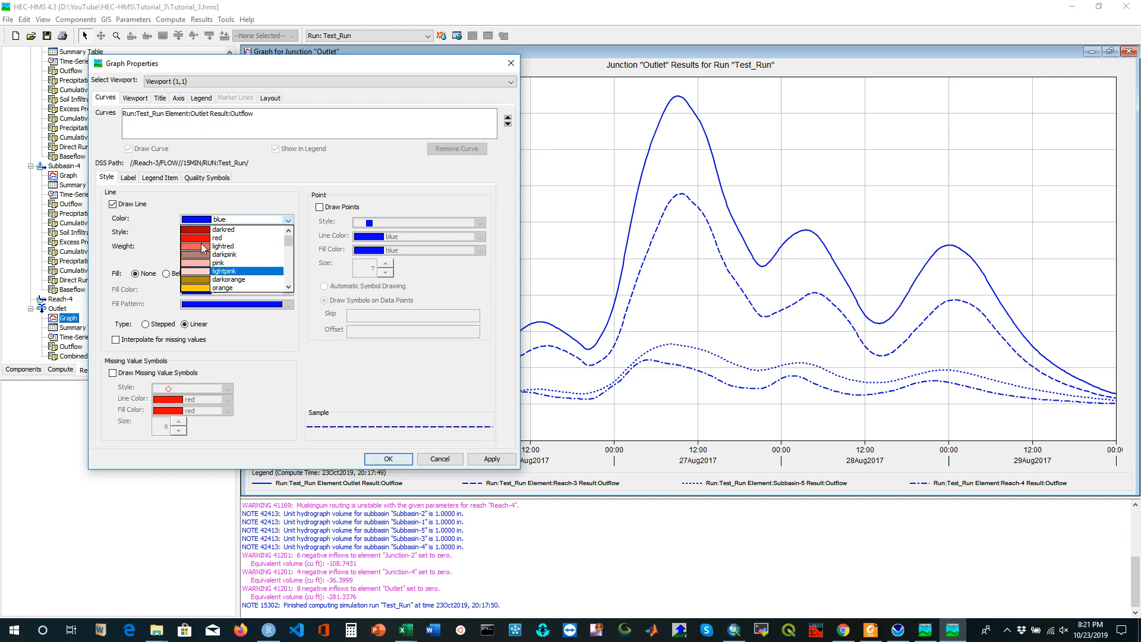
{"action": "left_click", "coordinate": [197, 276]}
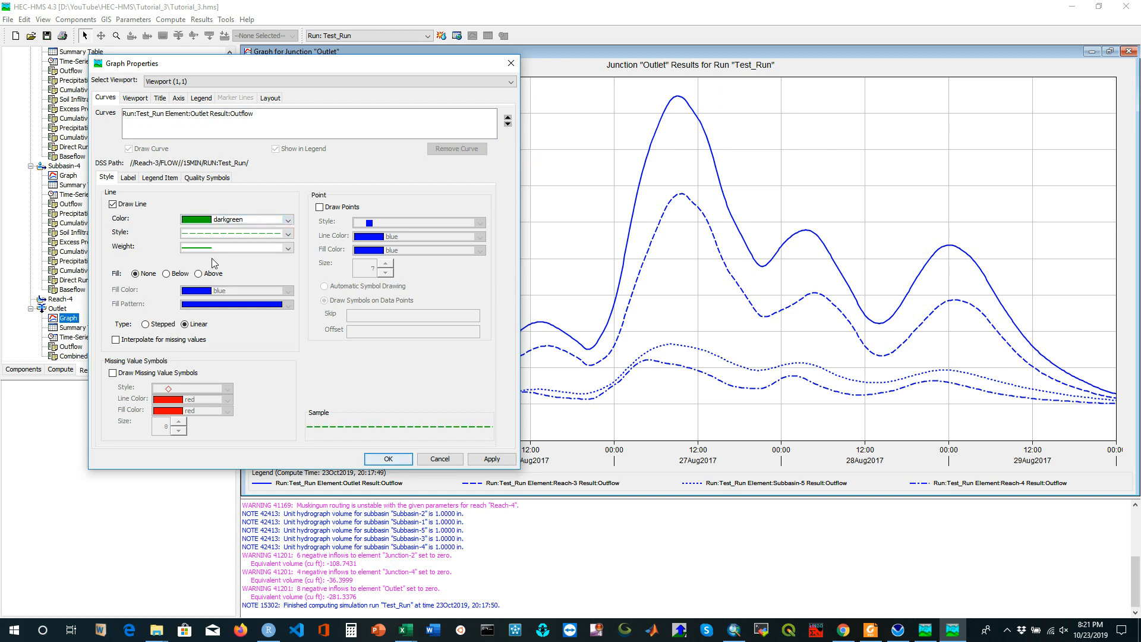
{"action": "left_click", "coordinate": [203, 250]}
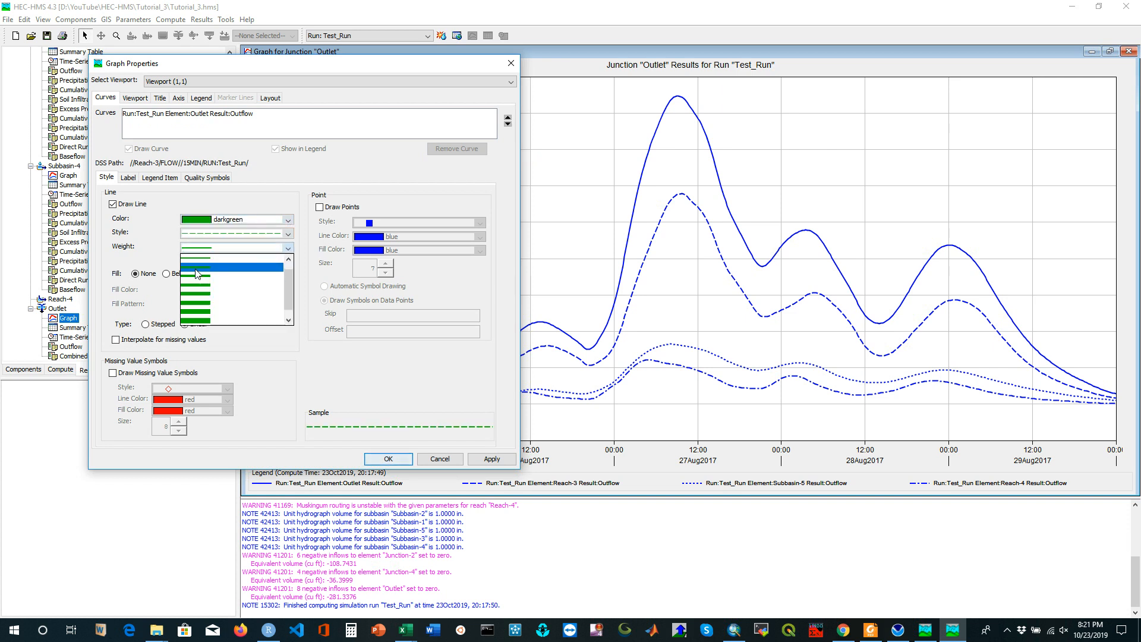
{"action": "left_click", "coordinate": [196, 274]}
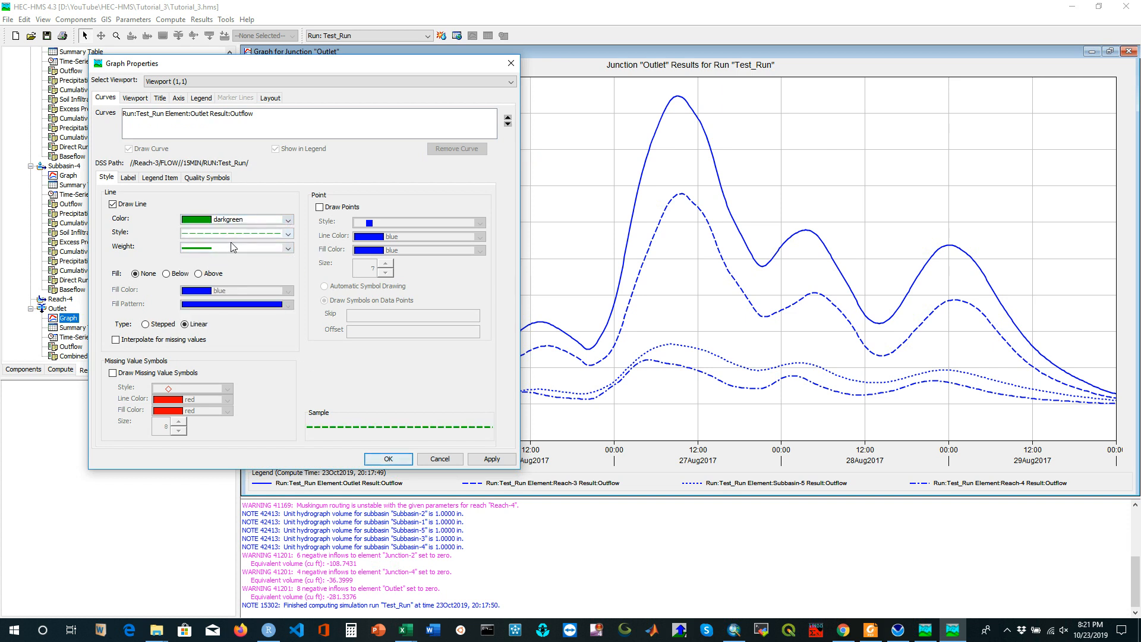
Apply the graph property changes, close the properties, and redraw the Outlet graph at full size.
{"action": "left_click", "coordinate": [491, 458]}
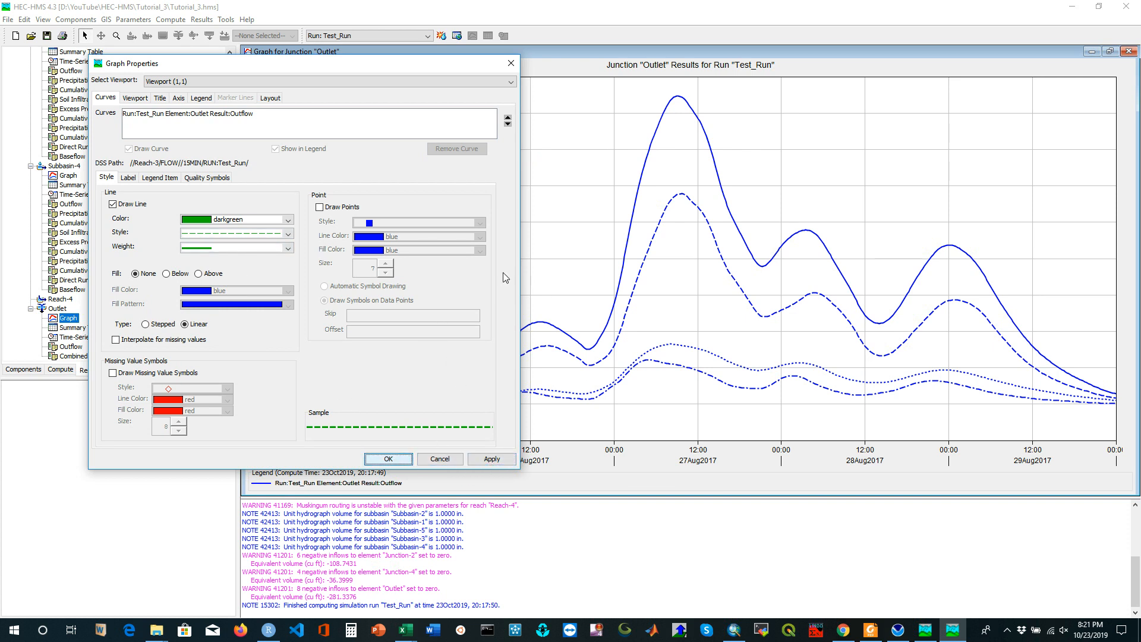
{"action": "left_click", "coordinate": [510, 65]}
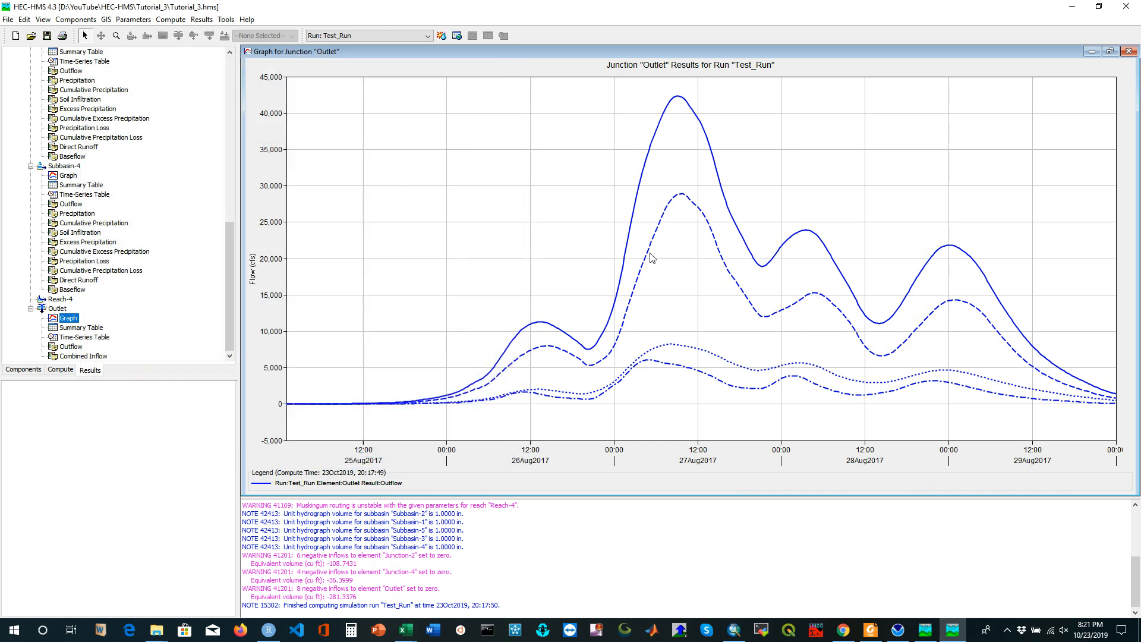
{"action": "left_click", "coordinate": [1109, 51]}
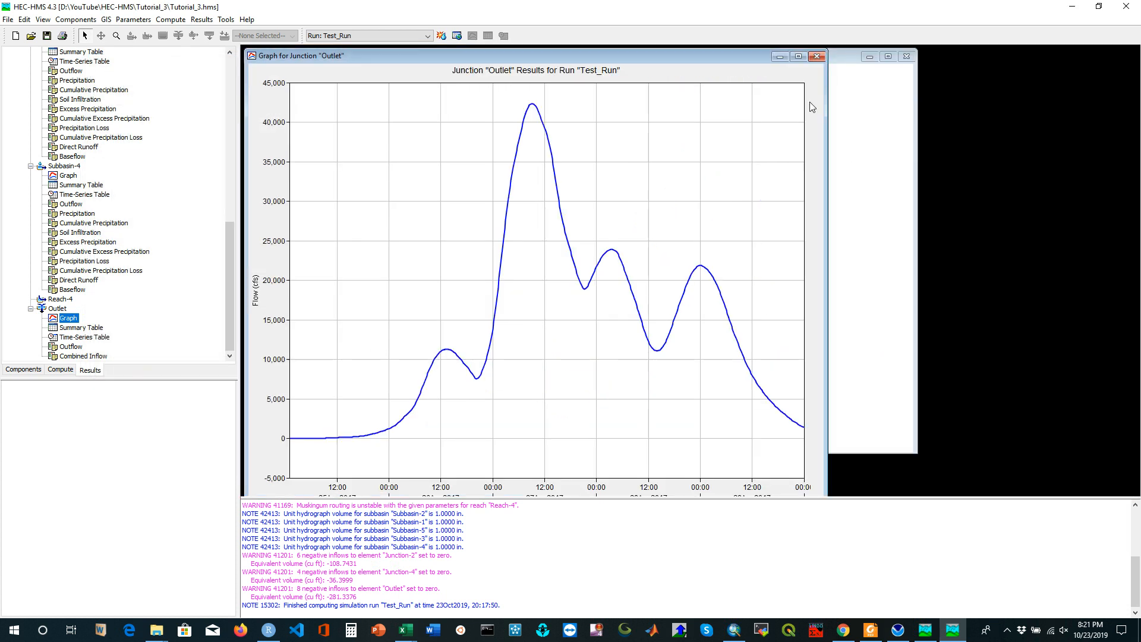
{"action": "left_click", "coordinate": [798, 57]}
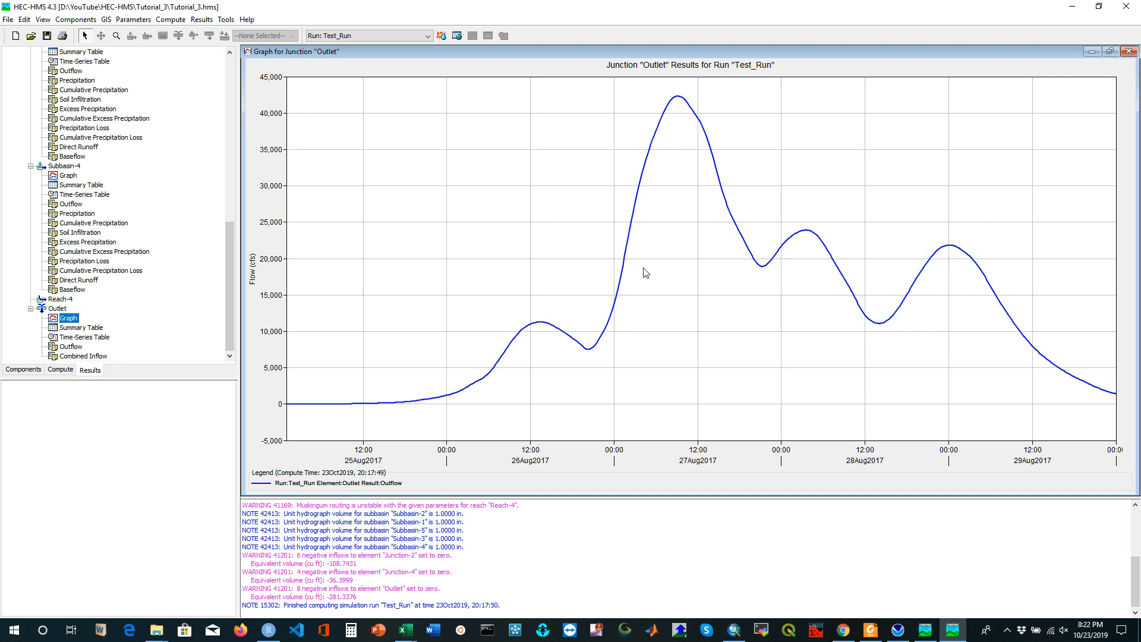
Close the Outlet graph and maximize the Basin 1 basin model map.
{"action": "left_click", "coordinate": [1128, 51]}
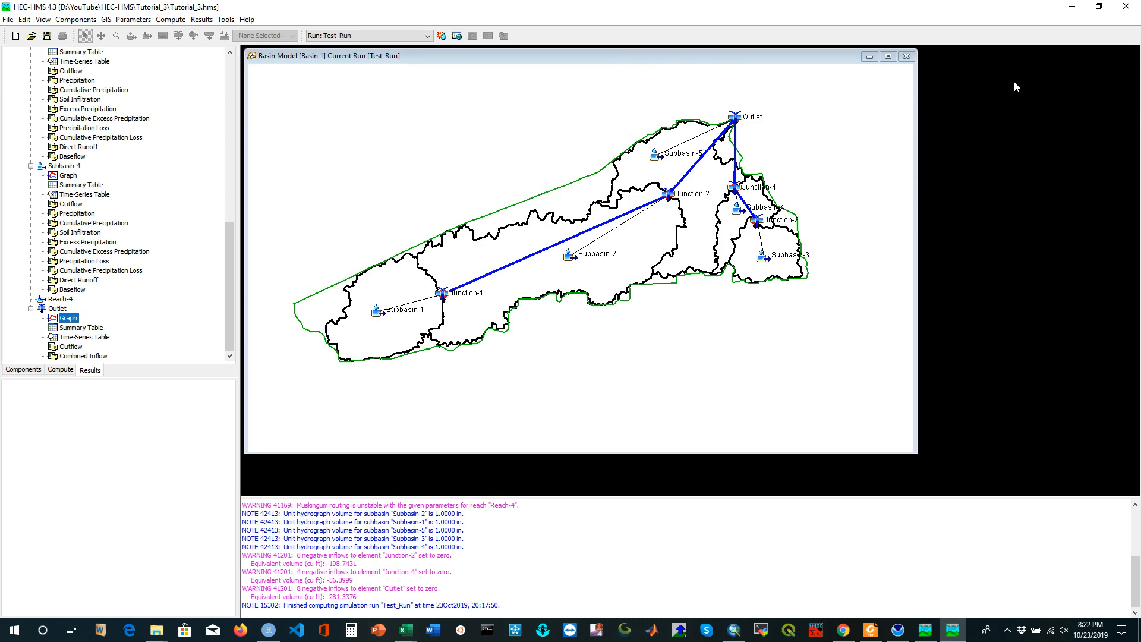
{"action": "left_click", "coordinate": [888, 56]}
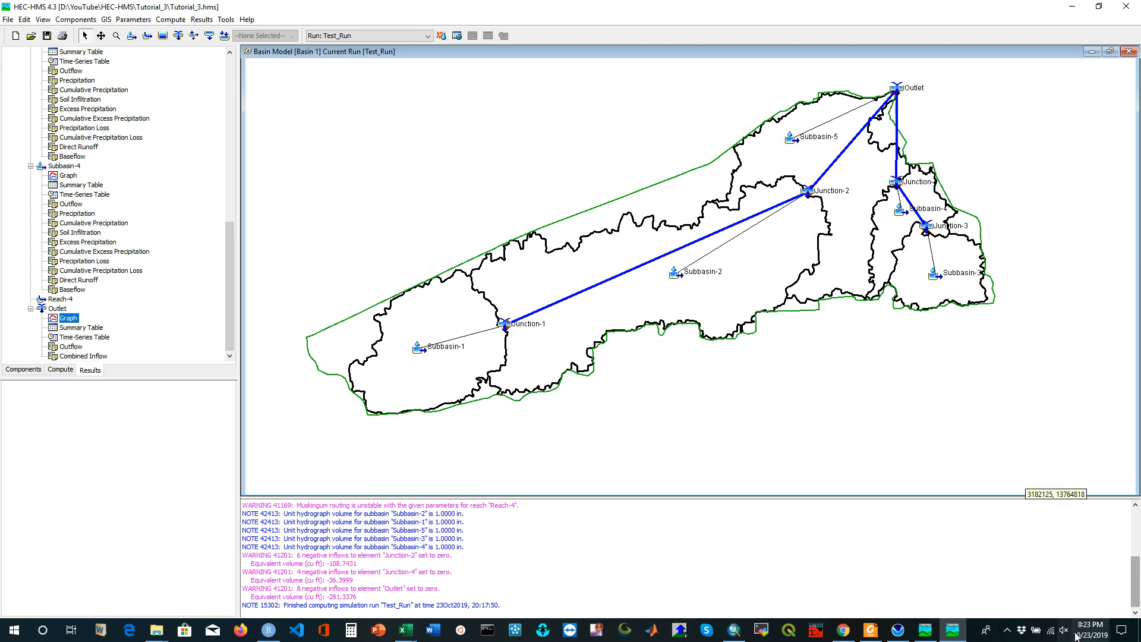
{"action": "left_click", "coordinate": [1005, 634]}
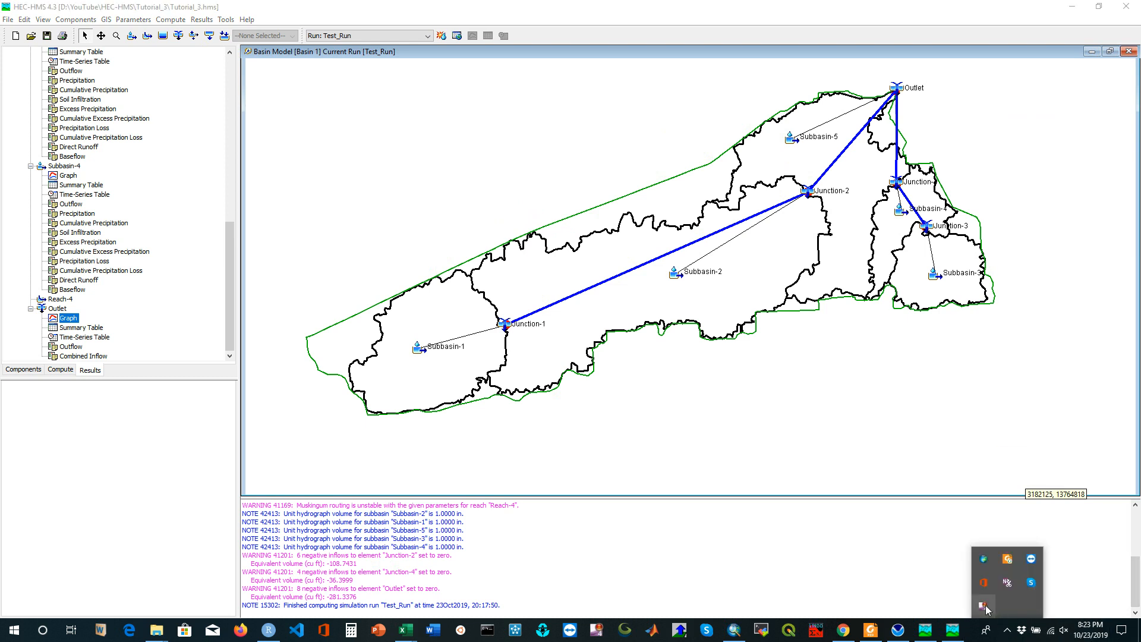